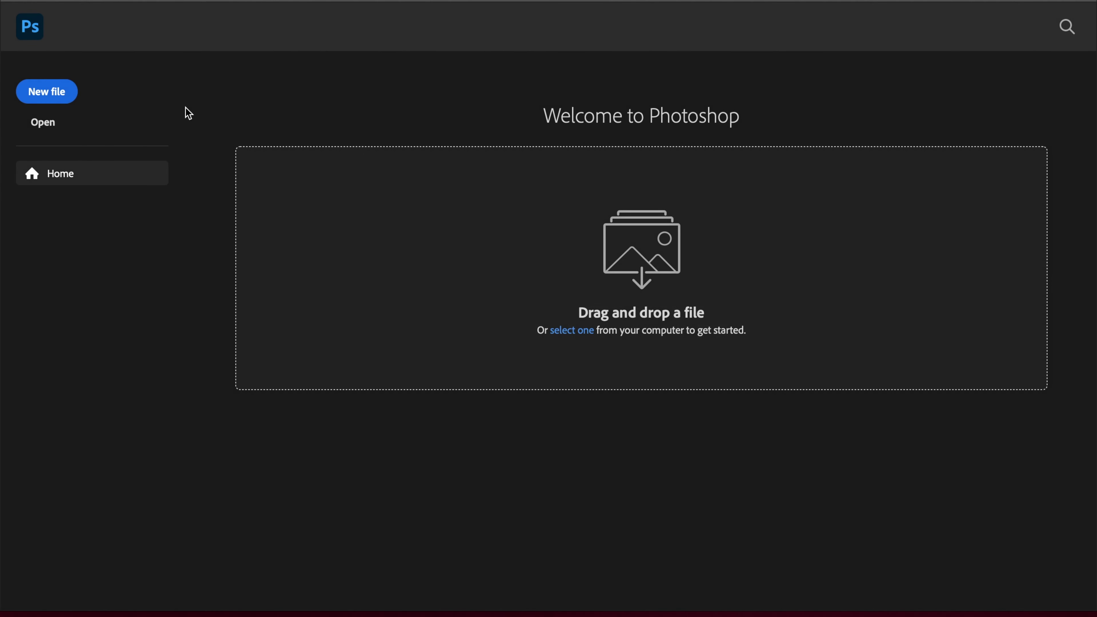
# Create an A4 print document in inches (8.268 × 11.693) at 300 ppi with a white background
pyautogui.click(116, 1)
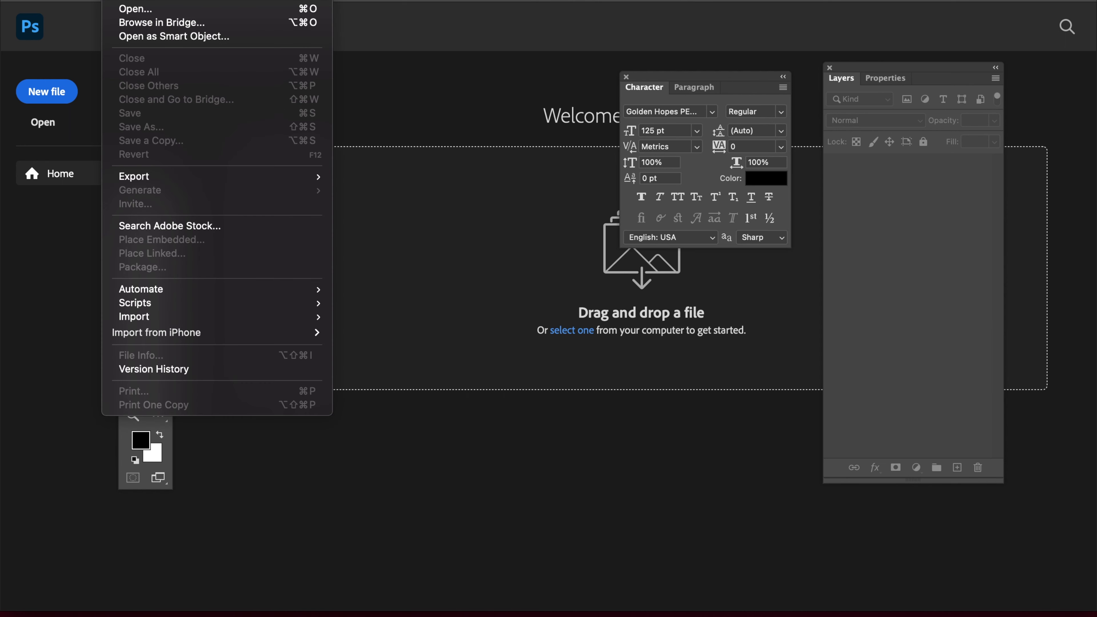
pyautogui.click(506, 189)
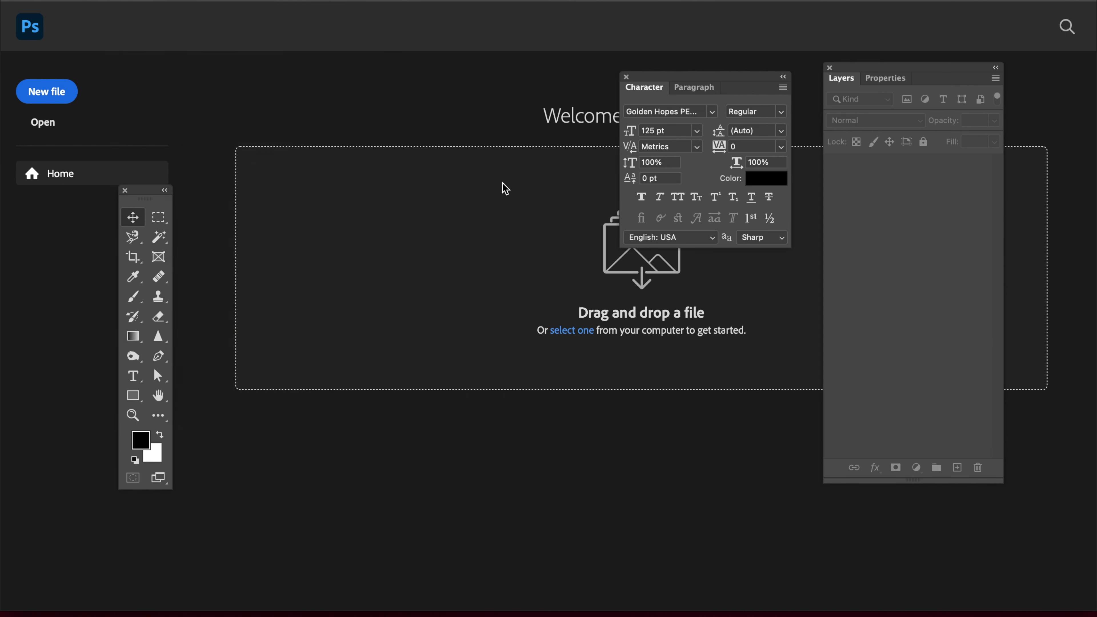
pyautogui.click(394, 169)
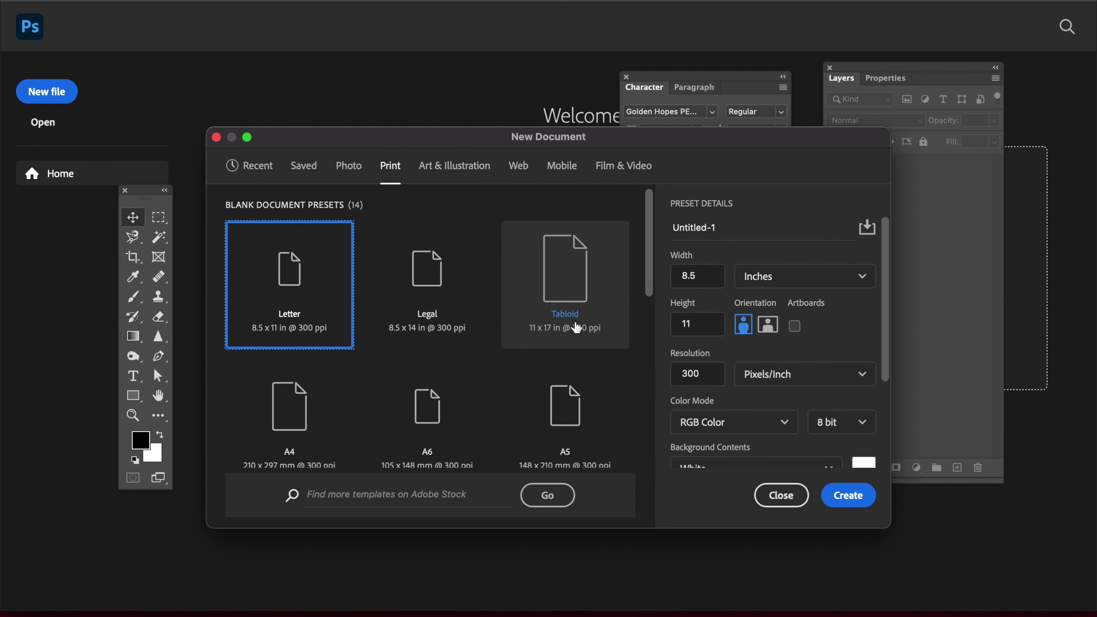
pyautogui.moveTo(648, 282); pyautogui.dragTo(649, 318)
pyautogui.click(326, 342)
pyautogui.click(812, 278)
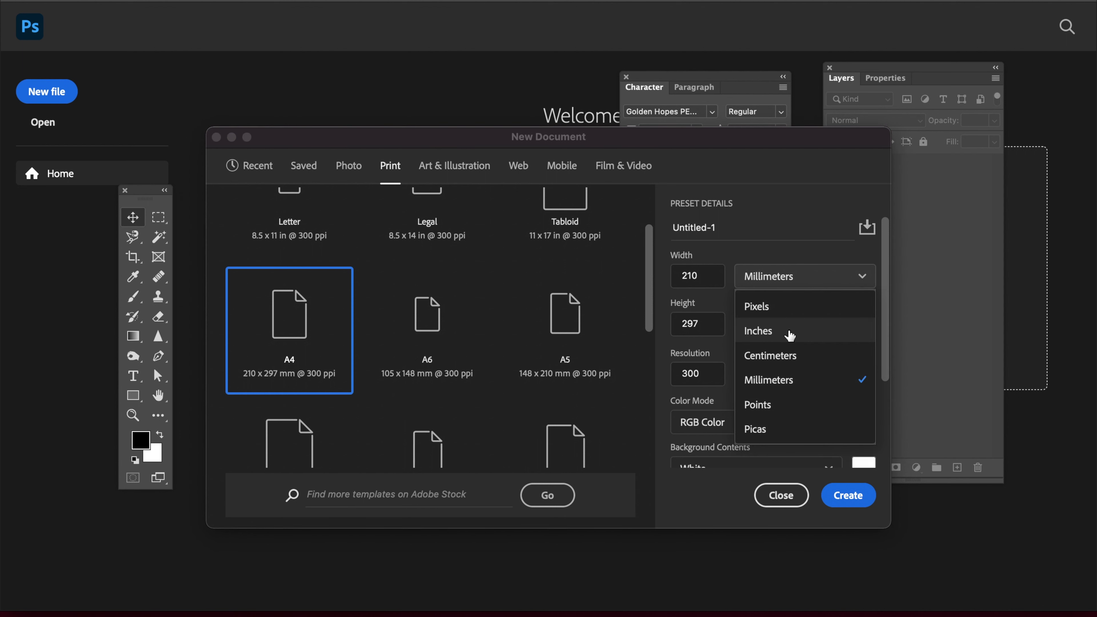
pyautogui.click(790, 336)
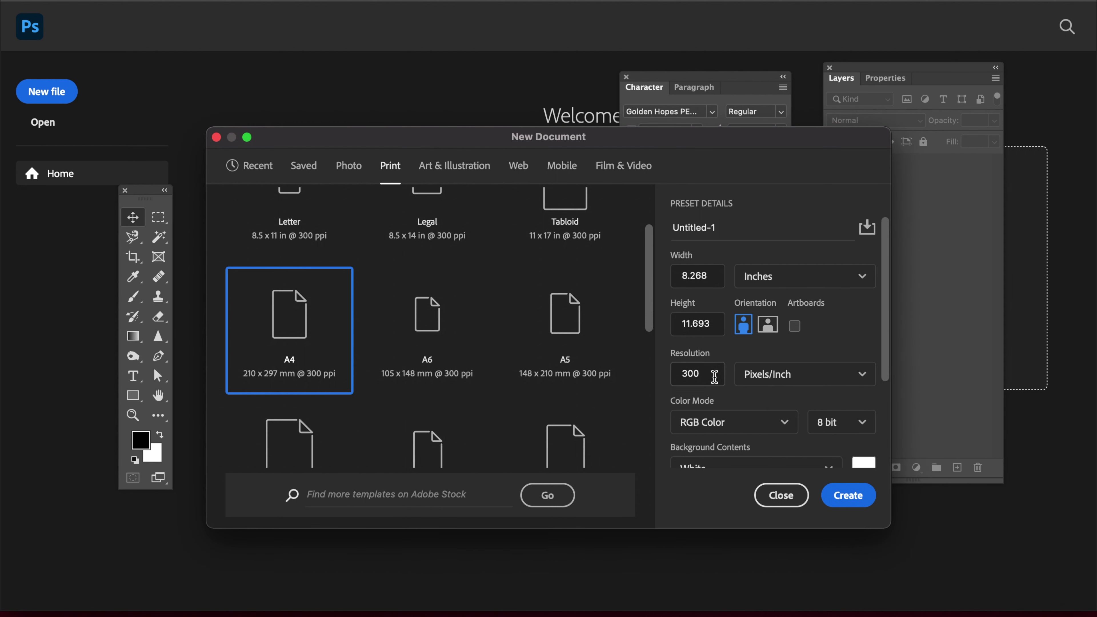
pyautogui.moveTo(886, 326); pyautogui.dragTo(890, 437)
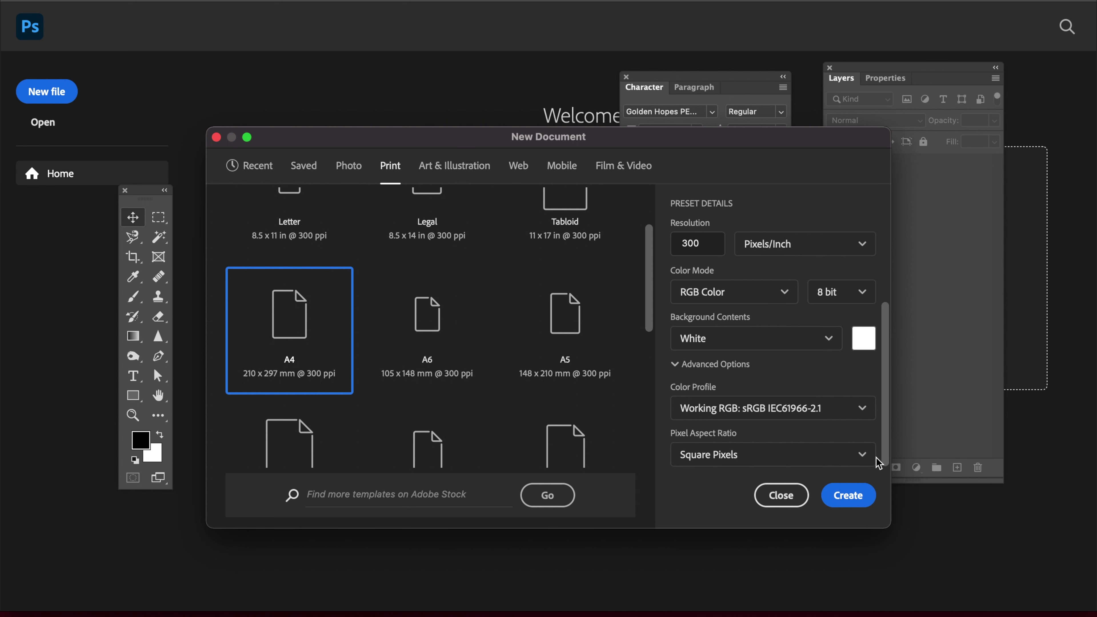
pyautogui.click(848, 495)
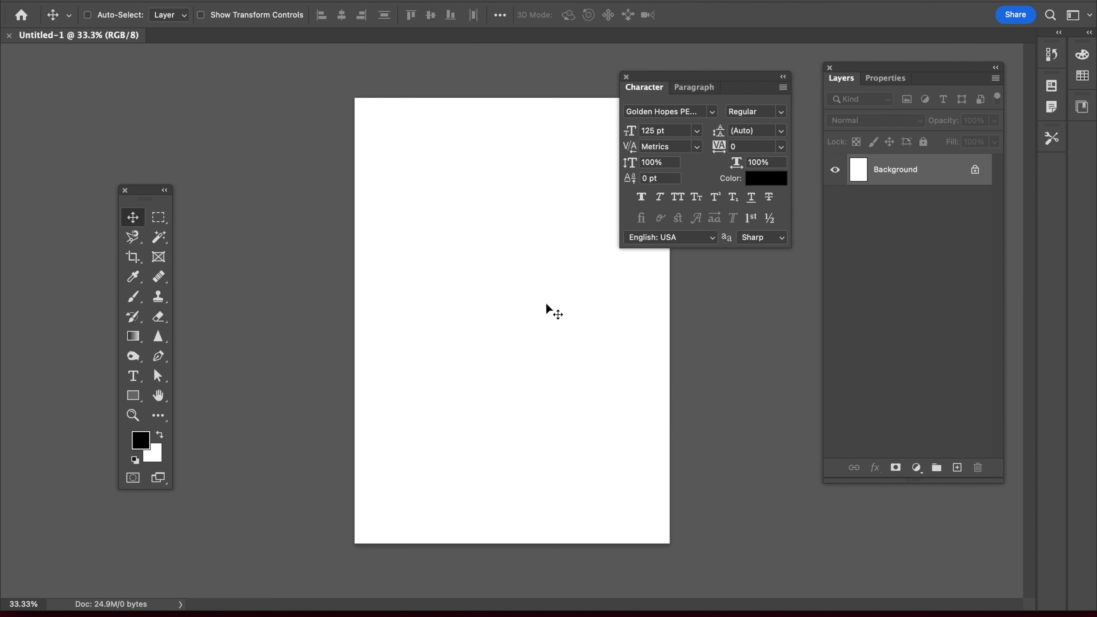
# Preview the Background folder images in Finder and drop the crumpled texture photo onto the poster
pyautogui.press('super+Tab')
pyautogui.press('super+Tab')
pyautogui.click(434, 319)
pyautogui.doubleClick(319, 181)
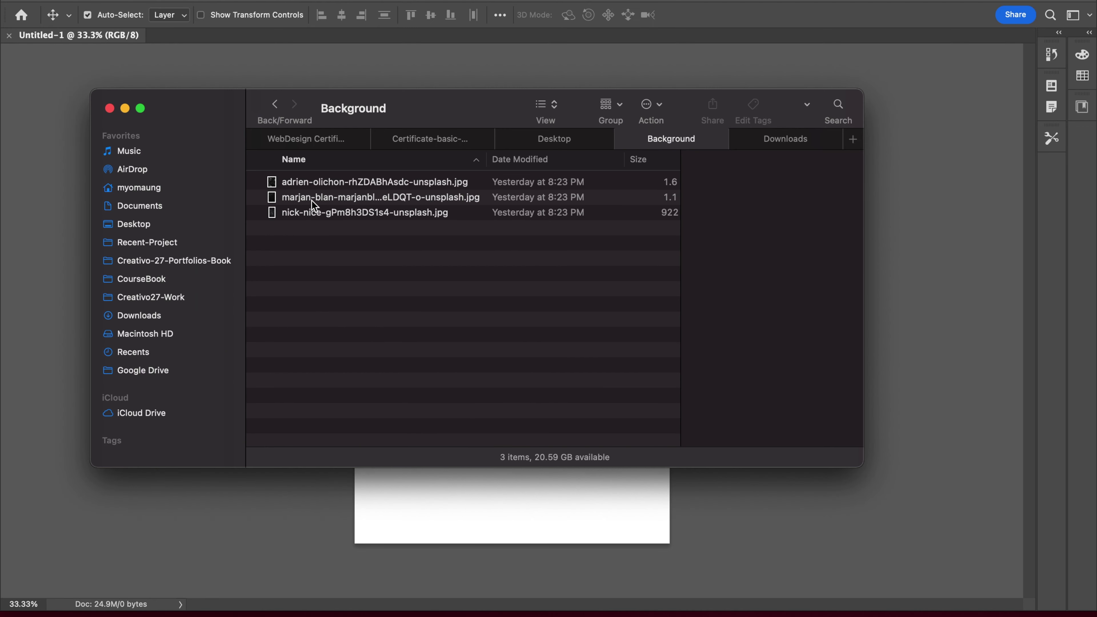
pyautogui.click(316, 182)
pyautogui.press('space')
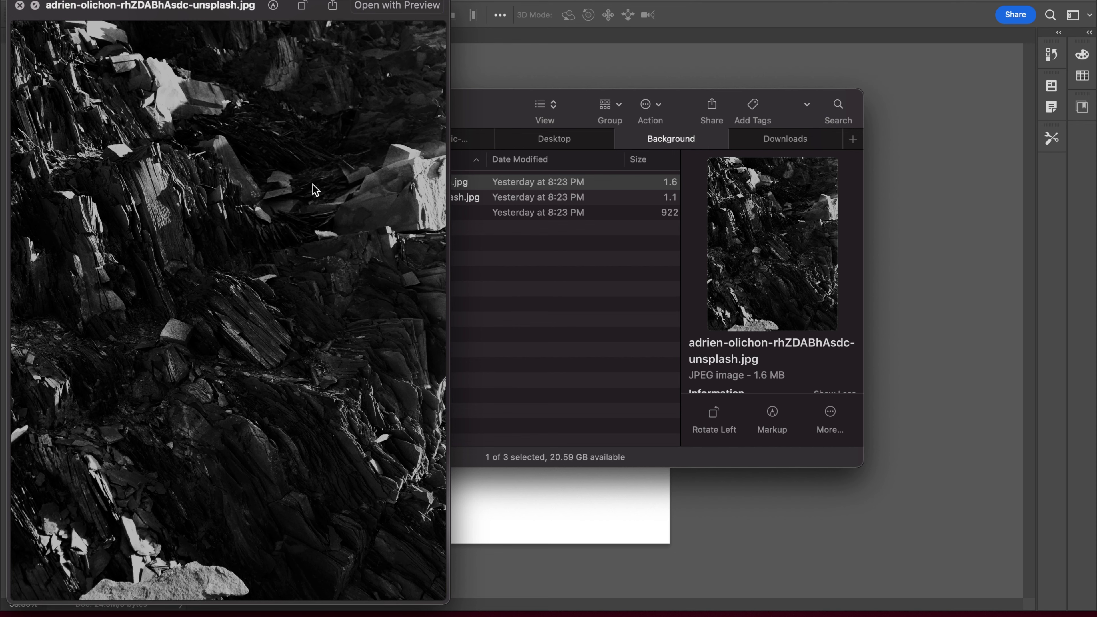
pyautogui.press('Down')
pyautogui.press('Down')
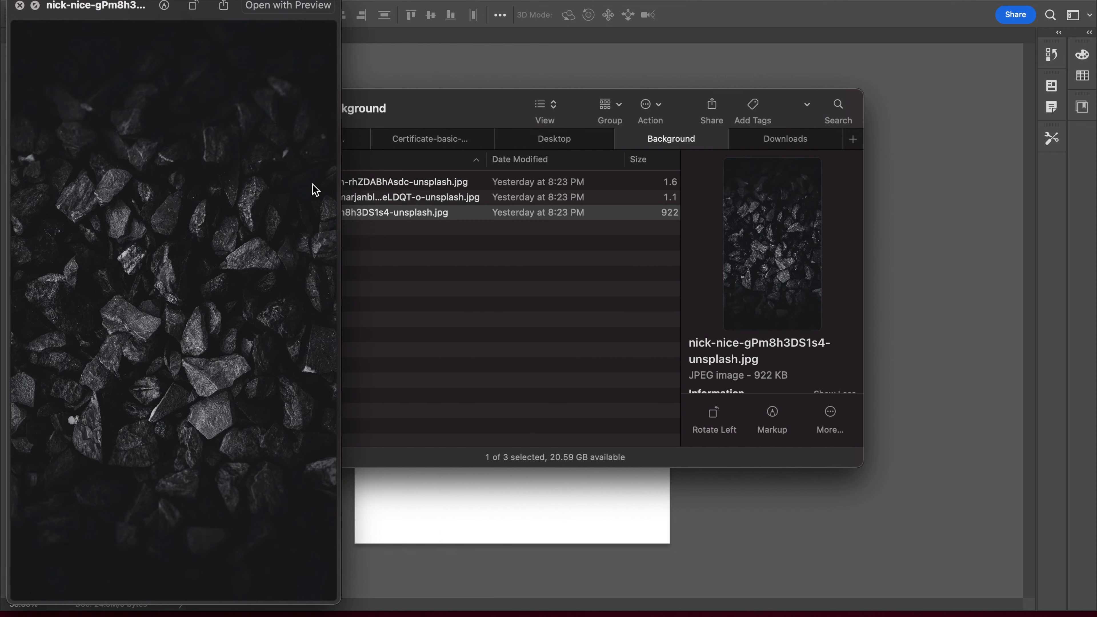
pyautogui.press('space')
pyautogui.moveTo(324, 199)
pyautogui.mouseDown()
pyautogui.moveTo(384, 203)
pyautogui.moveTo(538, 336)
pyautogui.mouseUp()
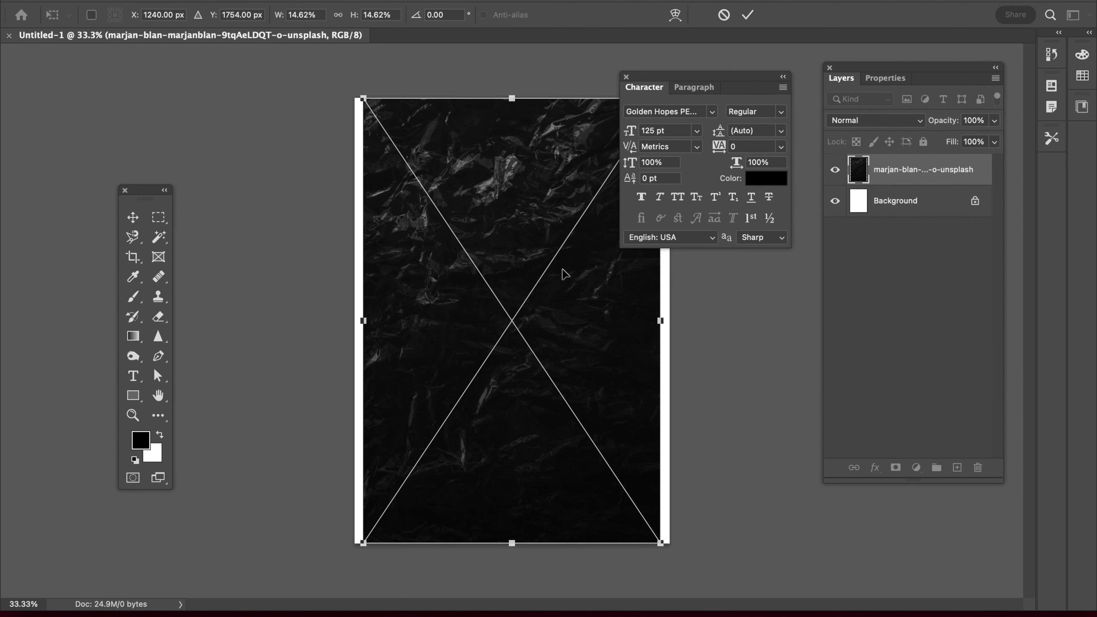
# Enlarge the texture past the page edges and rotate it
pyautogui.press('Tab')
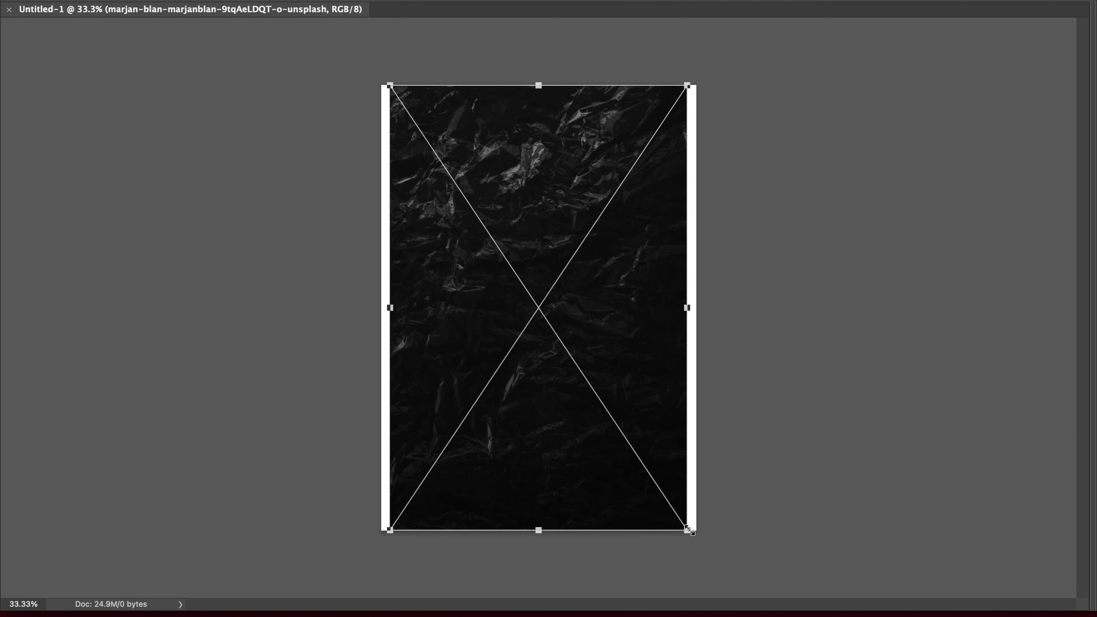
pyautogui.moveTo(690, 530); pyautogui.dragTo(701, 552)
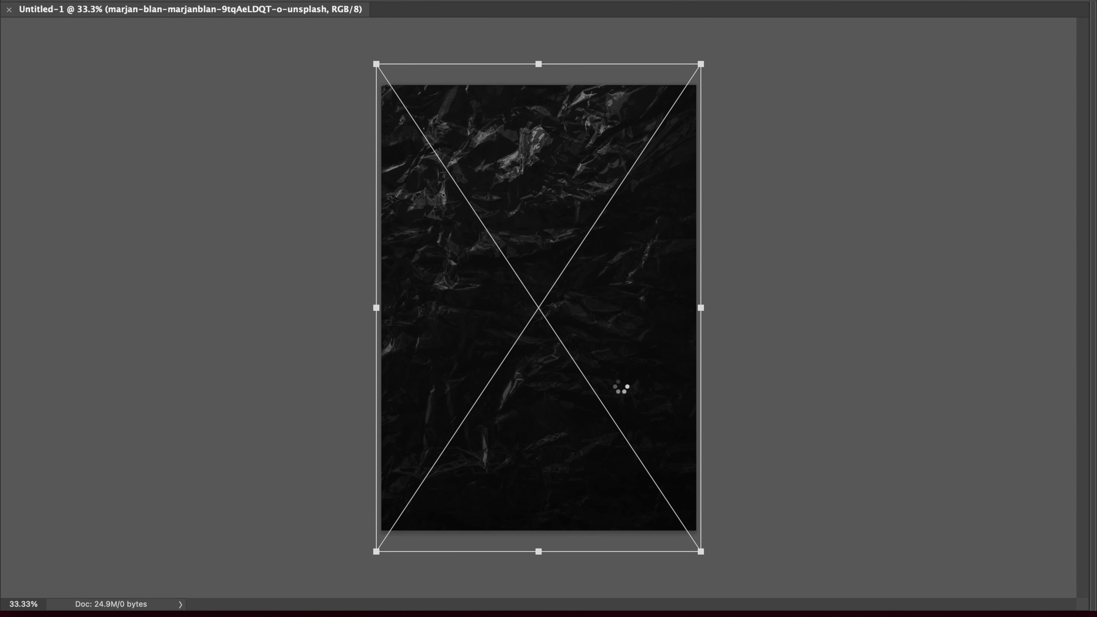
pyautogui.hotkey('ctrl', 't')
pyautogui.moveTo(783, 174)
pyautogui.mouseDown()
pyautogui.moveTo(792, 497)
pyautogui.moveTo(249, 421)
pyautogui.mouseUp()
# Commit the rotation and add a white 'are you' text line near the top
pyautogui.doubleClick(522, 443)
pyautogui.click(552, 191)
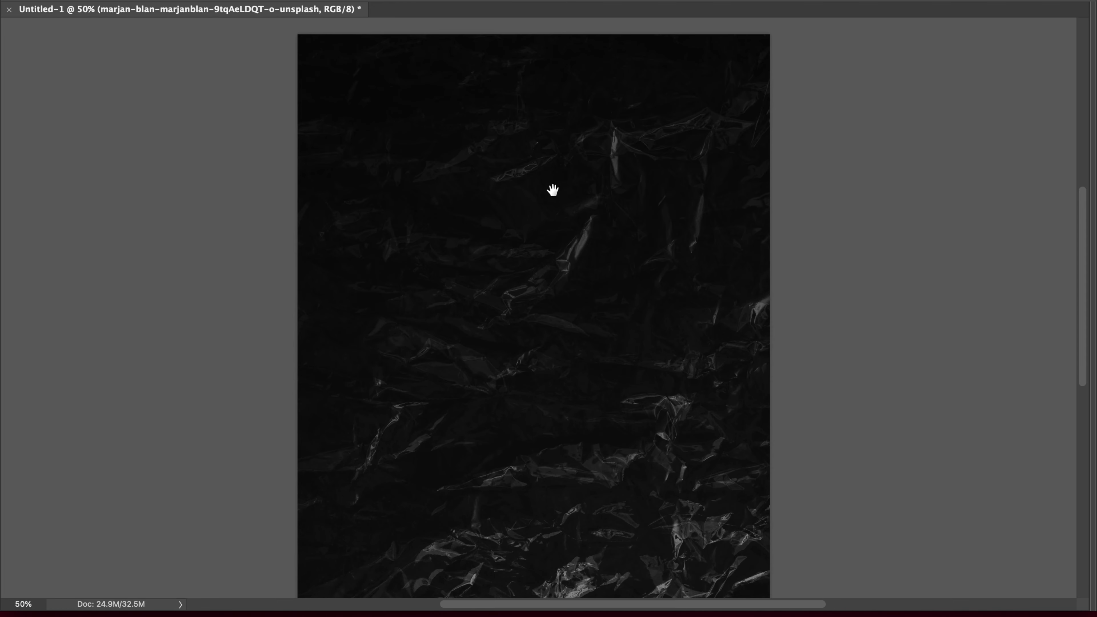
pyautogui.press('t')
pyautogui.click(459, 191)
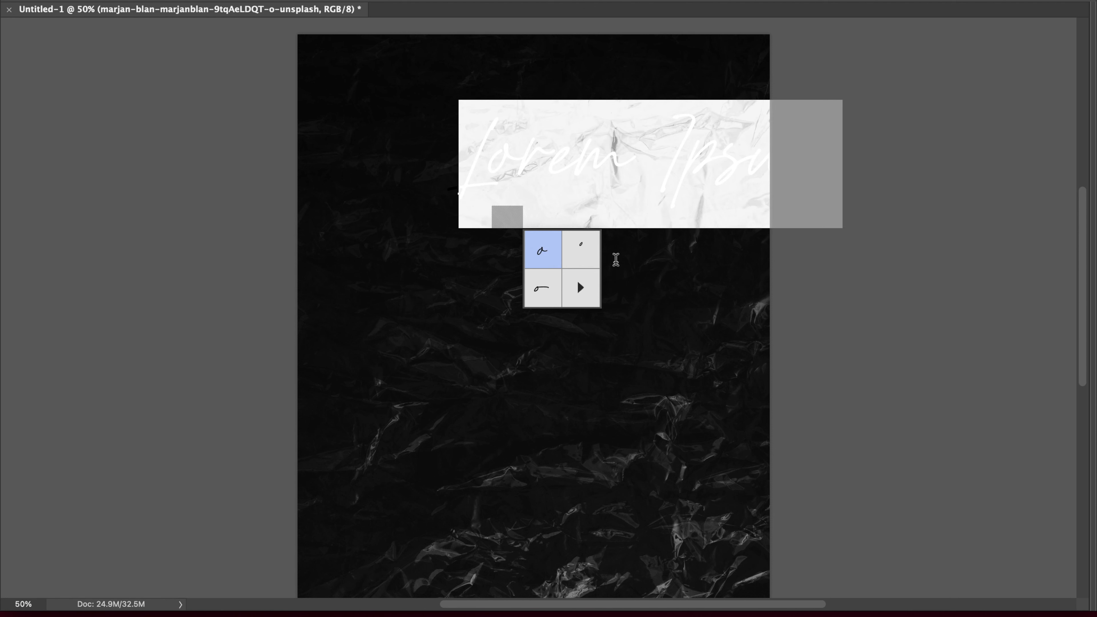
pyautogui.click(556, 161)
pyautogui.tripleClick(557, 160)
pyautogui.write('are you')
pyautogui.hotkey('ctrl', 'Return')
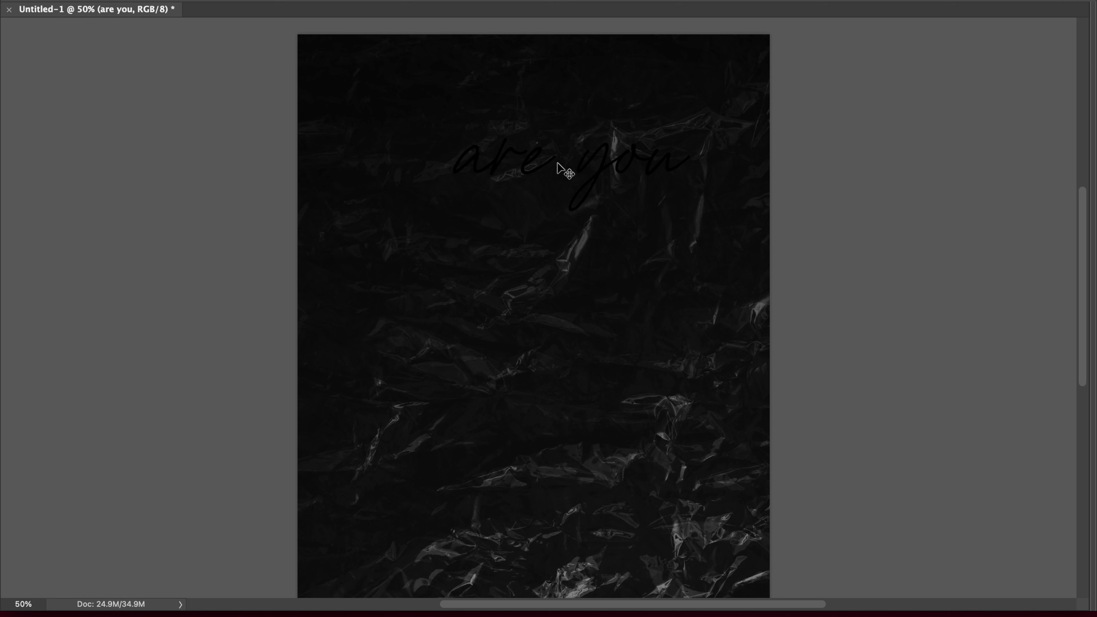
pyautogui.hotkey('alt', 'BackSpace')
pyautogui.moveTo(557, 164); pyautogui.dragTo(537, 163)
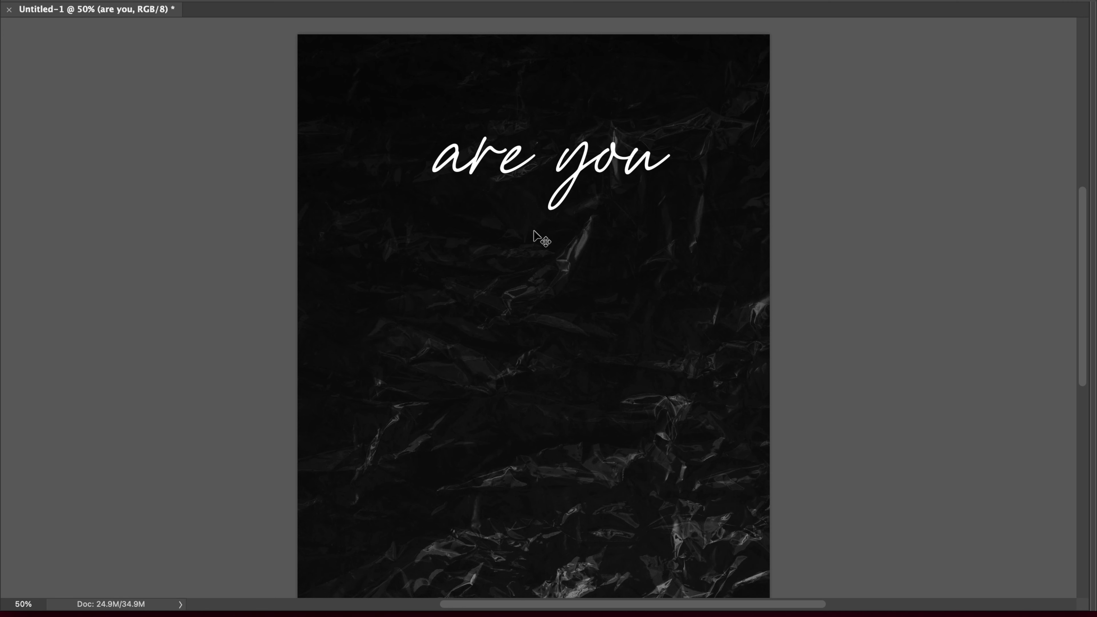
# Add a second text line reading 'Hungry' below 'are you'
pyautogui.press('t')
pyautogui.click(458, 256)
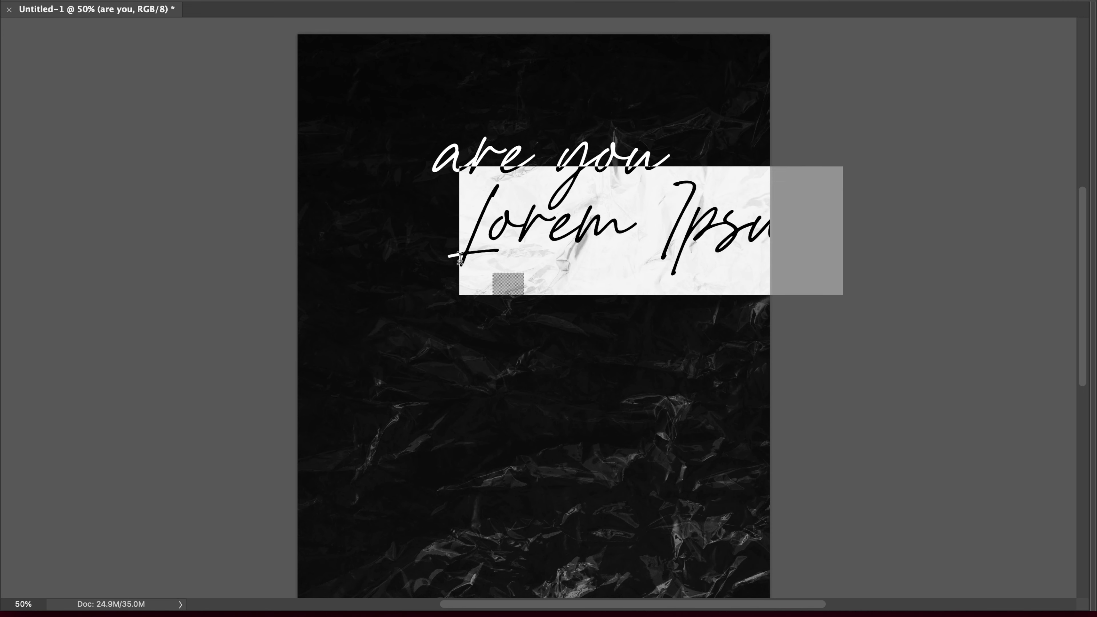
pyautogui.write('Hungry')
pyautogui.hotkey('ctrl', 'Return')
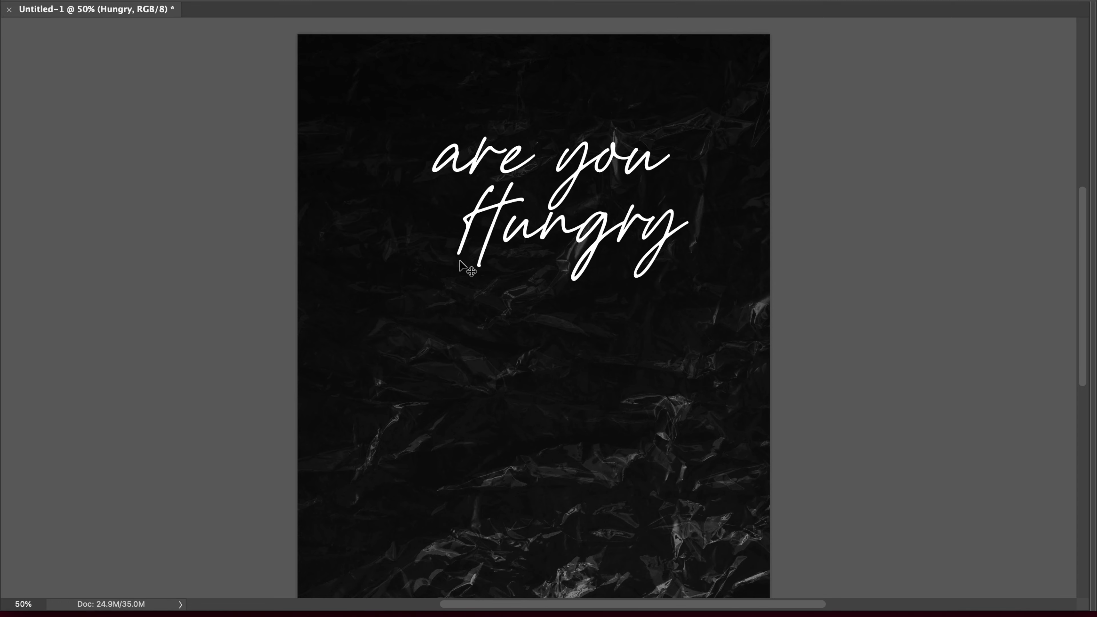
pyautogui.press('Tab')
pyautogui.click(691, 112)
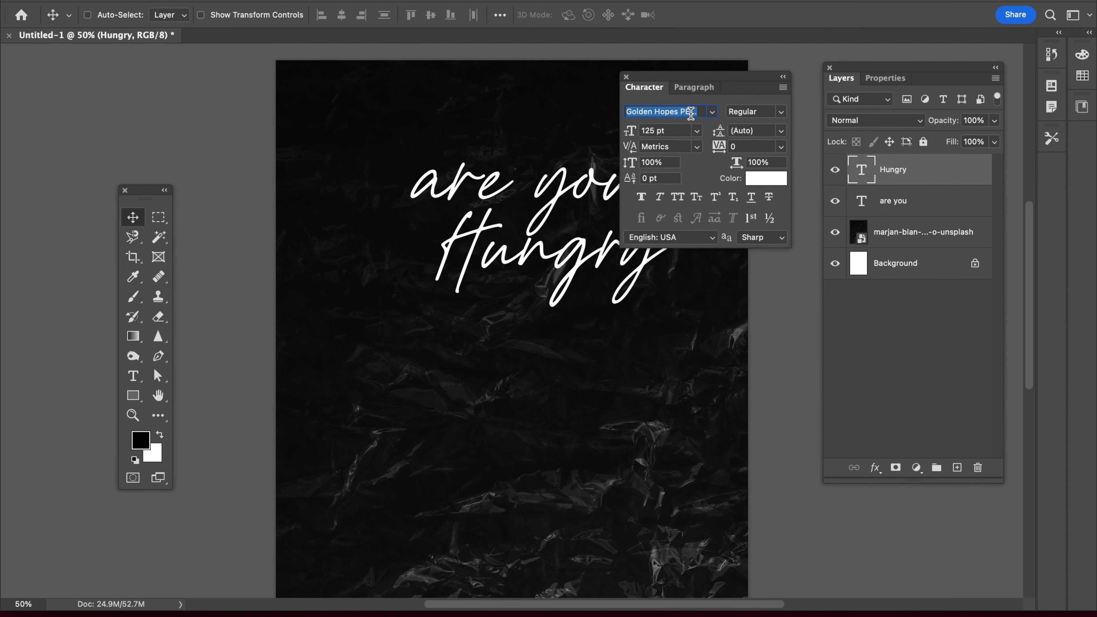
# Set Hungry in Montserrat Bold, all caps, and move it left
pyautogui.write('mon')
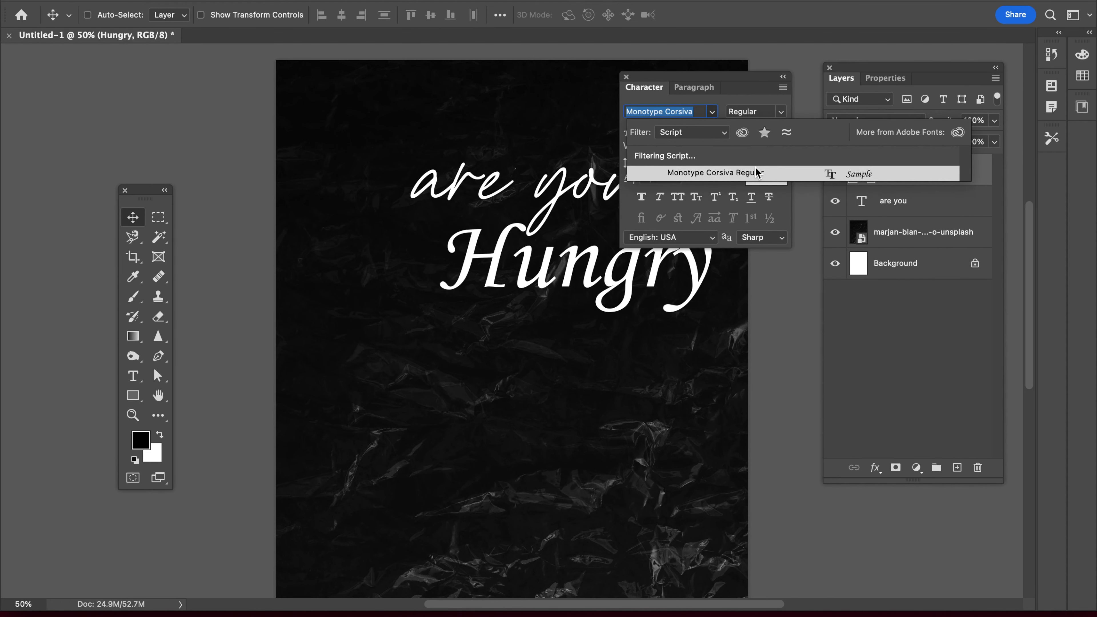
pyautogui.click(715, 134)
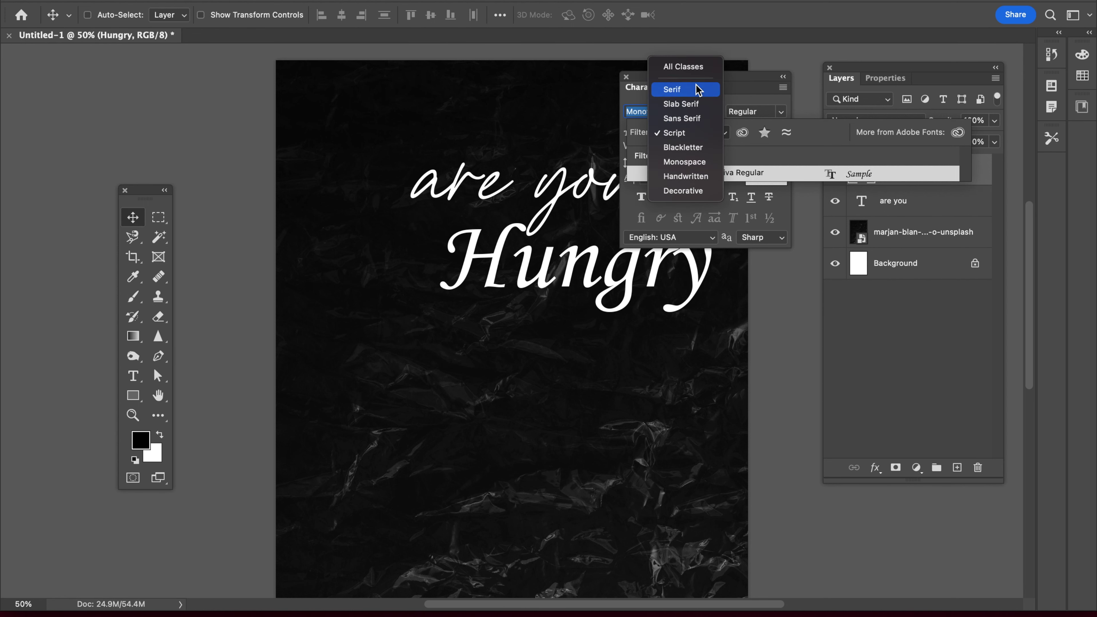
pyautogui.click(692, 67)
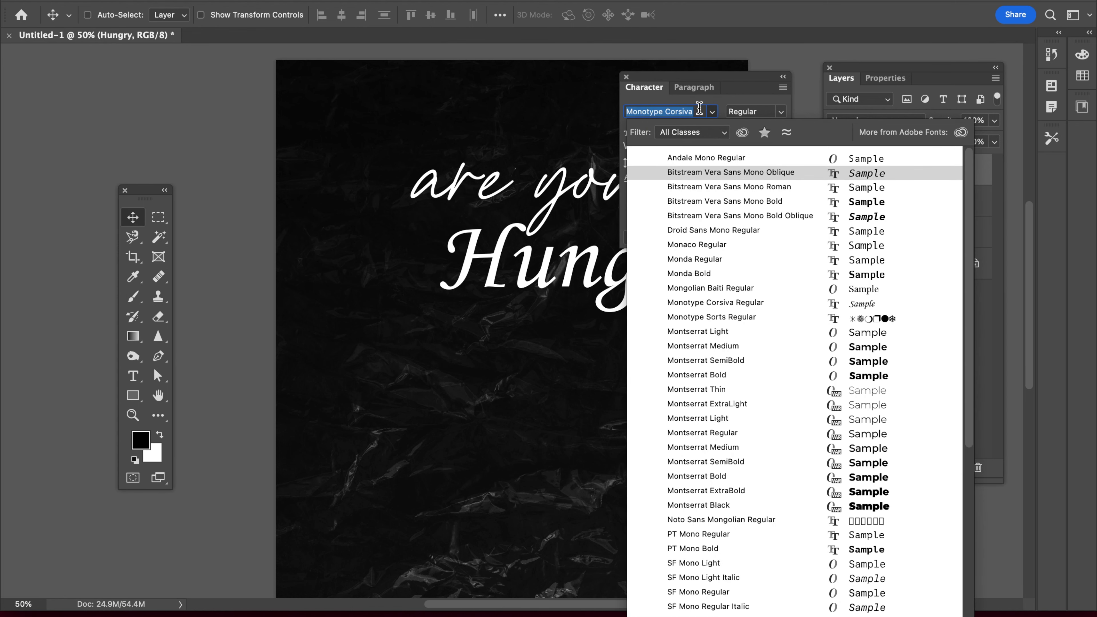
pyautogui.write('mon')
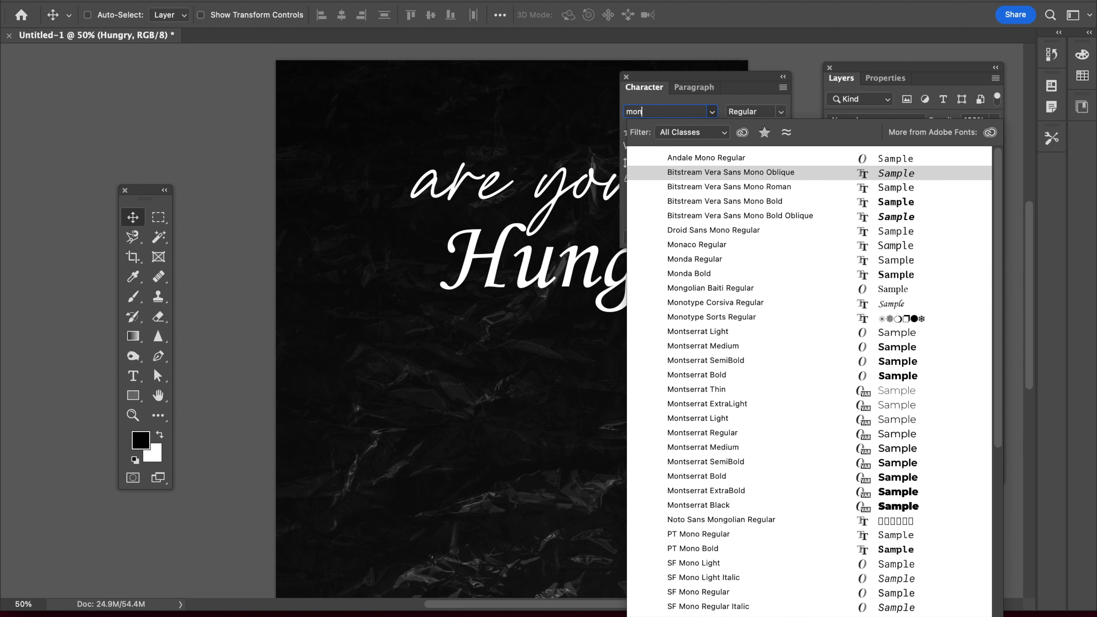
pyautogui.press('Down')
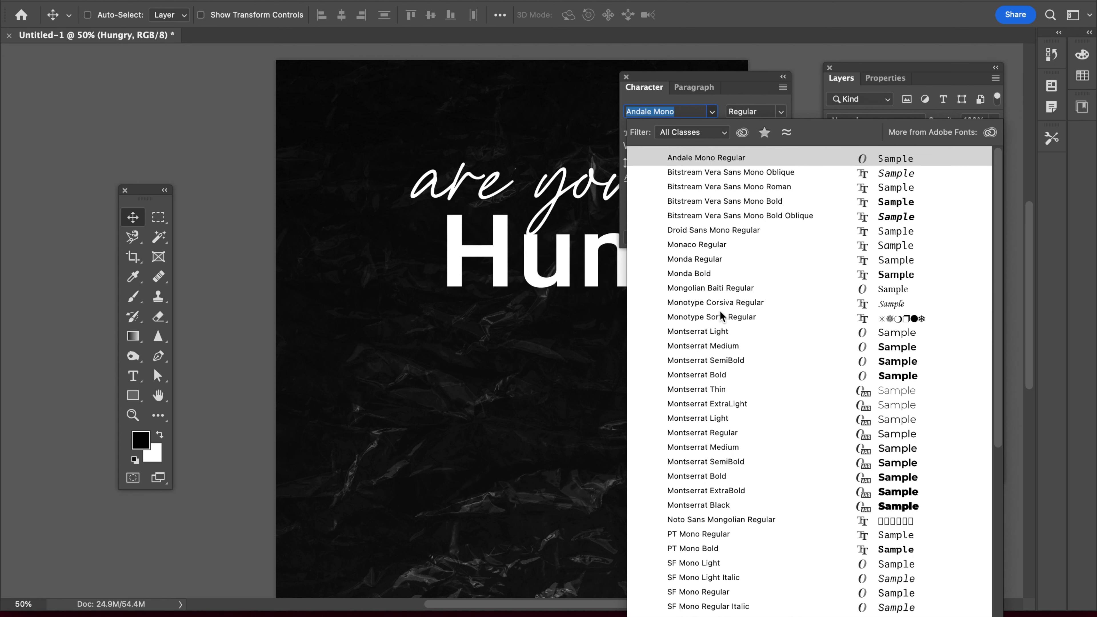
pyautogui.click(715, 374)
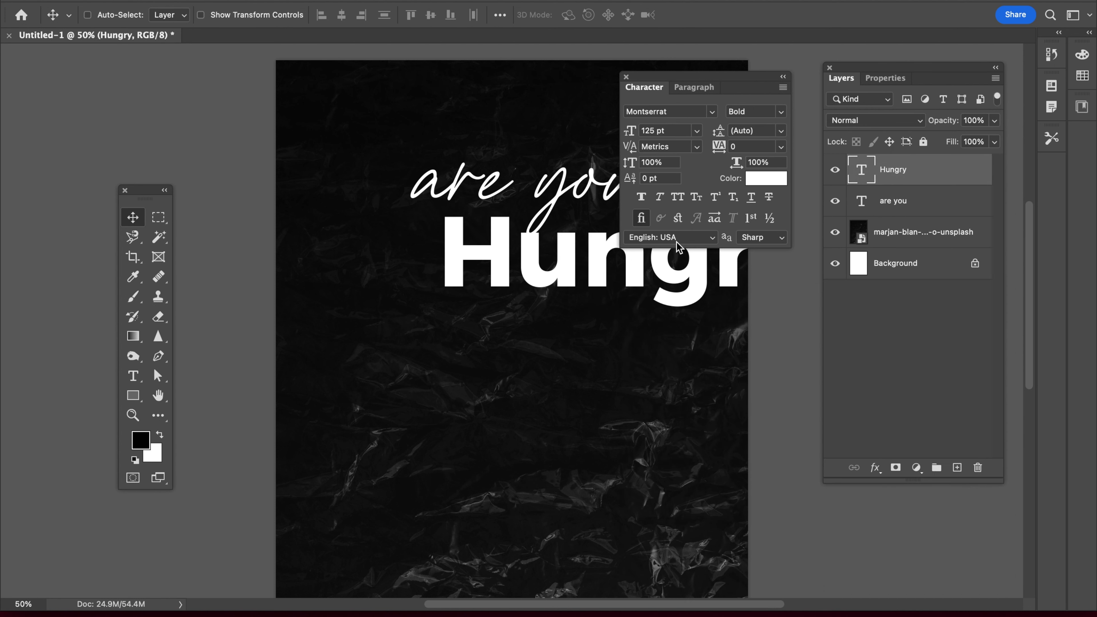
pyautogui.click(678, 201)
pyautogui.moveTo(551, 319); pyautogui.dragTo(456, 421)
pyautogui.moveTo(558, 367); pyautogui.dragTo(395, 368)
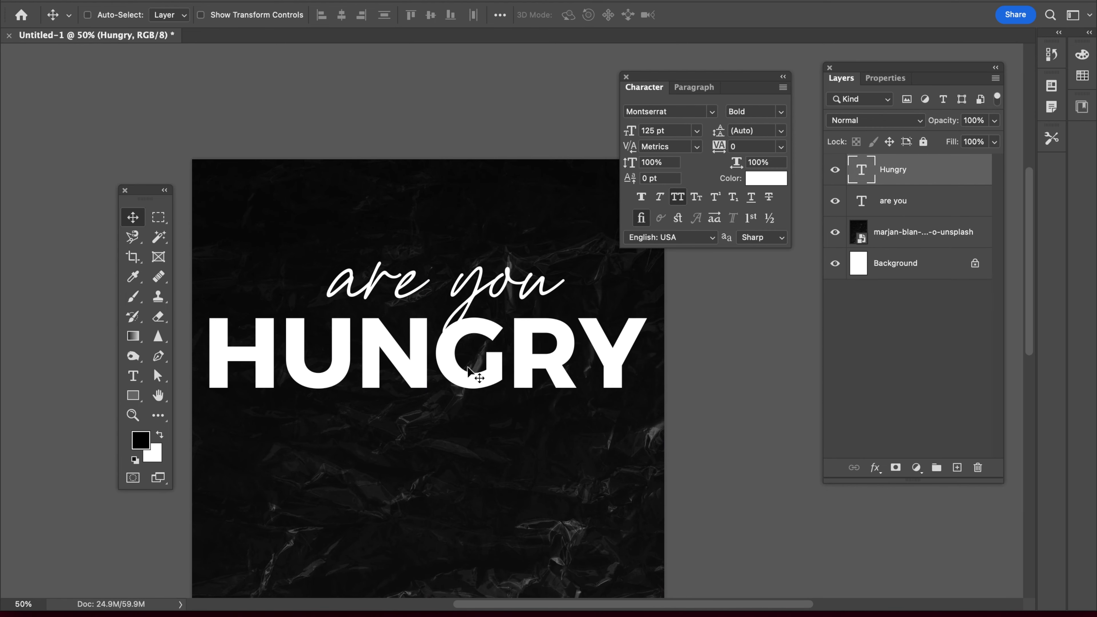
# Reduce HUNGRY to 109 pt and centre it under 'are you'
pyautogui.press('t')
pyautogui.doubleClick(482, 374)
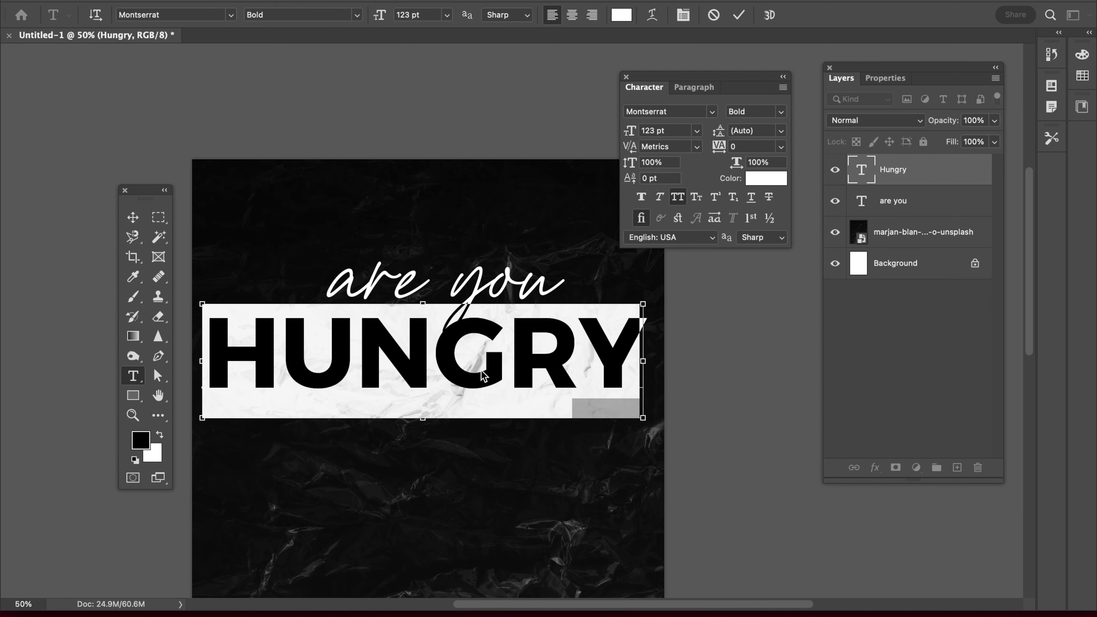
pyautogui.hotkey('ctrl', 'shift', ',')
pyautogui.hotkey('ctrl', 'shift', ',')
pyautogui.hotkey('ctrl', 'shift', ',')
pyautogui.hotkey('ctrl', 'shift', ',')
pyautogui.hotkey('ctrl', 'shift', ',')
pyautogui.hotkey('ctrl', 'shift', ',')
pyautogui.hotkey('ctrl', 'shift', ',')
pyautogui.hotkey('ctrl', 'Return')
pyautogui.press('v')
pyautogui.moveTo(501, 358)
pyautogui.mouseDown()
pyautogui.moveTo(565, 348)
pyautogui.moveTo(546, 328)
pyautogui.mouseUp()
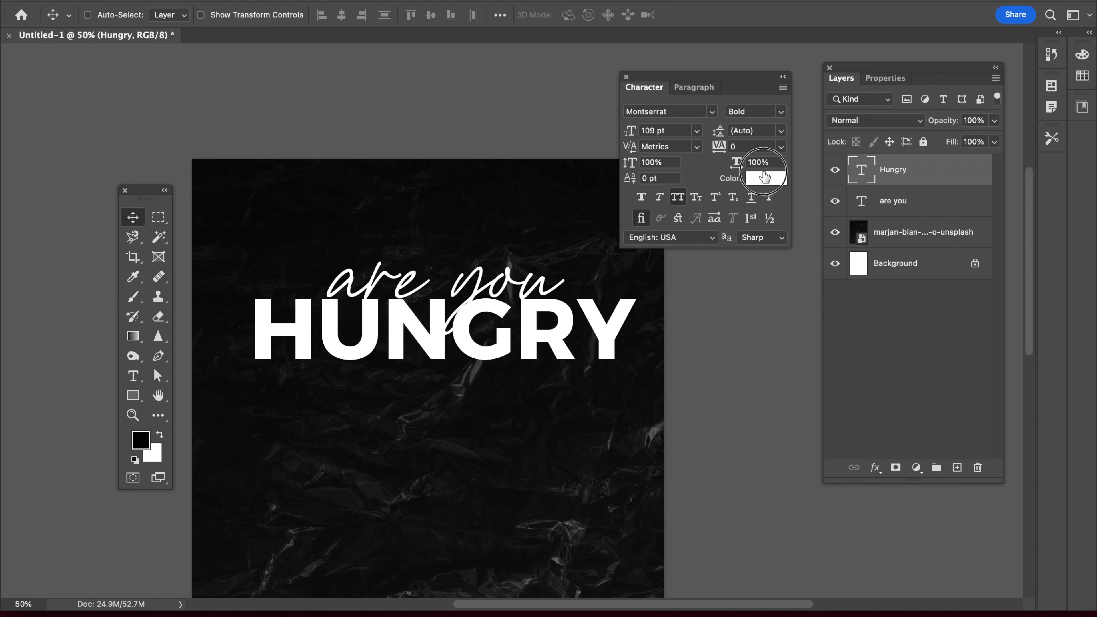
pyautogui.click(764, 177)
# Colour HUNGRY yellow (e0d521) and move its layer below the 'are you' layer
pyautogui.moveTo(854, 516); pyautogui.dragTo(854, 534)
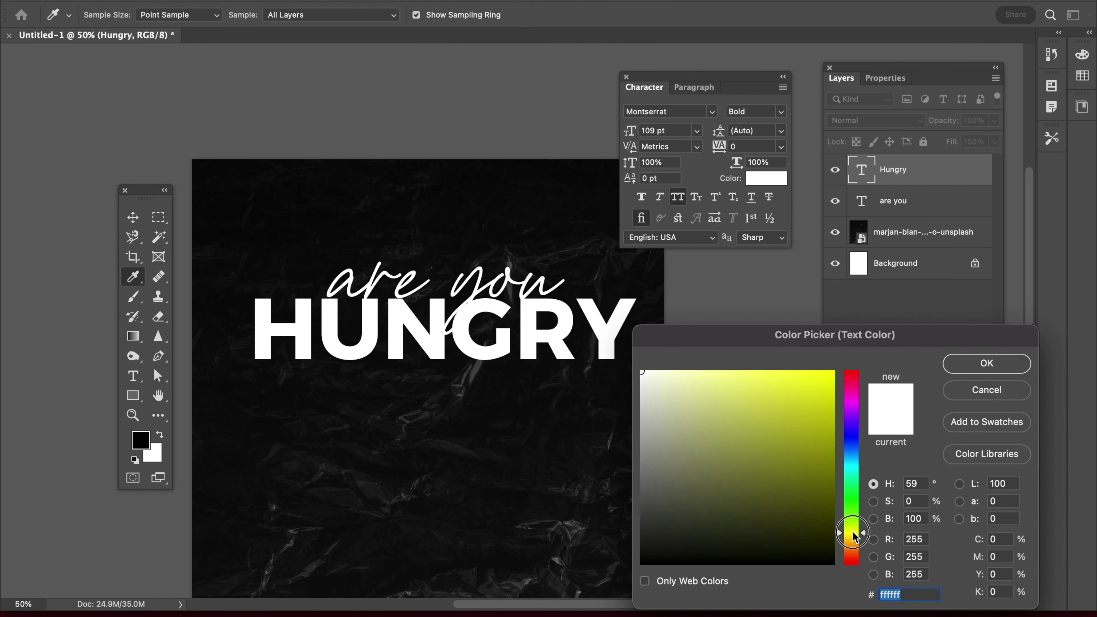
pyautogui.moveTo(826, 401)
pyautogui.mouseDown()
pyautogui.moveTo(820, 386)
pyautogui.moveTo(813, 400)
pyautogui.mouseUp()
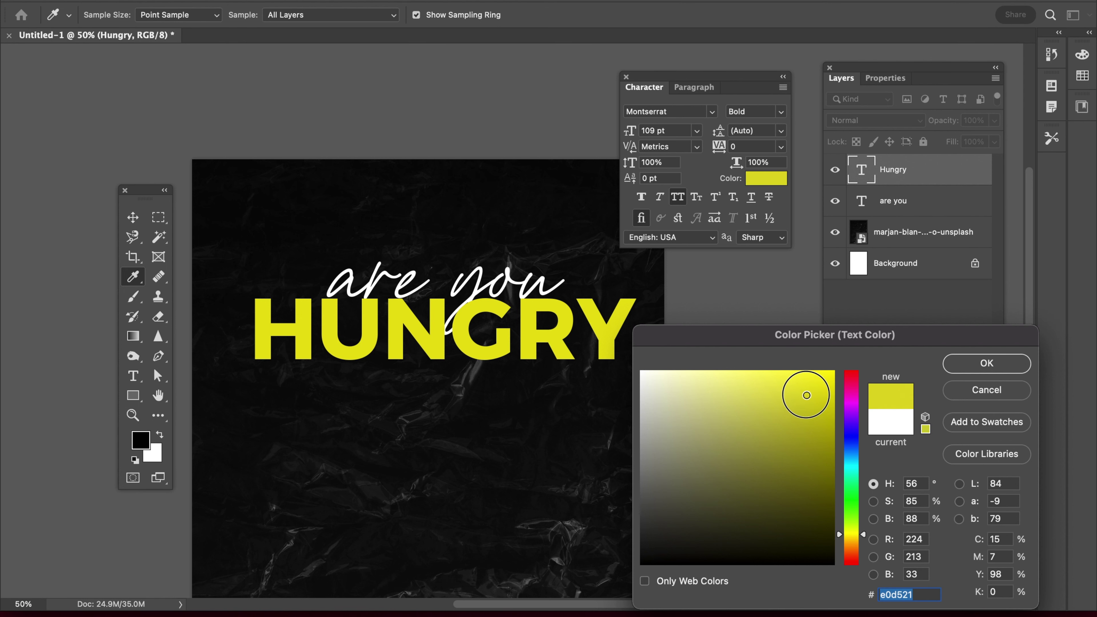
pyautogui.press('Return')
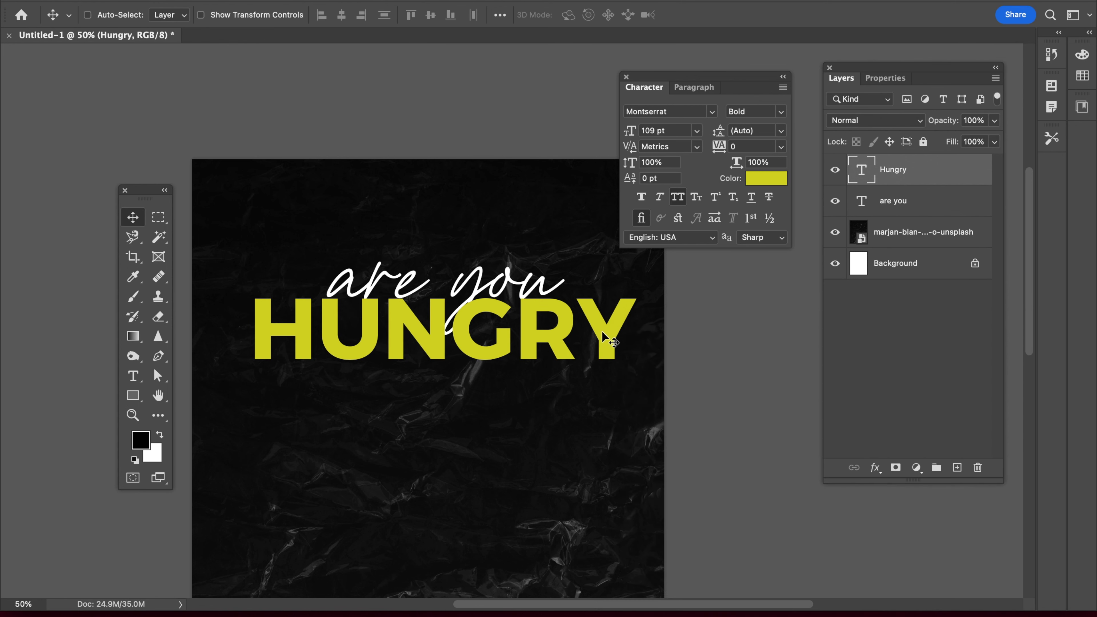
pyautogui.moveTo(902, 175); pyautogui.dragTo(902, 214)
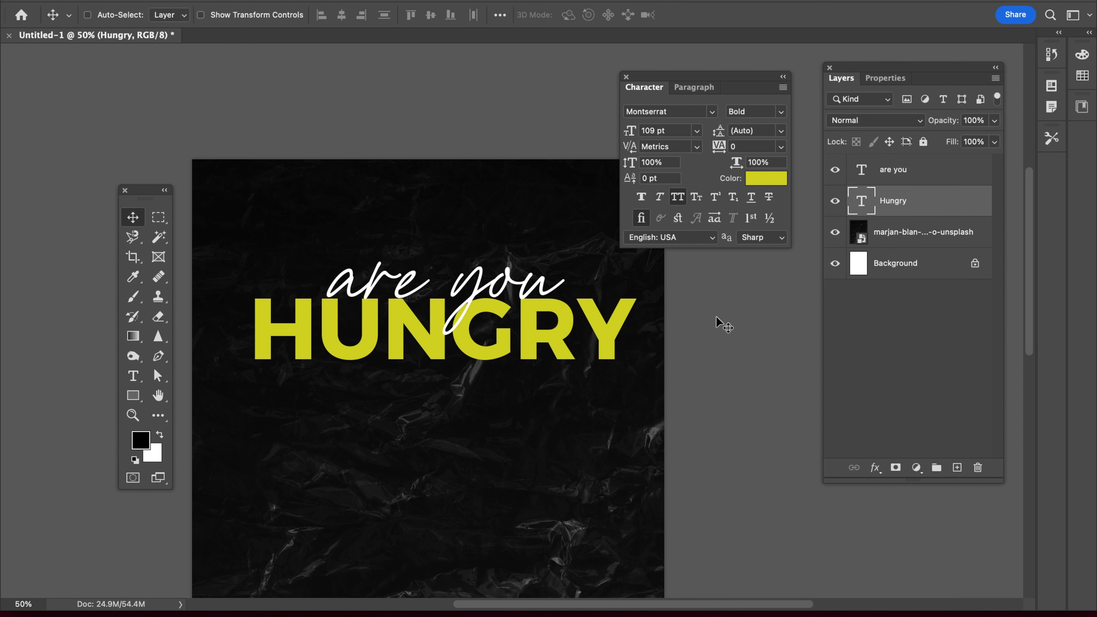
# Change 'are you' to 'Are you' and nudge it down and left
pyautogui.press('t')
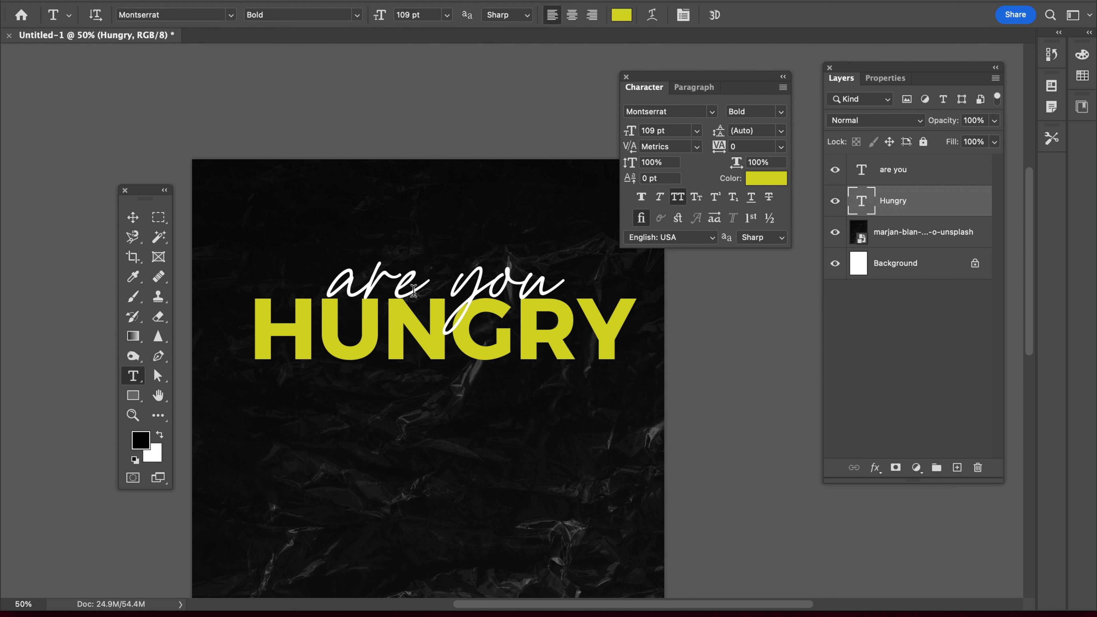
pyautogui.moveTo(332, 284); pyautogui.dragTo(373, 283)
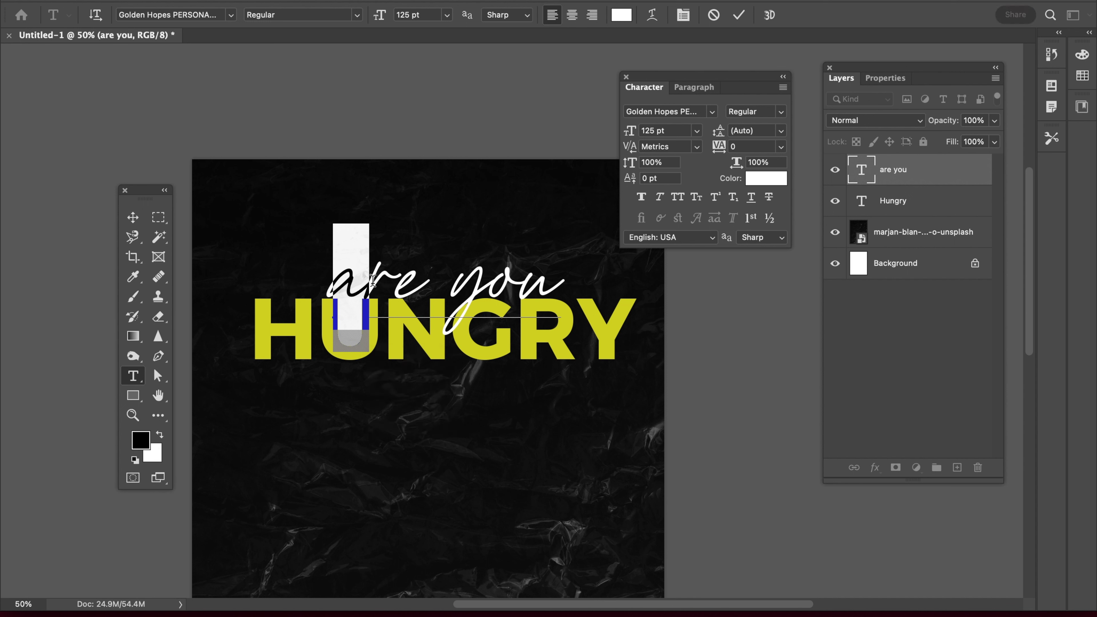
pyautogui.write('A')
pyautogui.press('Escape')
pyautogui.press('v')
pyautogui.press('Down')
pyautogui.press('Left')
pyautogui.press('Down')
pyautogui.press('Left')
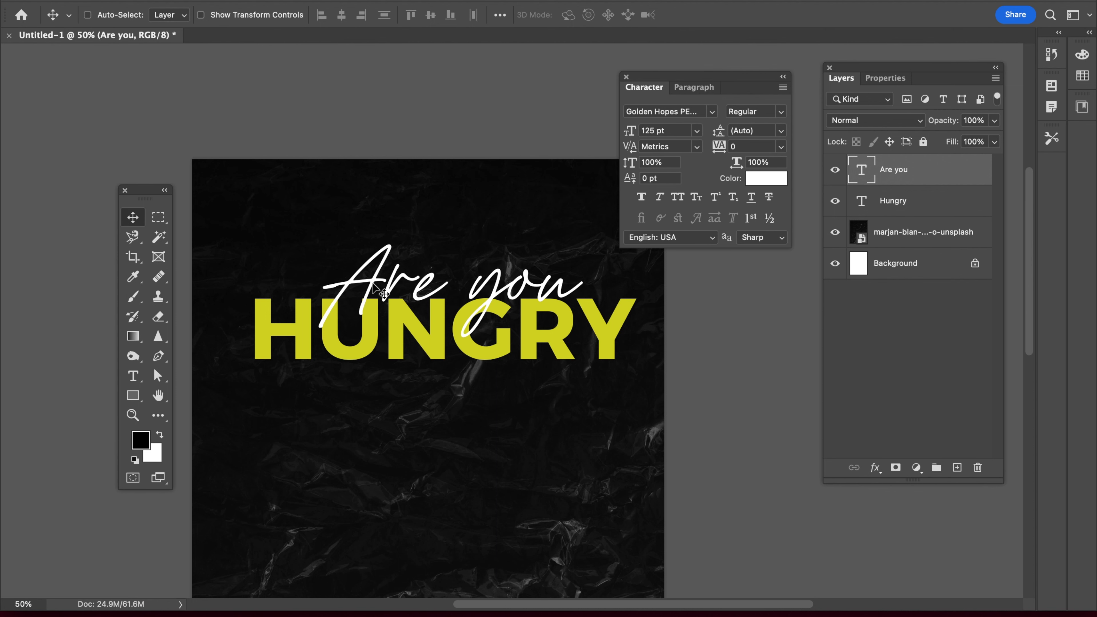
# Nudge both headline lines up and left together
pyautogui.press('Tab')
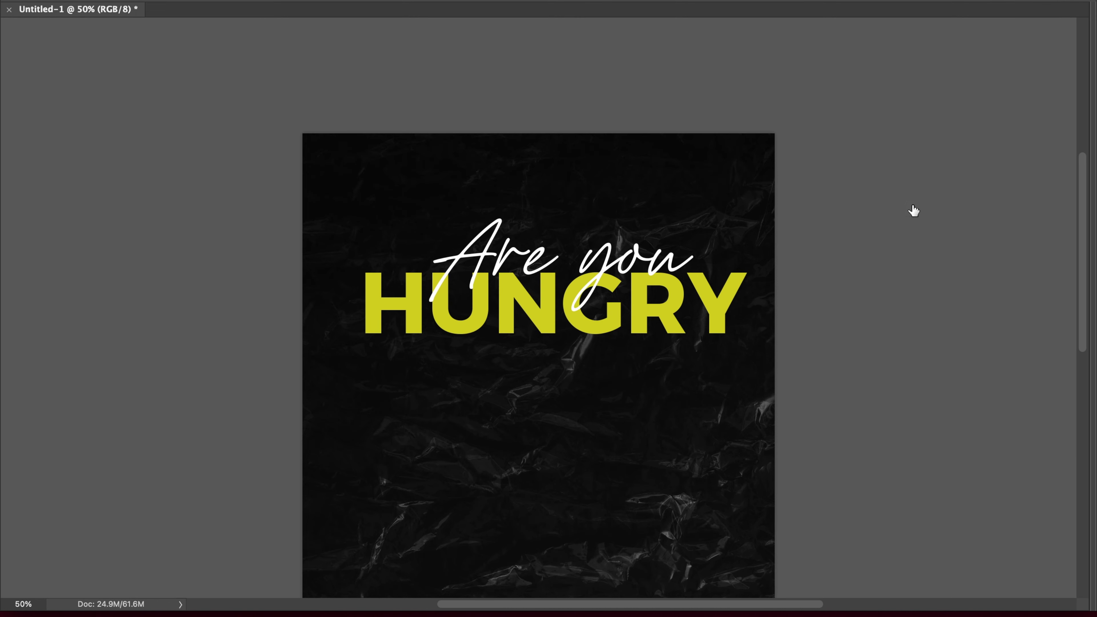
pyautogui.press('Up')
pyautogui.press('Left')
pyautogui.press('Left')
pyautogui.press('Left')
pyautogui.press('Left')
pyautogui.press('Up')
pyautogui.press('Up')
pyautogui.press('Up')
pyautogui.press('Up')
pyautogui.press('Left')
pyautogui.press('Up')
pyautogui.press('Up')
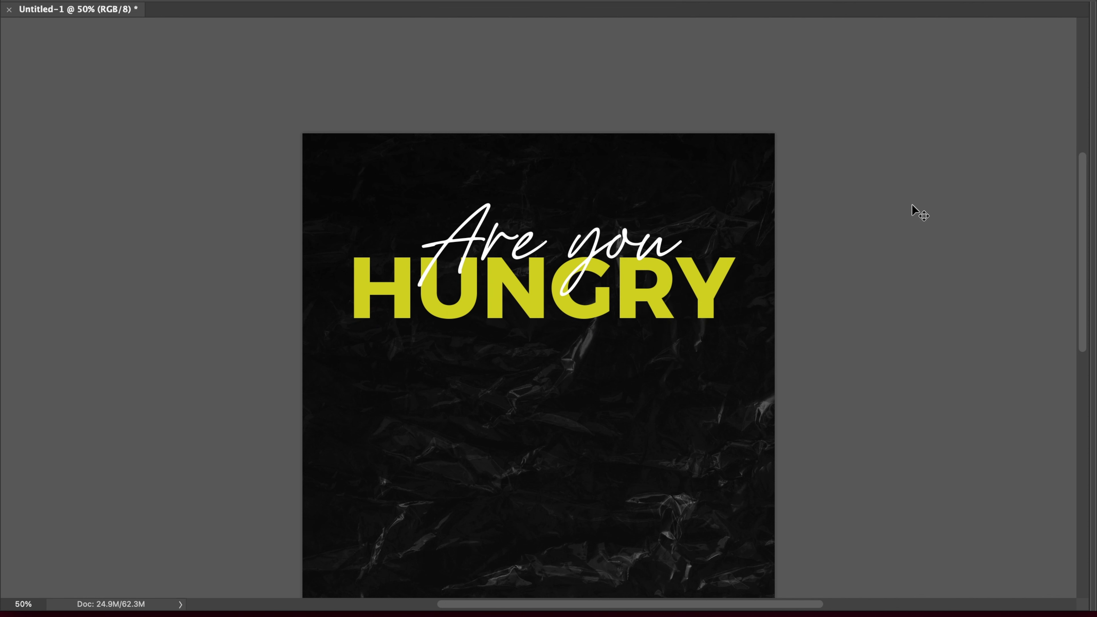
# Scale the Are you HUNGRY headline down and nudge it upward
pyautogui.hotkey('ctrl', 't')
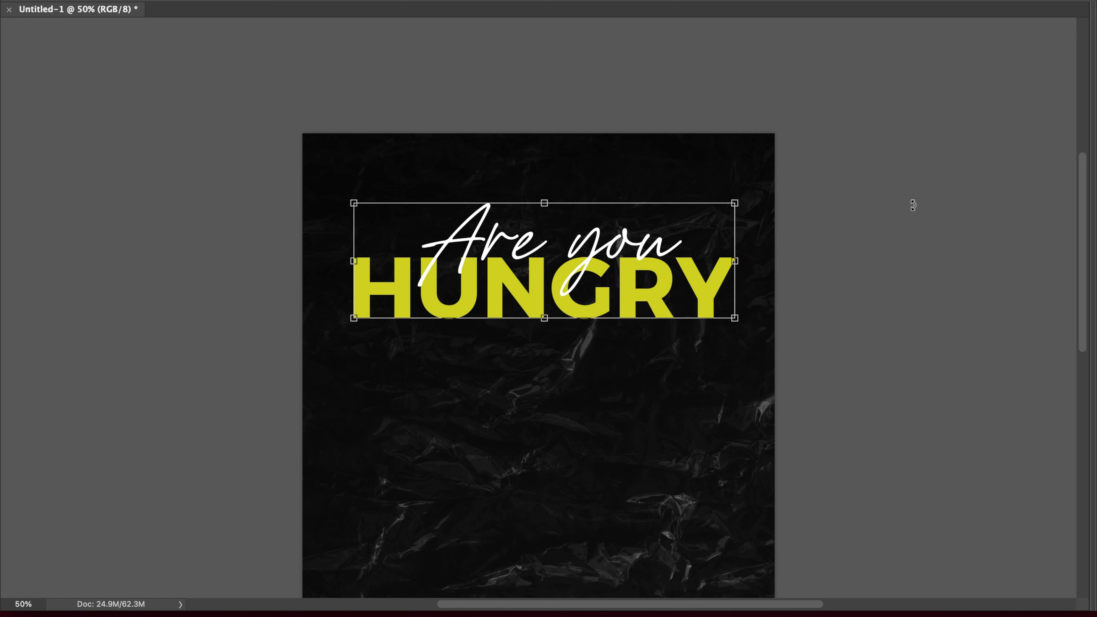
pyautogui.moveTo(732, 318); pyautogui.dragTo(714, 312)
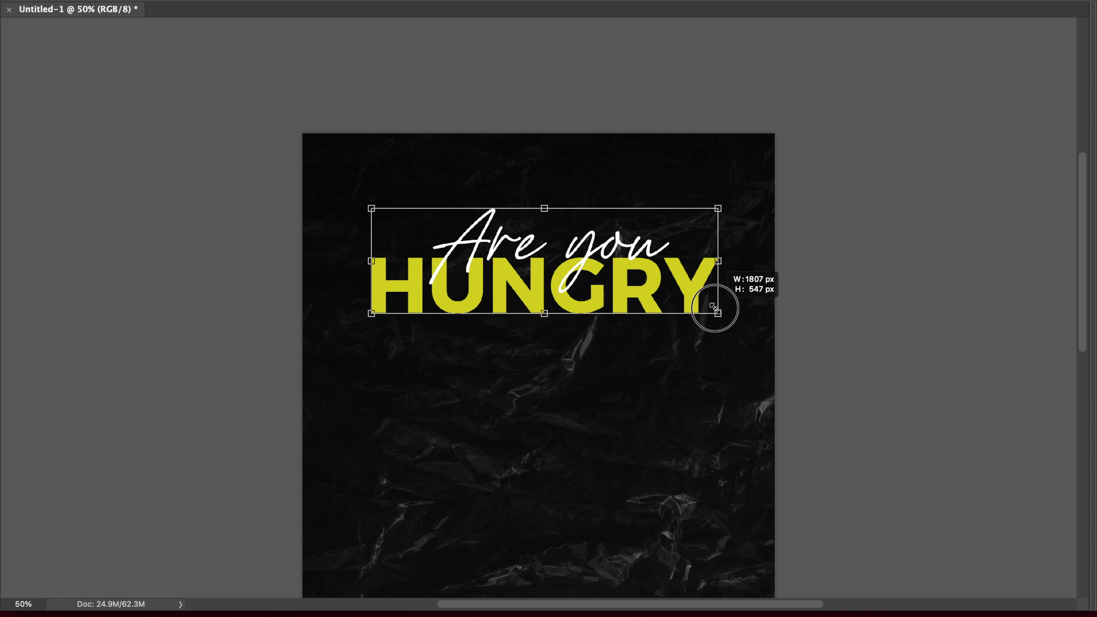
pyautogui.press('Return')
pyautogui.press('Up')
pyautogui.press('Up')
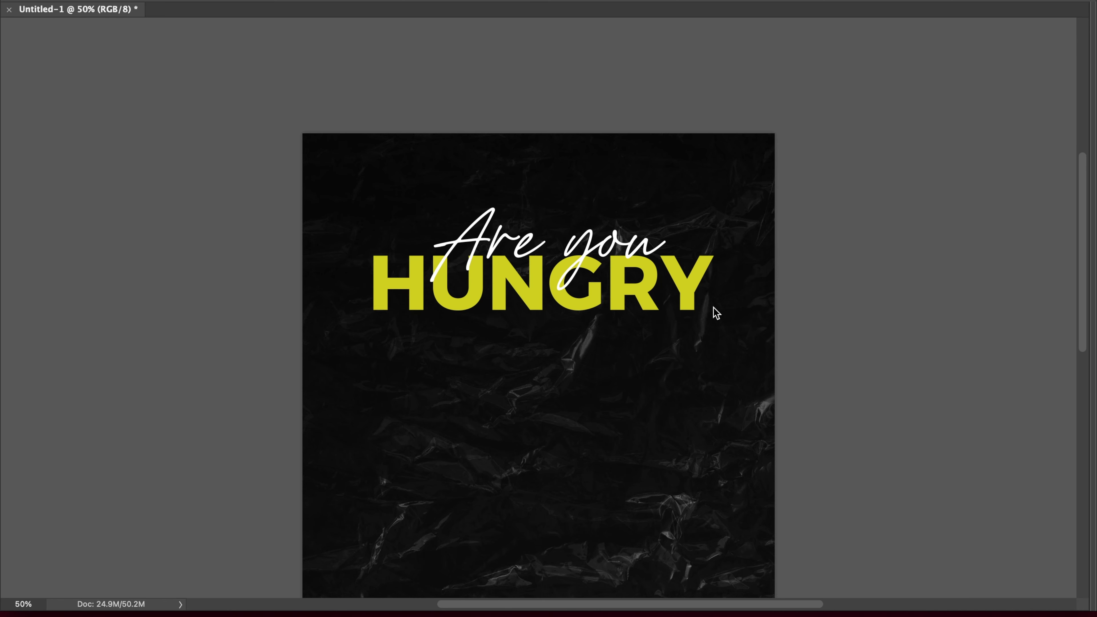
pyautogui.press('Up')
pyautogui.press('Up')
pyautogui.press('Up')
pyautogui.press('Left')
pyautogui.press('Up')
pyautogui.press('Up')
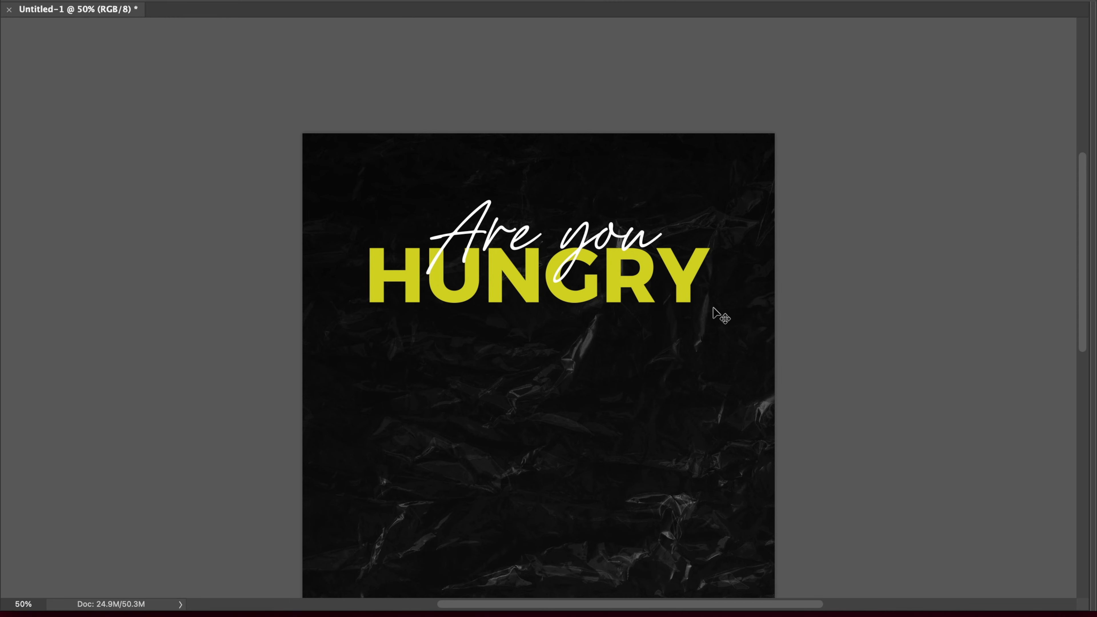
pyautogui.hotkey('ctrl', '-')
# Restore the panels, deselect all layers and return to Finder
pyautogui.press('Tab')
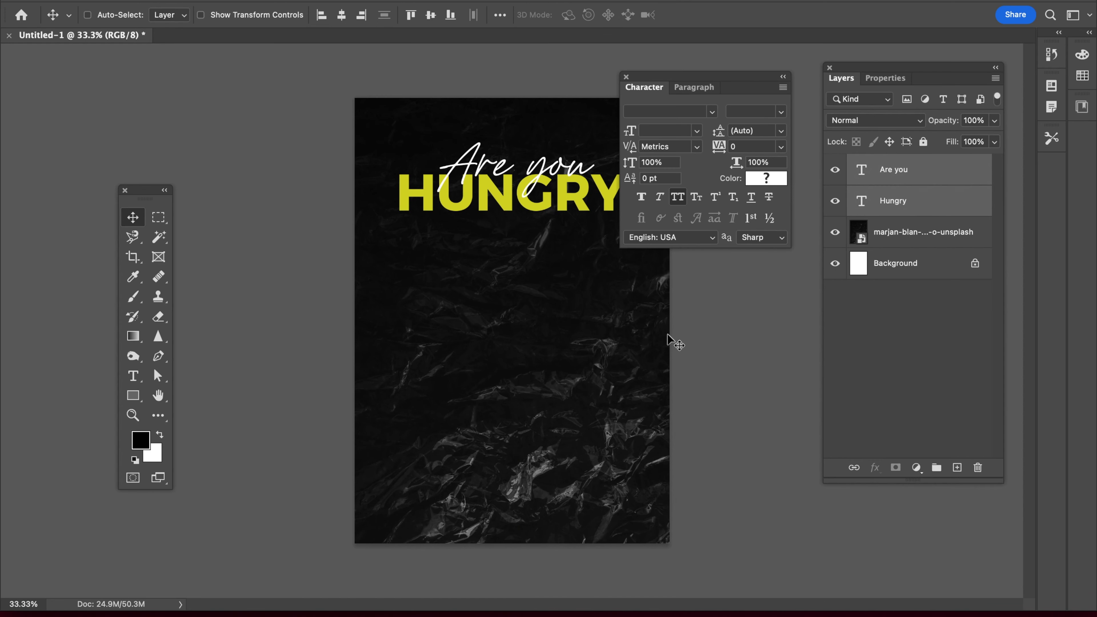
pyautogui.click(891, 245)
pyautogui.click(874, 357)
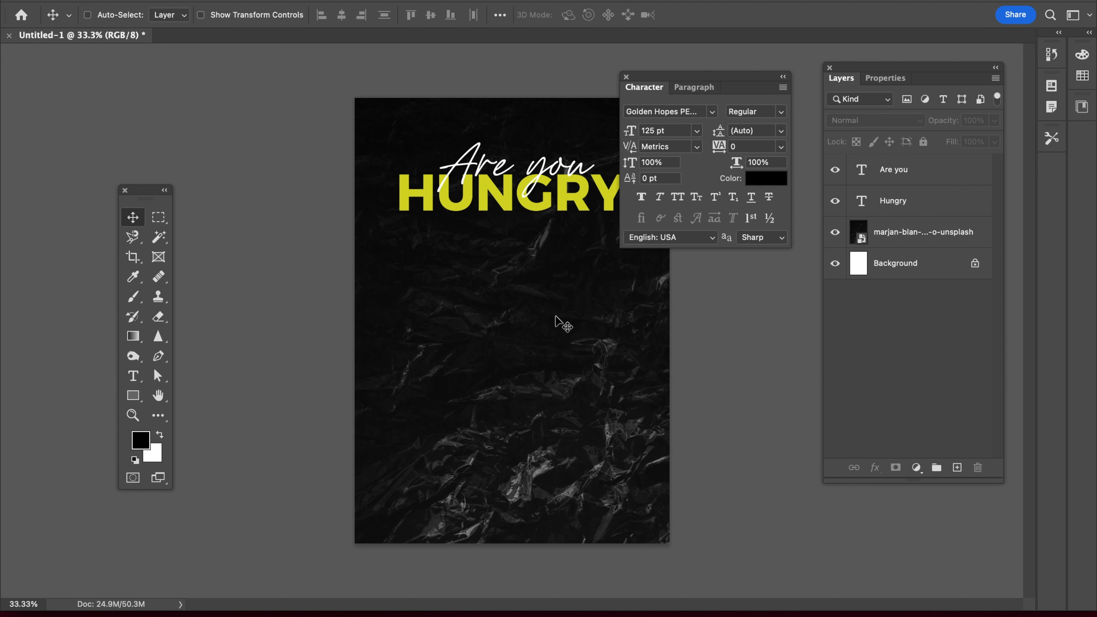
pyautogui.press('super+o')
pyautogui.press('Escape')
pyautogui.press('super+Tab')
# Place Burger.png from the Resource folder onto the poster, just below the headline
pyautogui.click(449, 316)
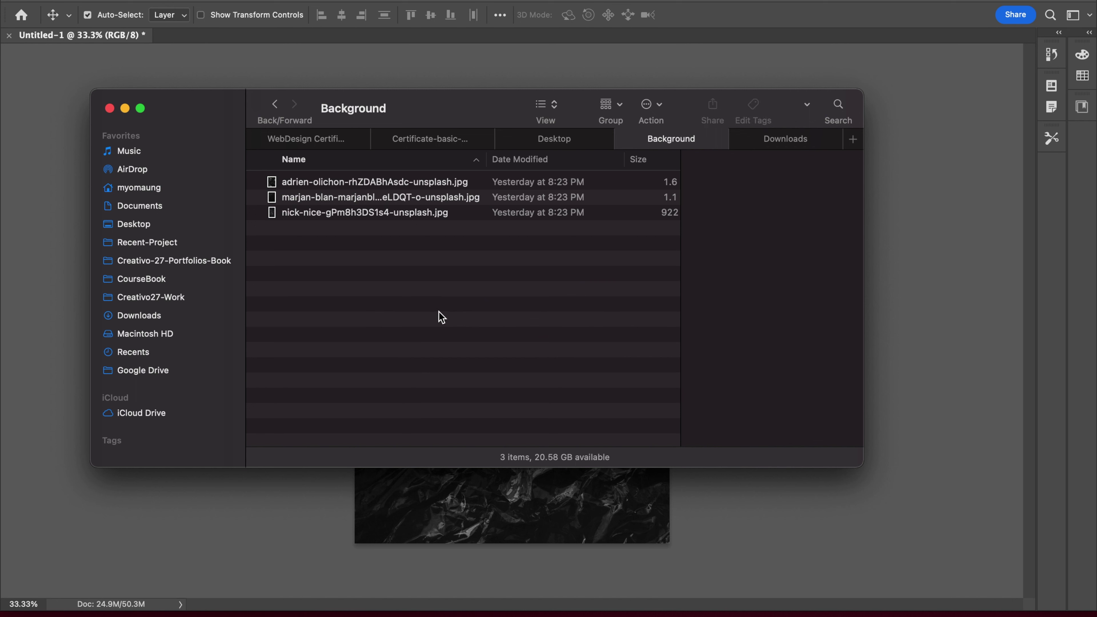
pyautogui.press('super+Up')
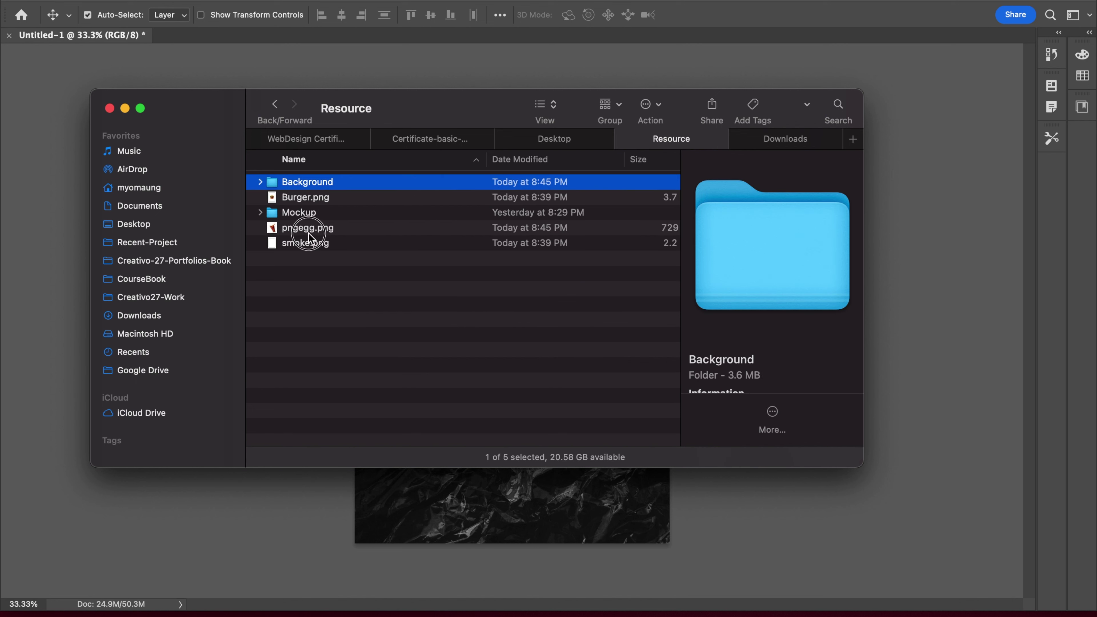
pyautogui.click(308, 232)
pyautogui.click(312, 242)
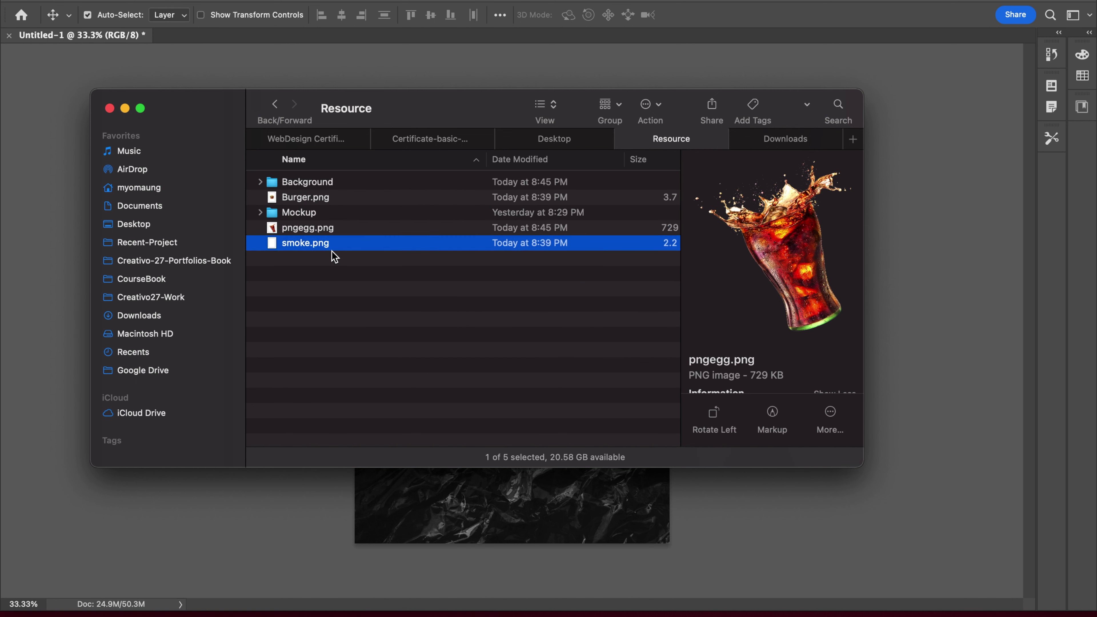
pyautogui.click(300, 197)
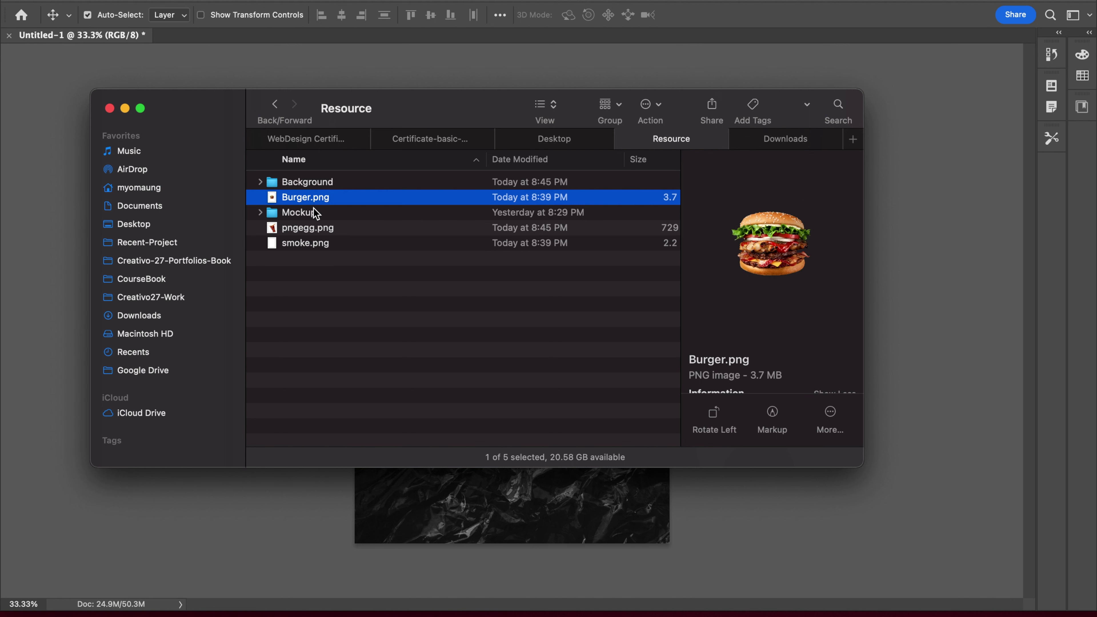
pyautogui.moveTo(306, 196); pyautogui.dragTo(545, 353)
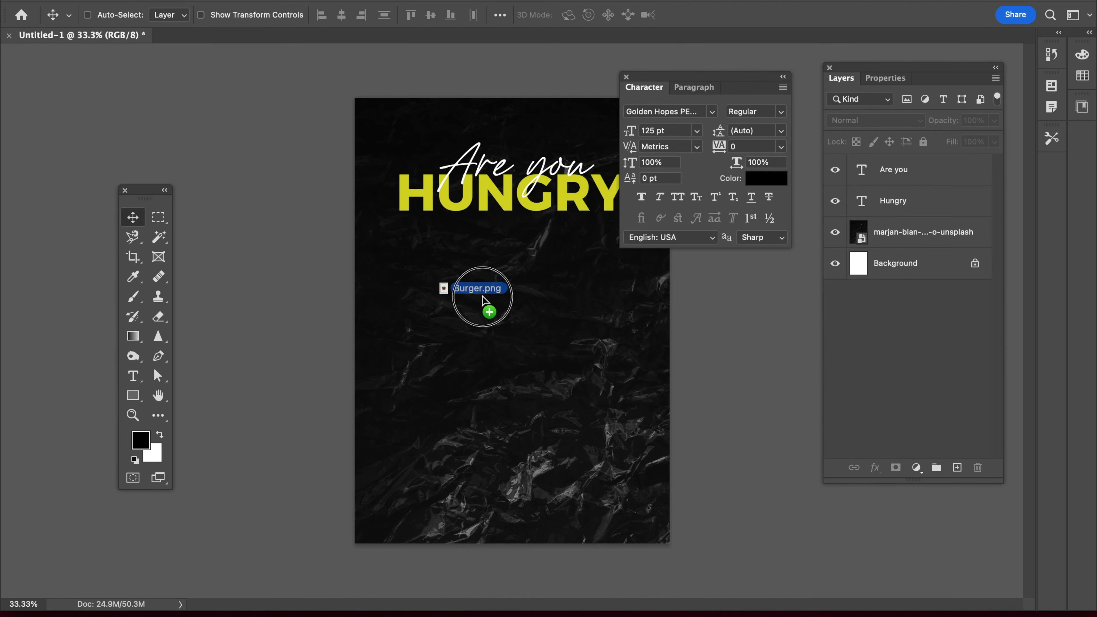
pyautogui.press('Return')
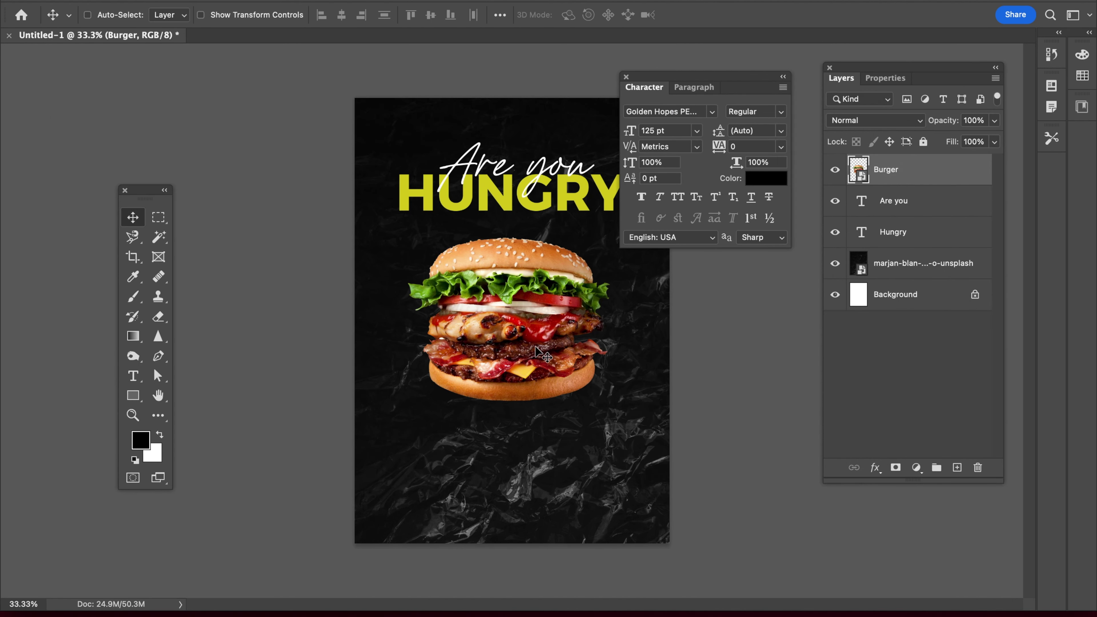
pyautogui.moveTo(540, 343); pyautogui.dragTo(540, 359)
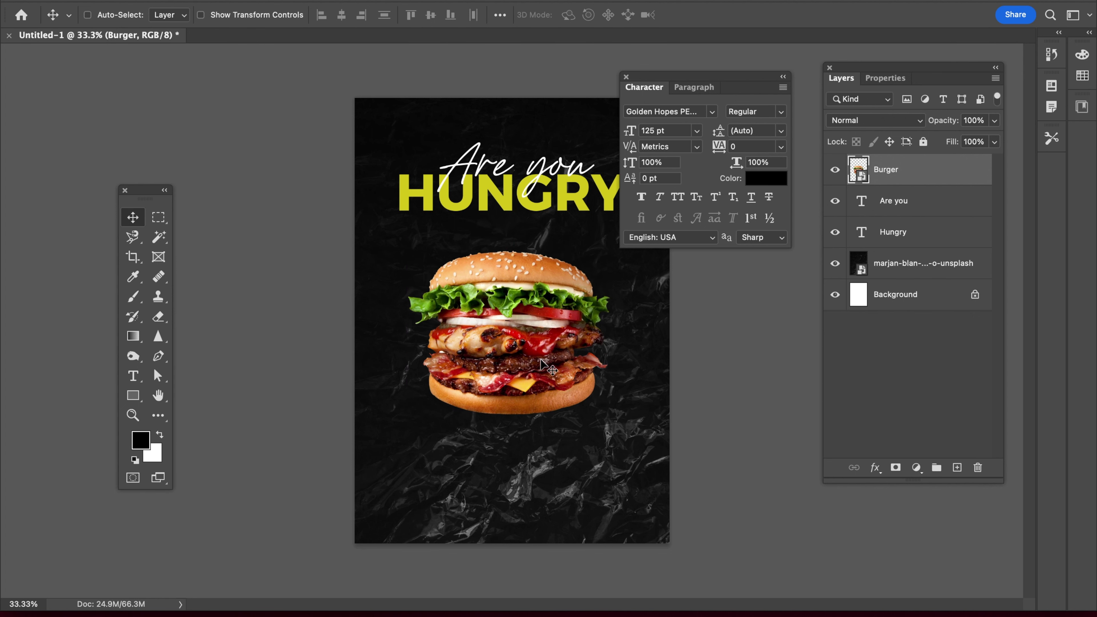
pyautogui.press('Tab')
pyautogui.press('Tab')
pyautogui.doubleClick(859, 169)
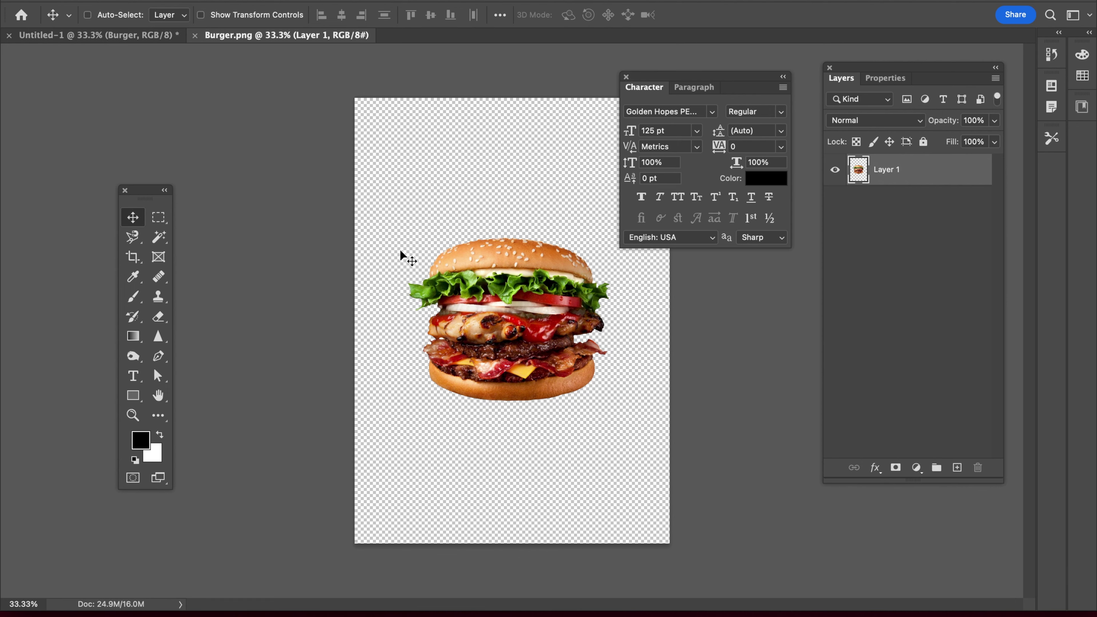
# Crop Burger.png tightly around the burger, save it, and nudge the burger on the poster
pyautogui.press('Tab')
pyautogui.press('c')
pyautogui.moveTo(426, 208)
pyautogui.mouseDown()
pyautogui.moveTo(572, 388)
pyautogui.moveTo(656, 406)
pyautogui.mouseUp()
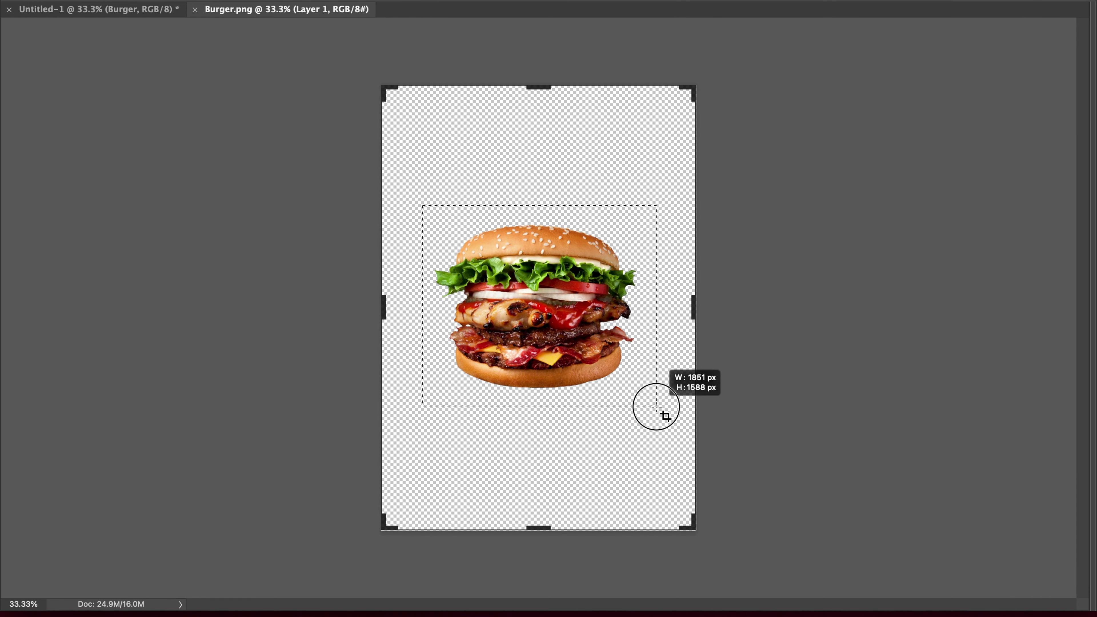
pyautogui.press('Return')
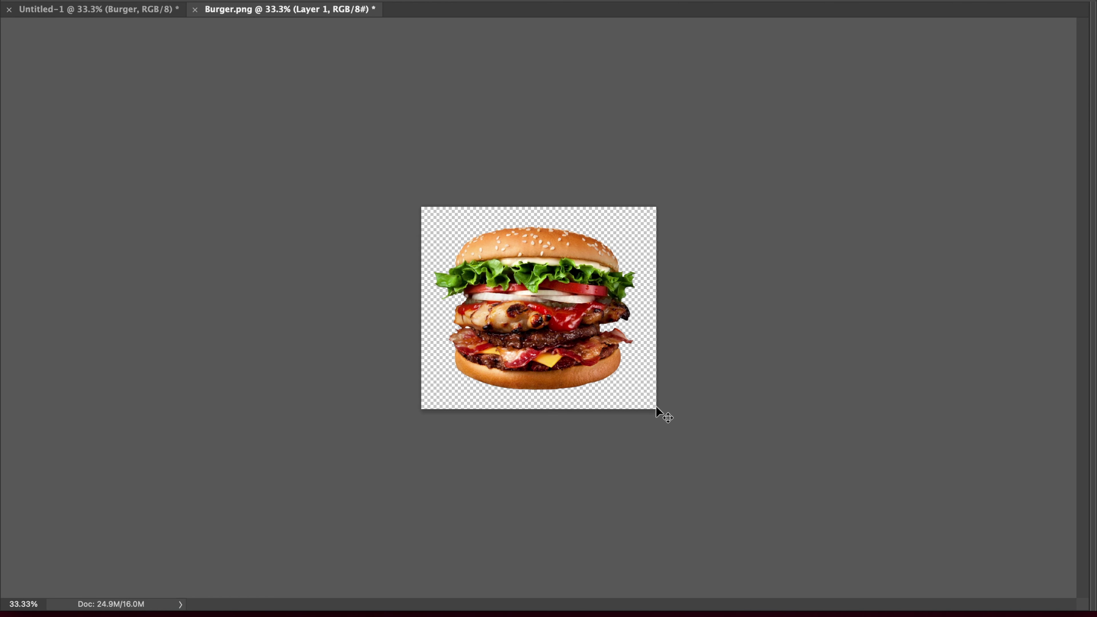
pyautogui.hotkey('ctrl', 's')
pyautogui.hotkey('ctrl', 'w')
pyautogui.hotkey('ctrl', 't')
pyautogui.press('Return')
pyautogui.moveTo(536, 331); pyautogui.dragTo(537, 330)
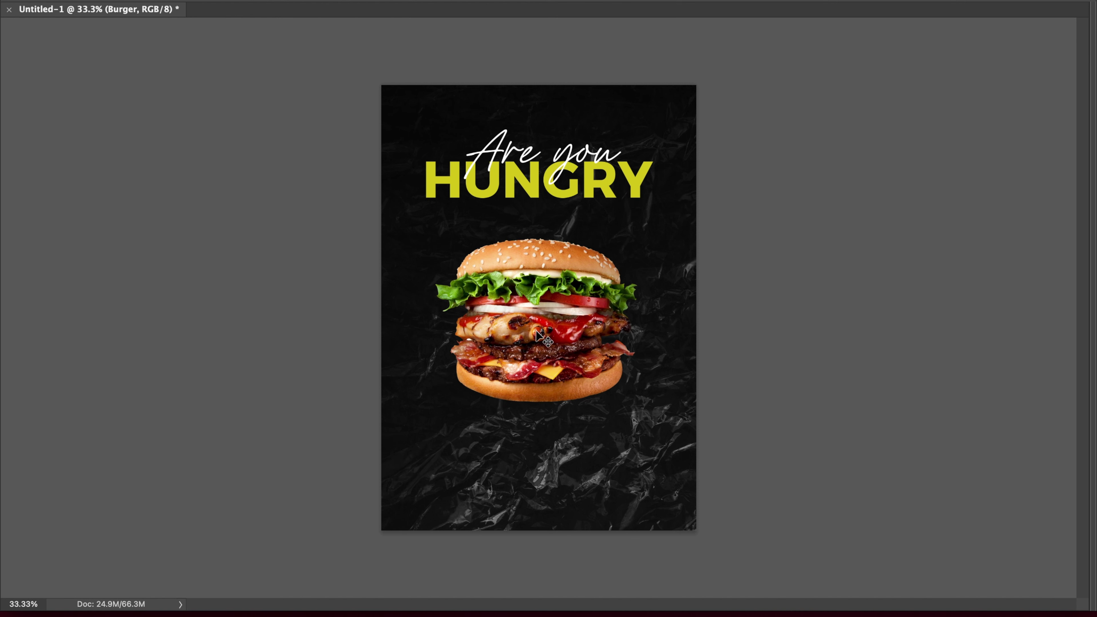
# Place smoke.png from the Resource folder onto the poster
pyautogui.press('super+Tab')
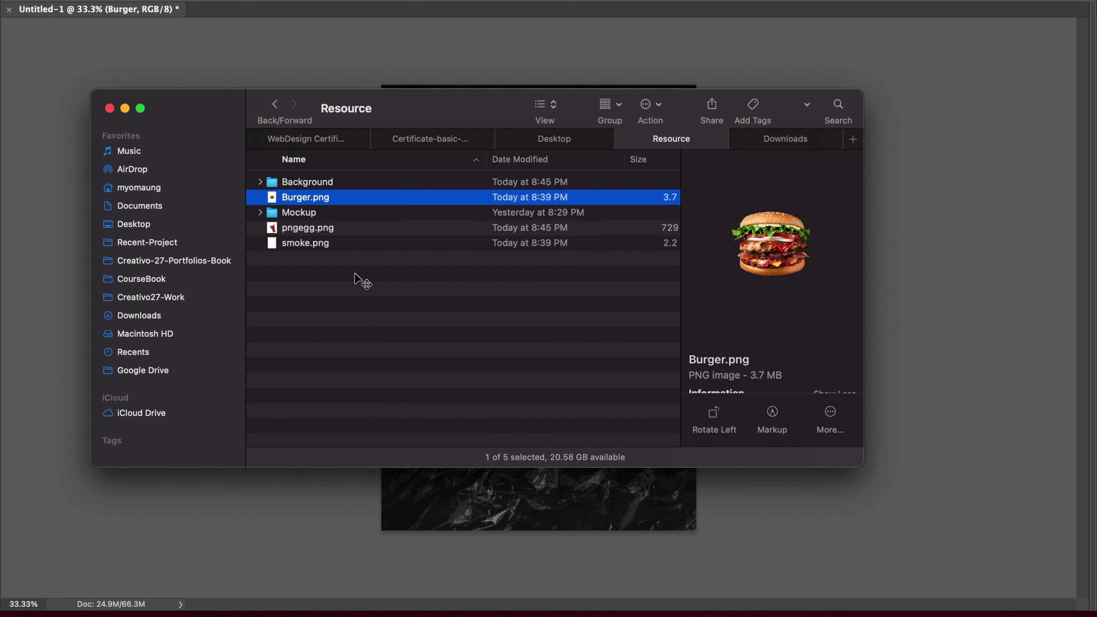
pyautogui.click(305, 243)
pyautogui.press('super+Tab')
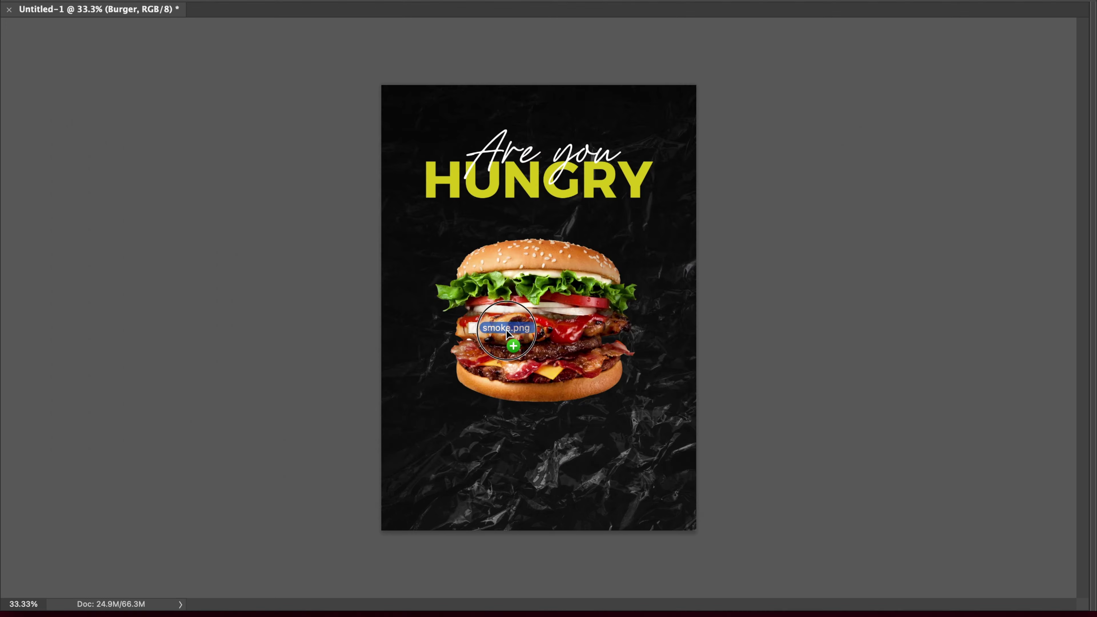
pyautogui.press('Return')
pyautogui.press('Tab')
pyautogui.doubleClick(858, 173)
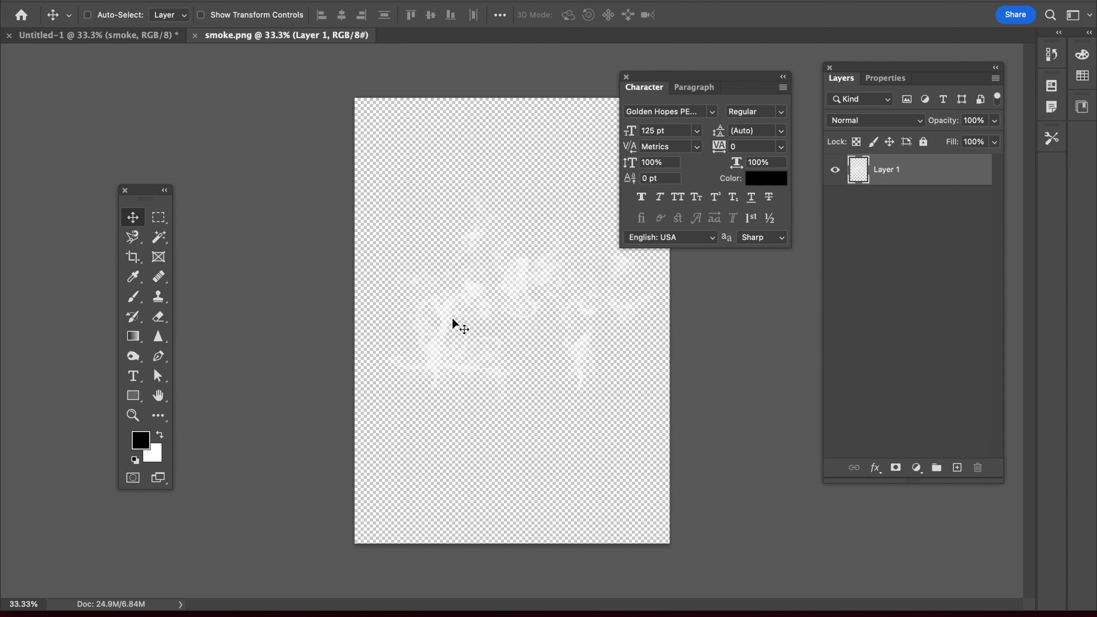
# Add a black-filled layer beneath the smoke inside its smart object
pyautogui.press('super+shift+n')
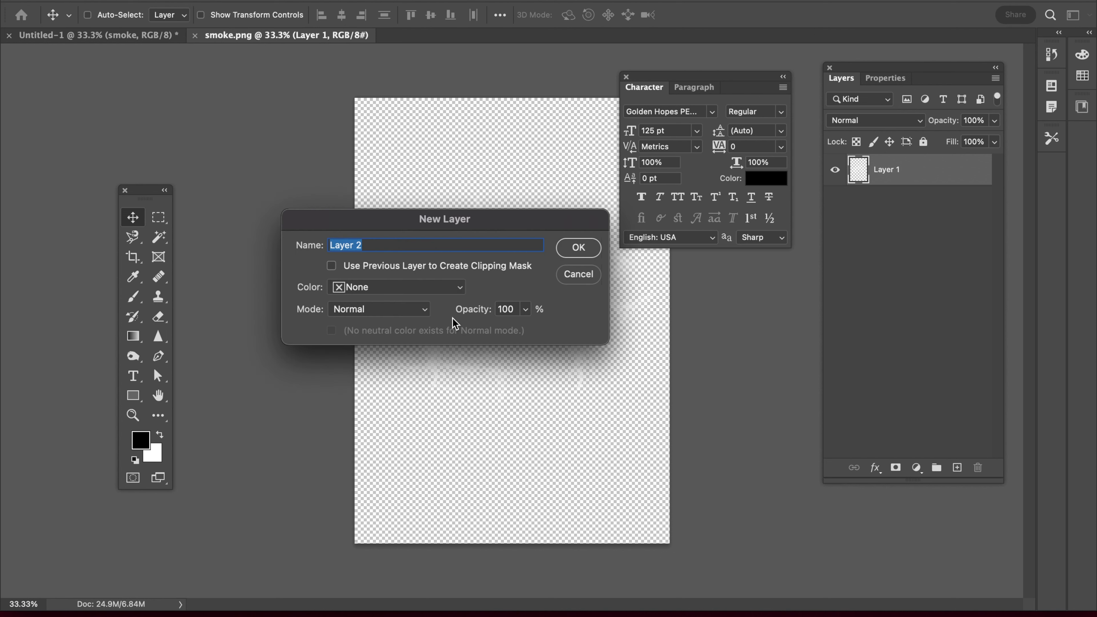
pyautogui.press('Return')
pyautogui.hotkey('alt', 'BackSpace')
pyautogui.press('super+bracketleft')
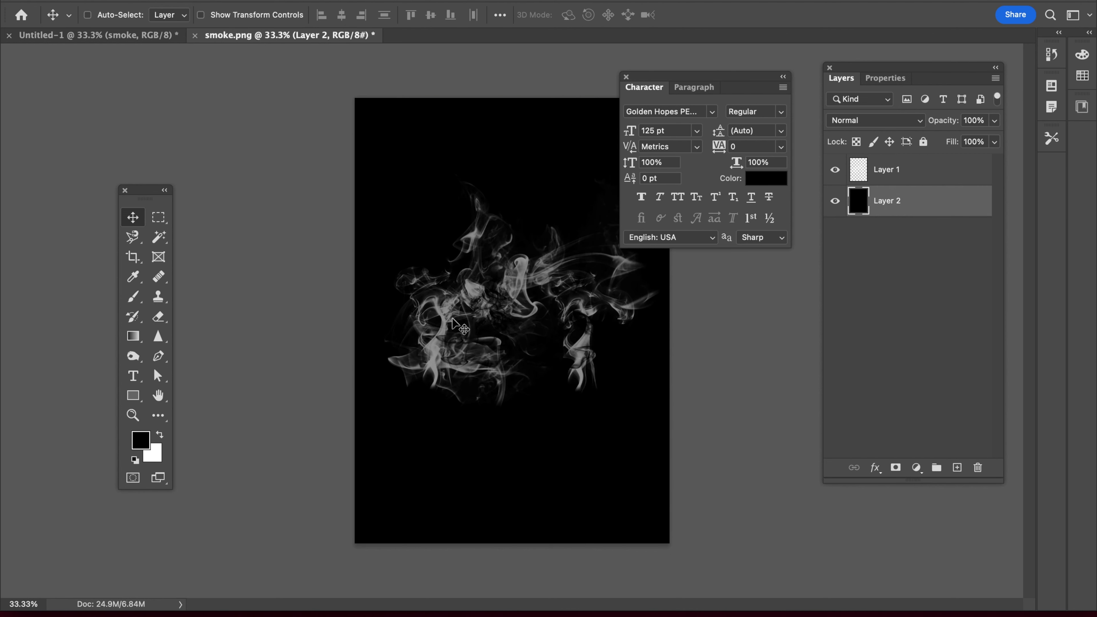
pyautogui.press('Tab')
# Crop the smoke image to a shorter landscape area
pyautogui.press('c')
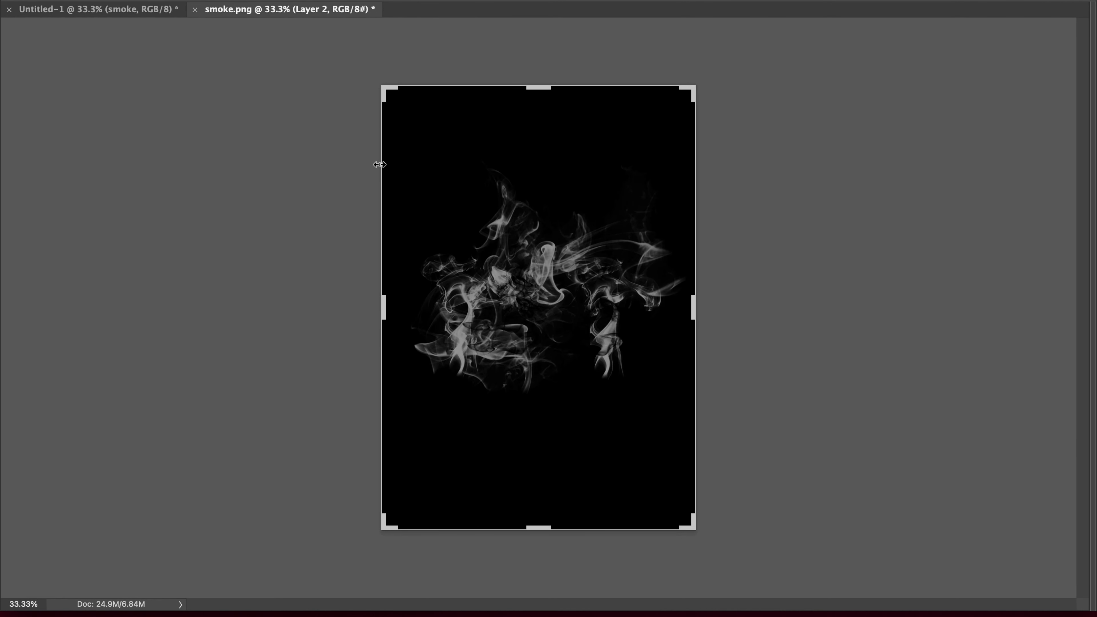
pyautogui.moveTo(388, 146)
pyautogui.mouseDown()
pyautogui.moveTo(520, 394)
pyautogui.moveTo(710, 428)
pyautogui.mouseUp()
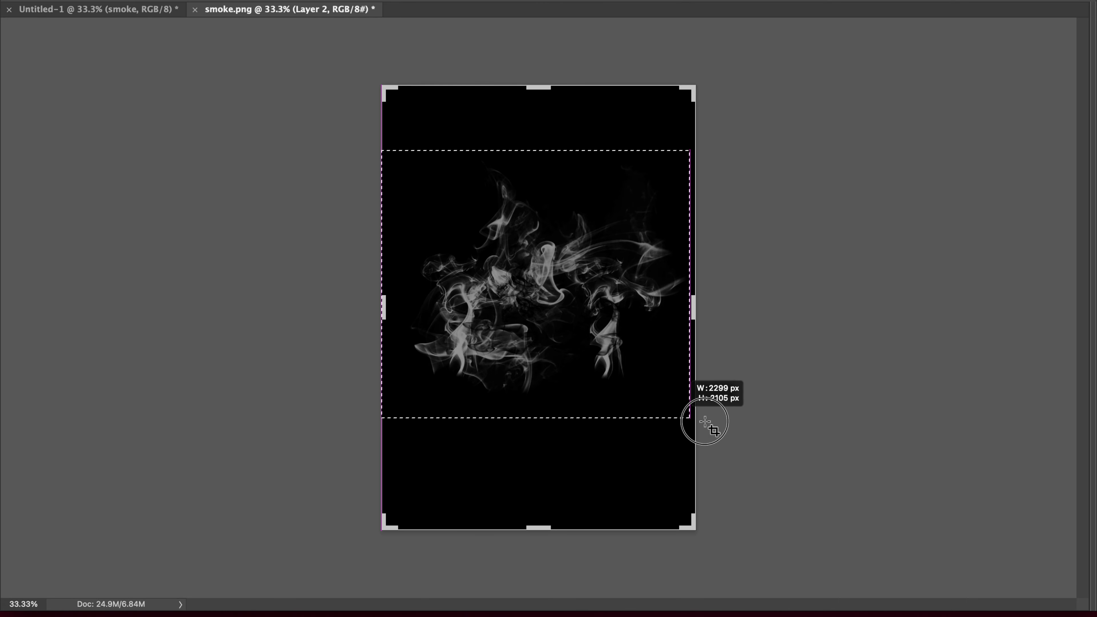
pyautogui.moveTo(711, 428); pyautogui.dragTo(710, 427)
pyautogui.press('Return')
pyautogui.press('v')
pyautogui.press('Tab')
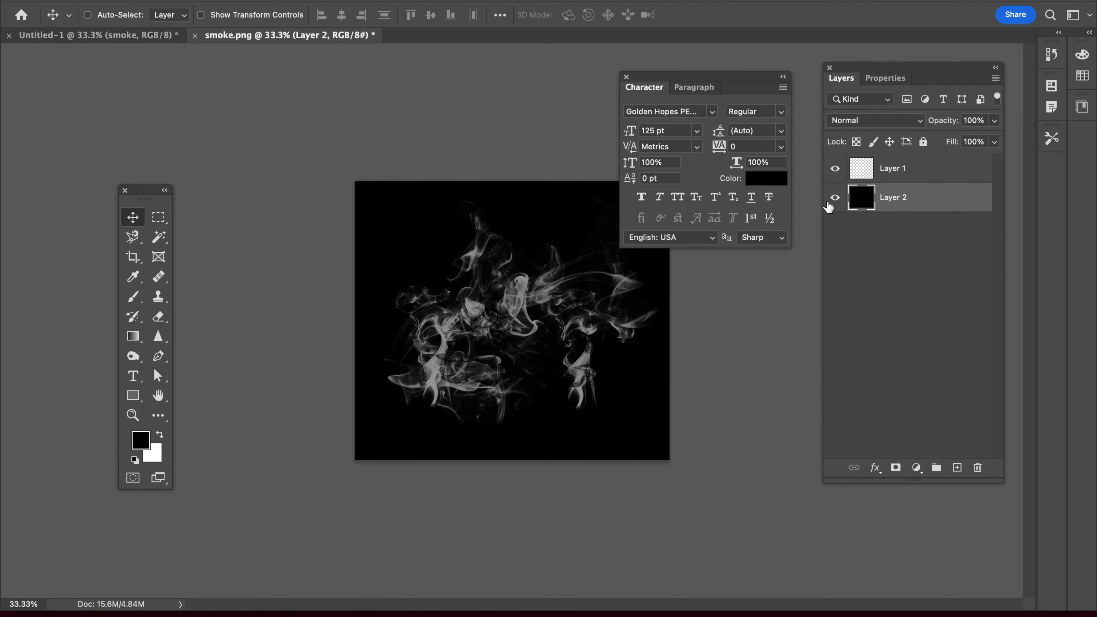
# Delete the black backing layer, then save and close the smoke image
pyautogui.click(834, 199)
pyautogui.press('Delete')
pyautogui.hotkey('ctrl', 's')
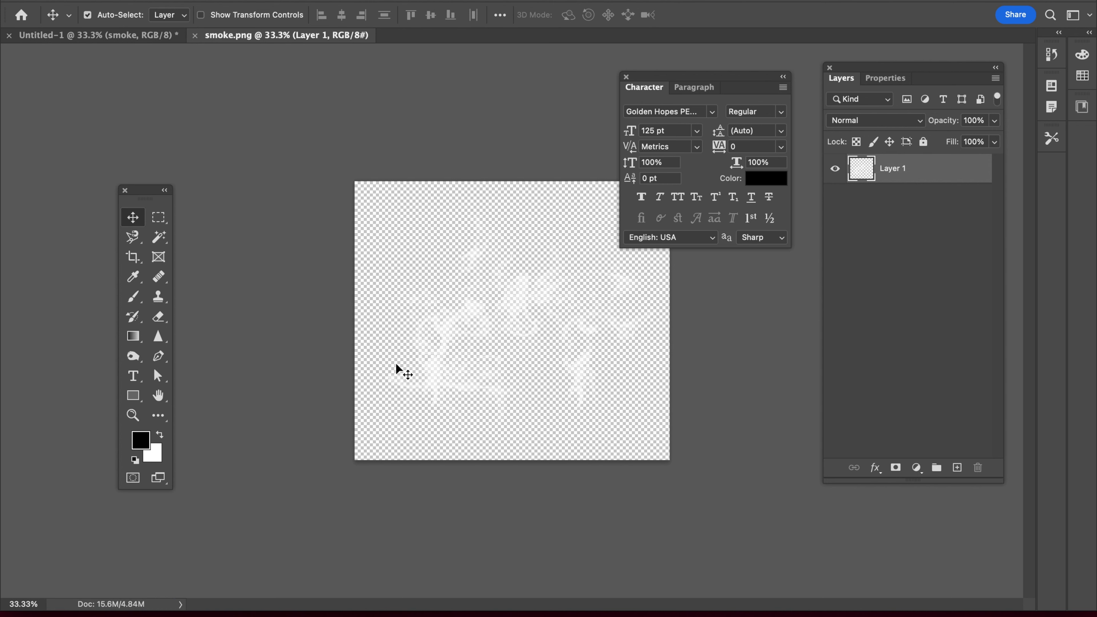
pyautogui.hotkey('ctrl', 'w')
# Position the smoke around and slightly behind the burger
pyautogui.press('Tab')
pyautogui.moveTo(432, 368); pyautogui.dragTo(464, 381)
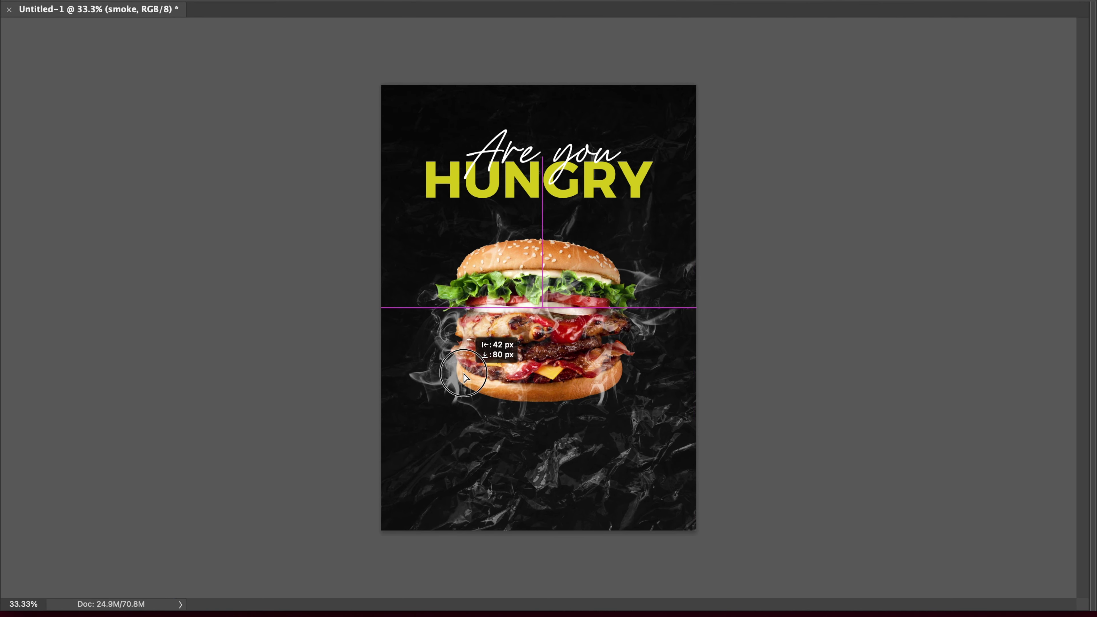
pyautogui.moveTo(464, 379); pyautogui.dragTo(463, 373)
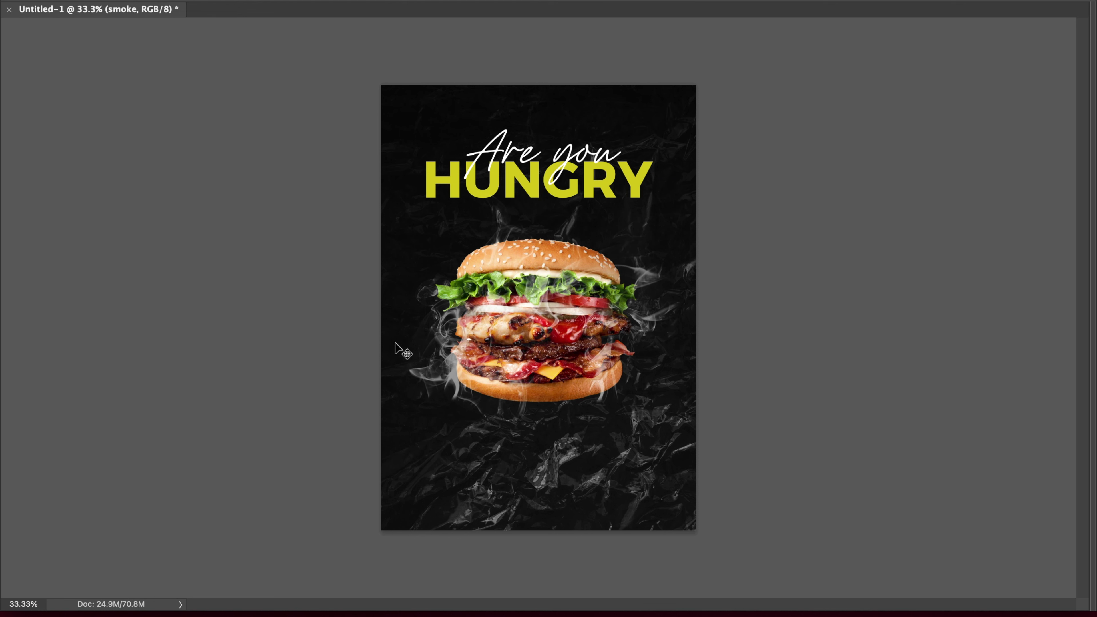
pyautogui.press('super+Tab')
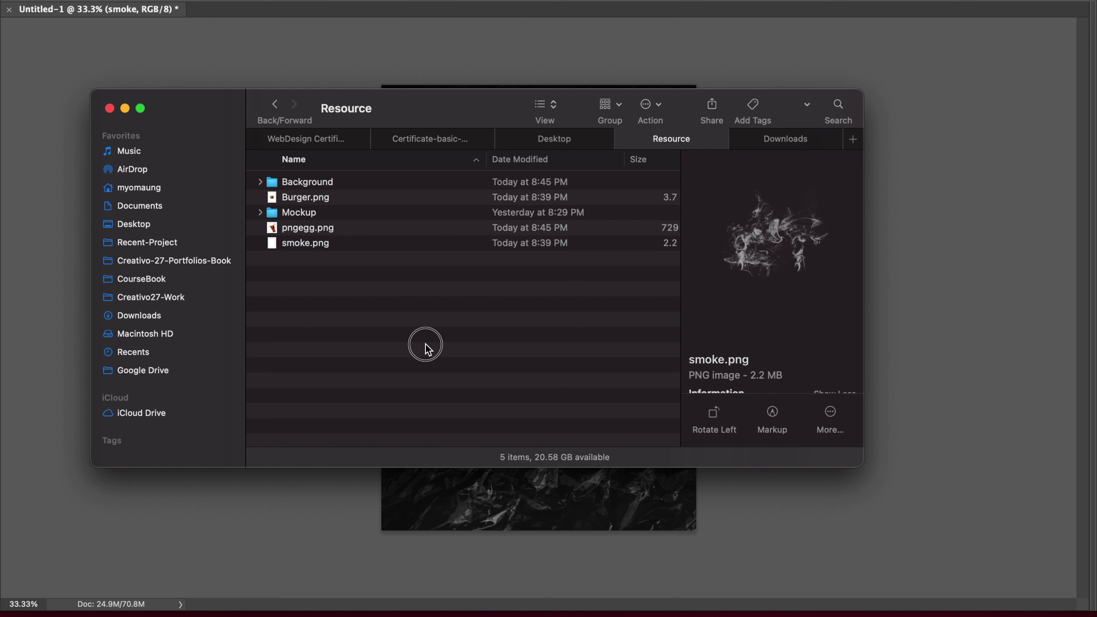
# Place pngegg.png, scale it down, move it up-left and layer it behind Burger
pyautogui.click(302, 231)
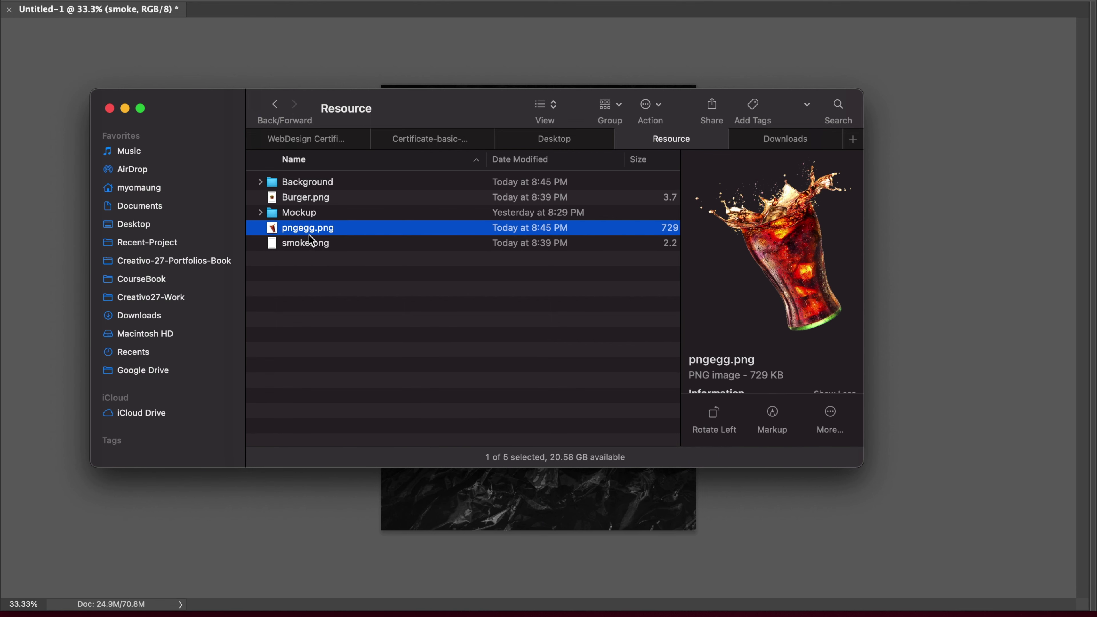
pyautogui.moveTo(308, 233)
pyautogui.mouseDown()
pyautogui.moveTo(525, 335)
pyautogui.moveTo(473, 335)
pyautogui.mouseUp()
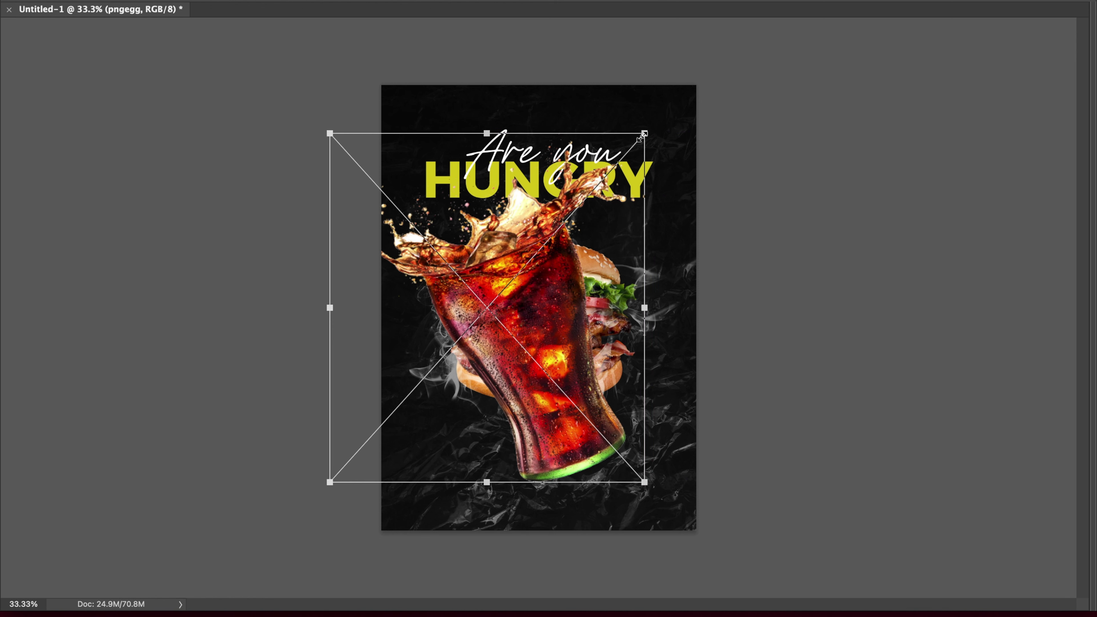
pyautogui.moveTo(643, 136); pyautogui.dragTo(594, 208)
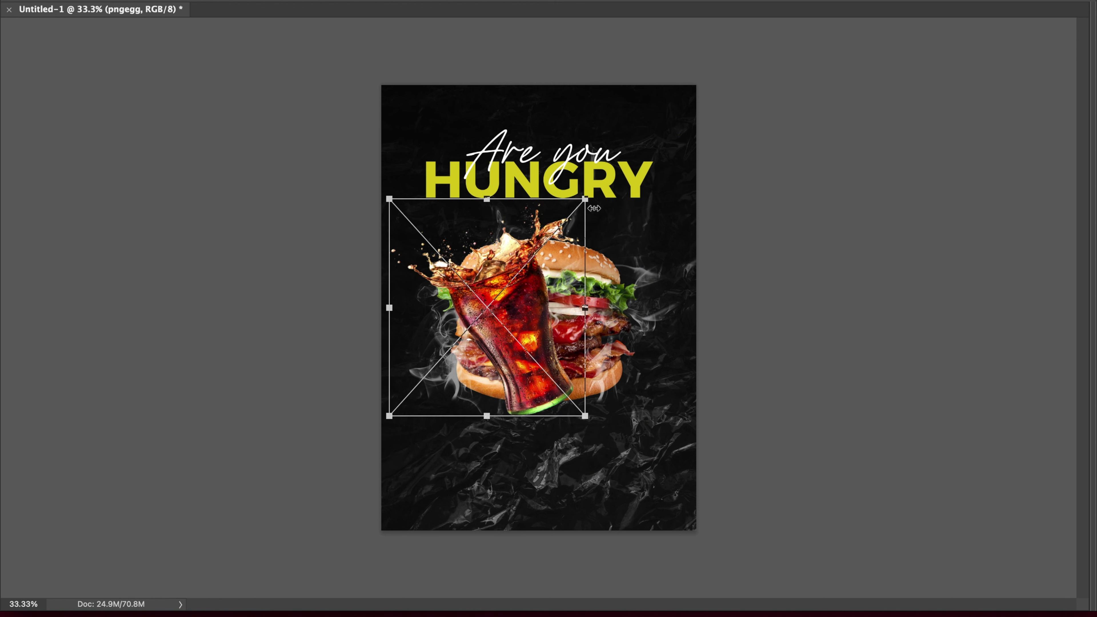
pyautogui.press('Return')
pyautogui.moveTo(533, 354); pyautogui.dragTo(510, 336)
pyautogui.press('Tab')
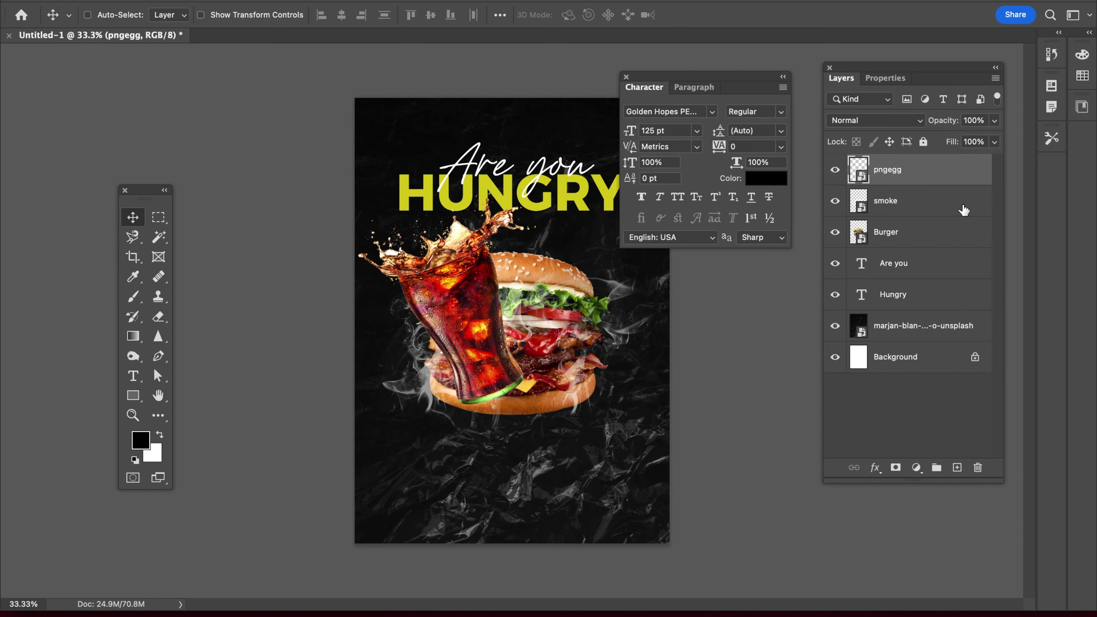
pyautogui.moveTo(931, 176); pyautogui.dragTo(929, 251)
pyautogui.press('Tab')
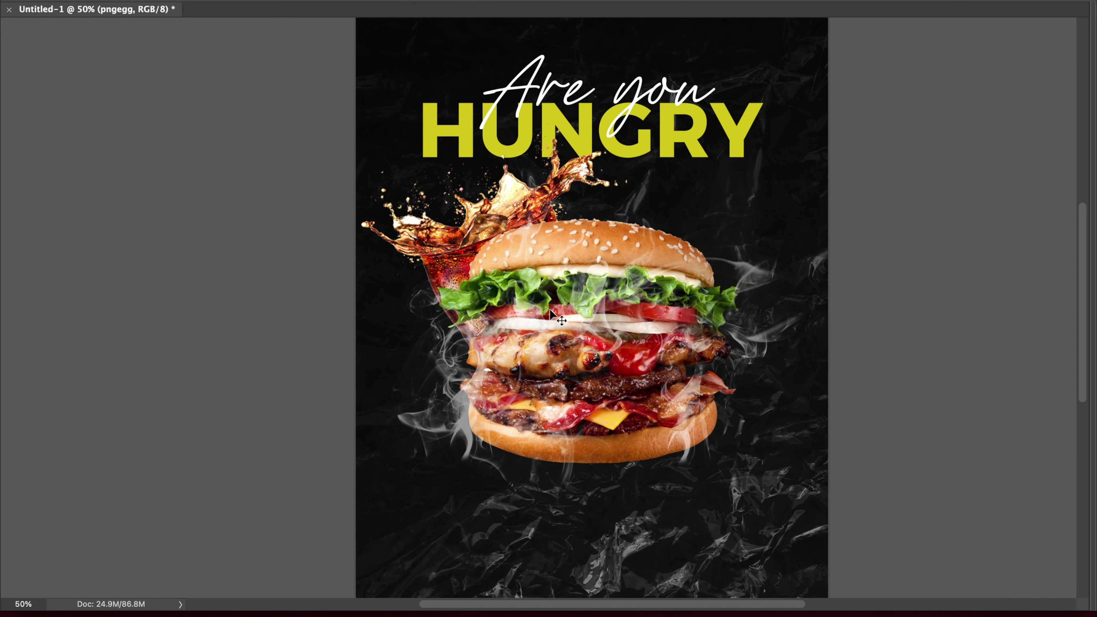
# Select the Burger and smoke layers and drag them down together, further below HUNGRY
pyautogui.click(432, 279)
pyautogui.press('Tab')
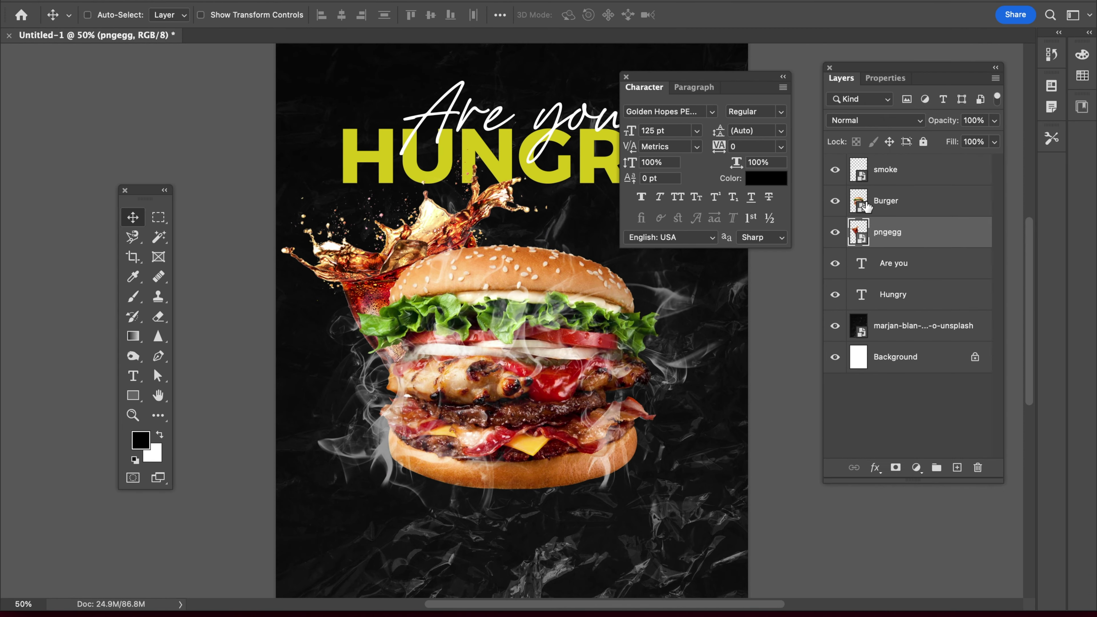
pyautogui.click(626, 77)
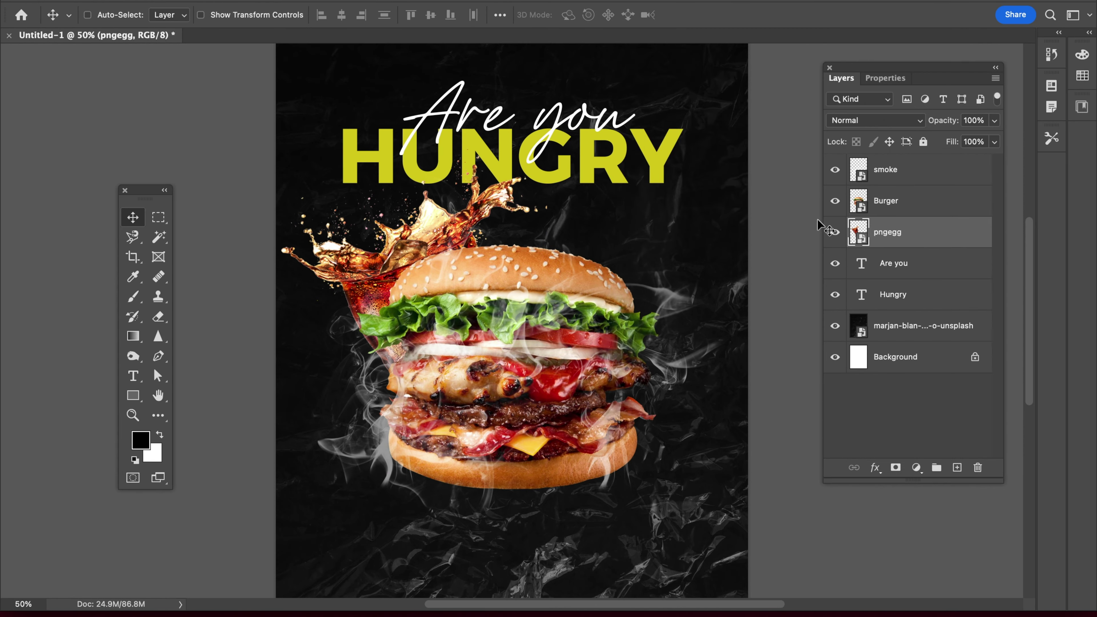
pyautogui.keyDown('shift'); pyautogui.click(899, 211); pyautogui.keyUp('shift')
pyautogui.click(901, 205)
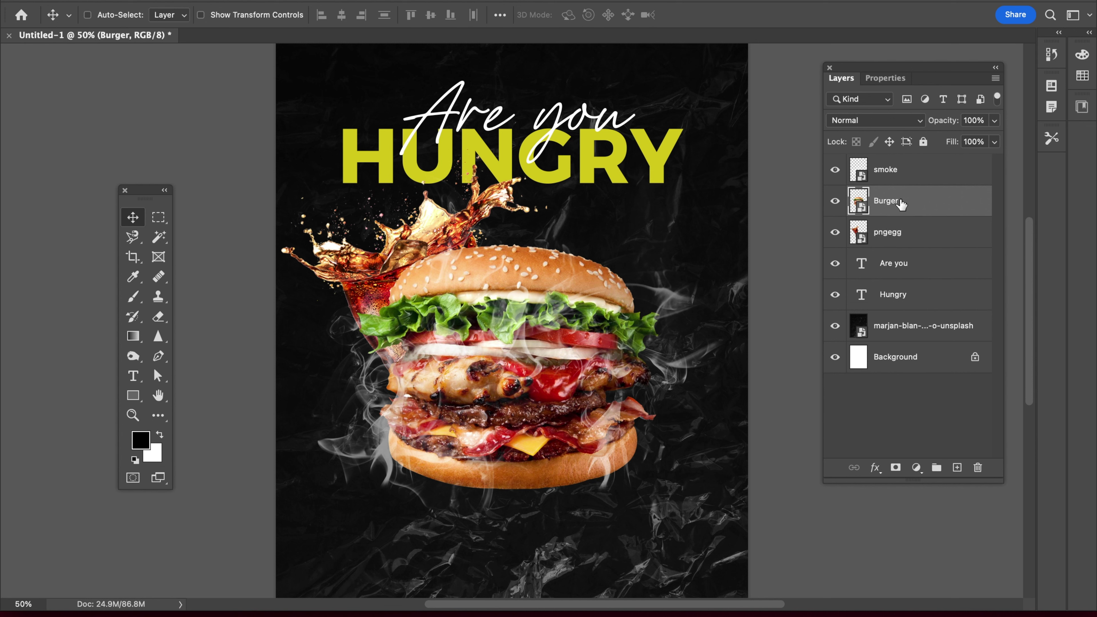
pyautogui.keyDown('super'); pyautogui.click(901, 169); pyautogui.keyUp('super')
pyautogui.moveTo(571, 345); pyautogui.dragTo(575, 355)
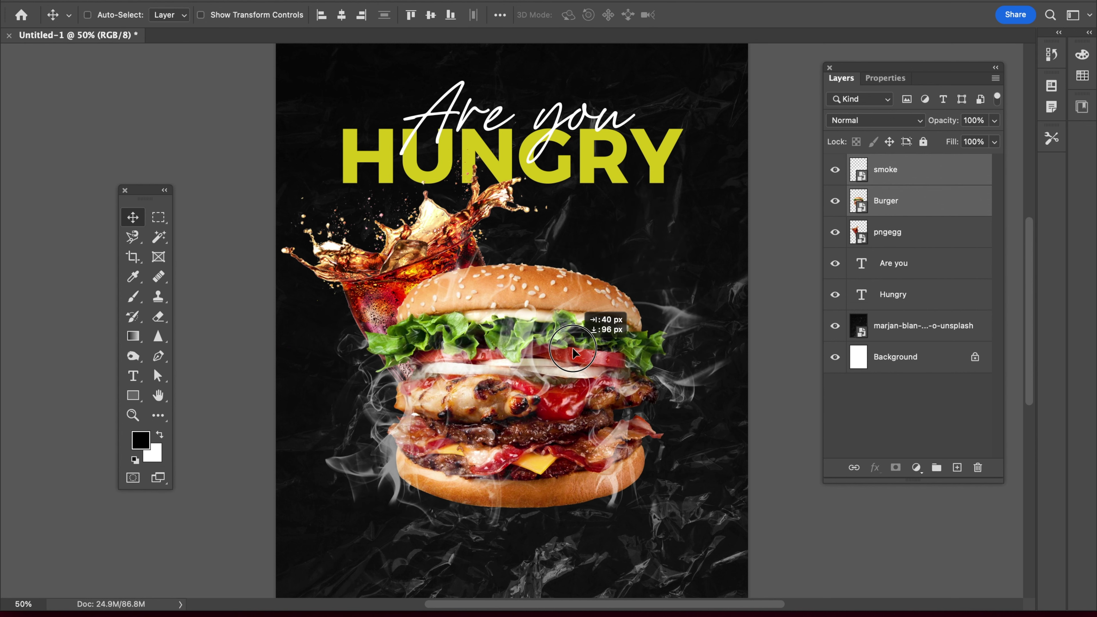
# Reposition the cola pngegg glass slightly, then select the Hungry text layer
pyautogui.click(913, 234)
pyautogui.moveTo(366, 314); pyautogui.dragTo(371, 309)
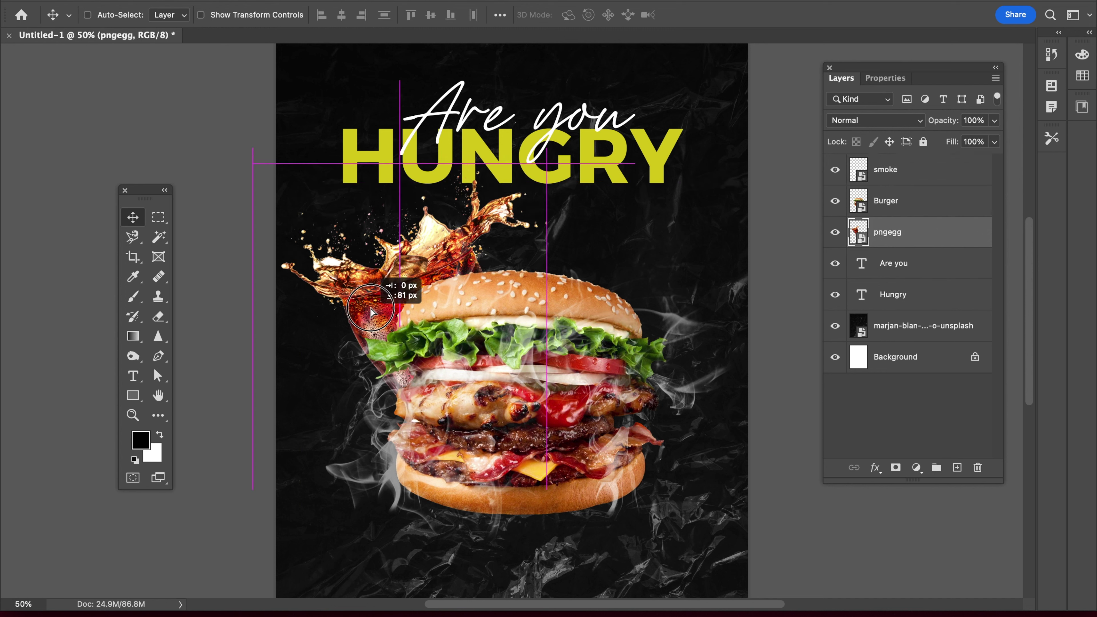
pyautogui.keyDown('ctrl'); pyautogui.click(652, 172); pyautogui.keyUp('ctrl')
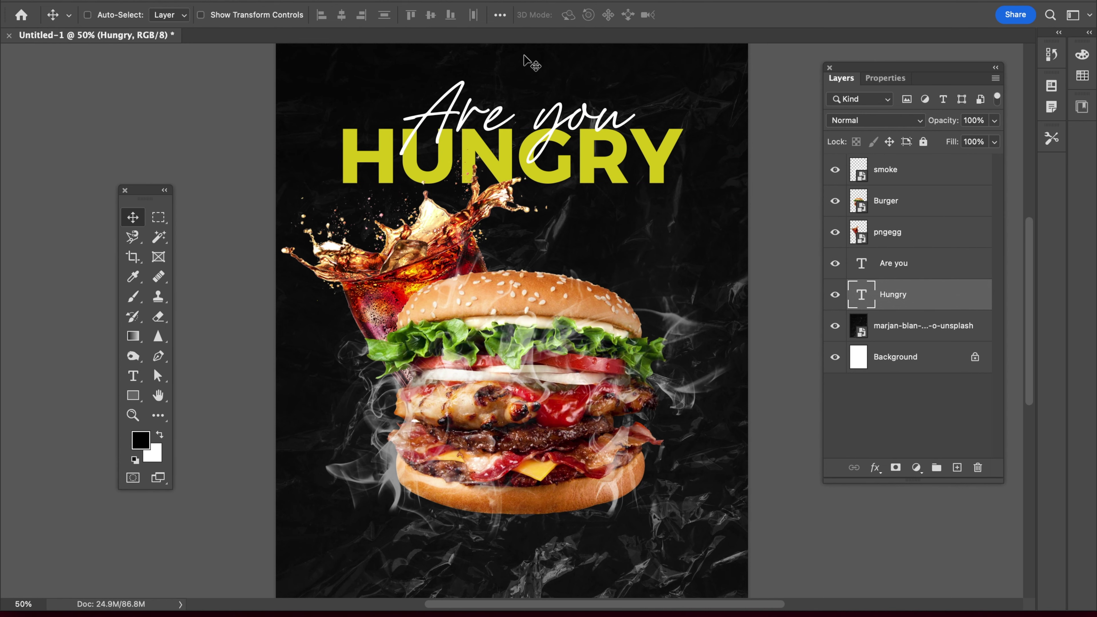
pyautogui.click(544, 3)
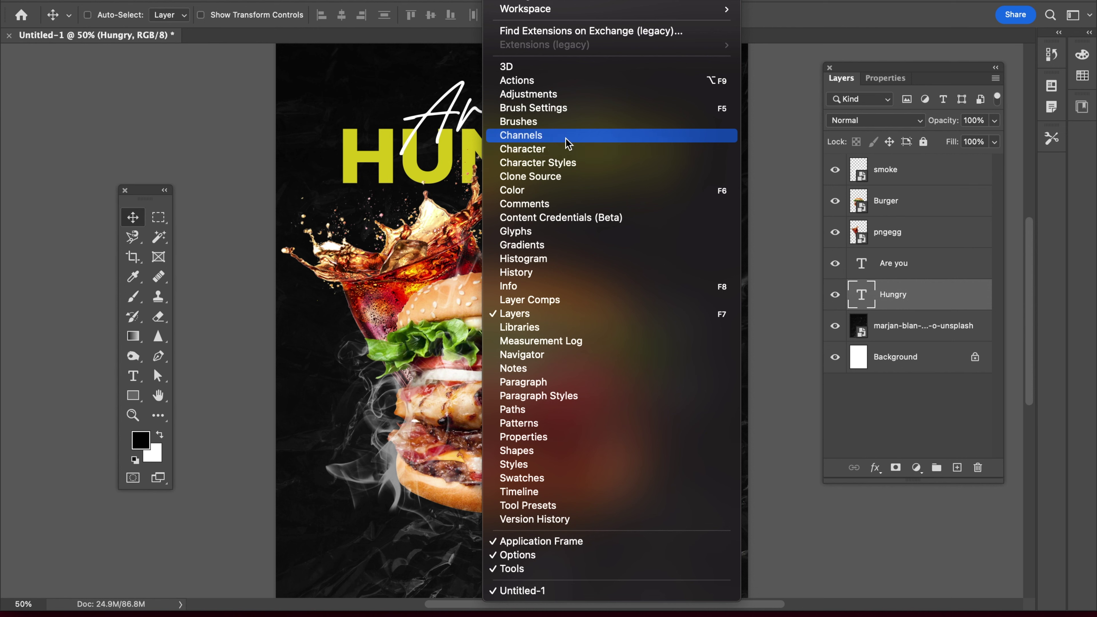
# Open the headline's text colour picker and sample orange from the burger bun
pyautogui.click(563, 155)
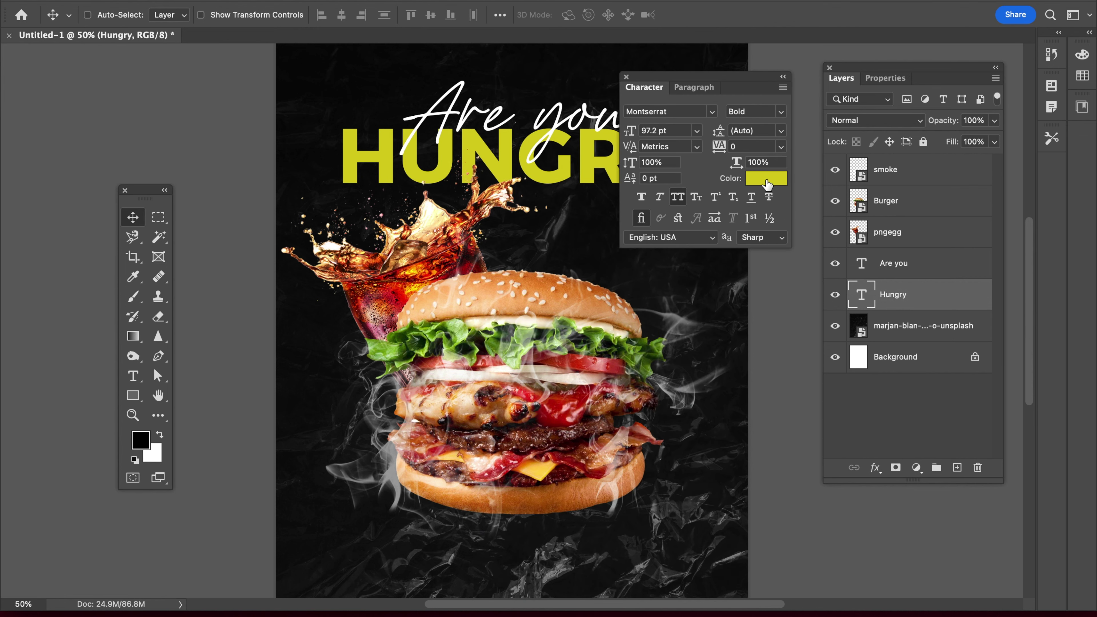
pyautogui.click(767, 182)
pyautogui.click(570, 295)
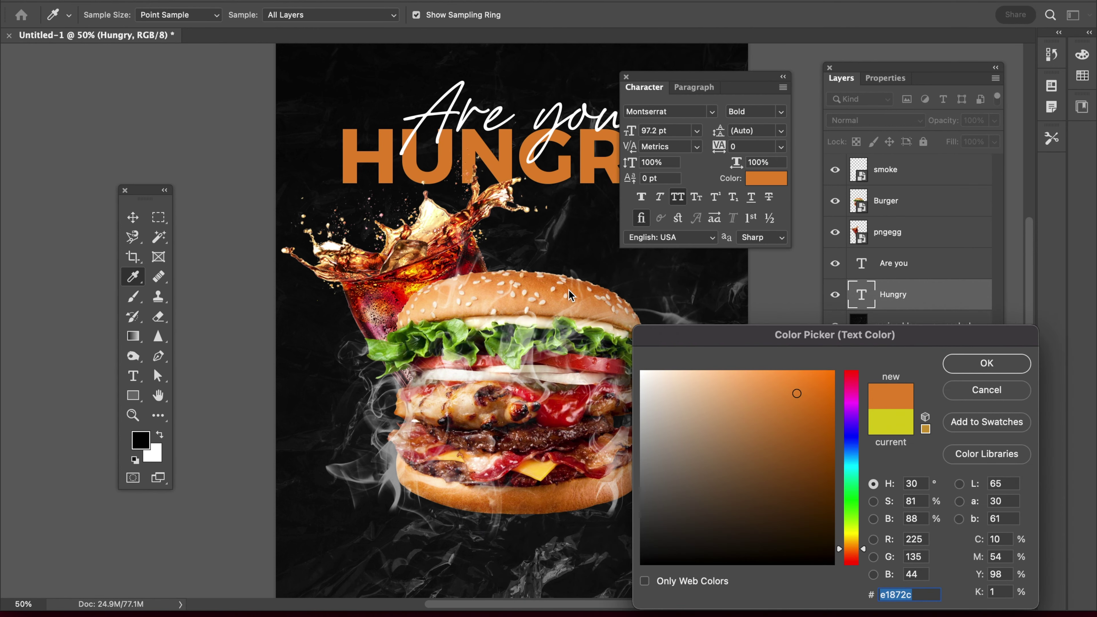
pyautogui.moveTo(822, 406); pyautogui.dragTo(829, 383)
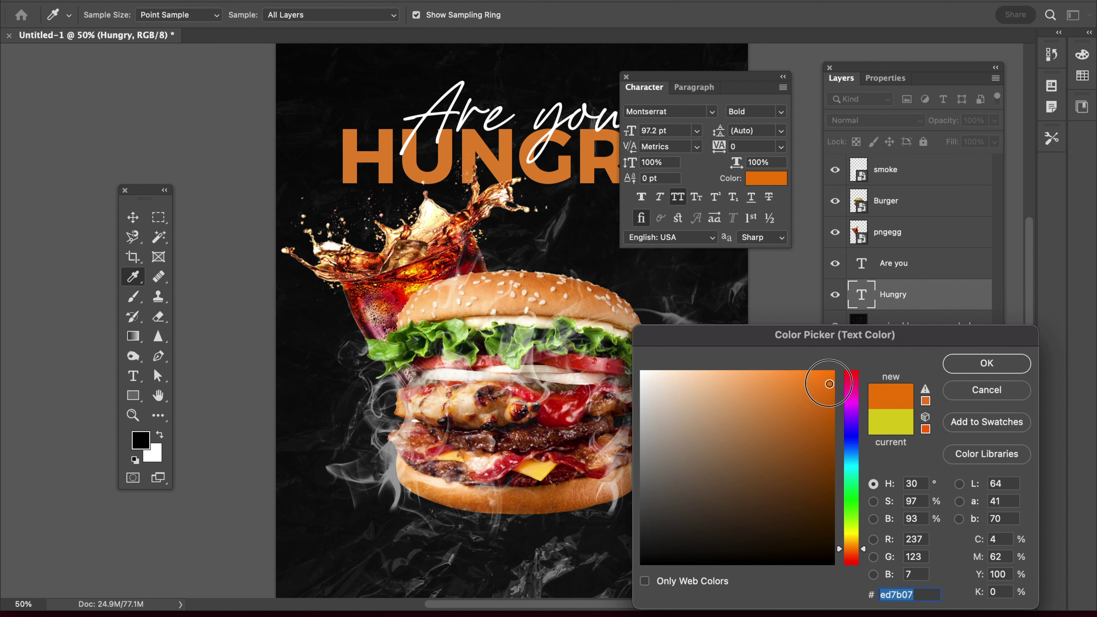
pyautogui.moveTo(840, 551); pyautogui.dragTo(841, 565)
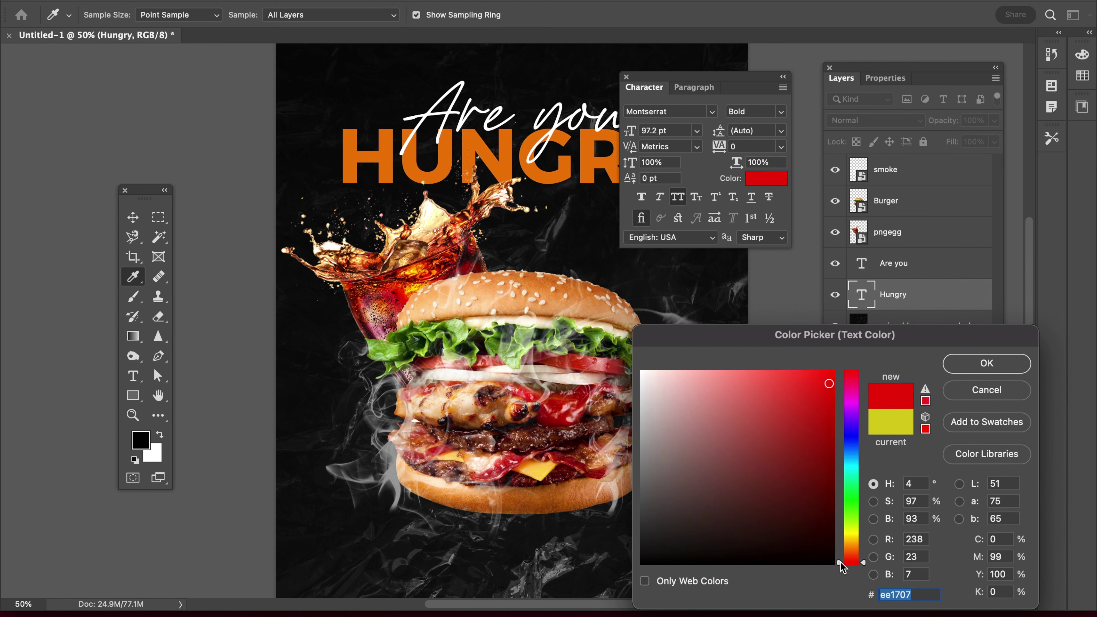
# Fine-tune the HUNGRY colour to orange #ed7e12, confirm it, and preview the poster
pyautogui.click(826, 385)
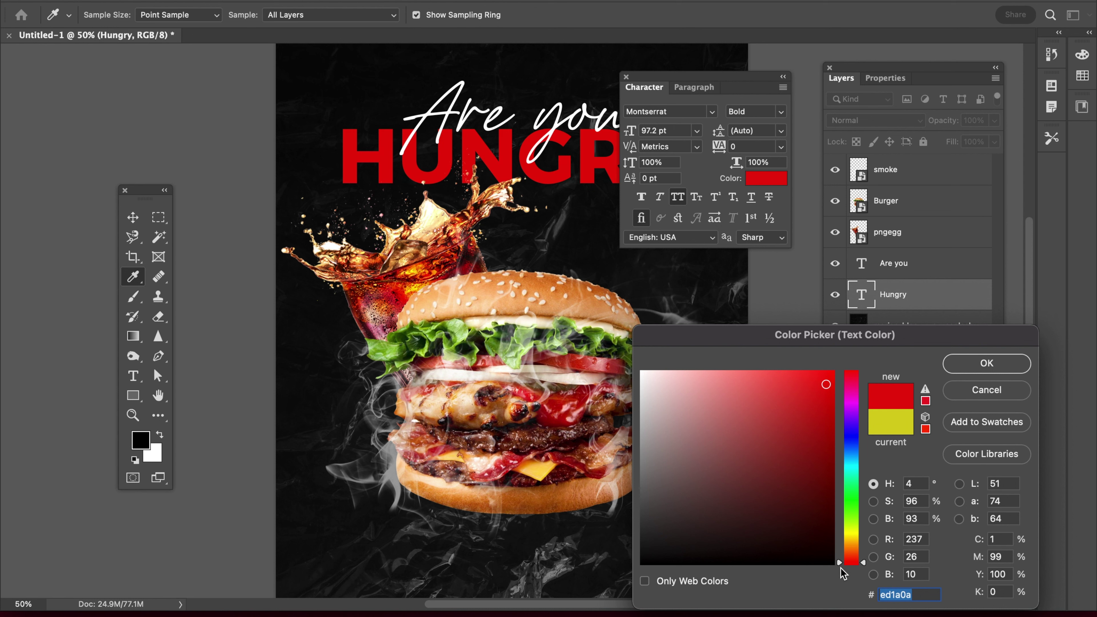
pyautogui.moveTo(841, 567); pyautogui.dragTo(840, 552)
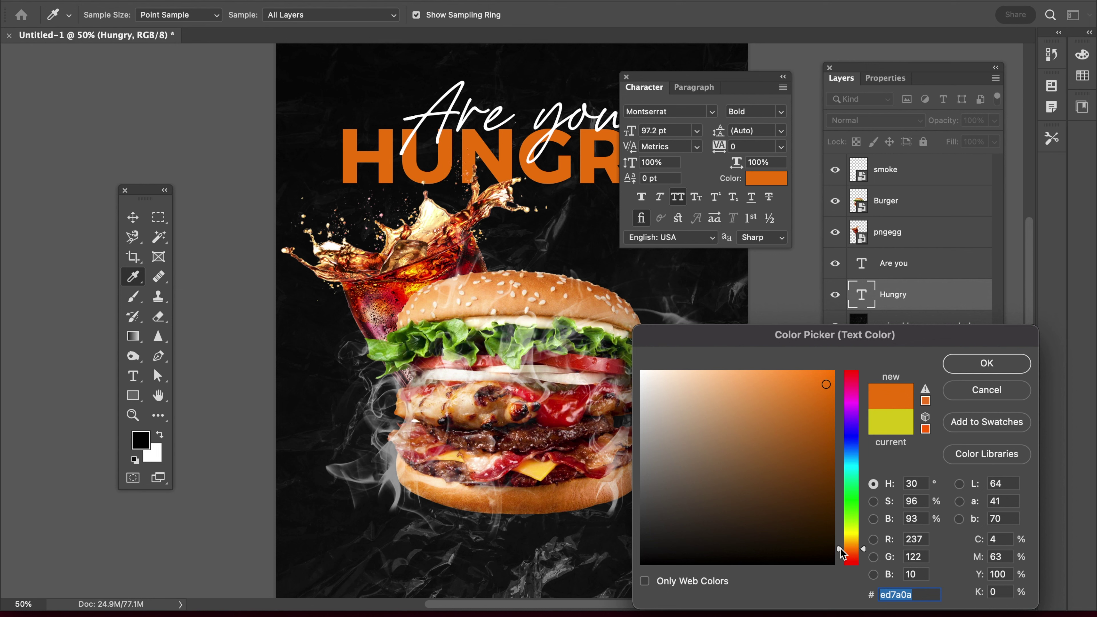
pyautogui.click(827, 399)
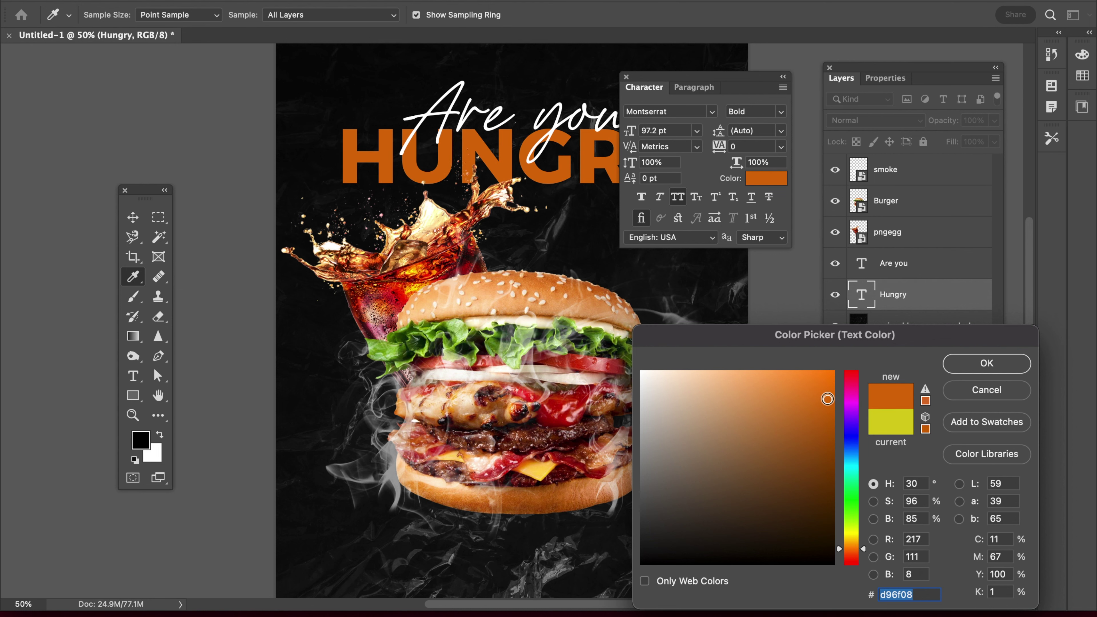
pyautogui.moveTo(827, 399); pyautogui.dragTo(820, 384)
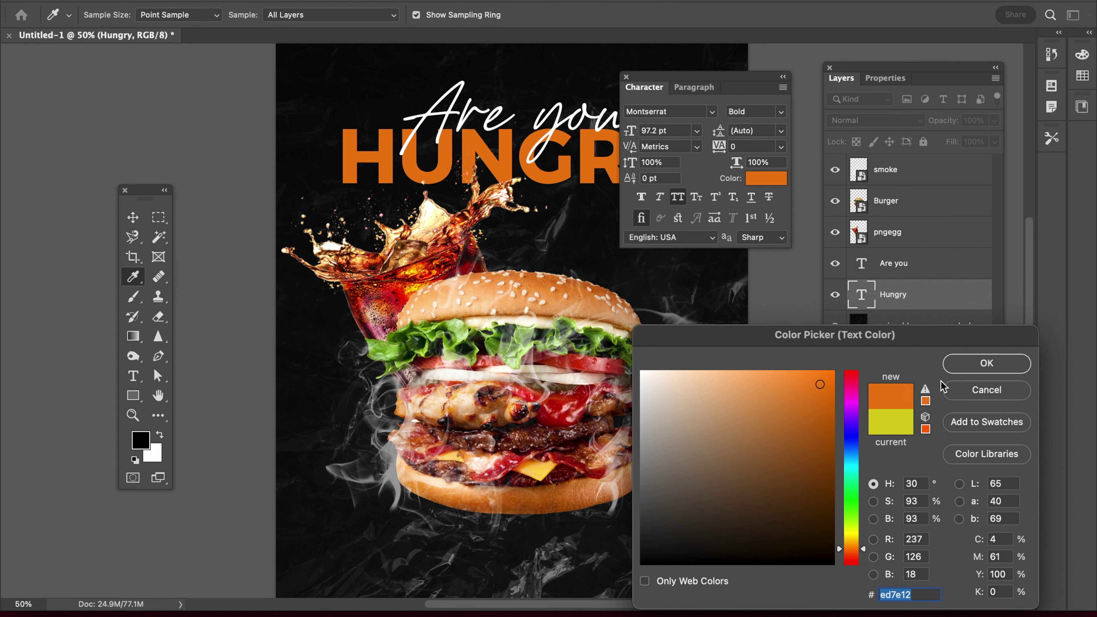
pyautogui.click(963, 365)
pyautogui.press('v')
pyautogui.press('Tab')
pyautogui.keyDown('alt'); pyautogui.click(623, 242); pyautogui.keyUp('alt')
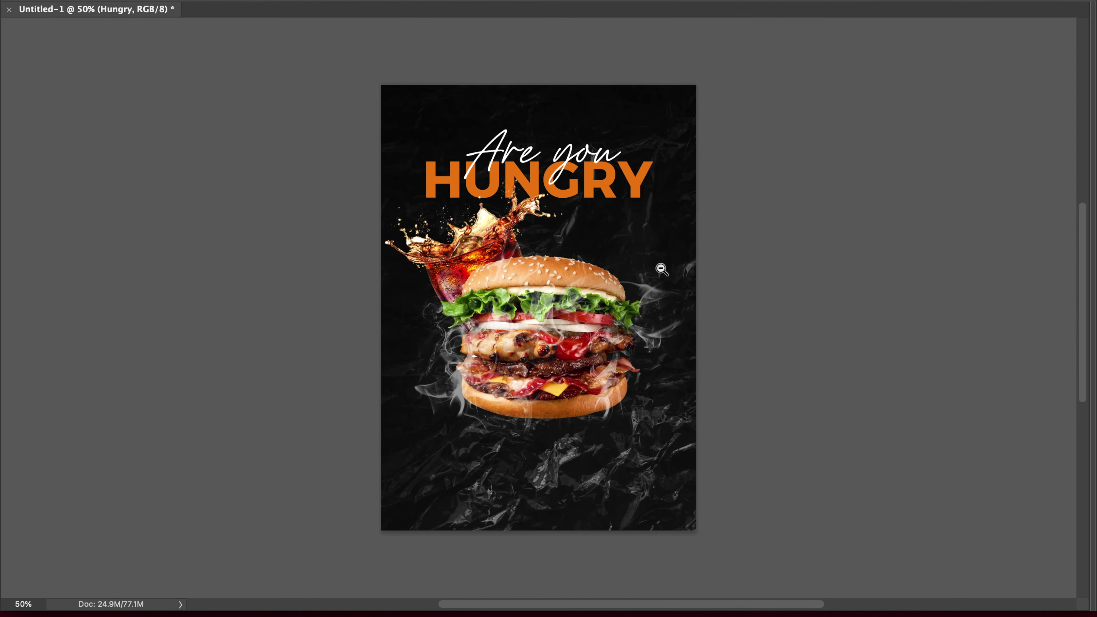
# Shrink the cola, smoke and Burger layers together and nudge them slightly down
pyautogui.press('Tab')
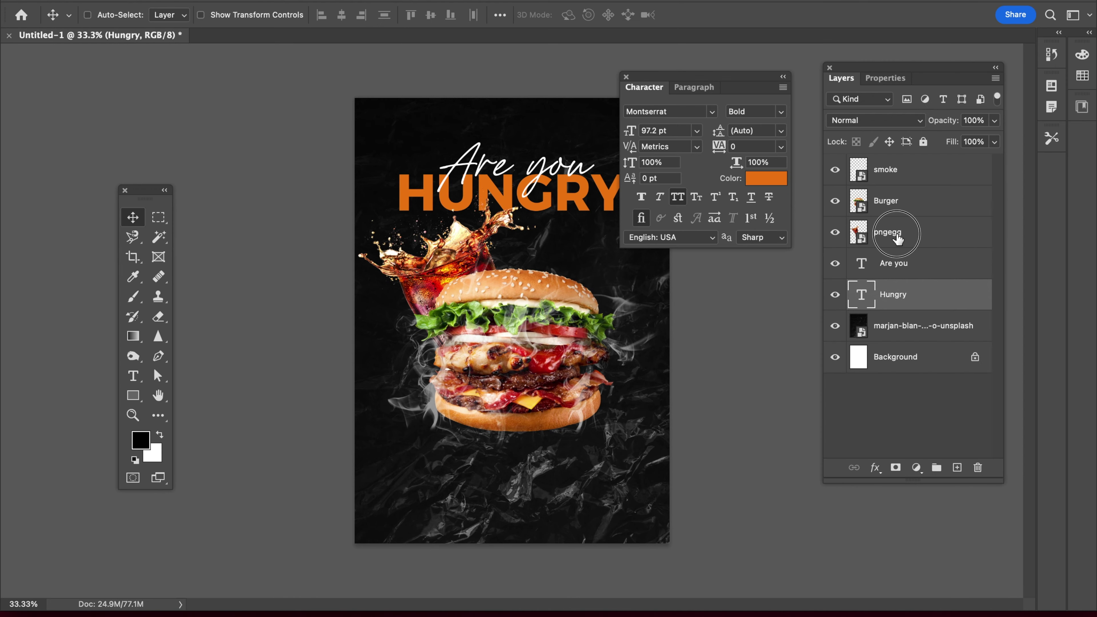
pyautogui.click(899, 235)
pyautogui.keyDown('shift'); pyautogui.click(901, 170); pyautogui.keyUp('shift')
pyautogui.press('Tab')
pyautogui.hotkey('ctrl', 't')
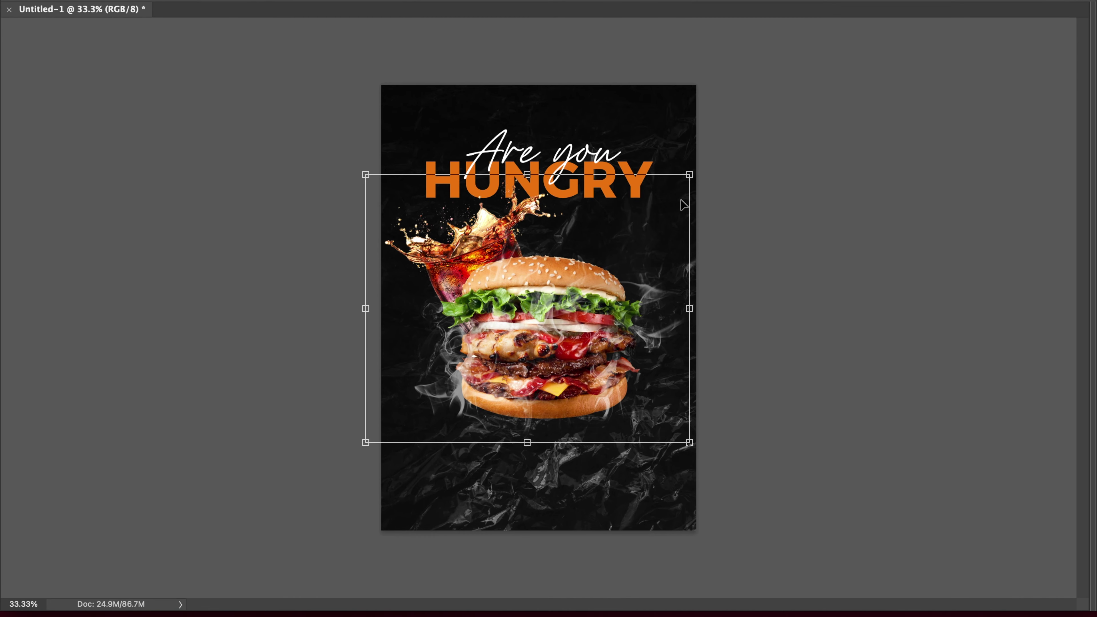
pyautogui.moveTo(690, 175); pyautogui.dragTo(687, 186)
pyautogui.press('Return')
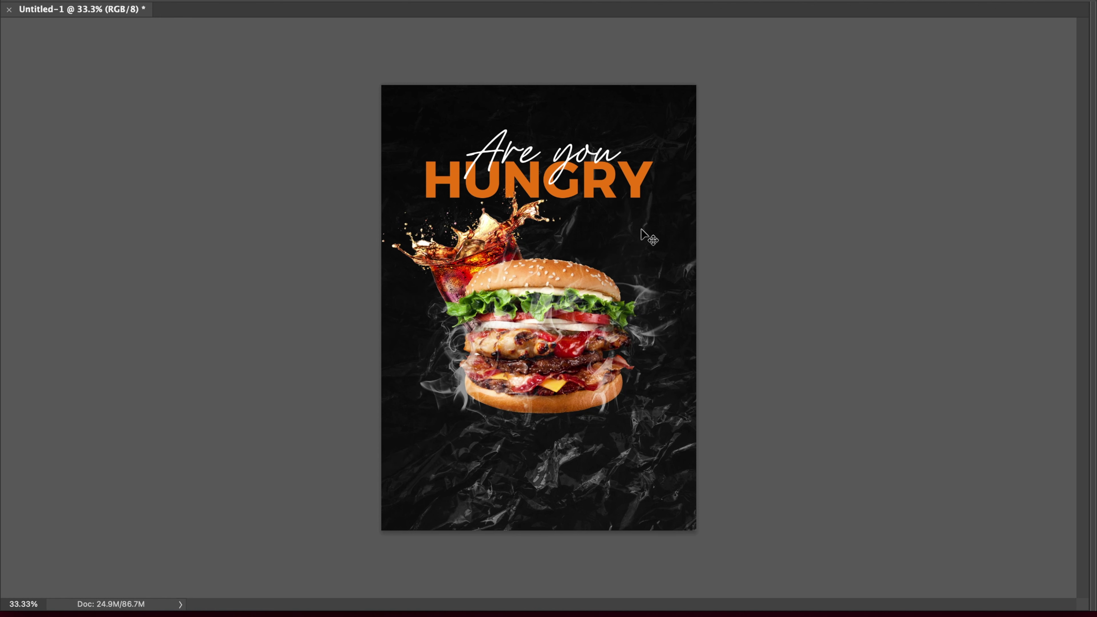
pyautogui.hotkey('ctrl', '+')
pyautogui.hotkey('shift', 'Down')
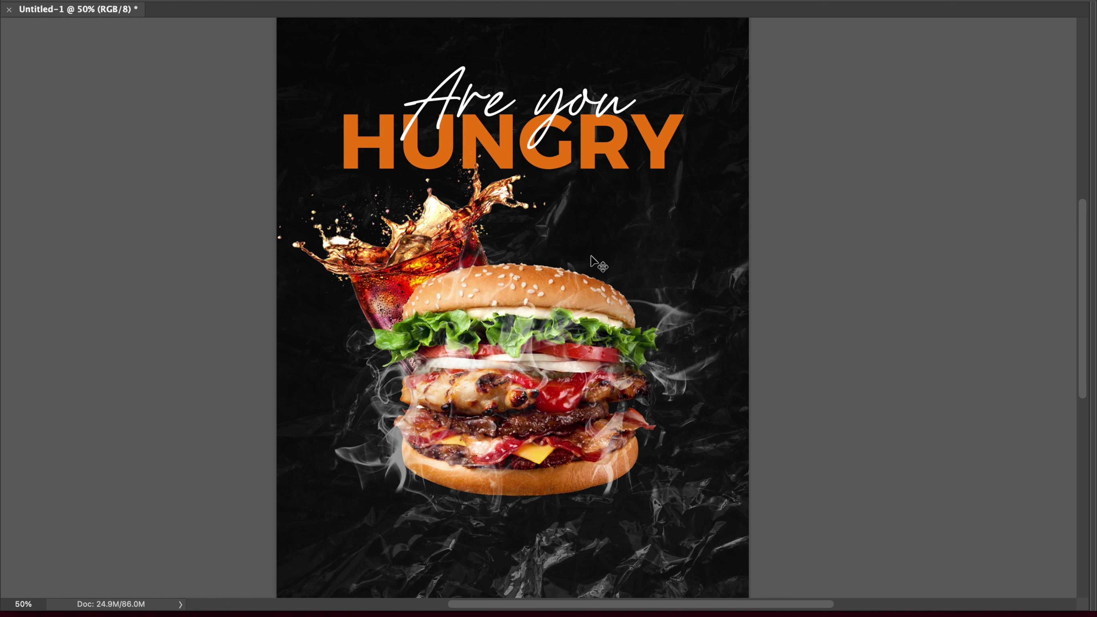
# Select the 'Are you' text layer and zoom in on the headline letters
pyautogui.hotkey('ctrl', '+')
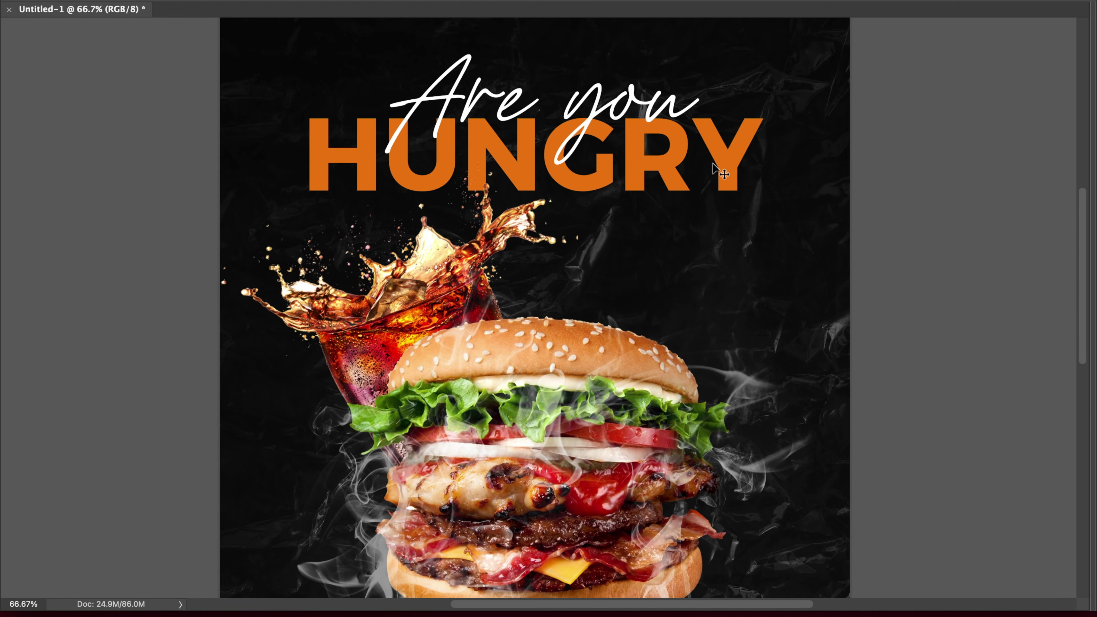
pyautogui.press('Tab')
pyautogui.click(892, 265)
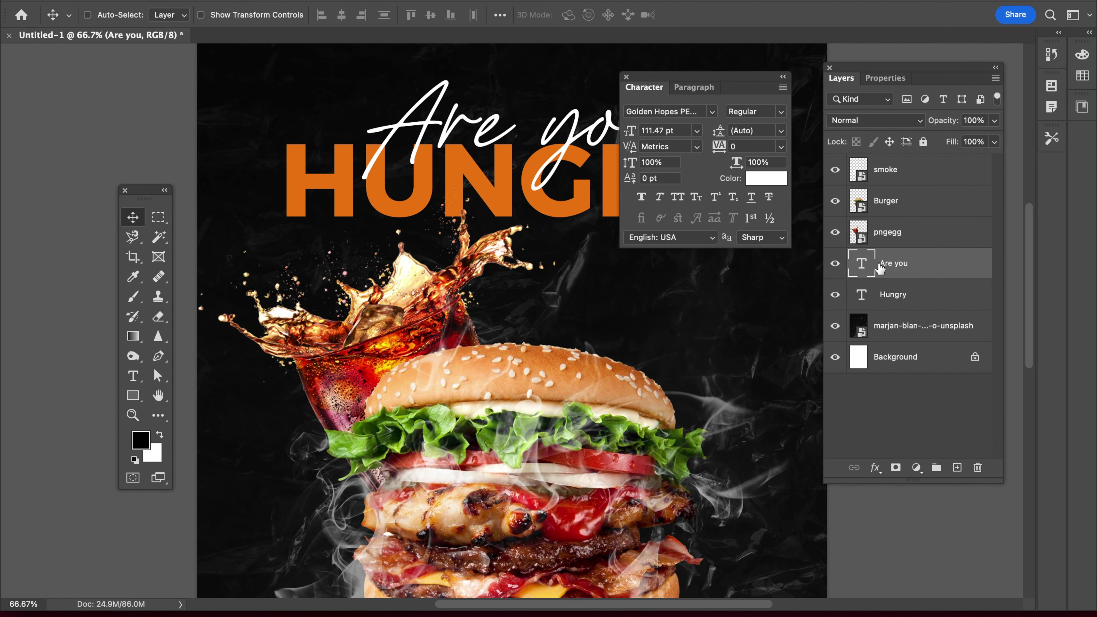
pyautogui.hotkey('ctrl', '+')
pyautogui.click(442, 273)
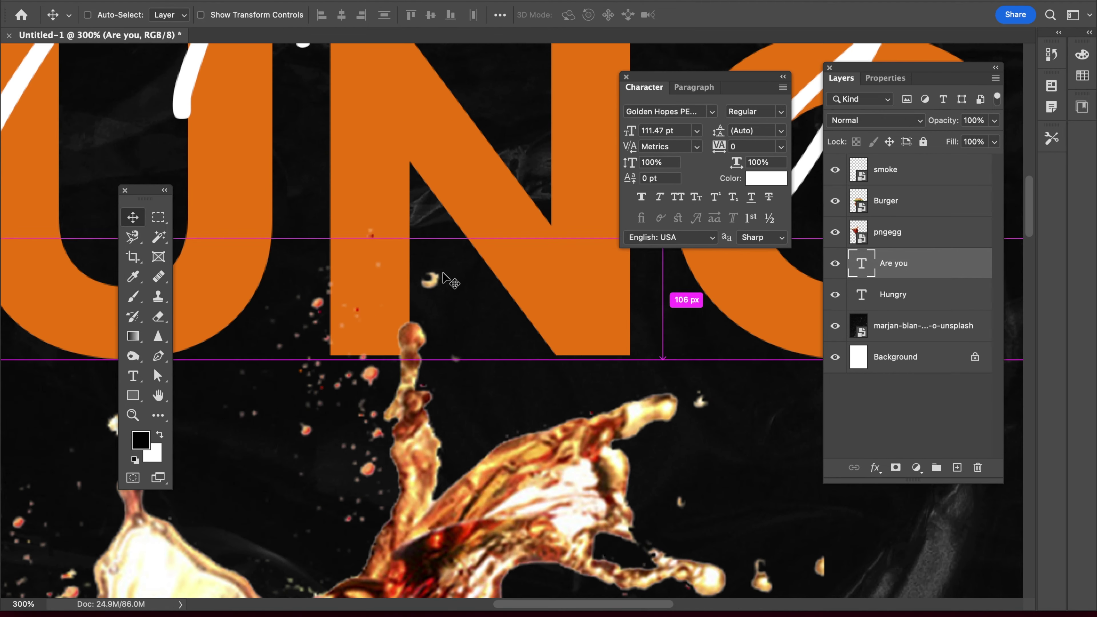
pyautogui.press('t')
pyautogui.click(524, 325)
pyautogui.hotkey('ctrl', '-')
pyautogui.hotkey('ctrl', '-')
pyautogui.hotkey('ctrl', '-')
# Move the 'Are you' script so it sits centred over HUNGRY
pyautogui.press('Escape')
pyautogui.press('v')
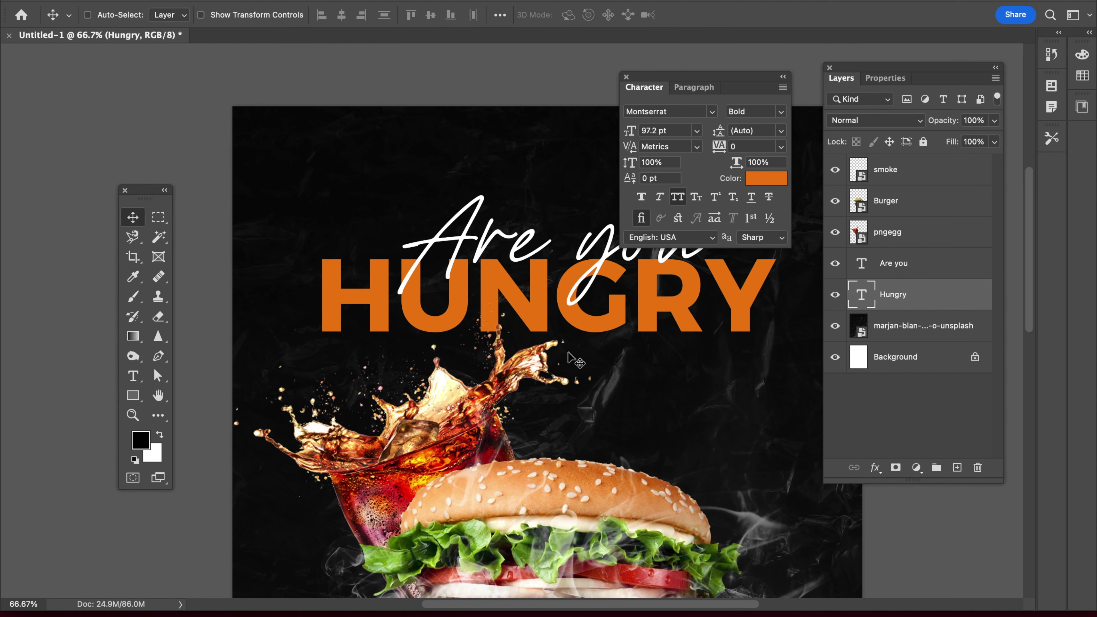
pyautogui.press('Tab')
pyautogui.hotkey('ctrl', '-')
pyautogui.keyDown('ctrl'); pyautogui.click(610, 263); pyautogui.keyUp('ctrl')
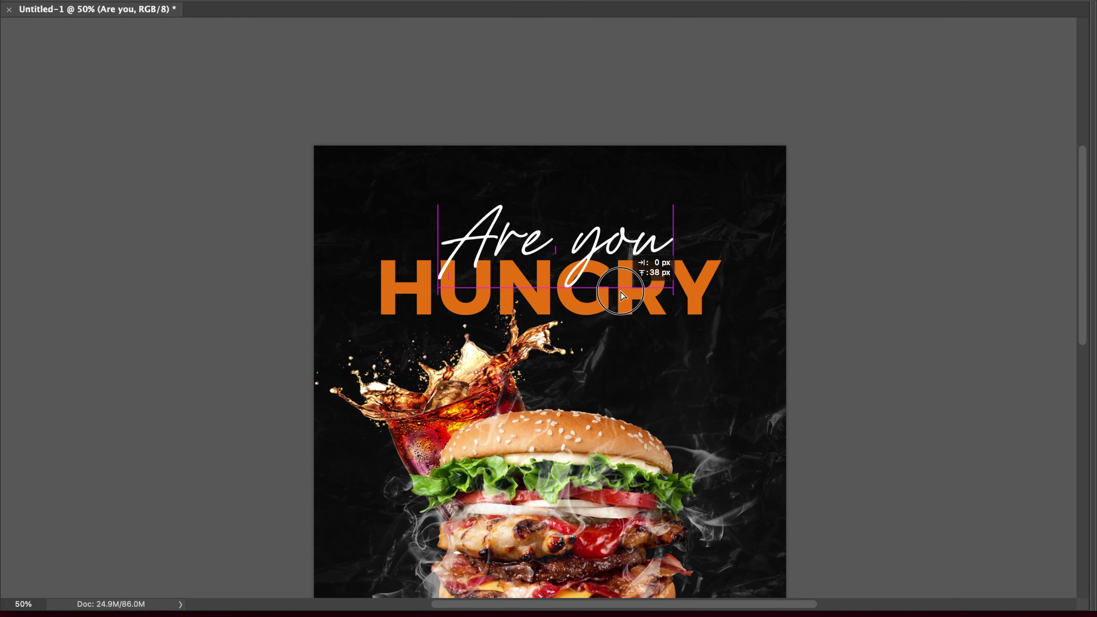
# Zoom out to review the whole poster layout with the centred headline
pyautogui.press('Tab')
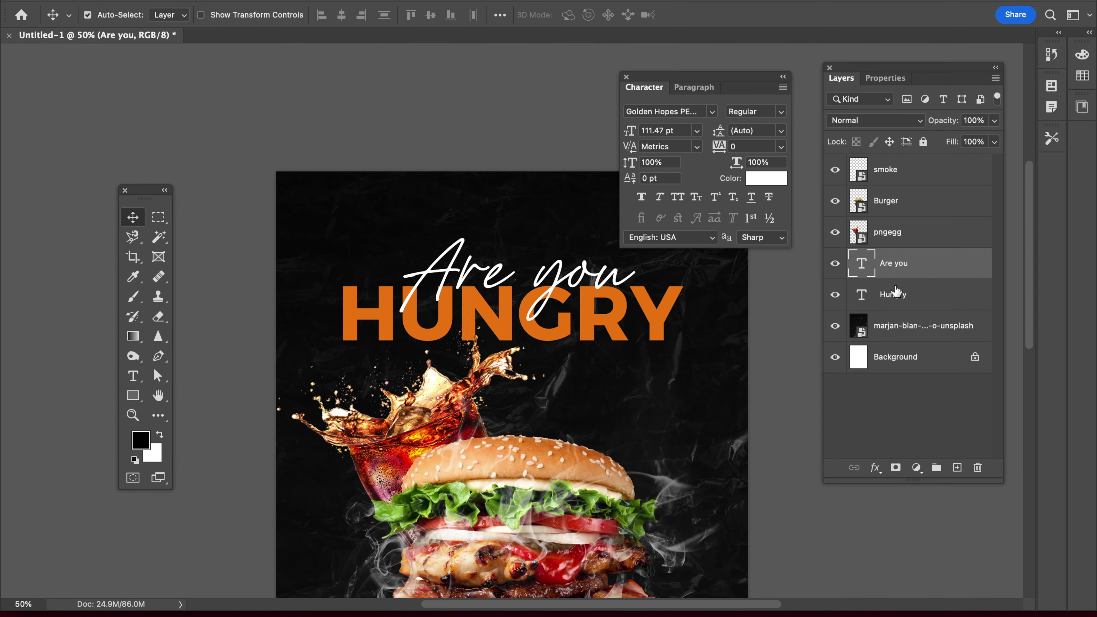
pyautogui.press('Tab')
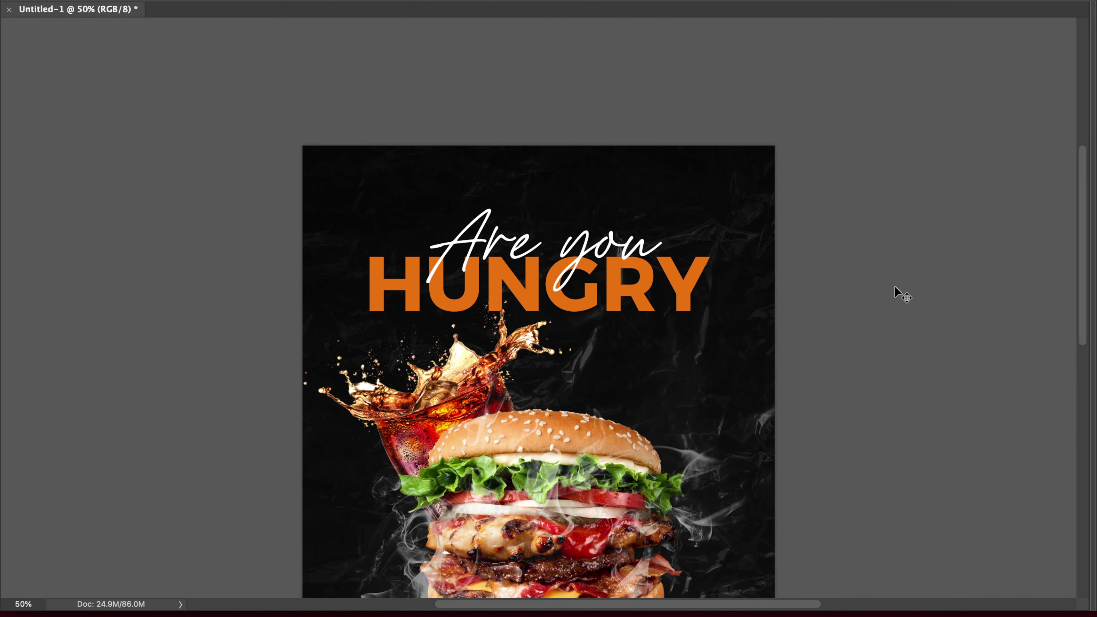
pyautogui.scroll(-1, 660, 293)
pyautogui.scroll(-4, 660, 293)
pyautogui.hotkey('ctrl', '-')
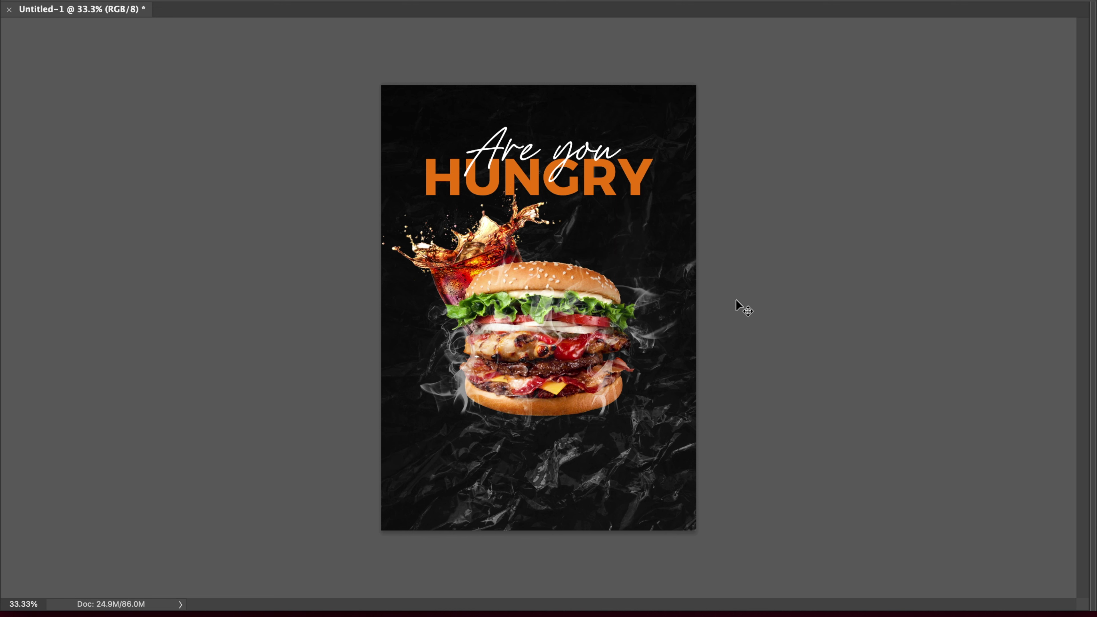
pyautogui.click(425, 228)
# Nudge the cola splash glass up two pixels, then left and down two pixels, behind the bun
pyautogui.press('v')
pyautogui.click(437, 272)
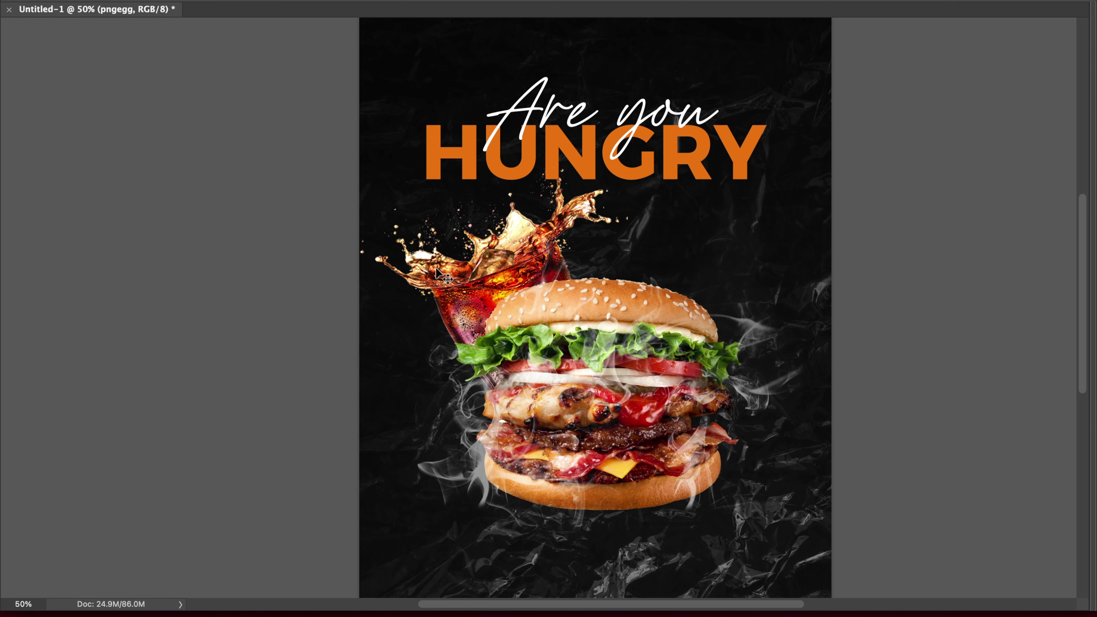
pyautogui.press('Up')
pyautogui.press('Up')
pyautogui.press('Up')
pyautogui.press('Up')
pyautogui.press('Up')
pyautogui.press('Up')
pyautogui.press('Up')
pyautogui.press('Up')
pyautogui.press('Up')
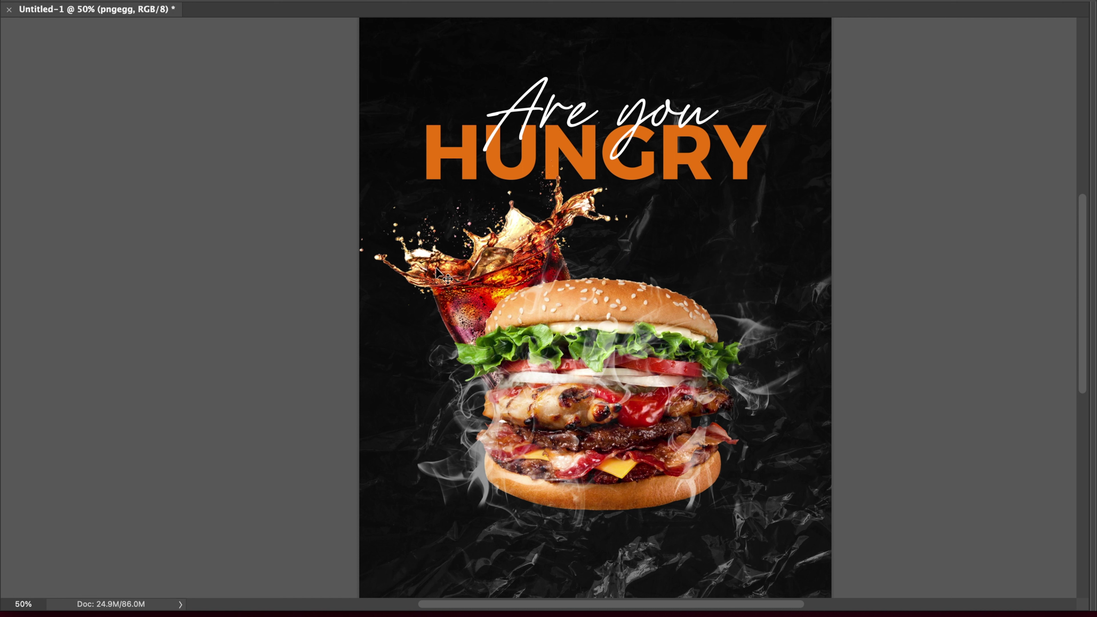
pyautogui.press('Up')
pyautogui.press('Up')
pyautogui.press('Up')
pyautogui.press('Up')
pyautogui.press('Up')
pyautogui.press('Up')
pyautogui.press('Up')
pyautogui.press('Up')
pyautogui.press('Up')
pyautogui.press('Up')
pyautogui.press('Up')
pyautogui.press('Up')
pyautogui.press('Up')
pyautogui.press('Up')
pyautogui.press('Up')
pyautogui.press('Left')
pyautogui.press('Left')
pyautogui.press('Left')
pyautogui.press('Left')
pyautogui.press('Left')
pyautogui.press('Left')
pyautogui.press('Left')
pyautogui.press('Left')
pyautogui.press('Left')
pyautogui.press('Down')
pyautogui.press('Down')
pyautogui.press('Down')
pyautogui.press('Left')
pyautogui.press('Left')
pyautogui.press('Left')
pyautogui.press('Down')
pyautogui.press('Down')
pyautogui.press('Down')
pyautogui.hotkey('ctrl', '-')
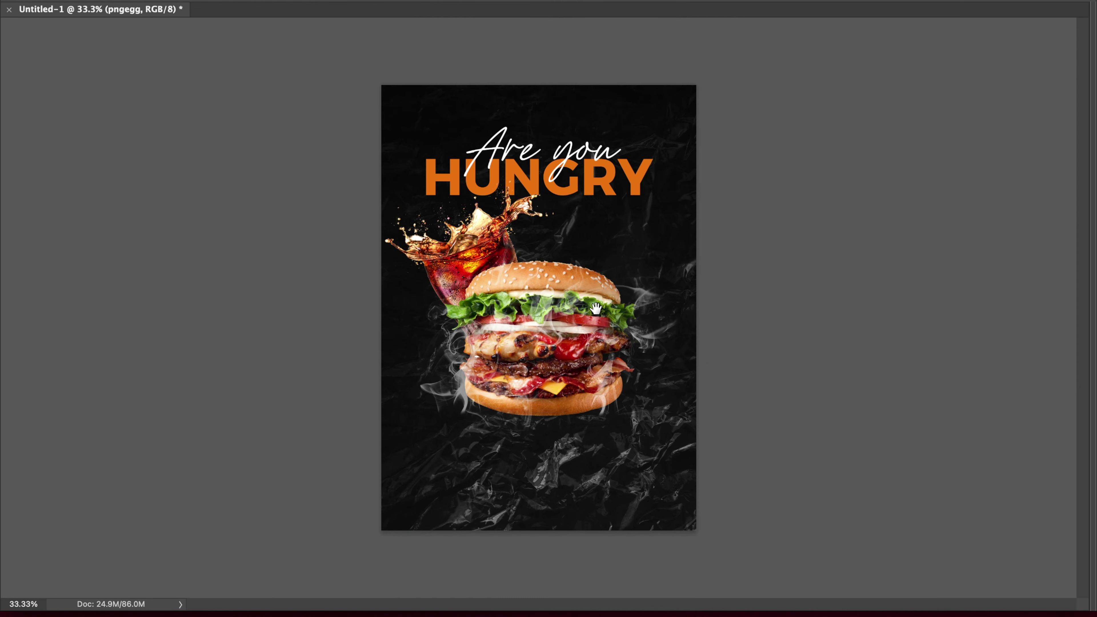
pyautogui.hotkey('ctrl', '+')
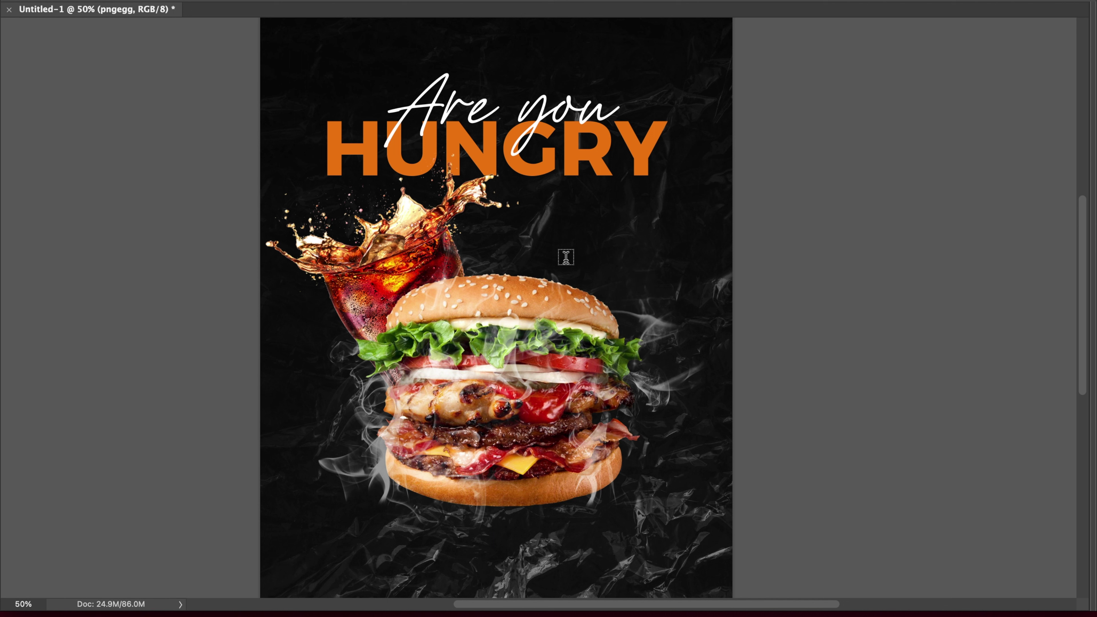
pyautogui.moveTo(566, 246); pyautogui.dragTo(617, 271)
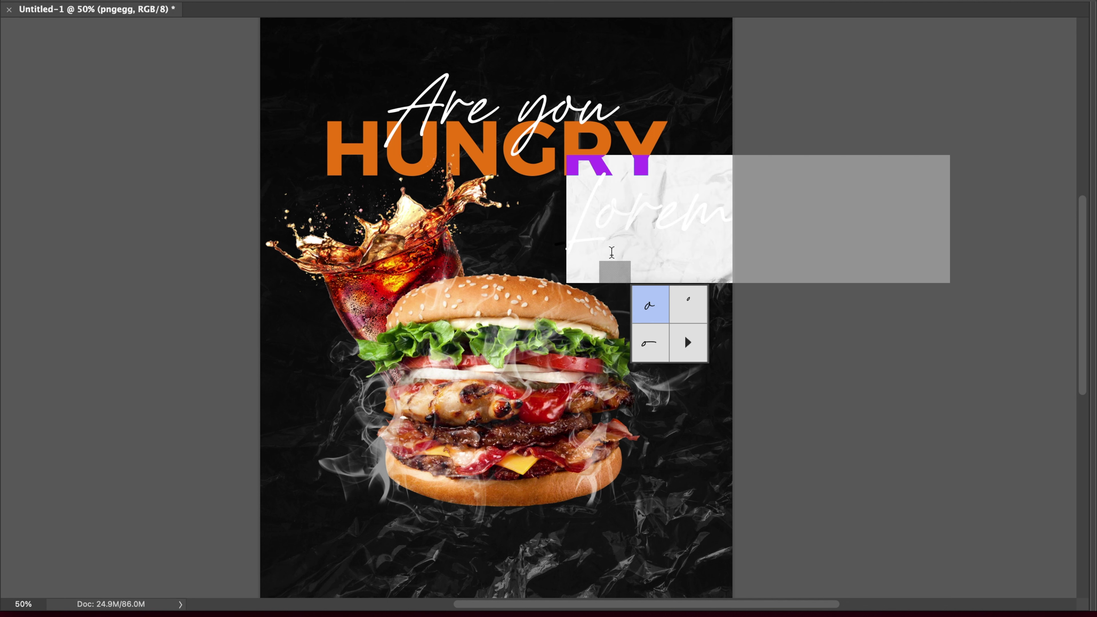
# Duplicate HUNGRY below itself and retype the copy as the price 7,800
pyautogui.moveTo(618, 272); pyautogui.dragTo(611, 252)
pyautogui.moveTo(579, 173); pyautogui.dragTo(660, 265)
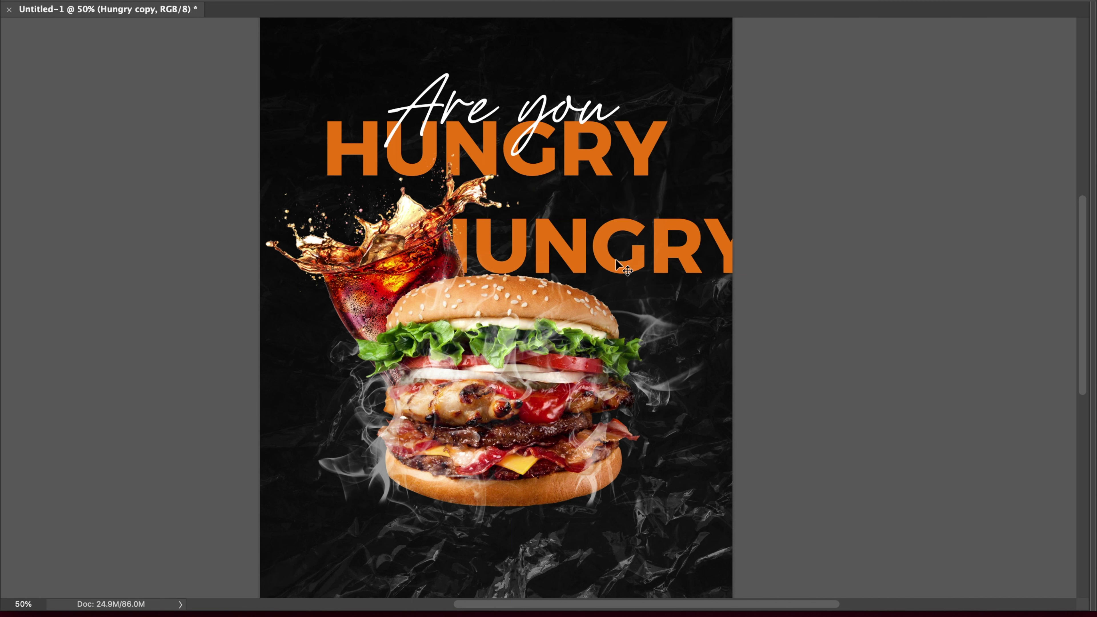
pyautogui.write('8')
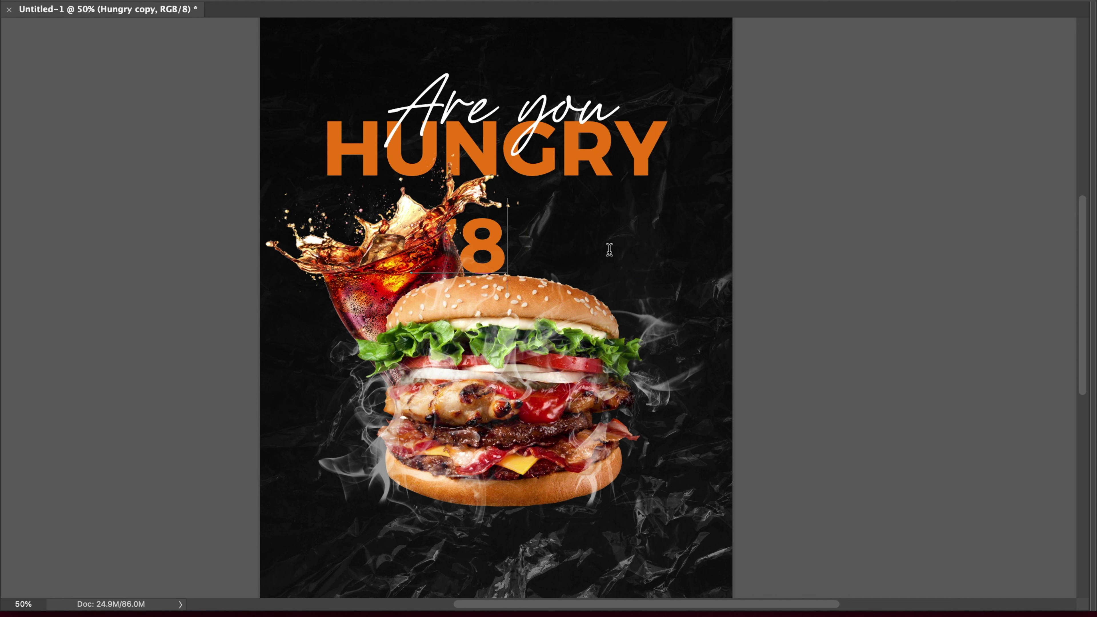
pyautogui.write('00')
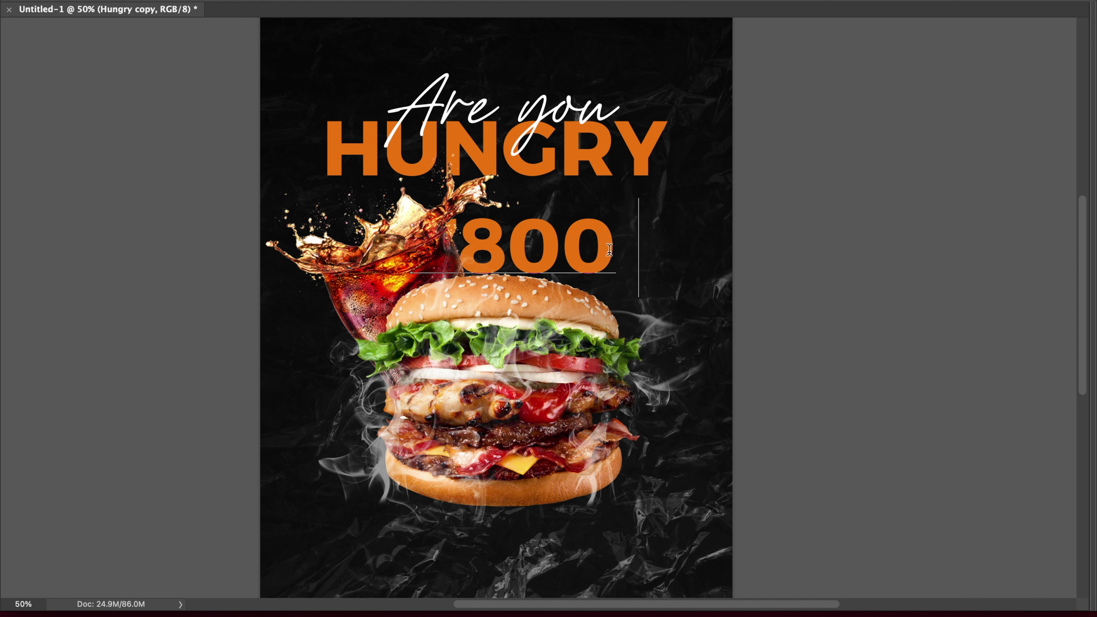
pyautogui.press('Left')
pyautogui.press('Left')
pyautogui.hotkey('ctrl', 'Return')
# Move the 7,800 price up and right, clear of the glass, and scale it down
pyautogui.moveTo(584, 249); pyautogui.dragTo(668, 240)
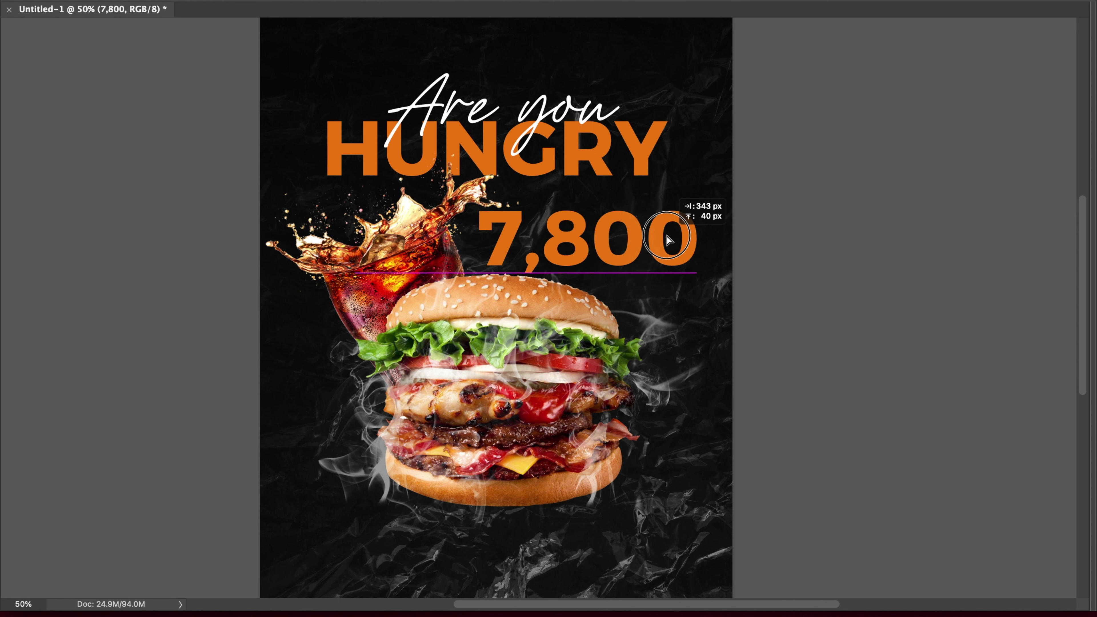
pyautogui.hotkey('ctrl', 't')
pyautogui.moveTo(702, 196); pyautogui.dragTo(658, 227)
pyautogui.press('Return')
pyautogui.click(637, 234)
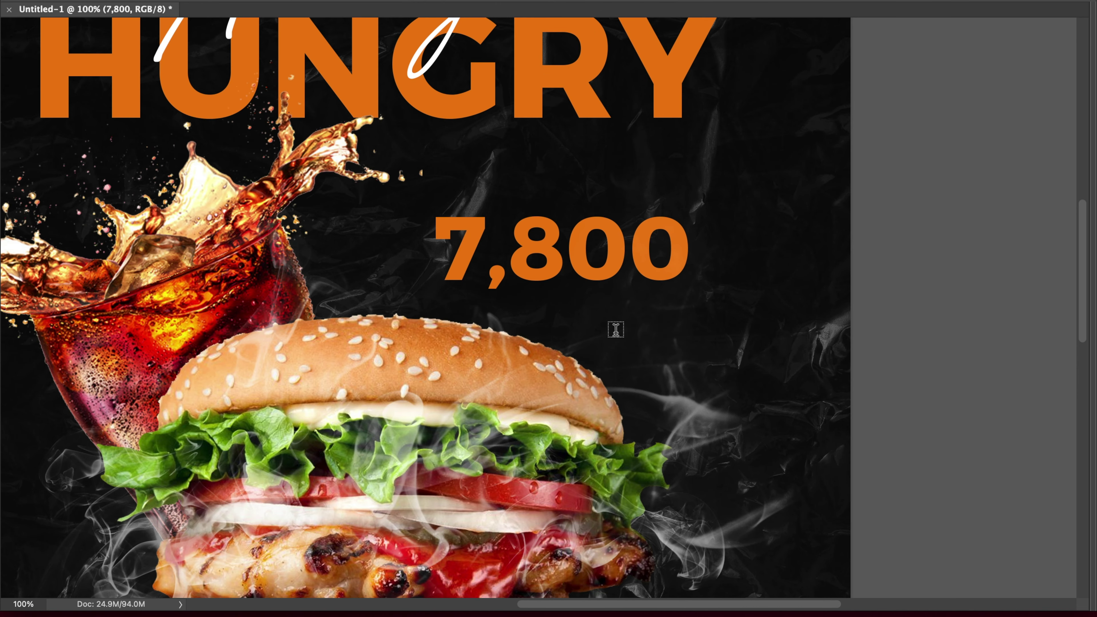
# Type 'MMK' below 7,800, shrink it, and right-align it just under the price
pyautogui.click(622, 342)
pyautogui.write('MMK')
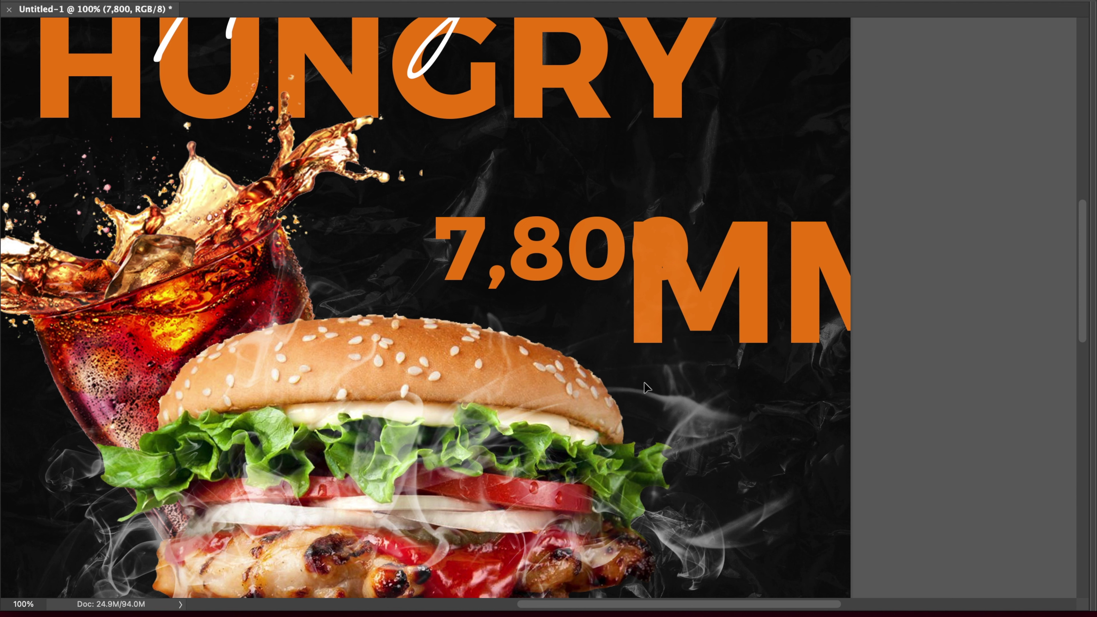
pyautogui.moveTo(626, 393); pyautogui.dragTo(741, 314)
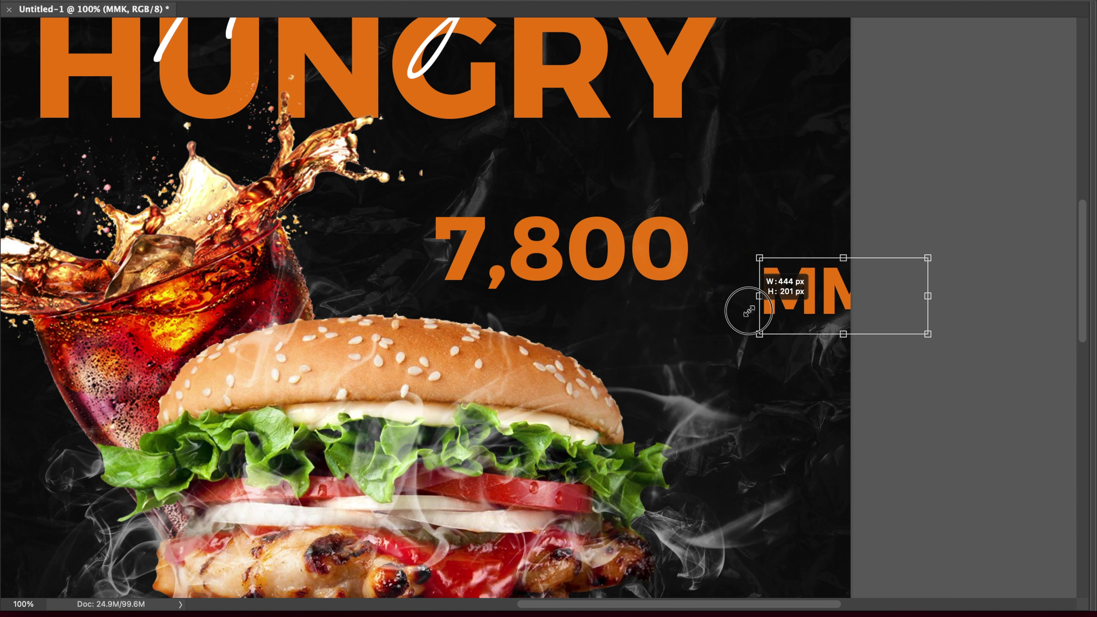
pyautogui.moveTo(741, 313)
pyautogui.mouseDown()
pyautogui.moveTo(782, 312)
pyautogui.moveTo(603, 315)
pyautogui.mouseUp()
pyautogui.press('Return')
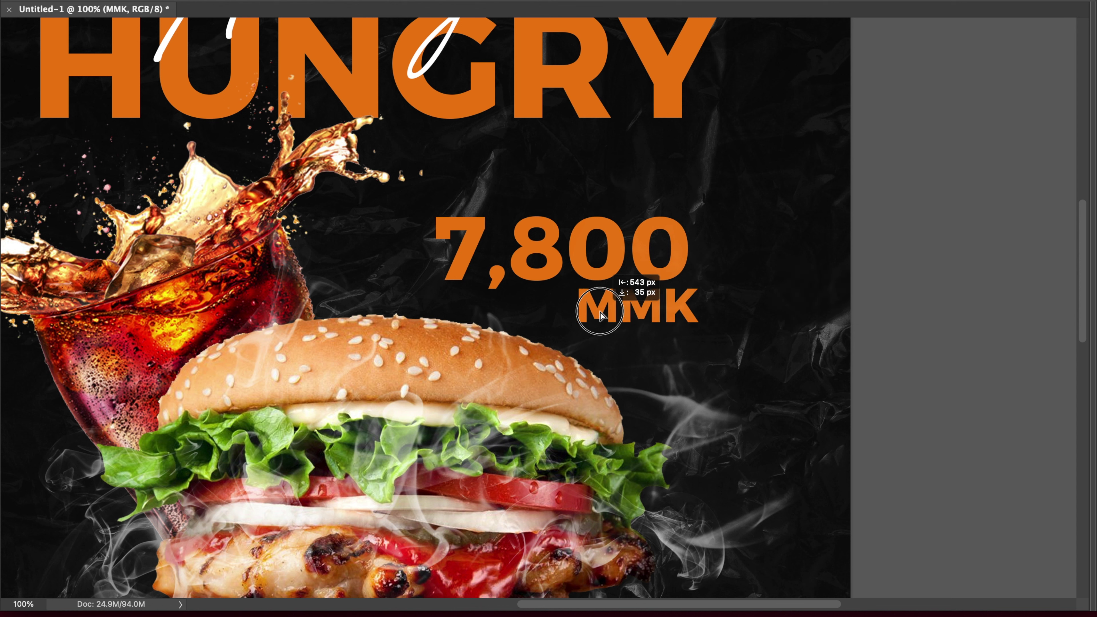
pyautogui.moveTo(604, 315); pyautogui.dragTo(664, 298)
pyautogui.click(552, 265)
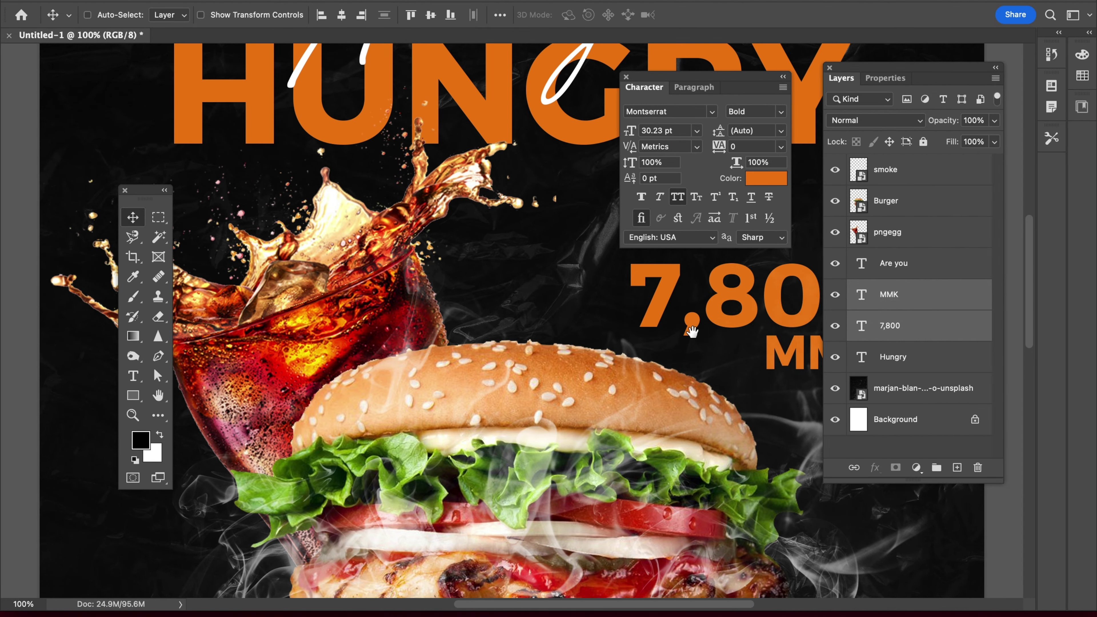
pyautogui.moveTo(691, 331); pyautogui.dragTo(449, 353)
# Sample the lettuce green and set the 7,800 MMK text to a soft, brighter lime
pyautogui.click(766, 178)
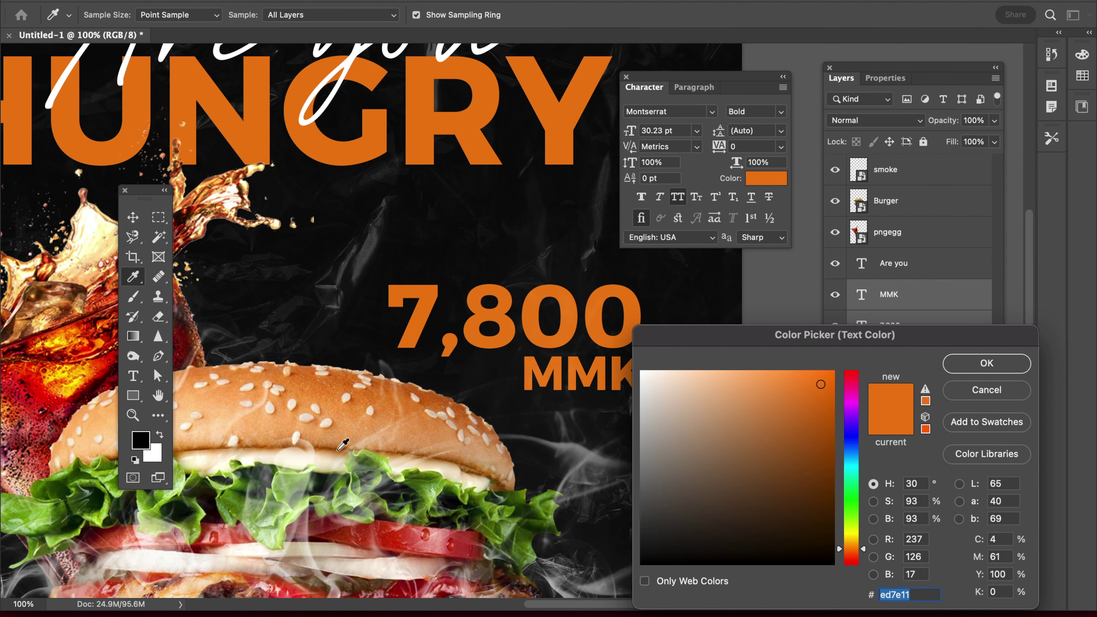
pyautogui.click(394, 444)
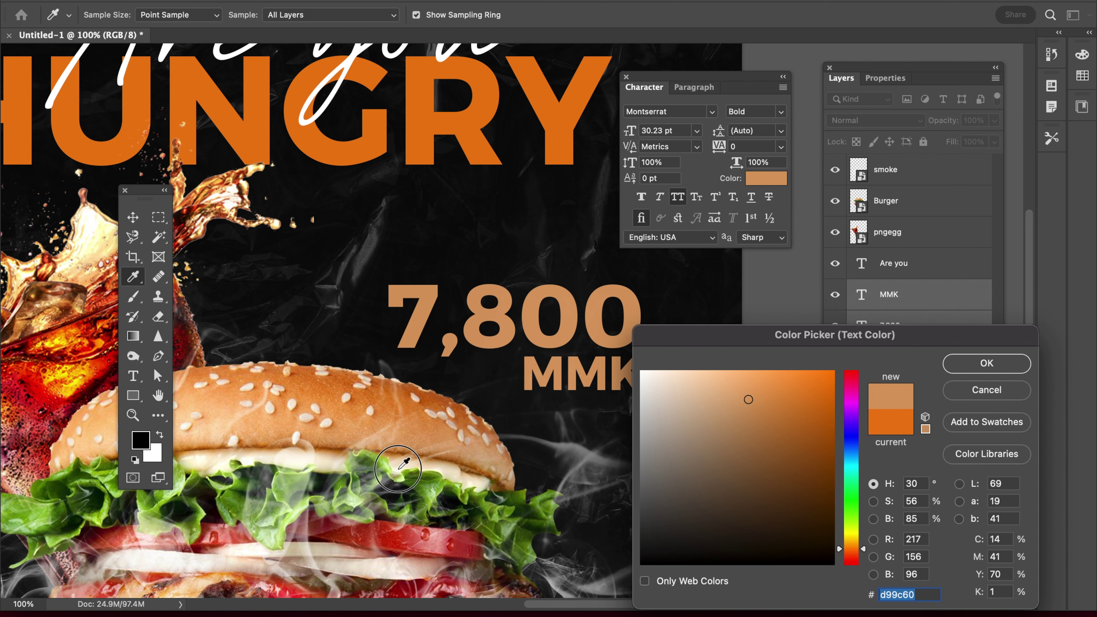
pyautogui.click(413, 472)
pyautogui.click(443, 483)
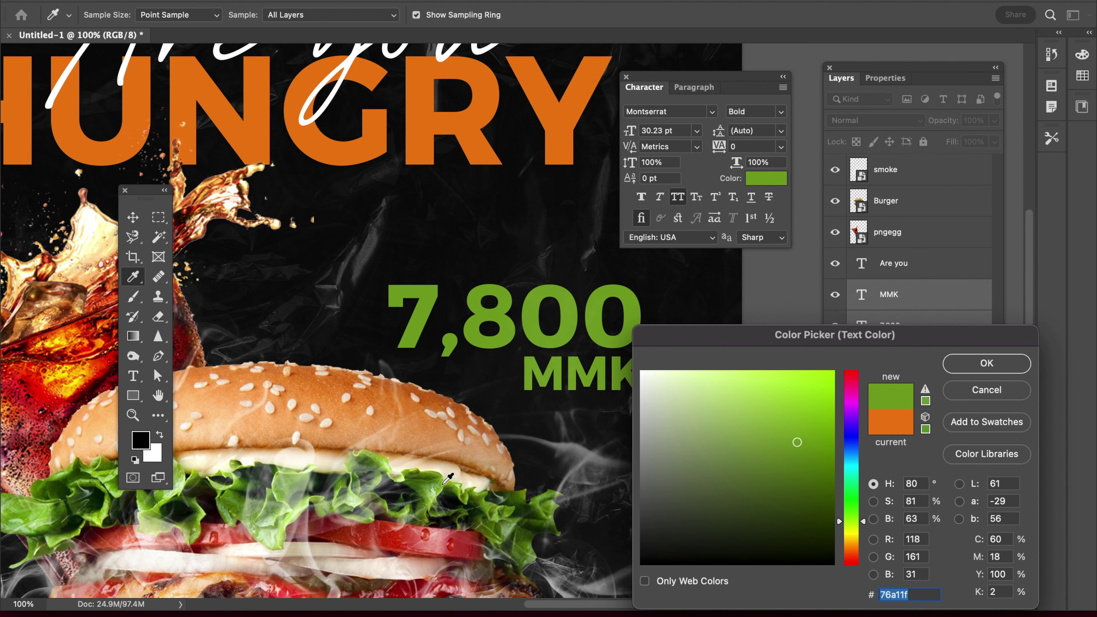
pyautogui.click(782, 385)
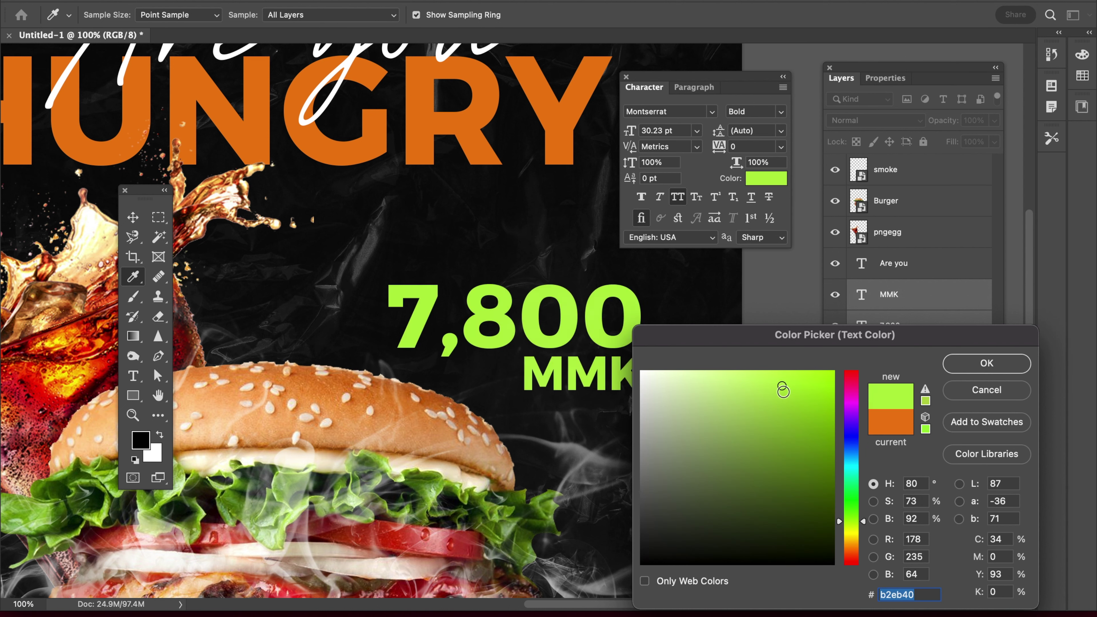
pyautogui.click(758, 392)
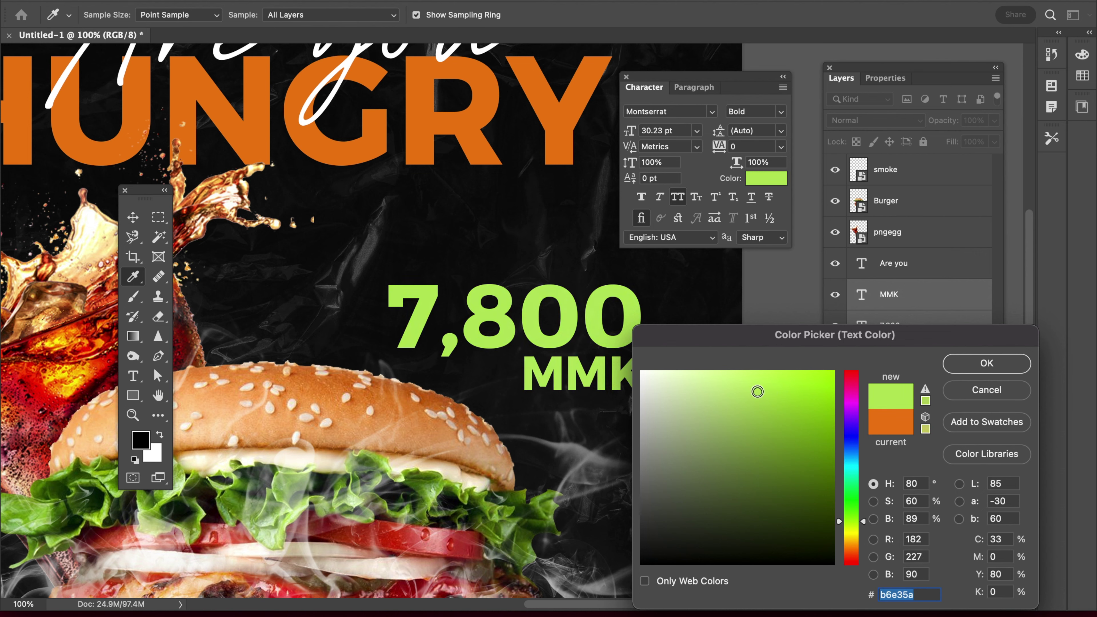
pyautogui.click(987, 363)
pyautogui.press('Tab')
pyautogui.keyDown('alt'); pyautogui.click(576, 306); pyautogui.keyUp('alt')
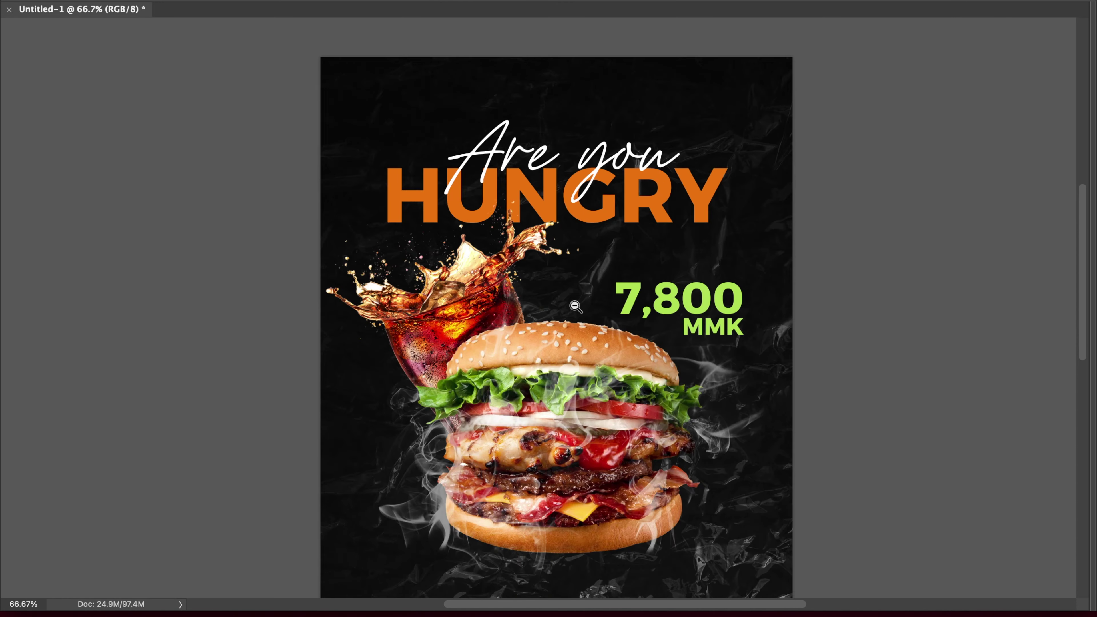
# Nudge the price slightly, then enlarge the crumpled background beyond the page's top-left edge
pyautogui.hotkey('shift', 'Left')
pyautogui.hotkey('shift', 'Left')
pyautogui.hotkey('shift', 'Down')
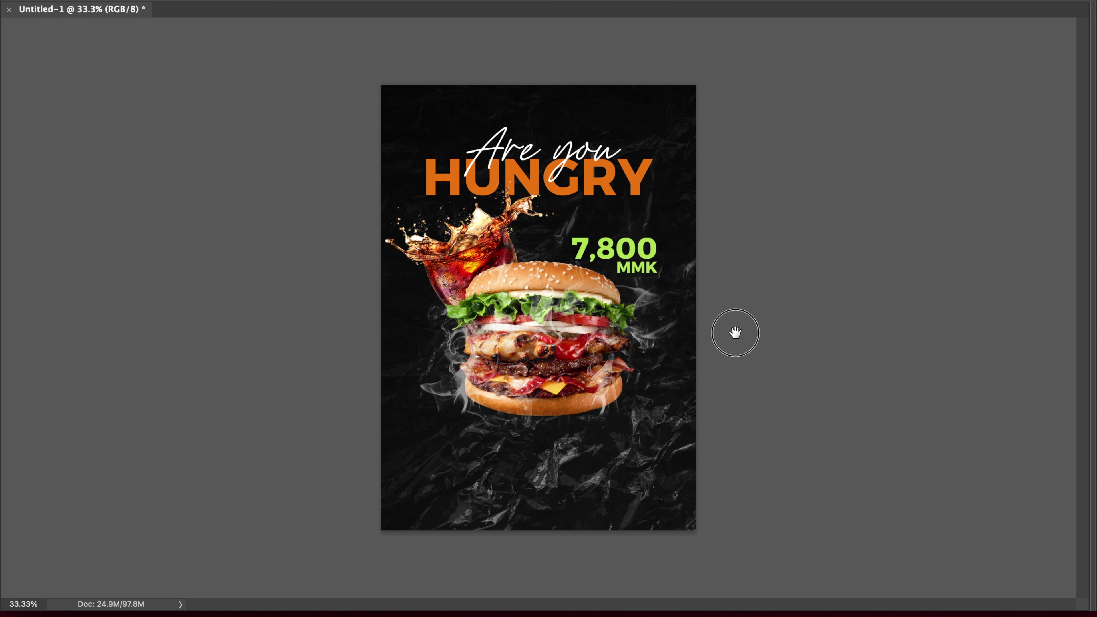
pyautogui.click(644, 458)
pyautogui.hotkey('ctrl', 't')
pyautogui.hotkey('ctrl', '-')
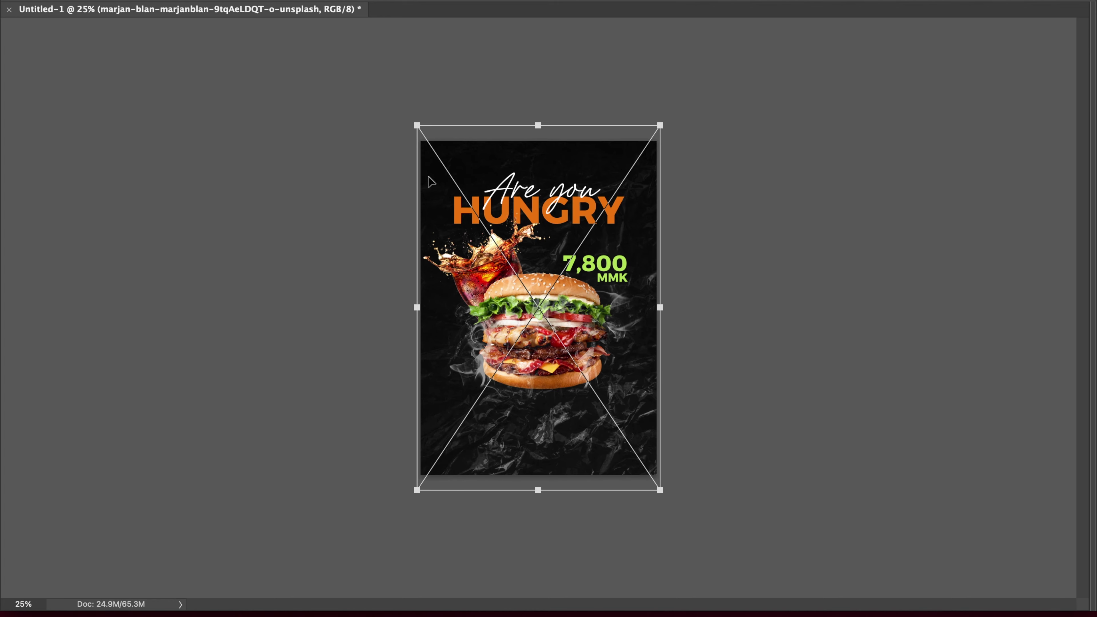
pyautogui.moveTo(413, 128); pyautogui.dragTo(403, 107)
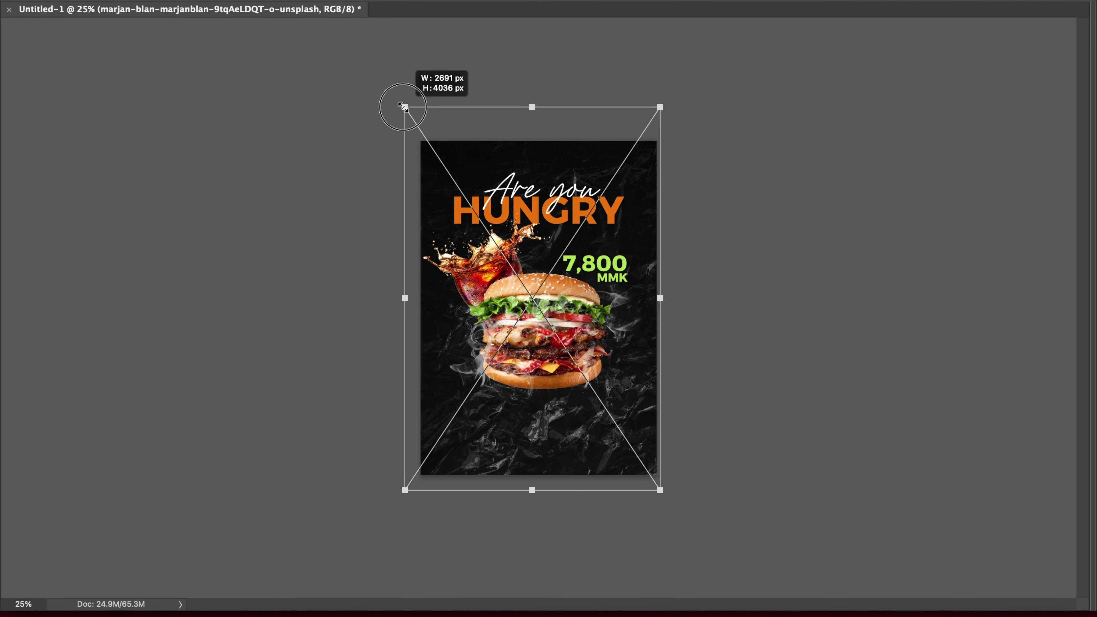
pyautogui.press('Return')
pyautogui.hotkey('ctrl', '+')
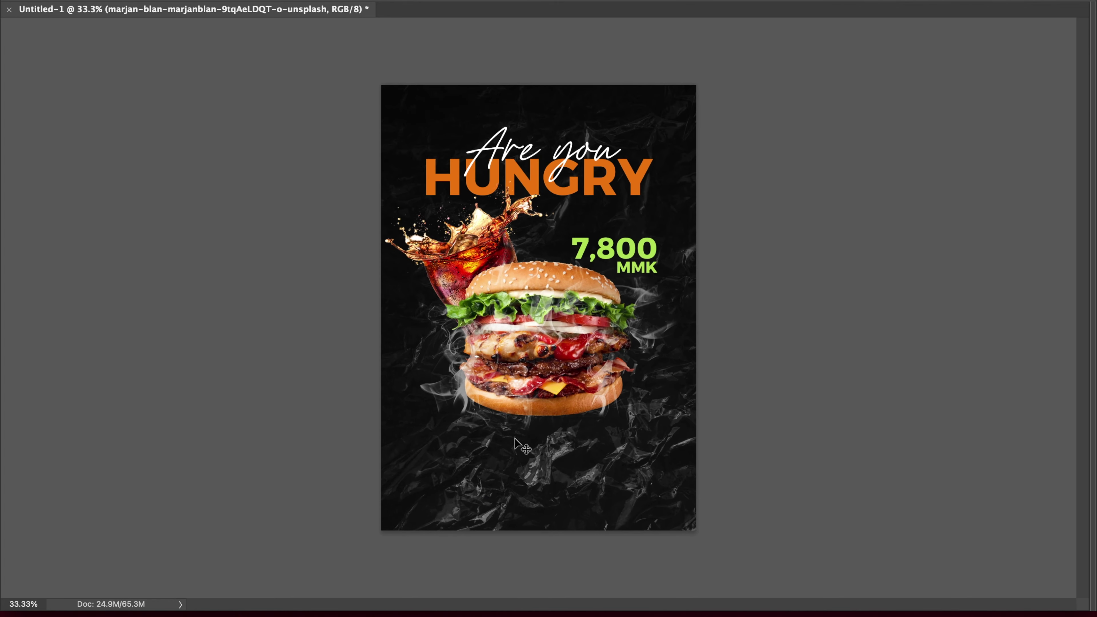
pyautogui.press('Tab')
# Draw a long, flat black ellipse beneath the burger with the Ellipse Tool
pyautogui.click(132, 395)
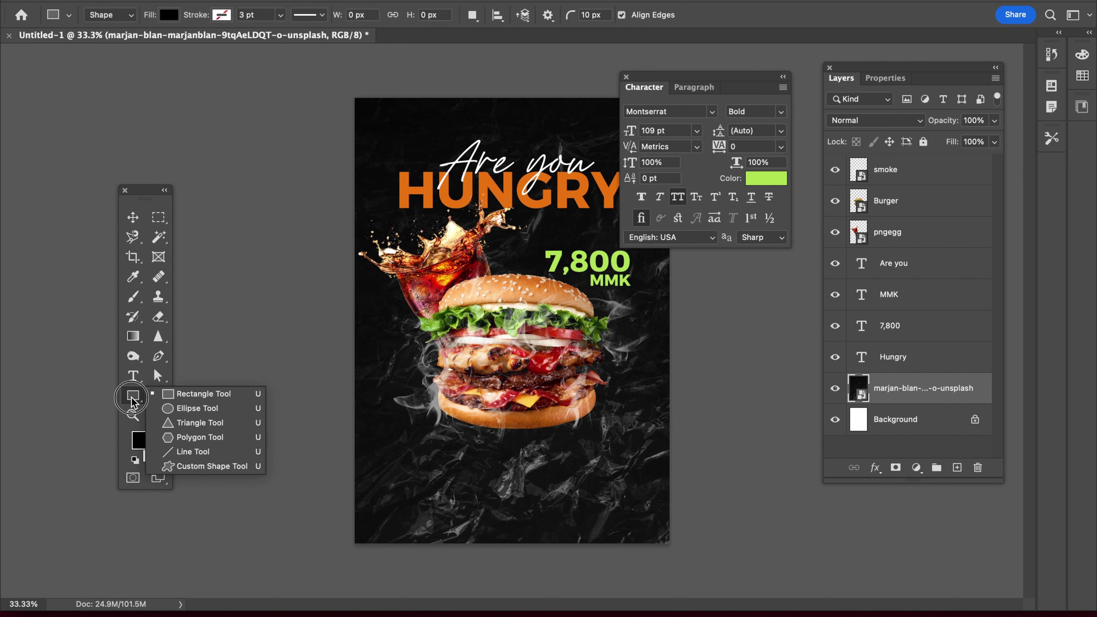
pyautogui.click(196, 409)
pyautogui.moveTo(424, 472)
pyautogui.mouseDown()
pyautogui.moveTo(679, 479)
pyautogui.moveTo(634, 462)
pyautogui.mouseUp()
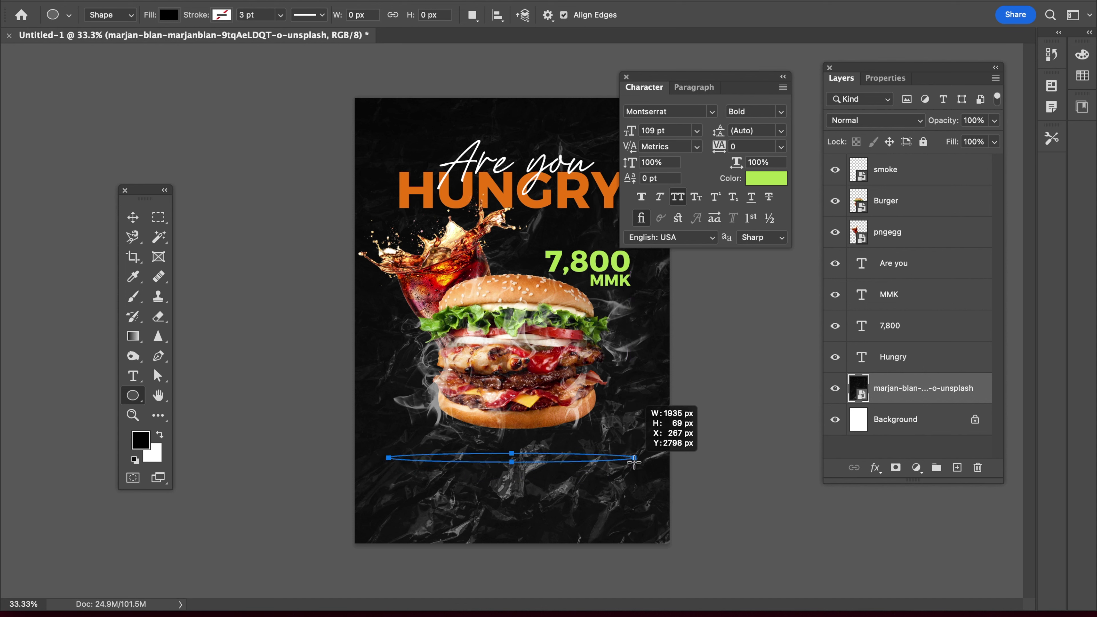
pyautogui.moveTo(634, 462); pyautogui.dragTo(634, 462)
pyautogui.press('v')
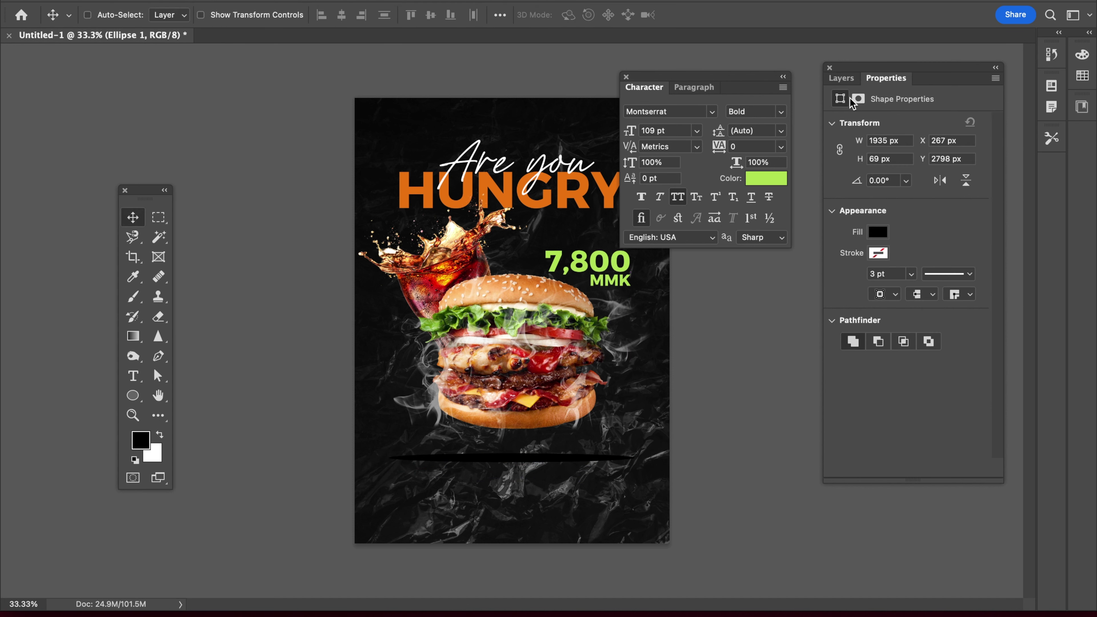
# Make Ellipse 1 slightly taller and narrow it evenly to about 81% width
pyautogui.click(841, 78)
pyautogui.hotkey('ctrl', 't')
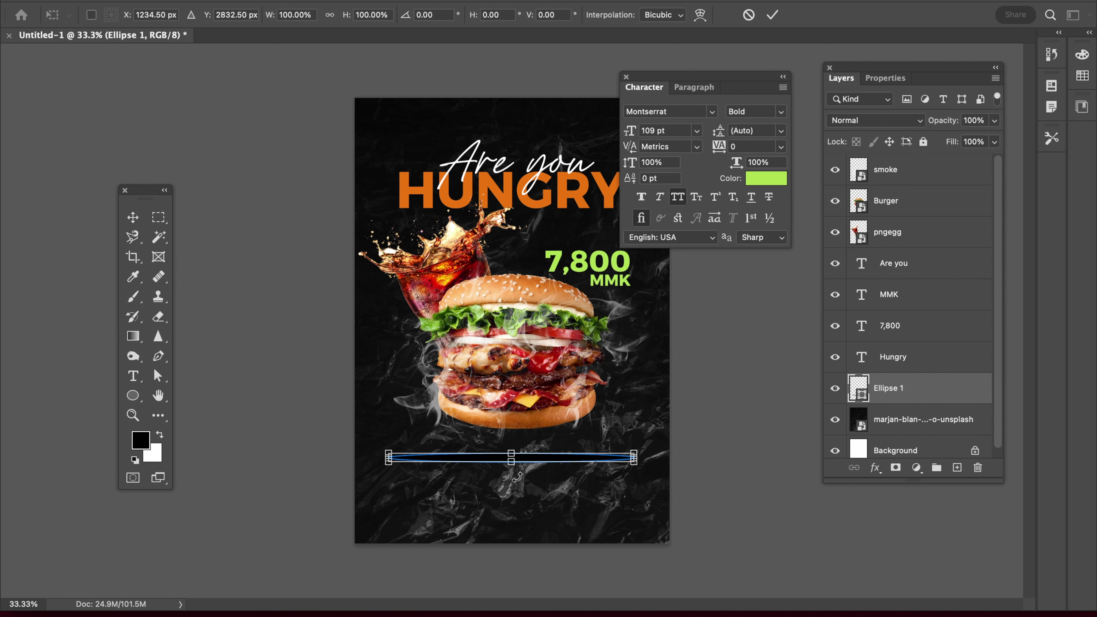
pyautogui.moveTo(515, 465); pyautogui.dragTo(515, 471)
pyautogui.press('Return')
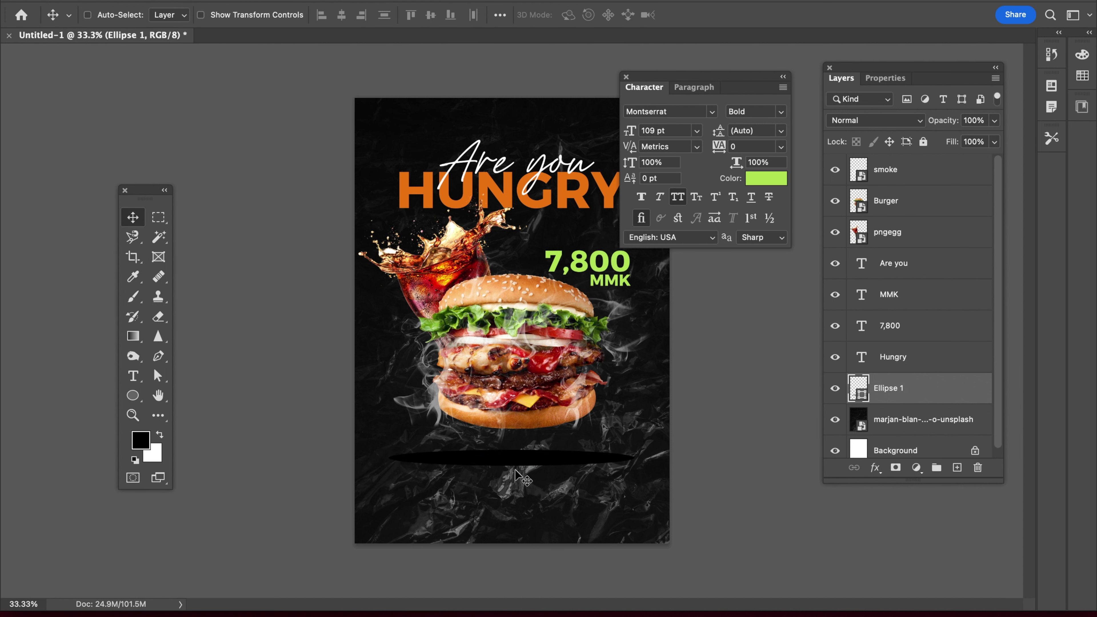
pyautogui.hotkey('ctrl', 't')
pyautogui.moveTo(631, 456); pyautogui.dragTo(611, 457)
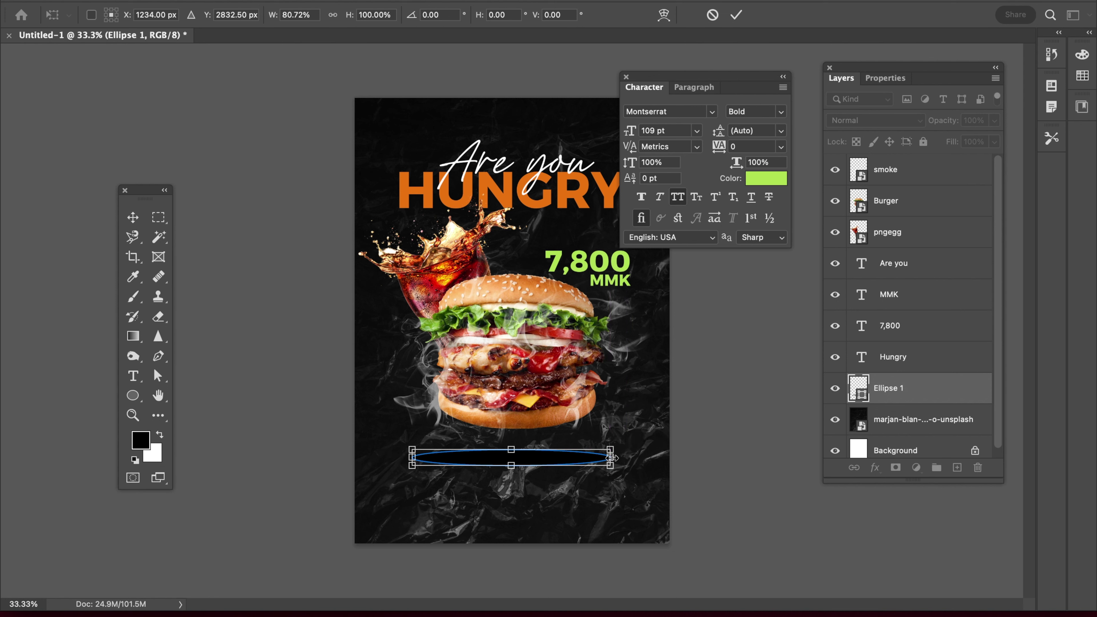
pyautogui.press('Return')
pyautogui.click(370, 2)
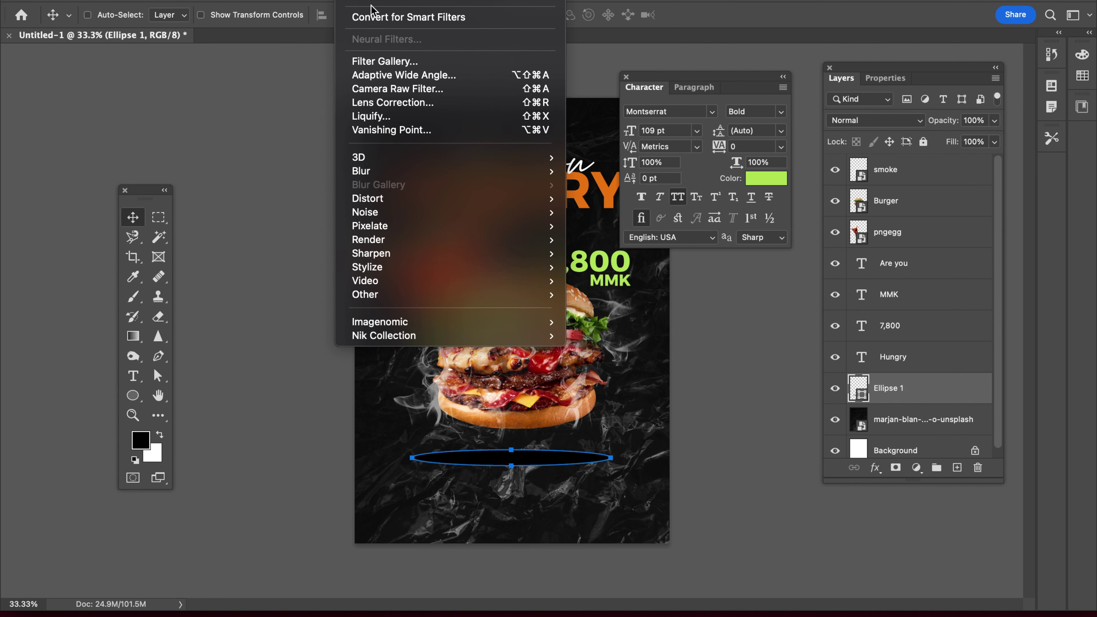
pyautogui.moveTo(361, 171)
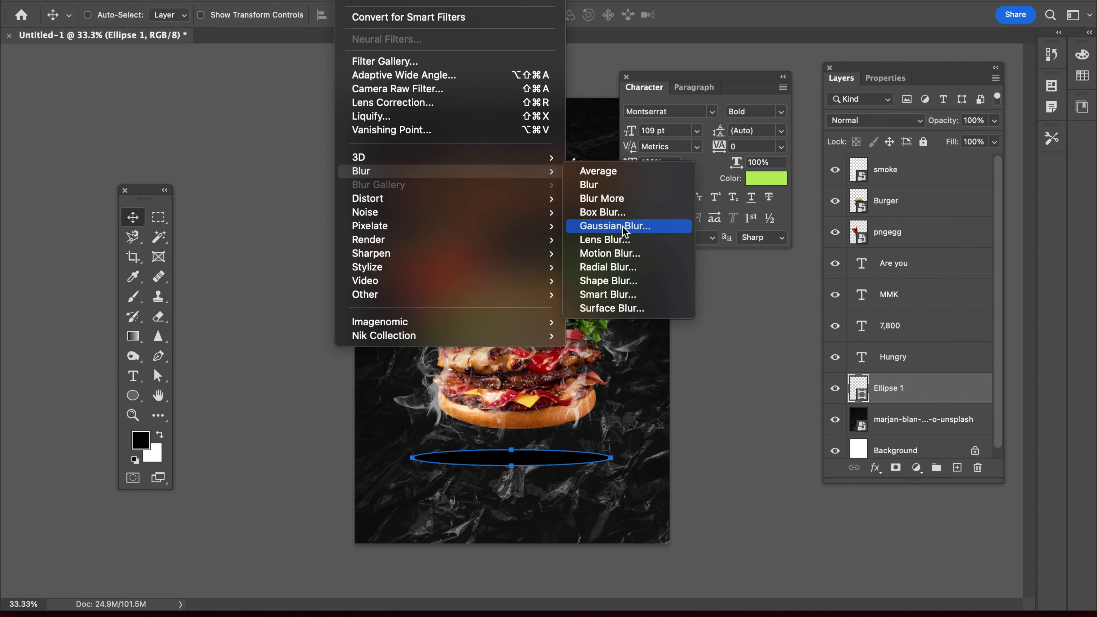
# Convert the ellipse to a smart object and apply a 34.6-pixel Gaussian Blur
pyautogui.click(615, 225)
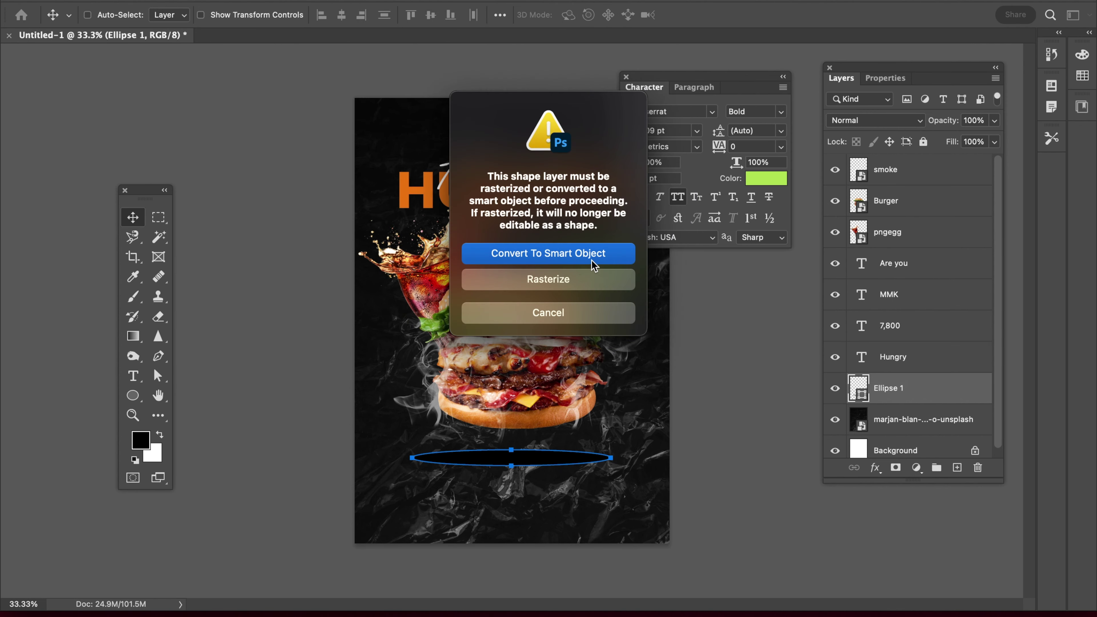
pyautogui.click(592, 255)
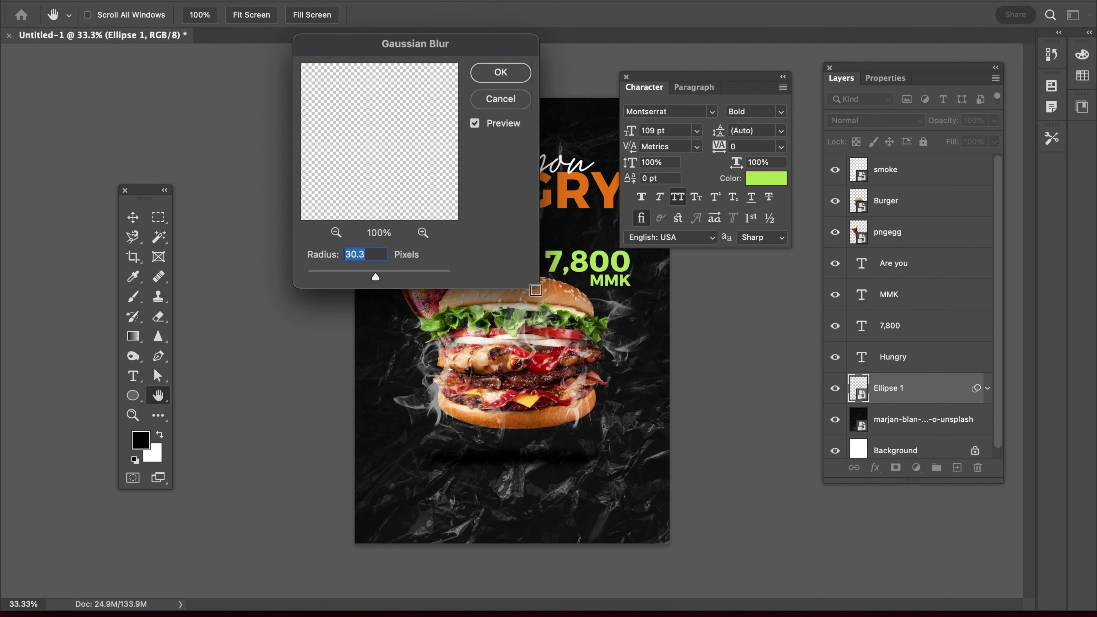
pyautogui.moveTo(375, 277); pyautogui.dragTo(372, 276)
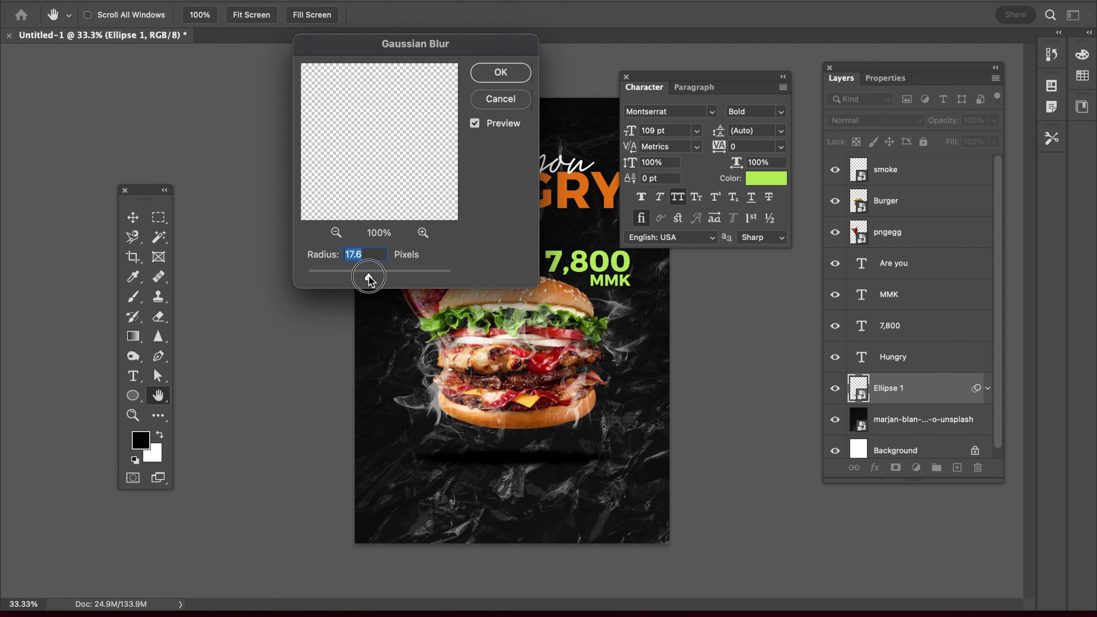
pyautogui.moveTo(371, 277); pyautogui.dragTo(377, 277)
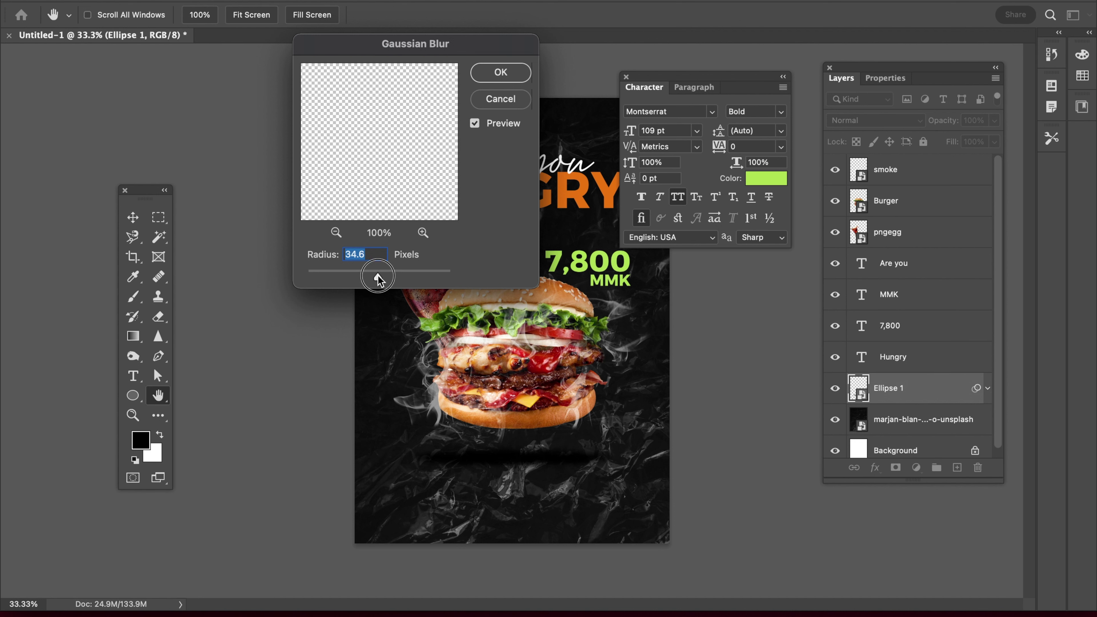
pyautogui.click(501, 72)
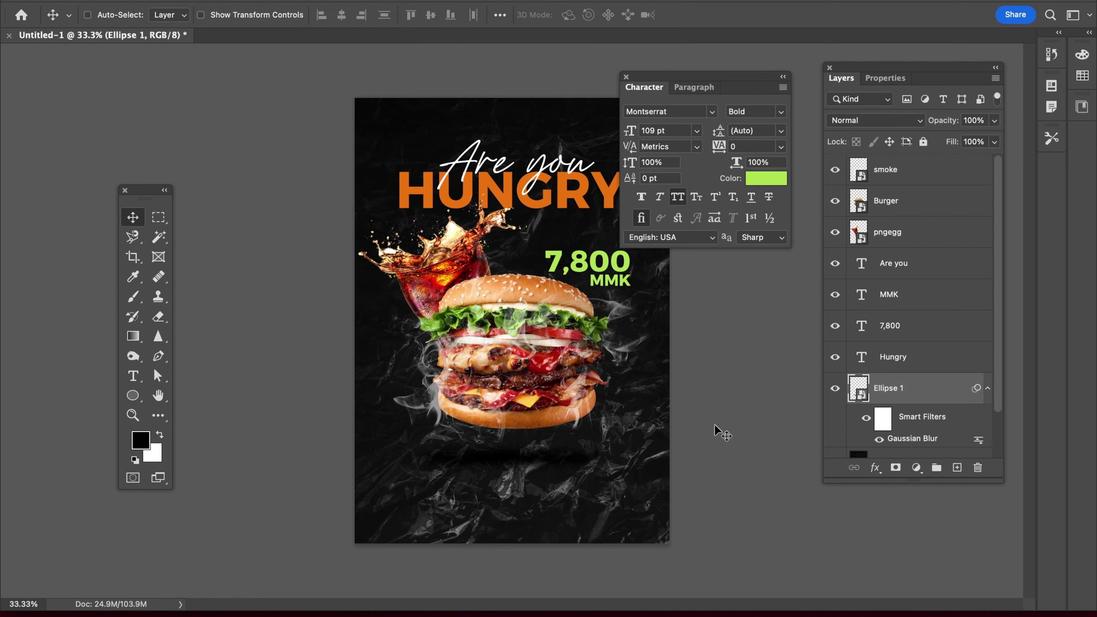
# Zoom in and back out to inspect the blurred shadow under the burger
pyautogui.press('Tab')
pyautogui.click(567, 462)
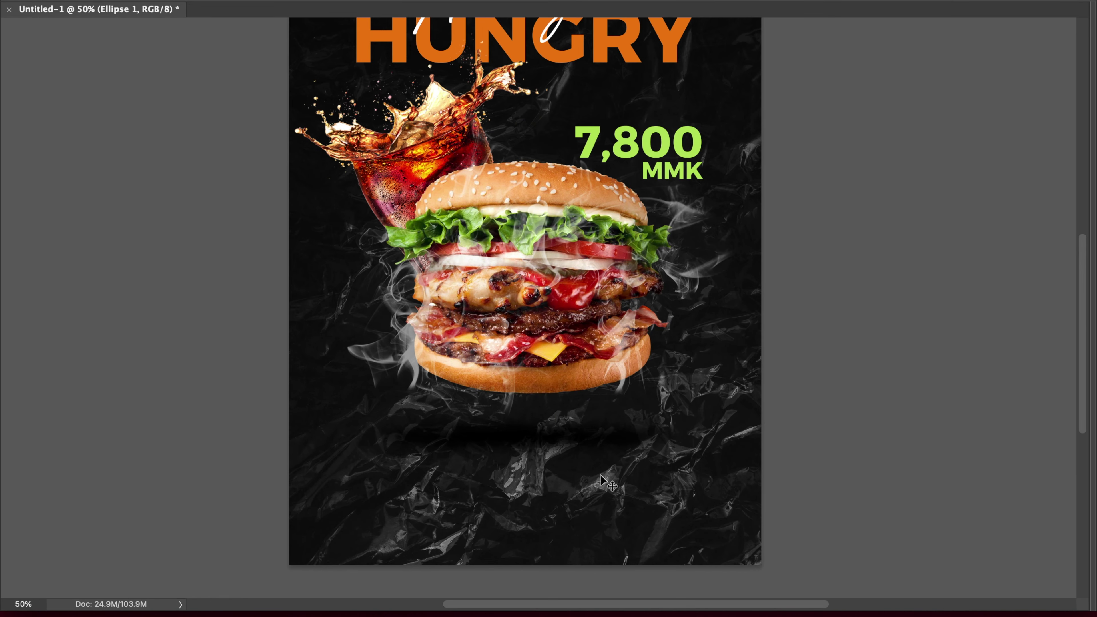
pyautogui.press('Tab')
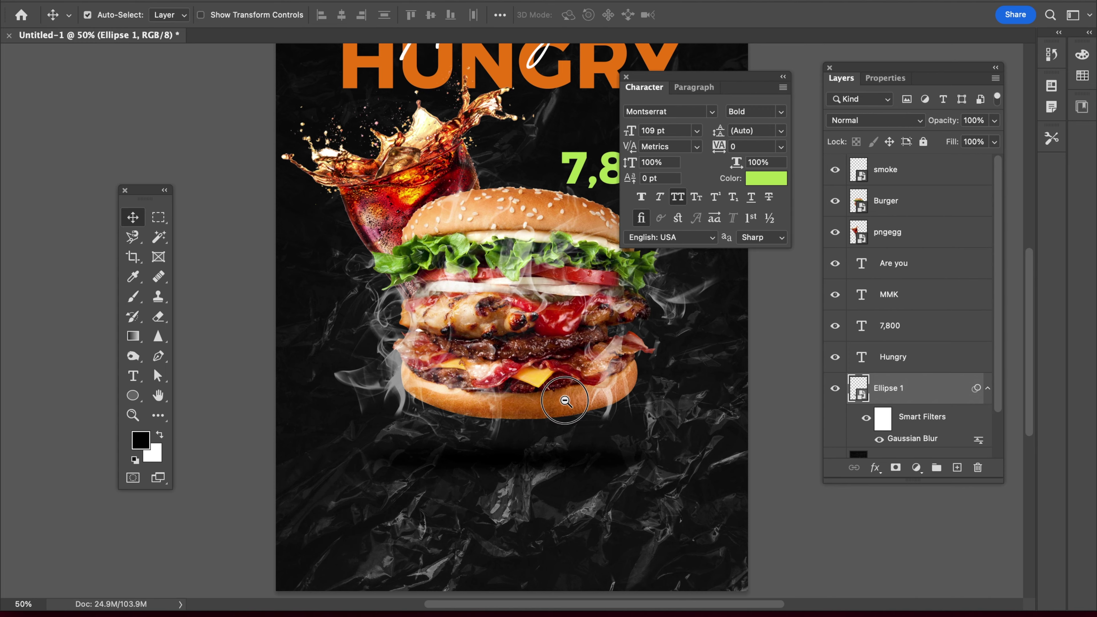
pyautogui.hotkey('ctrl', '-')
pyautogui.press('Tab')
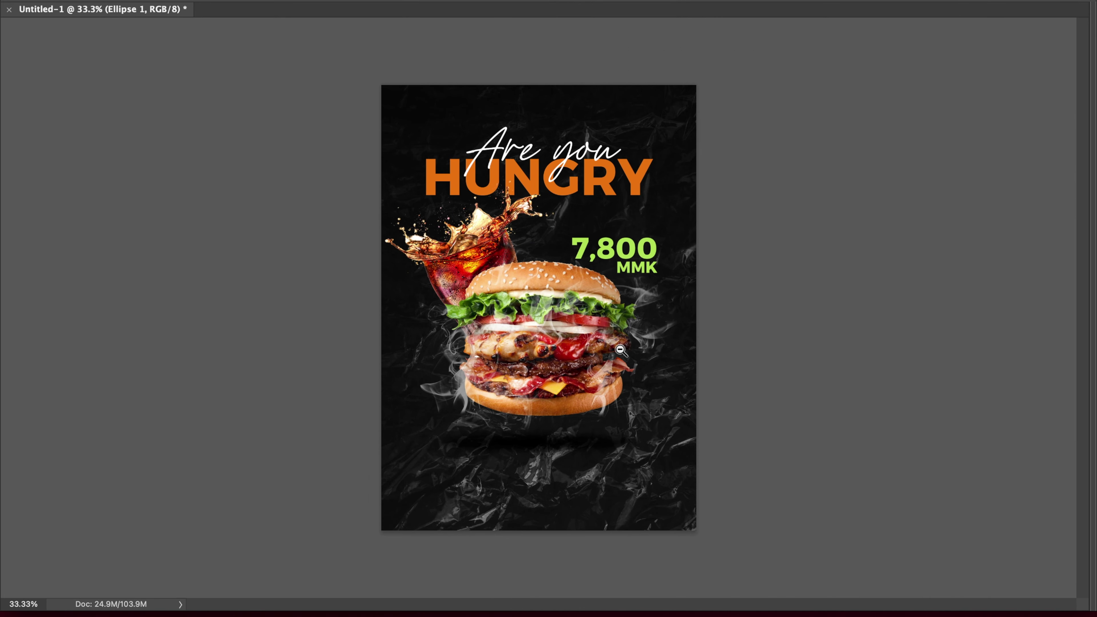
pyautogui.keyDown('alt'); pyautogui.click(673, 364); pyautogui.keyUp('alt')
pyautogui.press('Tab')
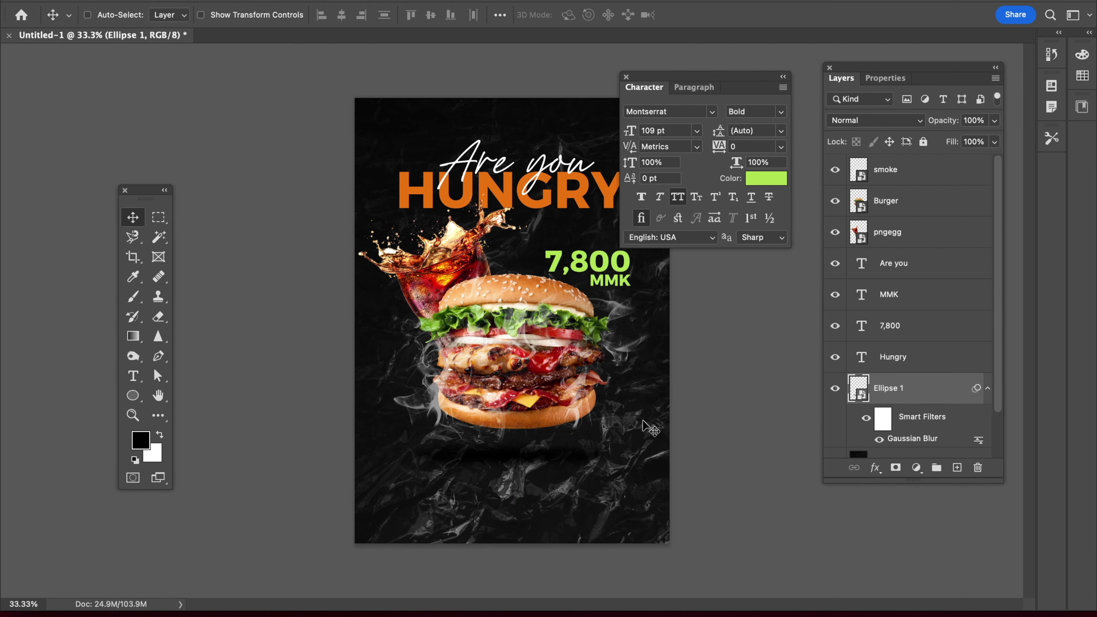
pyautogui.press('super+Tab')
pyautogui.press('super+Tab')
pyautogui.press('super+Tab')
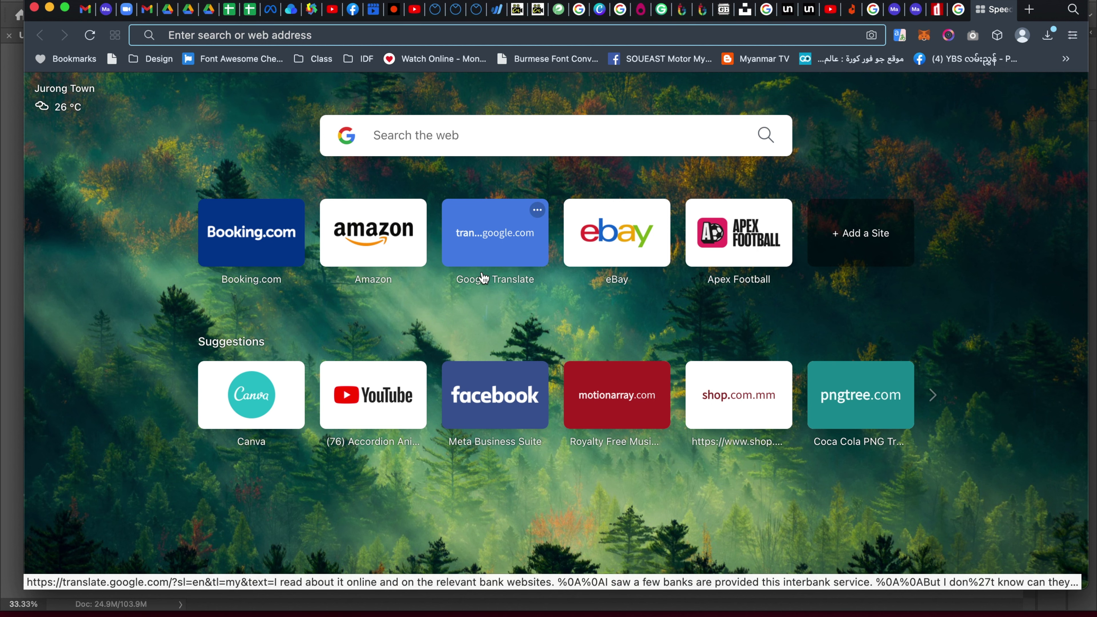
pyautogui.press('super+l')
pyautogui.write('lore')
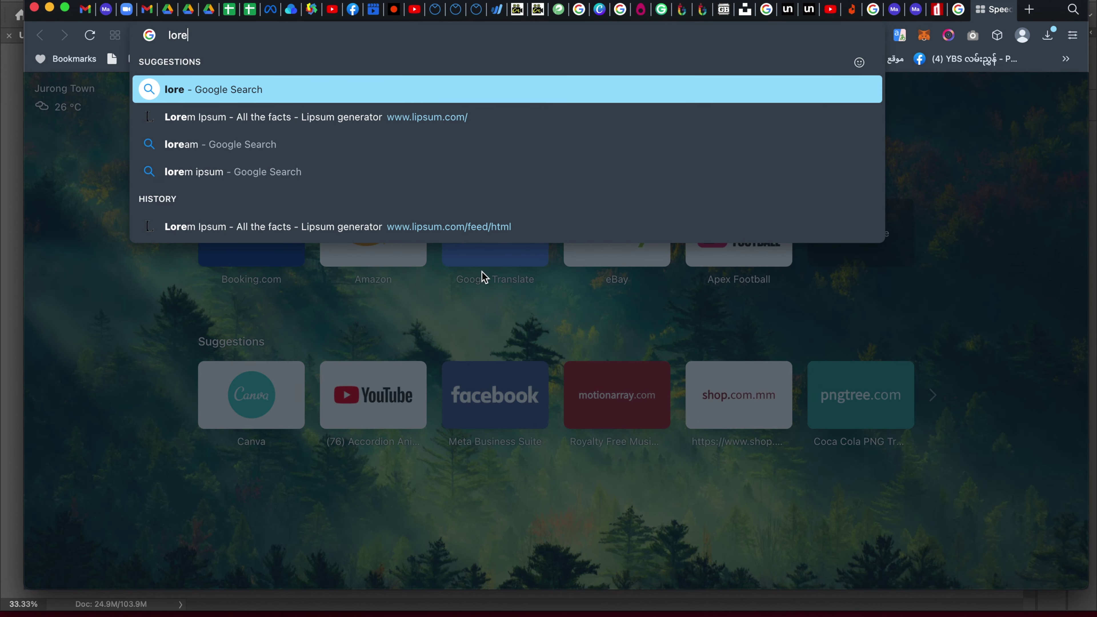
pyautogui.press('Escape')
pyautogui.press('super+Tab')
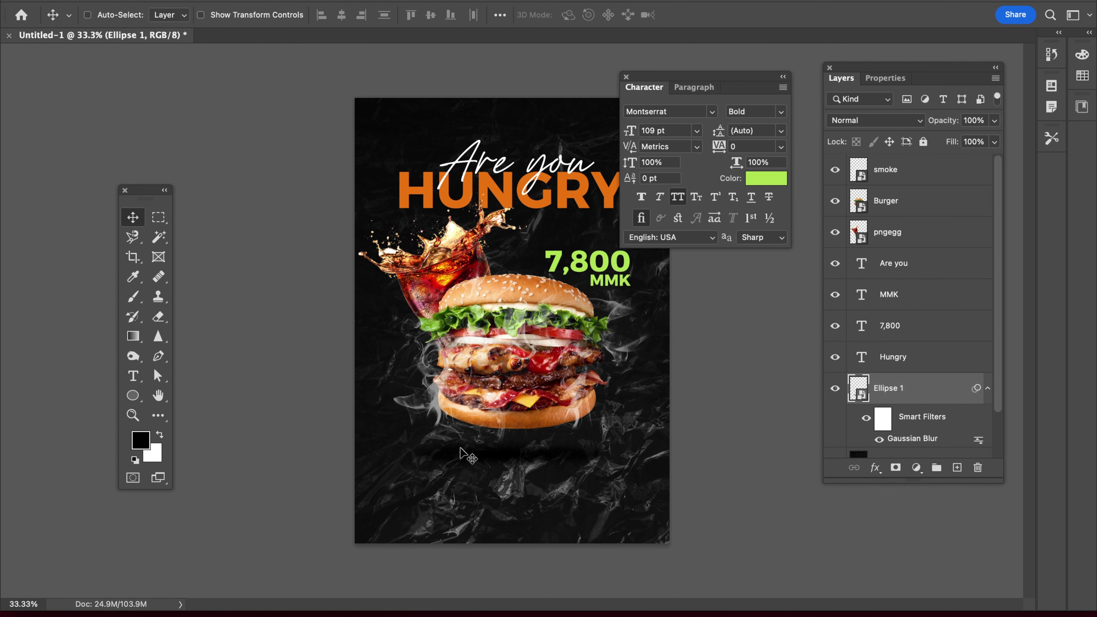
pyautogui.press('t')
pyautogui.moveTo(386, 453); pyautogui.dragTo(655, 510)
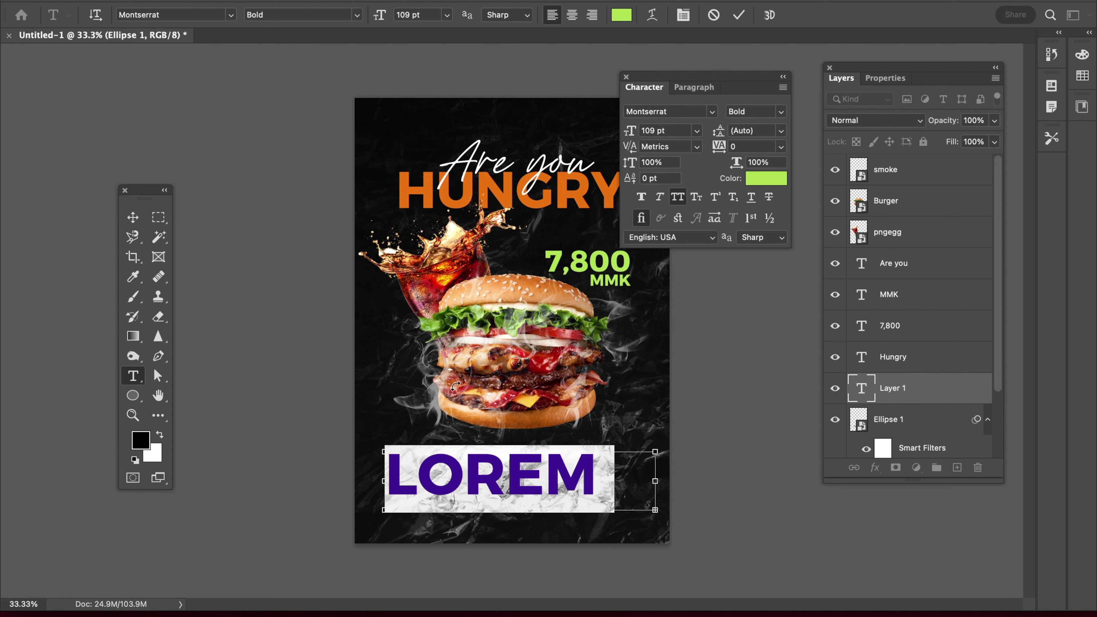
# Set the lorem paragraph's font weight to Light
pyautogui.click(706, 113)
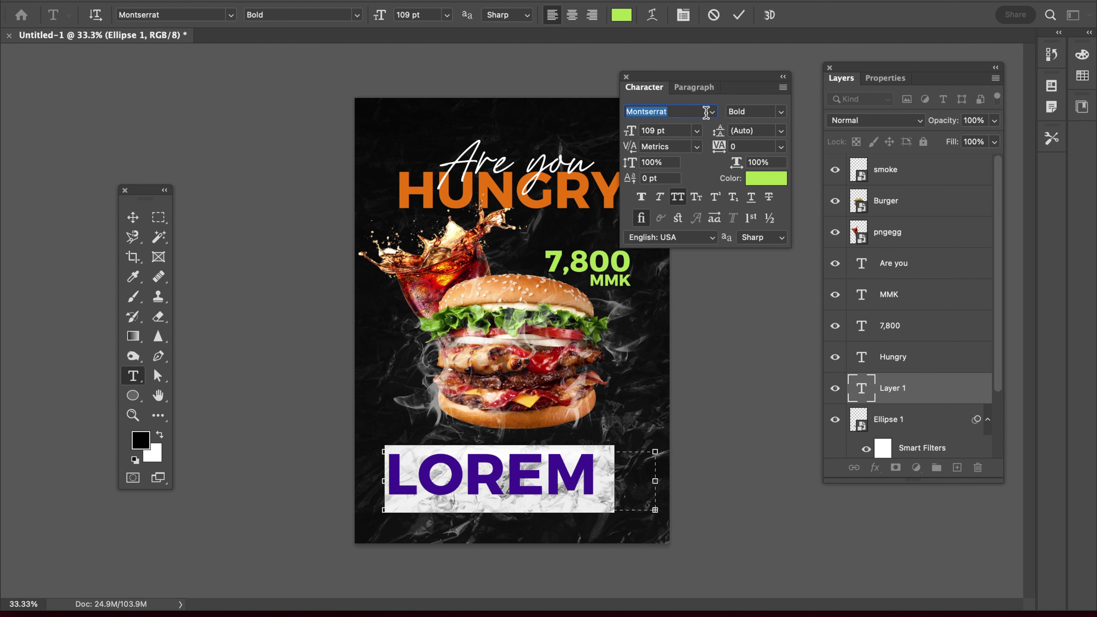
pyautogui.click(781, 113)
pyautogui.click(769, 104)
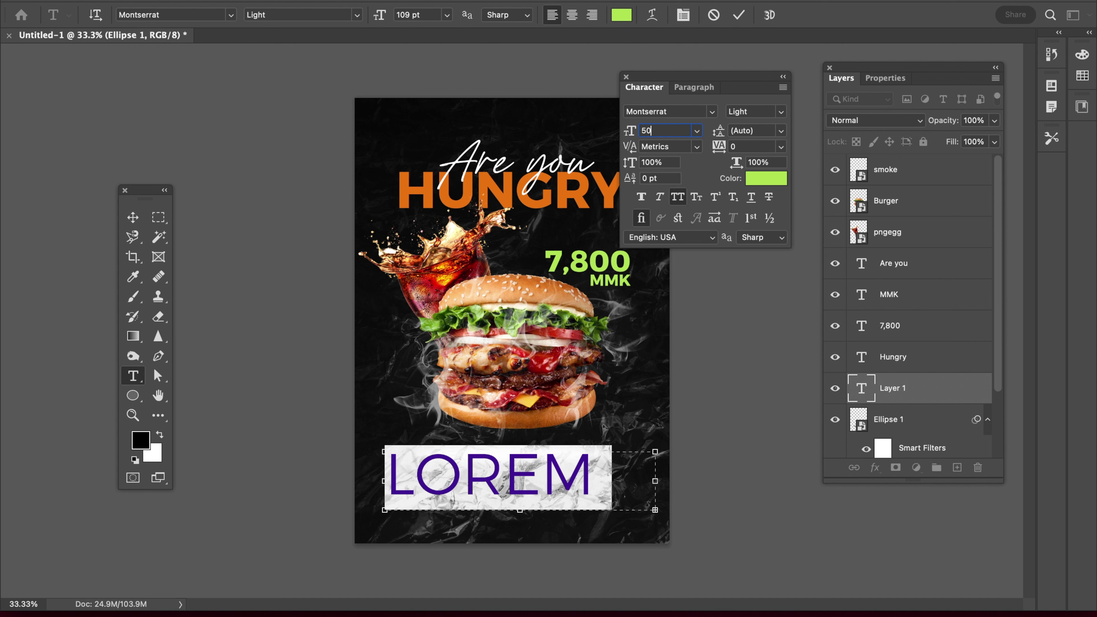
pyautogui.press('Return')
pyautogui.hotkey('ctrl', 'Return')
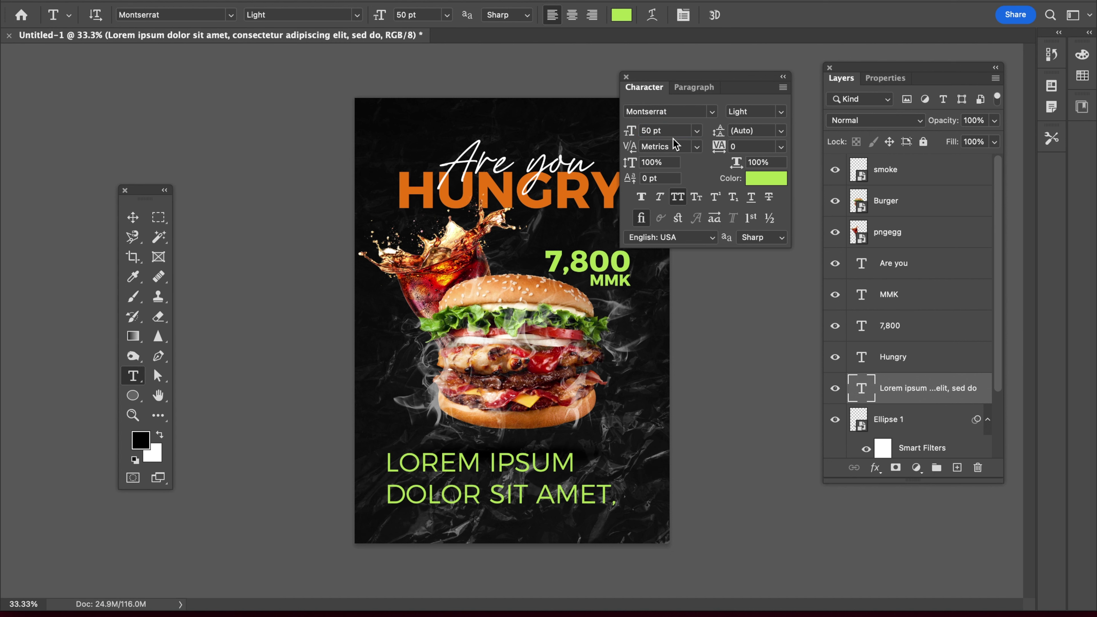
# Make the paragraph 20 pt in a near-white colour
pyautogui.click(668, 130)
pyautogui.write('20')
pyautogui.press('Return')
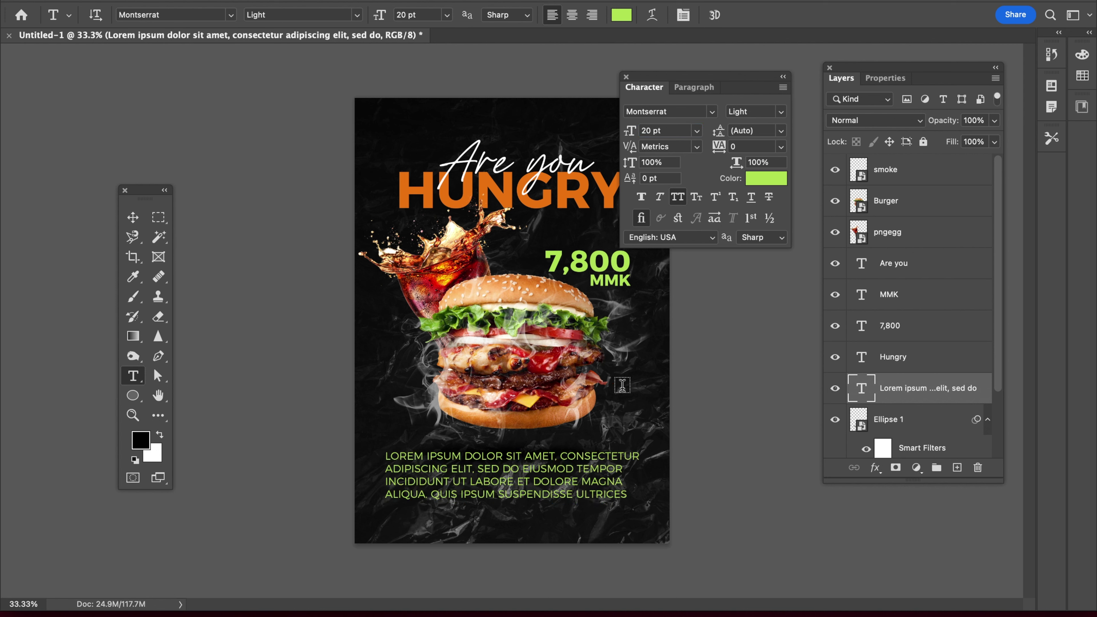
pyautogui.click(761, 181)
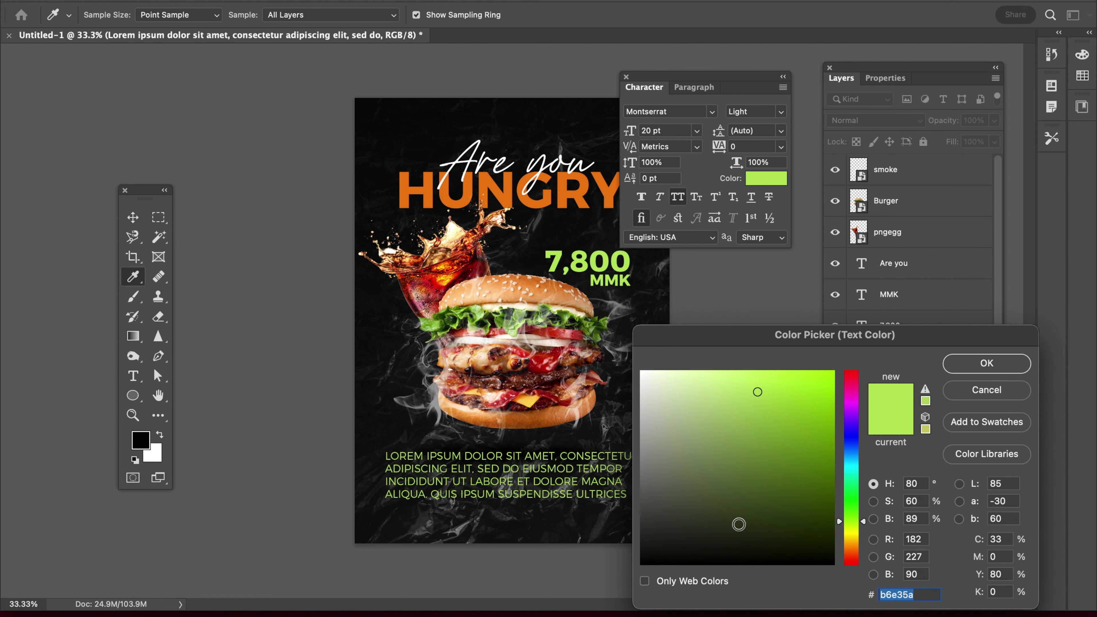
pyautogui.click(650, 371)
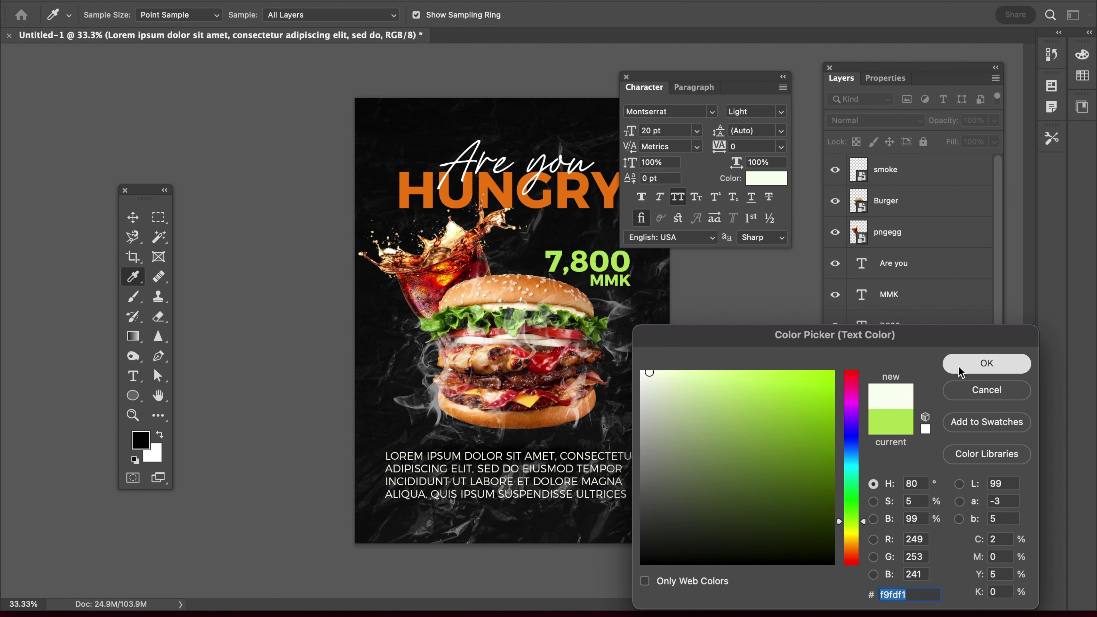
pyautogui.click(958, 367)
# Keep all caps on and centre the paragraph's lines
pyautogui.click(677, 196)
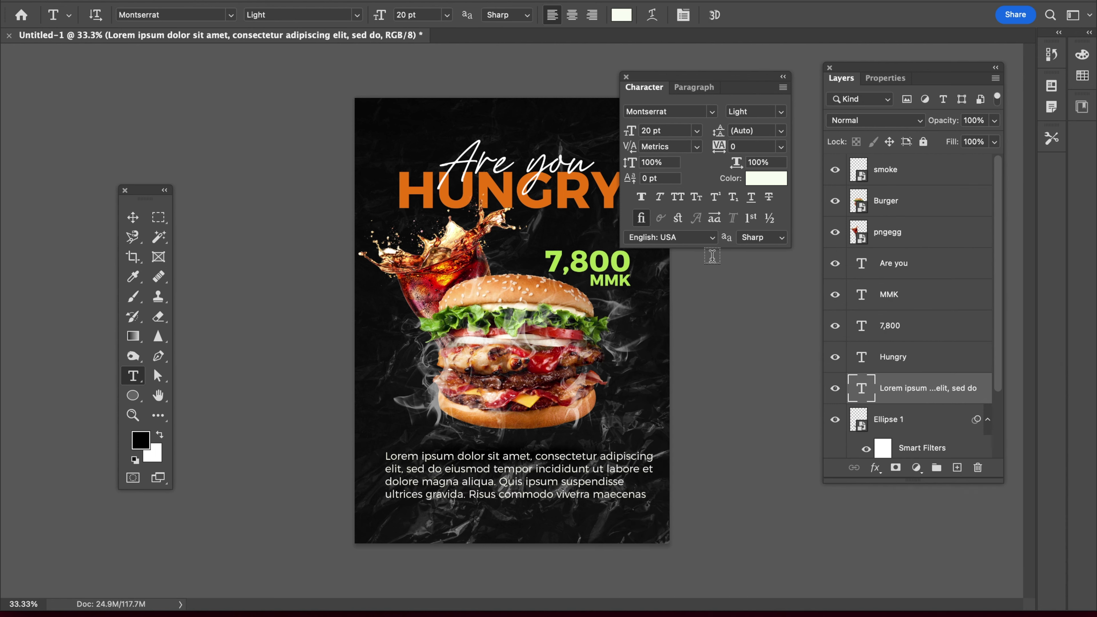
pyautogui.click(677, 196)
pyautogui.click(684, 112)
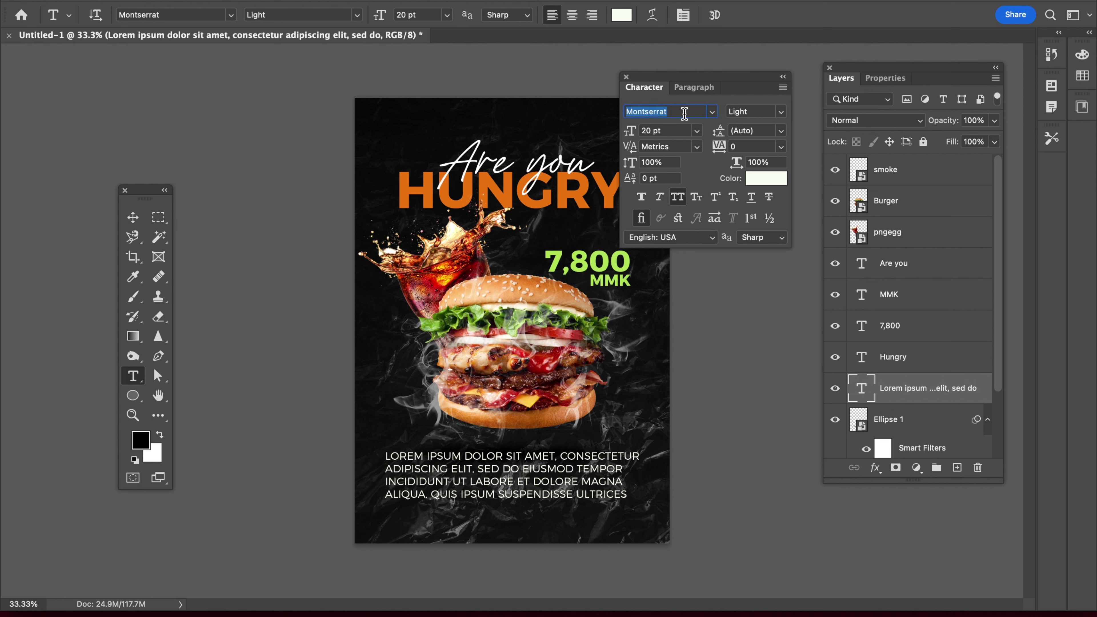
pyautogui.click(663, 131)
pyautogui.write('16')
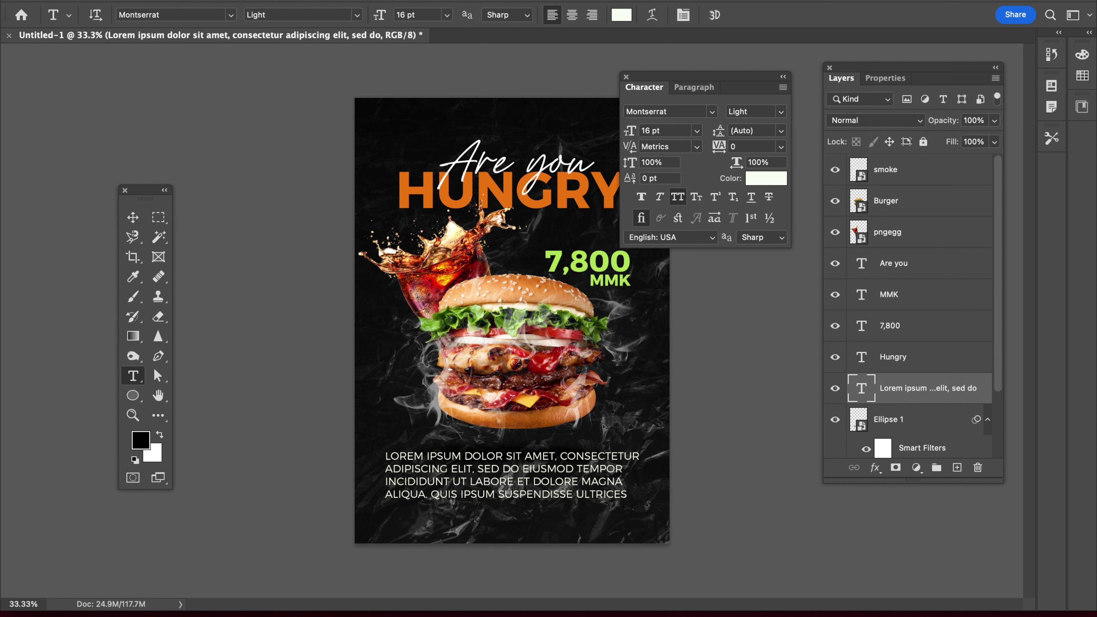
pyautogui.click(539, 462)
pyautogui.hotkey('ctrl', 'a')
# Centre the paragraph horizontally on the page
pyautogui.hotkey('ctrl', 'shift', 'c')
pyautogui.hotkey('ctrl', 'Return')
pyautogui.hotkey('ctrl', 'a')
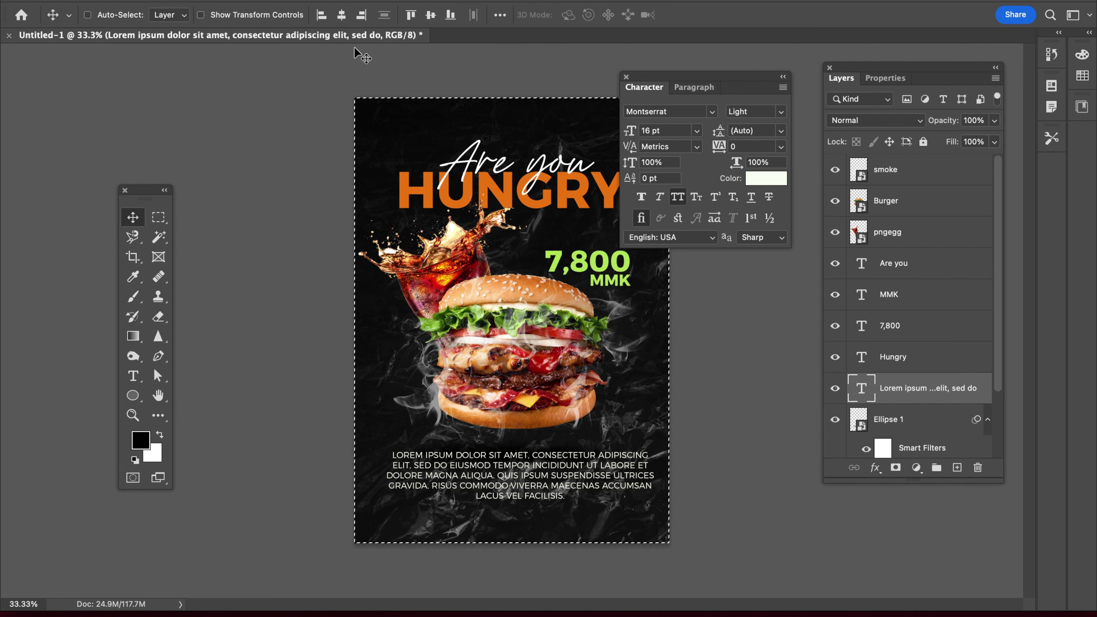
pyautogui.click(341, 15)
pyautogui.hotkey('ctrl', 'd')
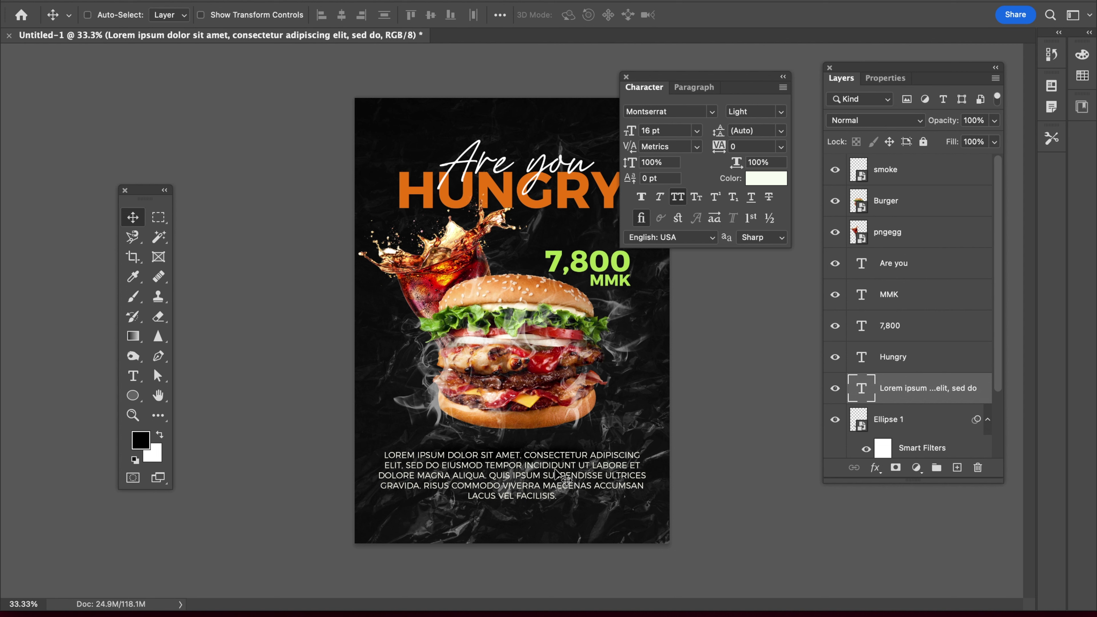
# Move the lorem paragraph lower, then nudge it back up slightly
pyautogui.moveTo(556, 472); pyautogui.dragTo(556, 494)
pyautogui.keyDown('ctrl'); pyautogui.click(536, 454); pyautogui.keyUp('ctrl')
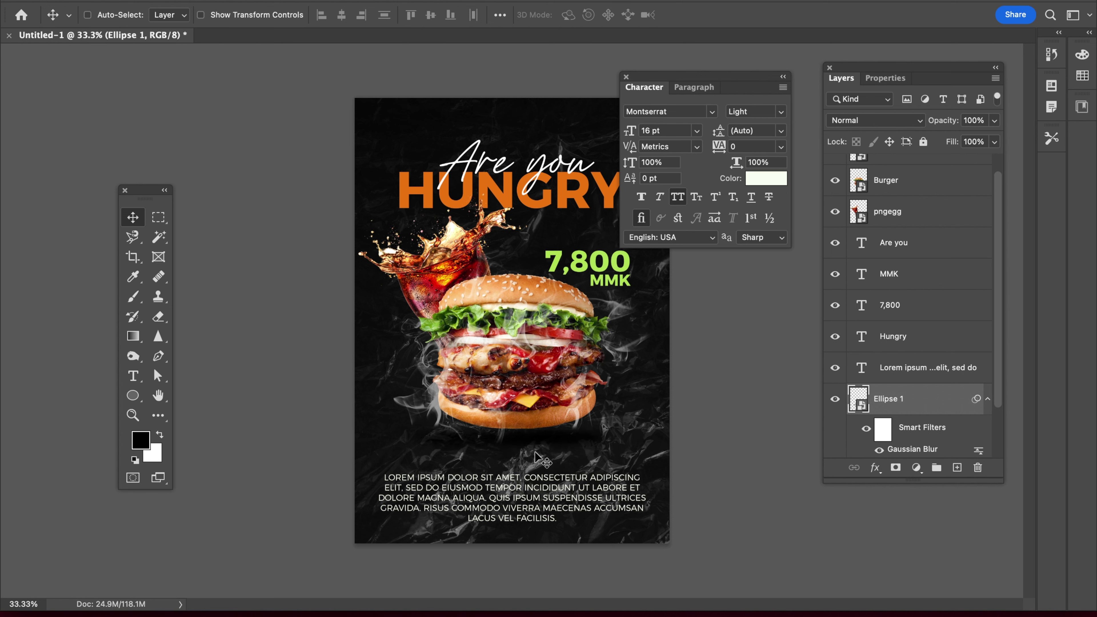
pyautogui.moveTo(528, 489); pyautogui.dragTo(528, 488)
pyautogui.press('Up')
pyautogui.press('Up')
pyautogui.press('Up')
pyautogui.press('Up')
pyautogui.press('Up')
pyautogui.press('Up')
pyautogui.press('Up')
pyautogui.press('Up')
pyautogui.press('Up')
# Shift the cola glass slightly while previewing the poster without panels
pyautogui.press('Tab')
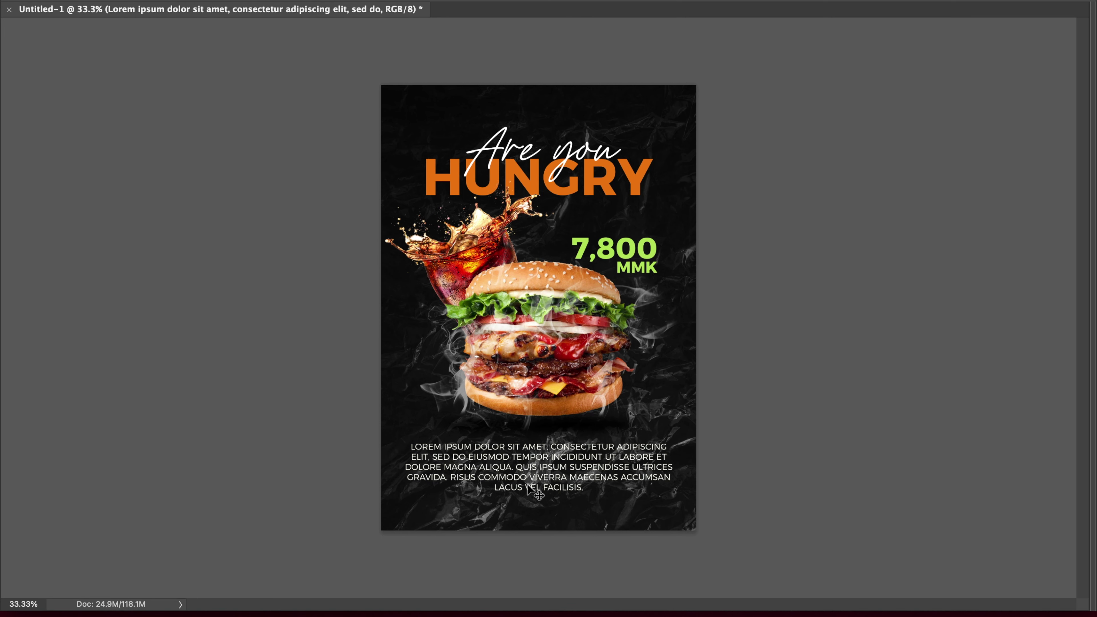
pyautogui.scroll(-1, 654, 240)
pyautogui.scroll(2, 651, 258)
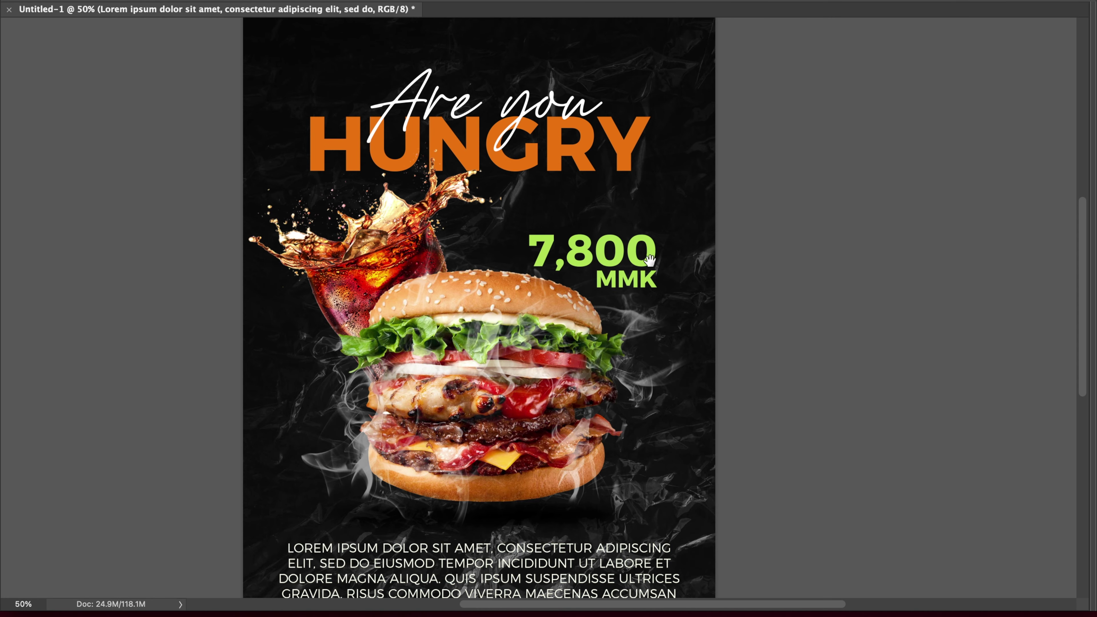
pyautogui.moveTo(321, 284); pyautogui.dragTo(377, 287)
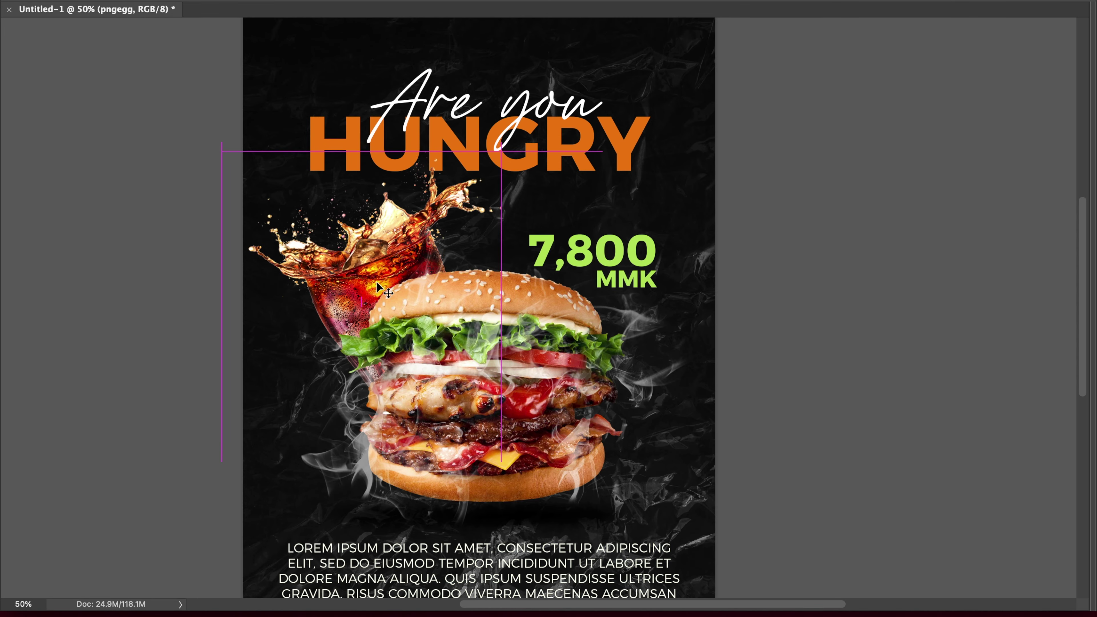
pyautogui.press('Tab')
# Colour the 7,800 price bright red
pyautogui.keyDown('ctrl'); pyautogui.click(579, 277); pyautogui.keyUp('ctrl')
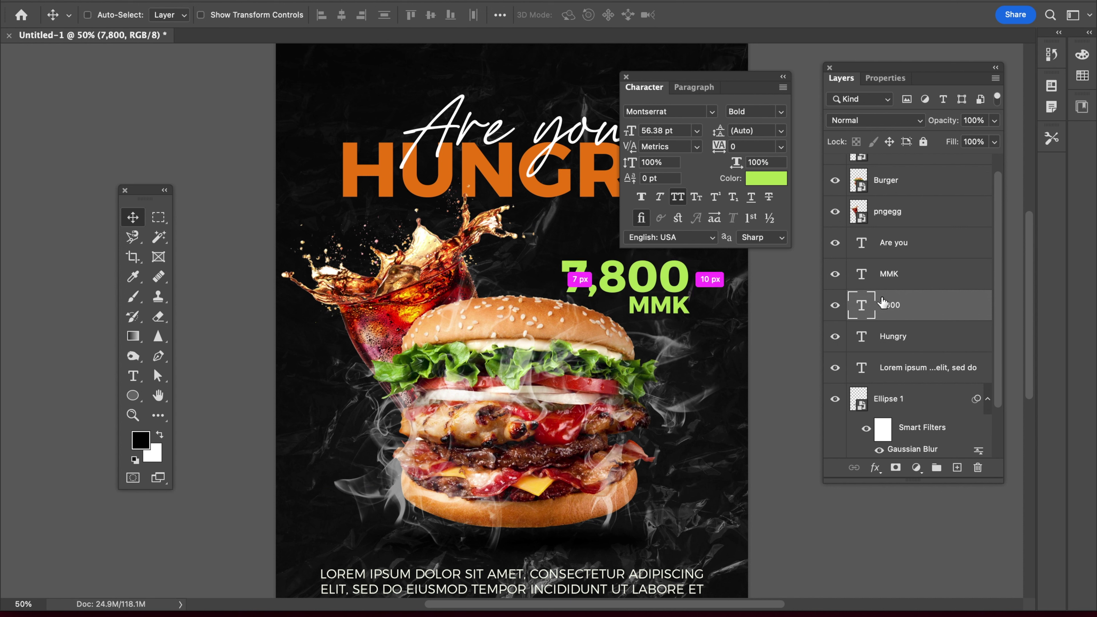
pyautogui.click(766, 178)
pyautogui.click(461, 290)
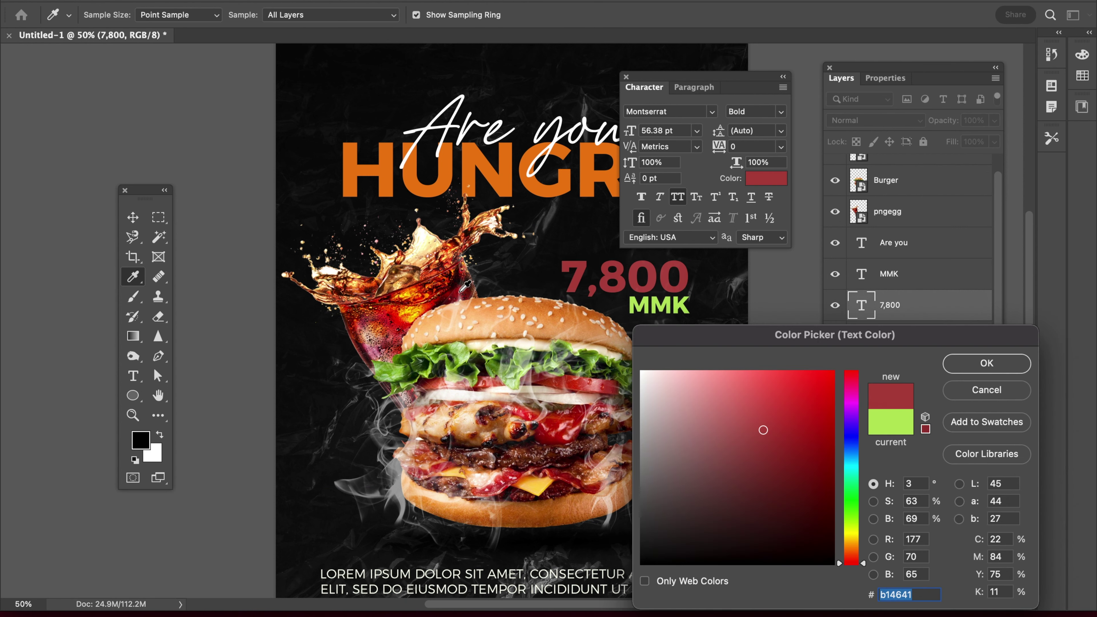
pyautogui.click(822, 384)
pyautogui.click(825, 381)
pyautogui.click(958, 366)
# Make MMK white and move it up closer to the price
pyautogui.press('v')
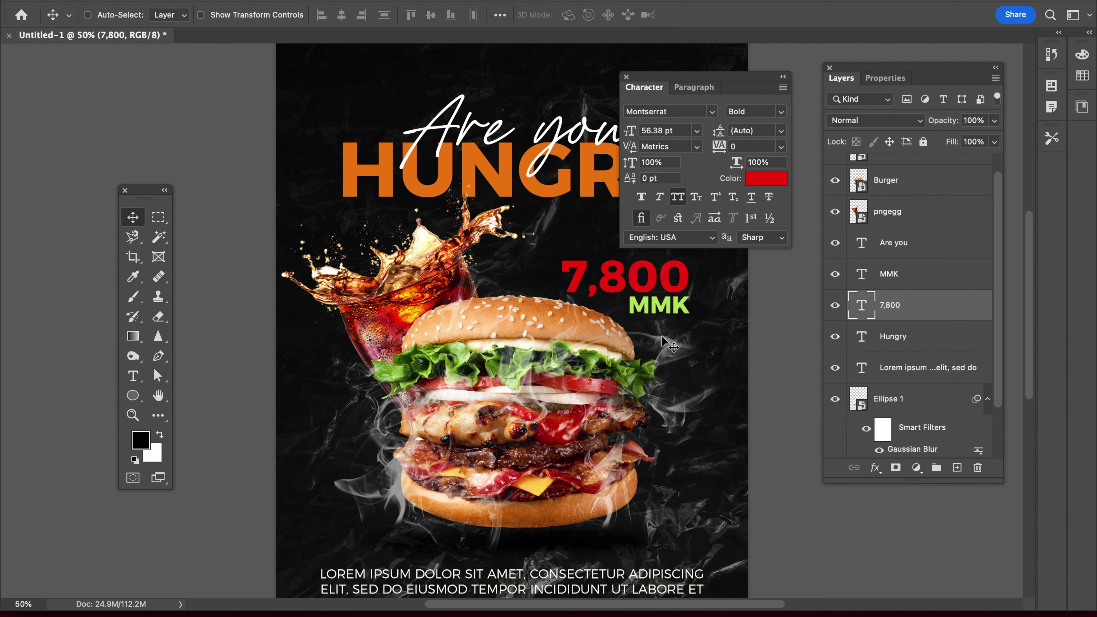
pyautogui.click(676, 307)
pyautogui.press('ctrl')
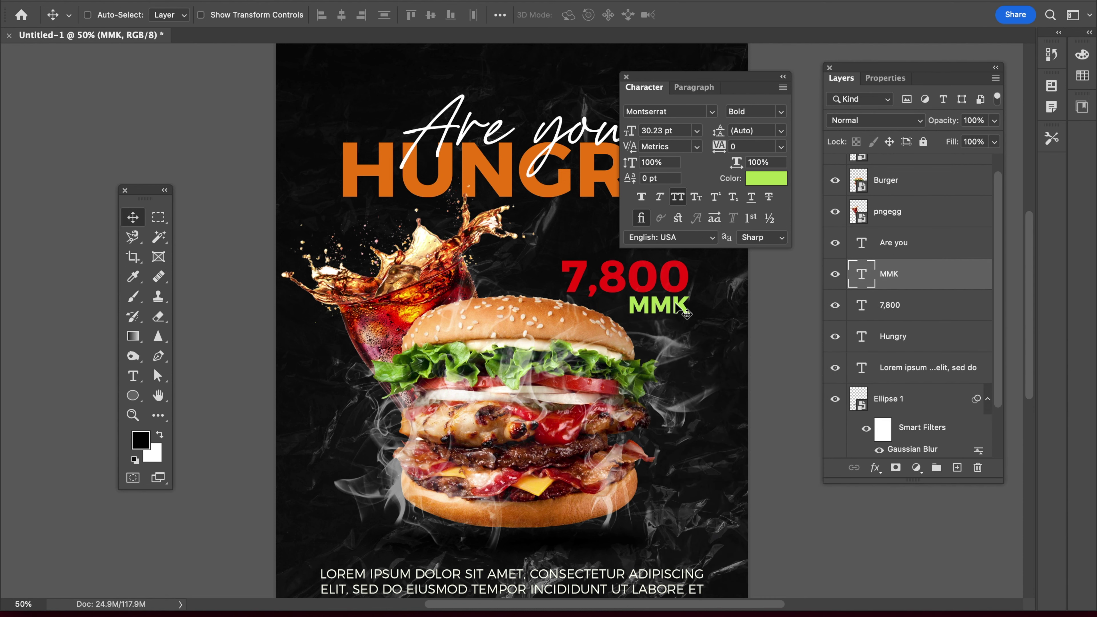
pyautogui.hotkey('alt', 'BackSpace')
pyautogui.hotkey('ctrl', 'BackSpace')
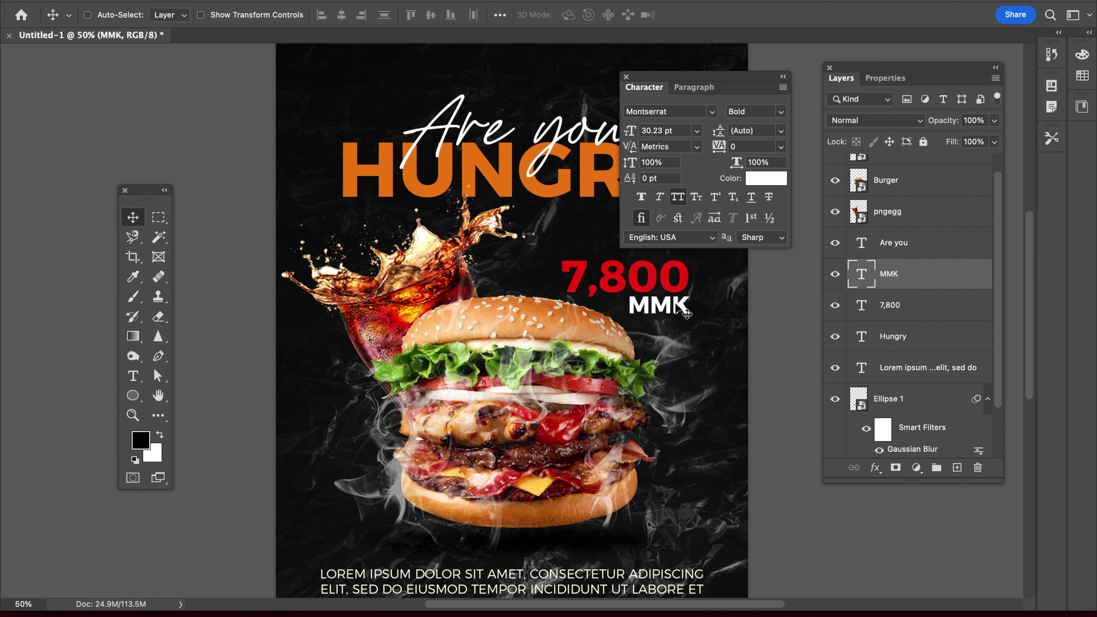
pyautogui.moveTo(680, 304); pyautogui.dragTo(686, 302)
pyautogui.hotkey('shift', 'Up')
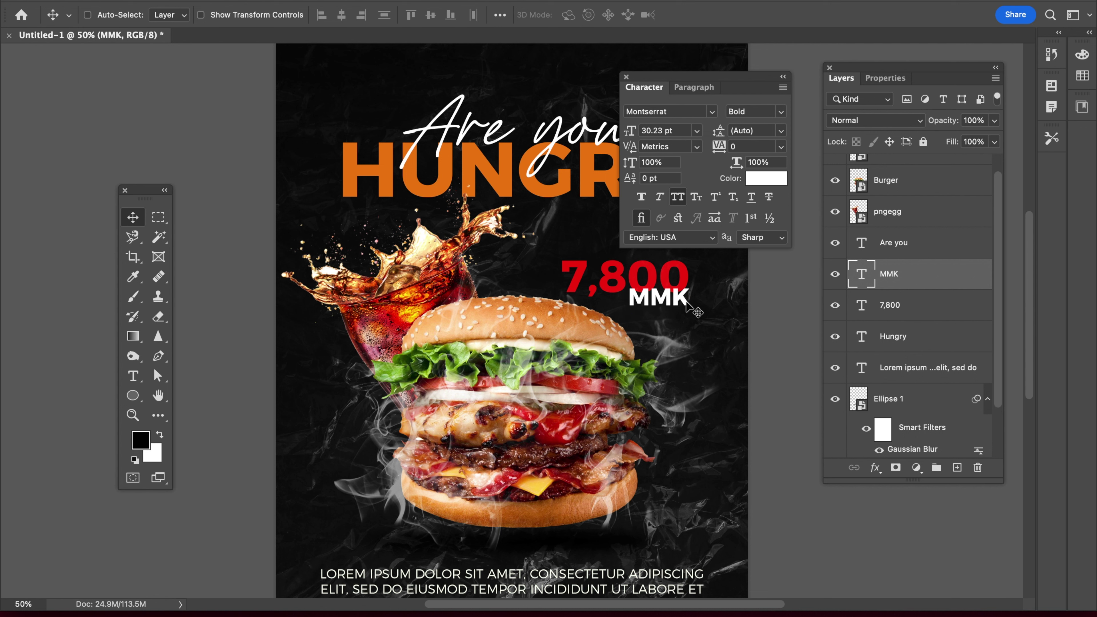
# Move 7,800 and MMK left together and preview the poster
pyautogui.hotkey('ctrl', '-')
pyautogui.hotkey('ctrl', '+')
pyautogui.hotkey('ctrl', '+')
pyautogui.keyDown('ctrl'); pyautogui.keyDown('shift'); pyautogui.click(562, 262); pyautogui.keyUp('shift'); pyautogui.keyUp('ctrl')
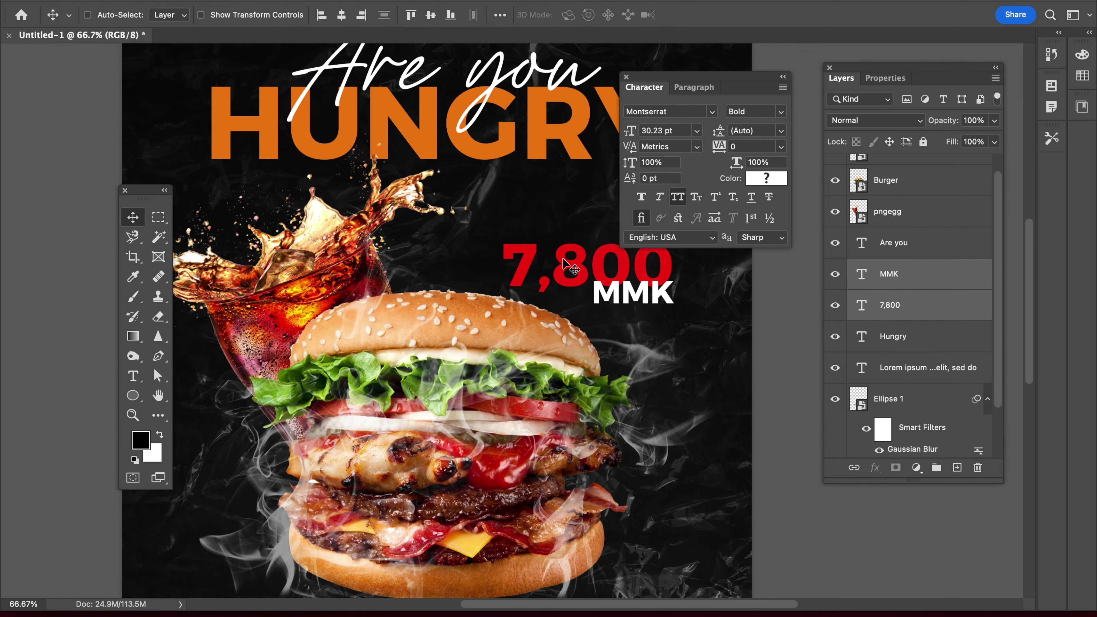
pyautogui.moveTo(633, 273); pyautogui.dragTo(597, 277)
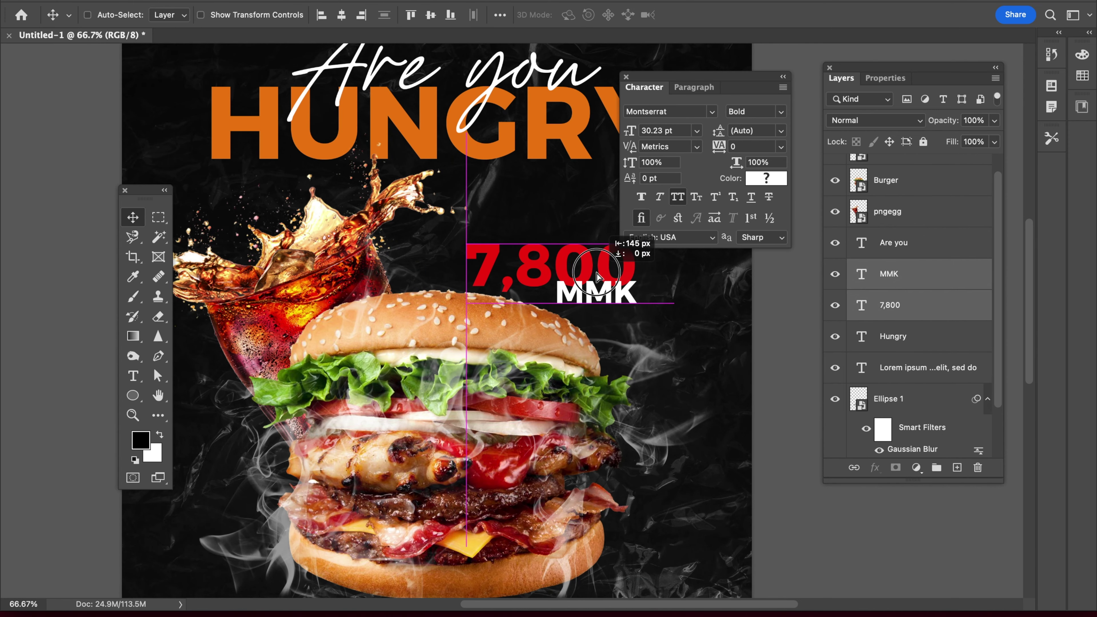
pyautogui.moveTo(597, 277); pyautogui.dragTo(597, 276)
pyautogui.press('Tab')
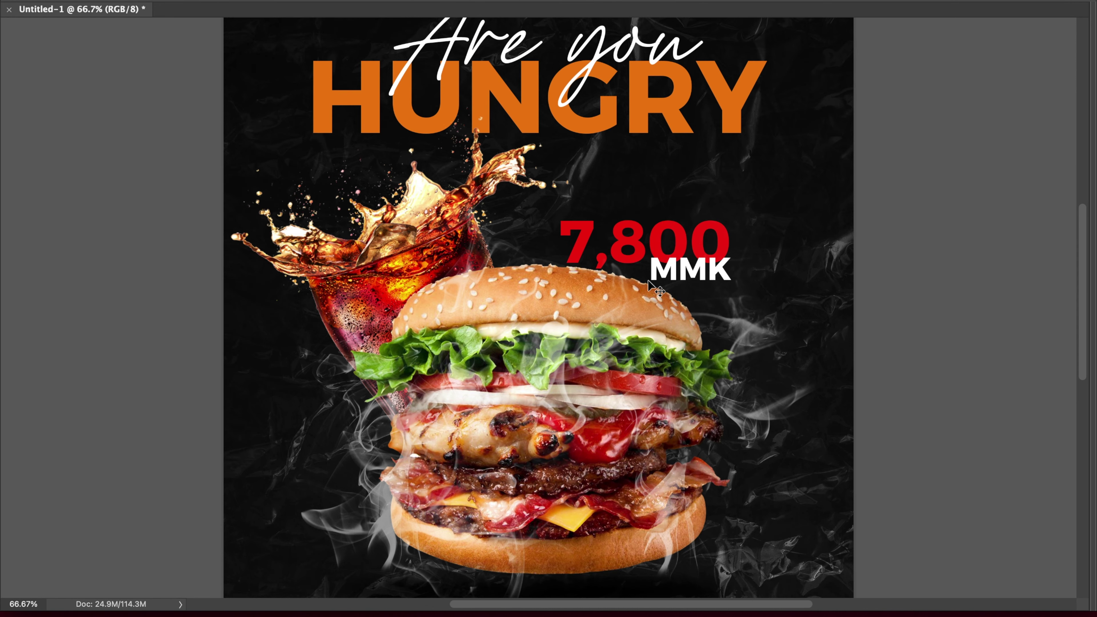
pyautogui.press('Tab')
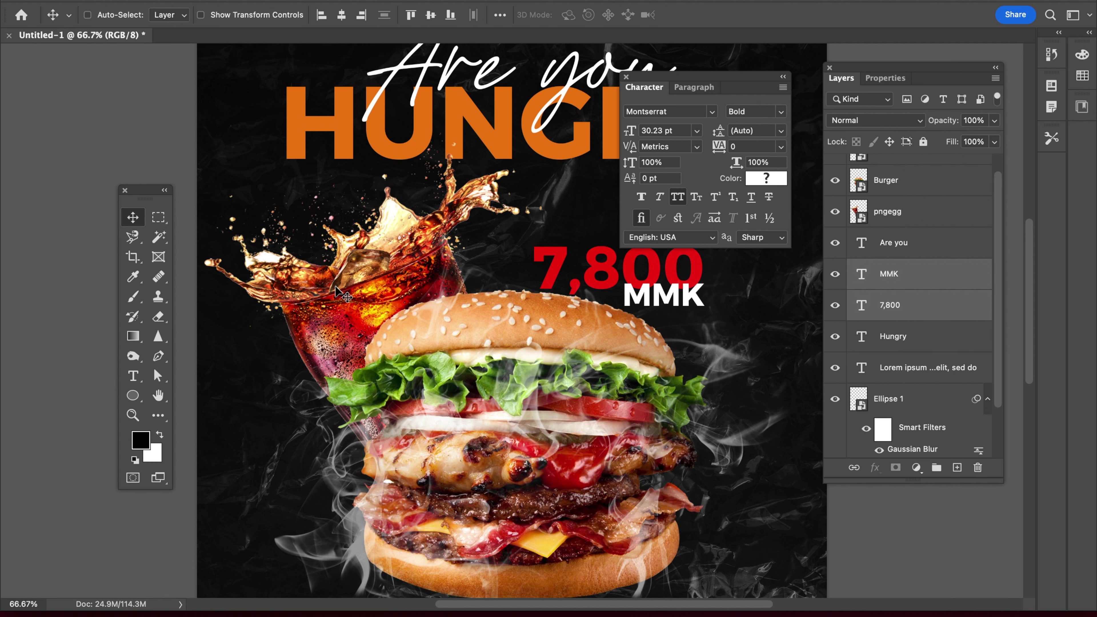
# Draw a wide rectangle over the price, then delete it
pyautogui.click(133, 397)
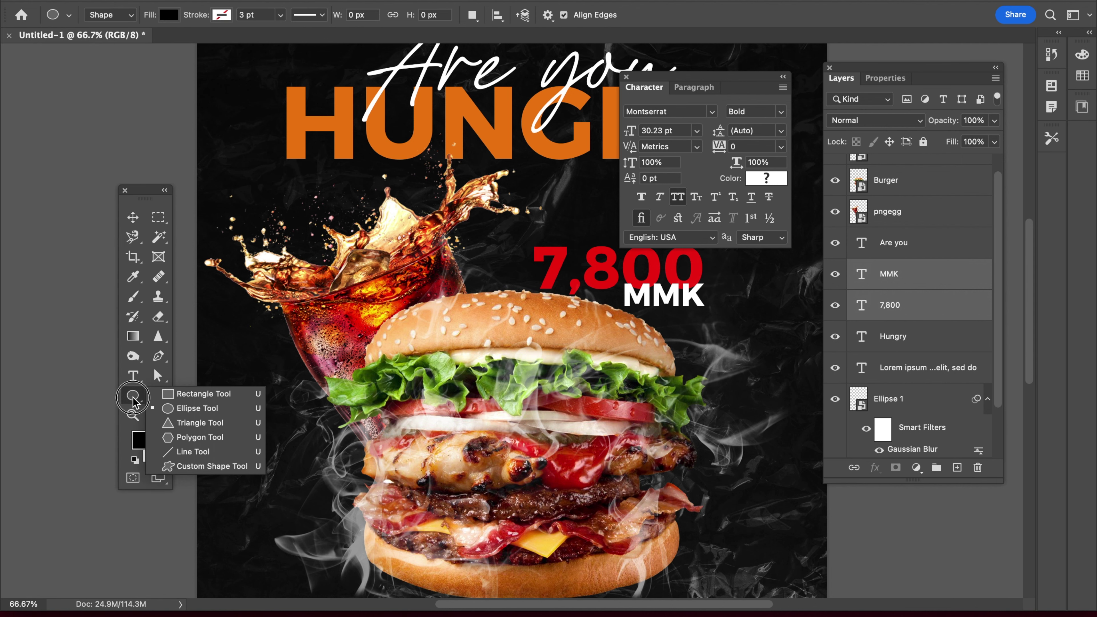
pyautogui.click(203, 391)
pyautogui.press('Tab')
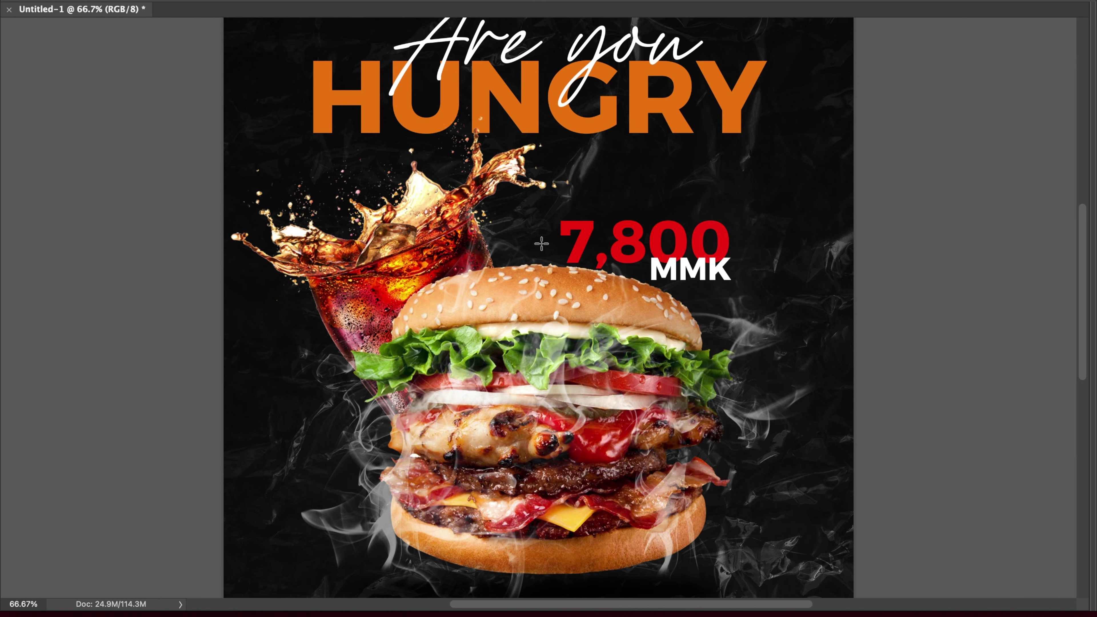
pyautogui.moveTo(465, 232); pyautogui.dragTo(819, 297)
pyautogui.moveTo(697, 260); pyautogui.dragTo(494, 286)
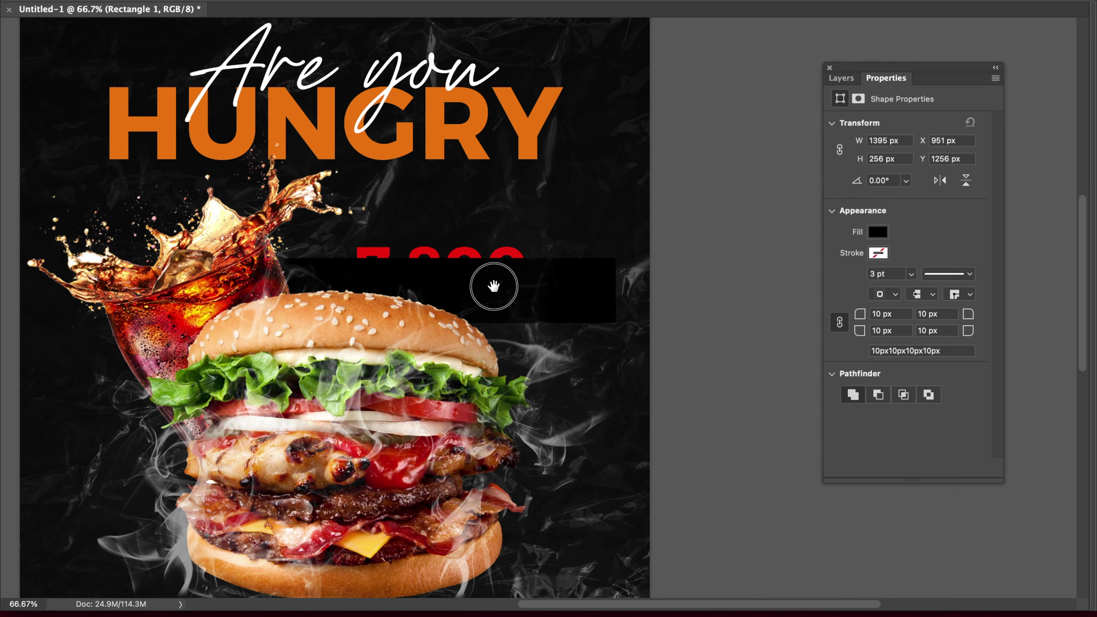
pyautogui.click(842, 78)
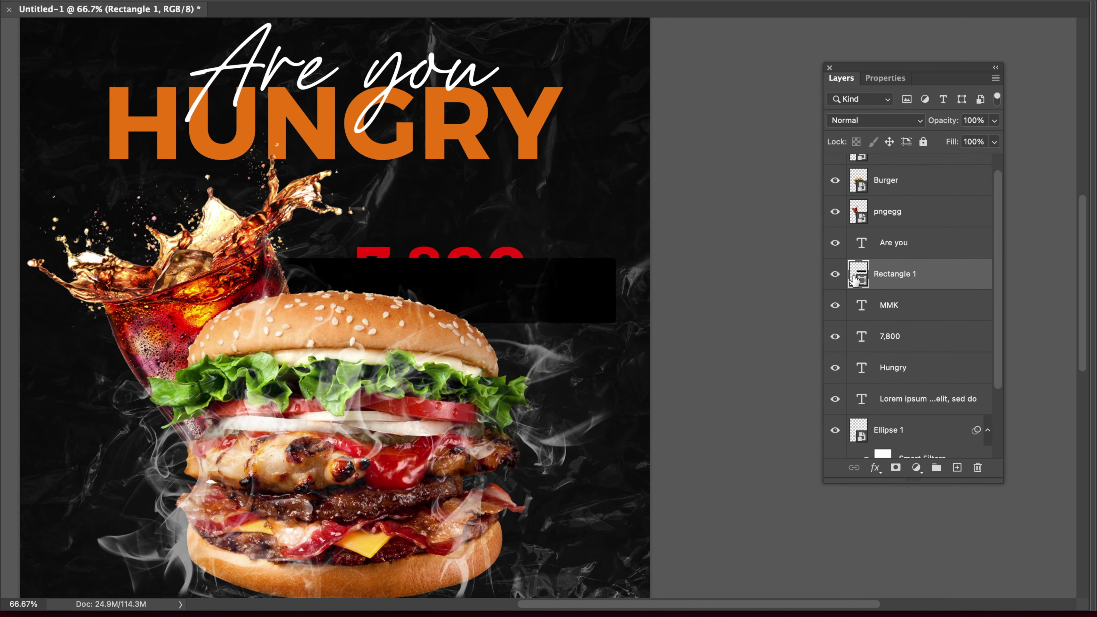
pyautogui.press('Tab')
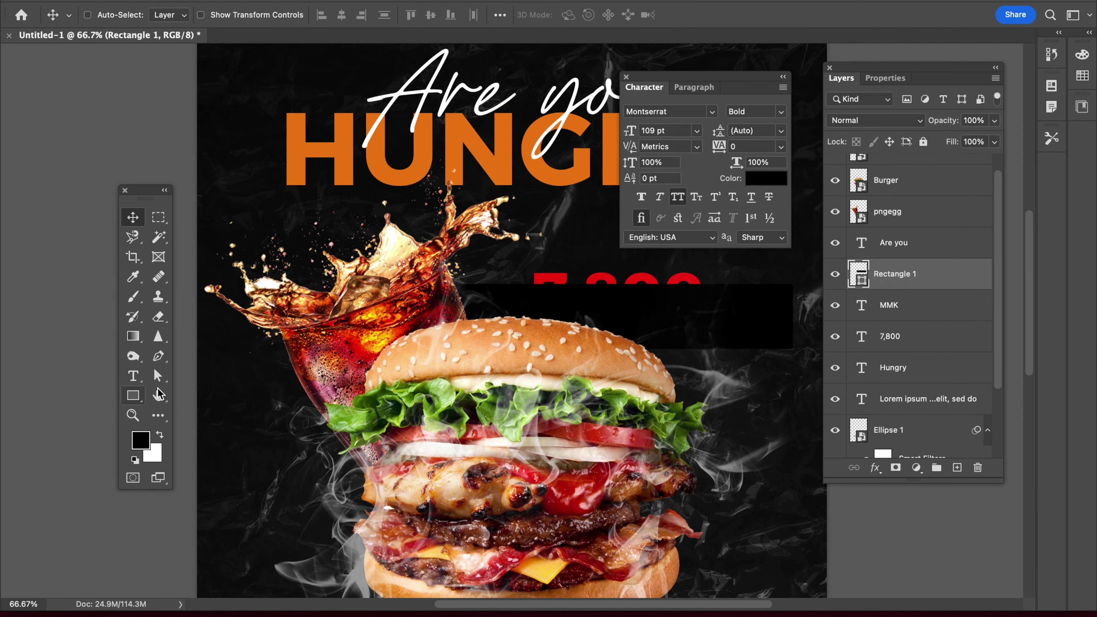
pyautogui.press('Tab')
pyautogui.press('v')
pyautogui.press('Delete')
pyautogui.press('Tab')
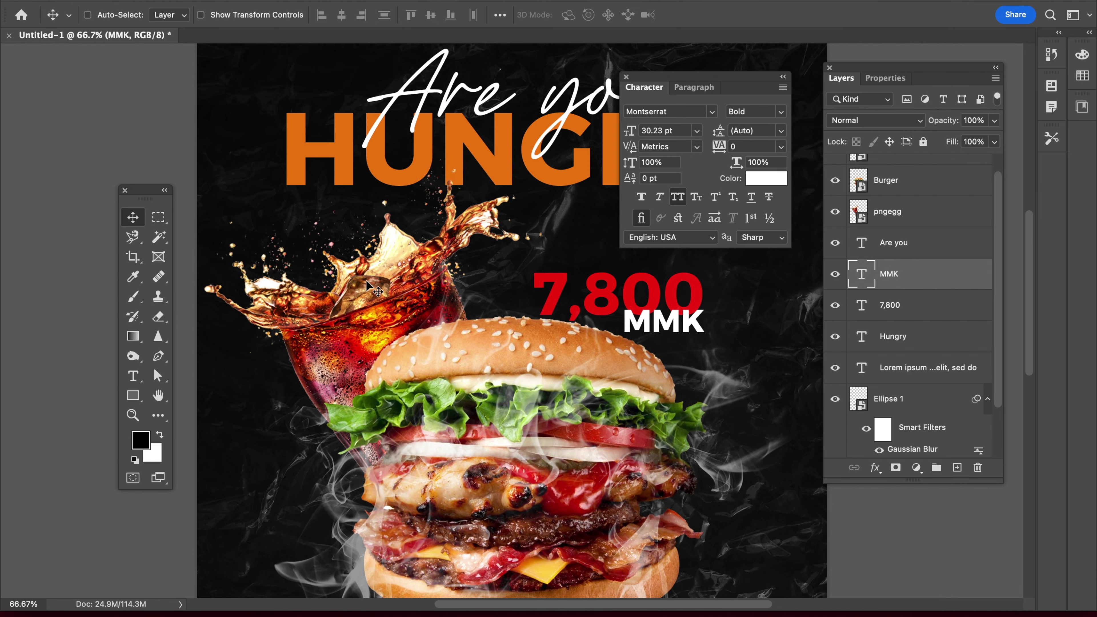
# Redraw a black rectangle across the price and MMK with 0 corner radius
pyautogui.click(131, 398)
pyautogui.moveTo(445, 288); pyautogui.dragTo(787, 345)
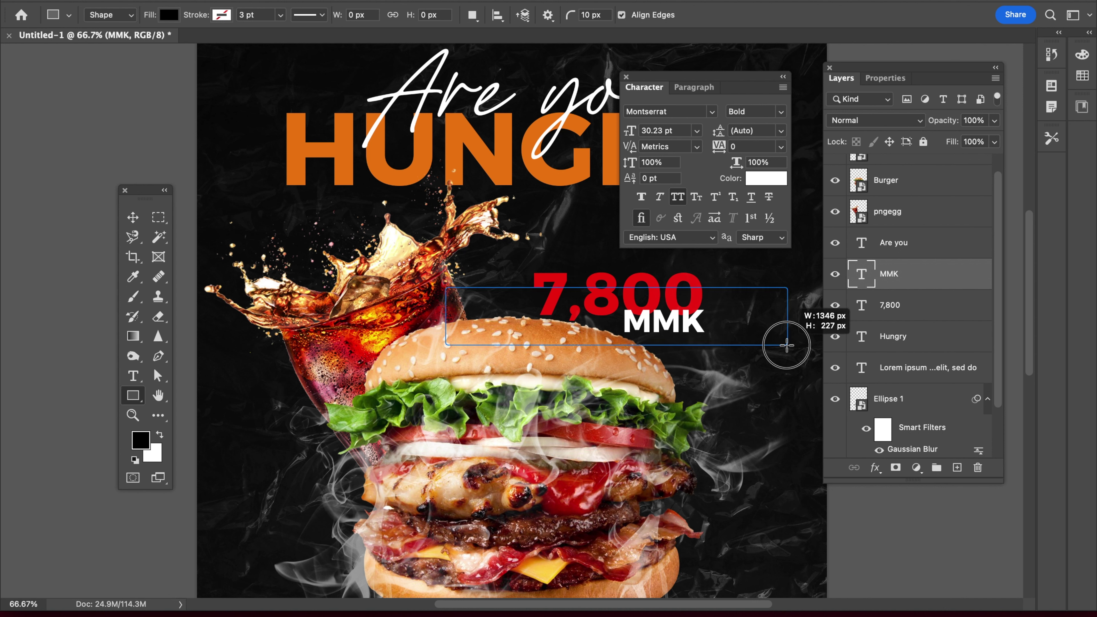
pyautogui.moveTo(787, 345); pyautogui.dragTo(787, 345)
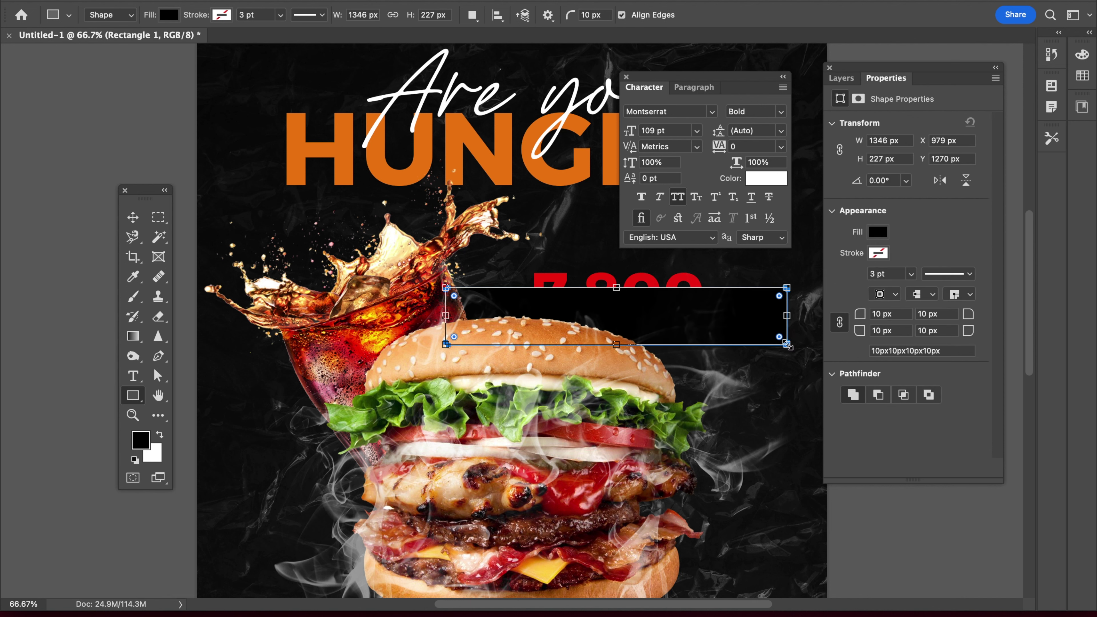
pyautogui.click(891, 314)
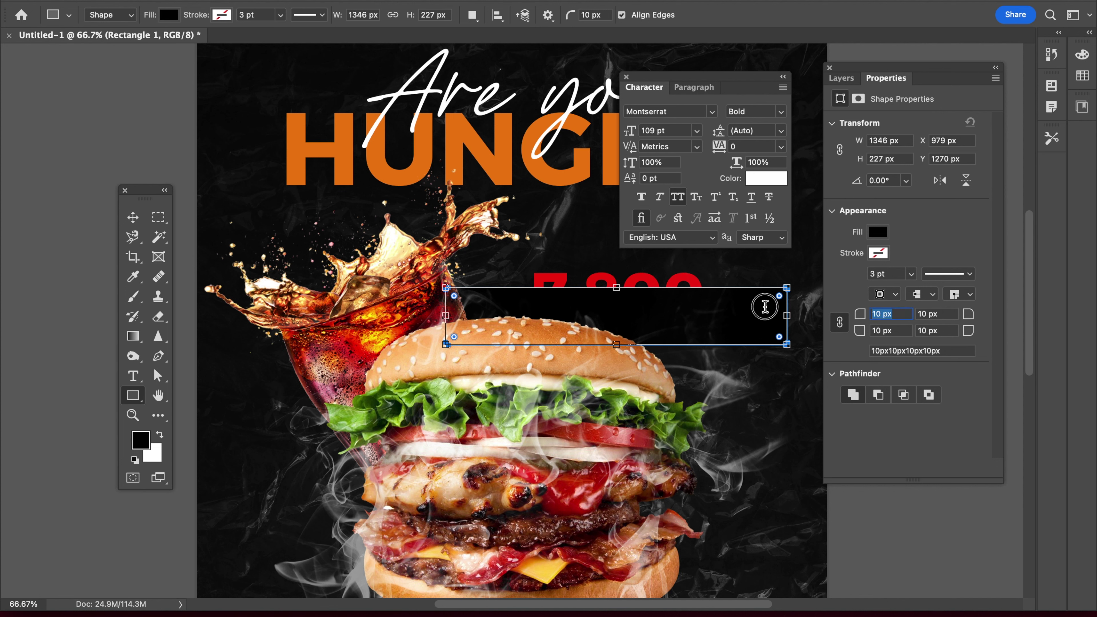
pyautogui.write('0')
pyautogui.press('Return')
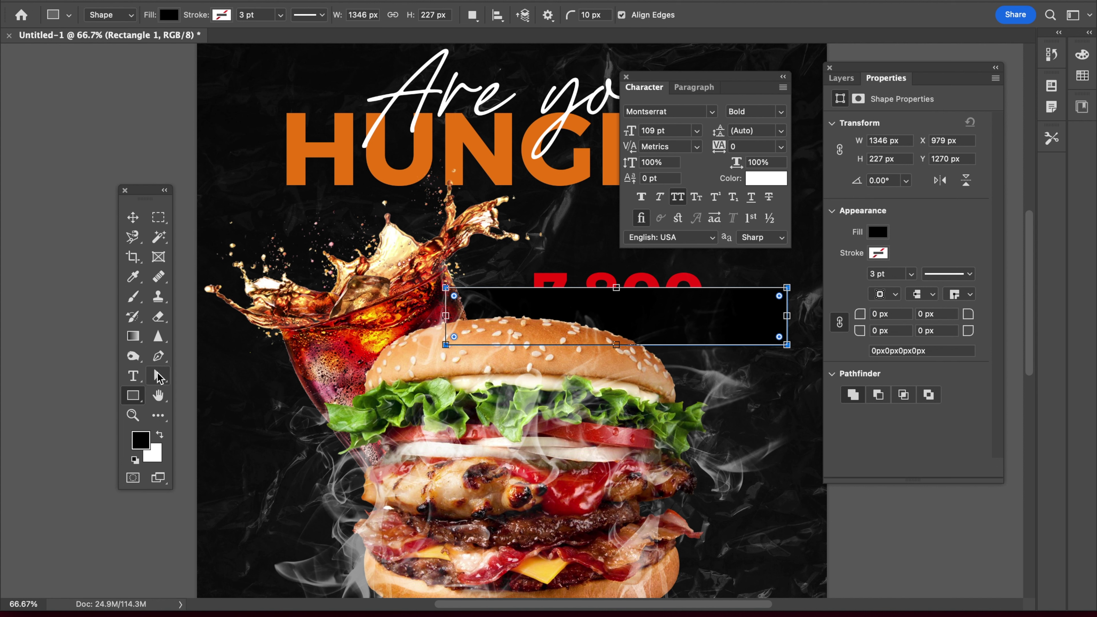
# Slant the banner's right edge by dragging its bottom-right anchor left
pyautogui.click(158, 376)
pyautogui.press('Tab')
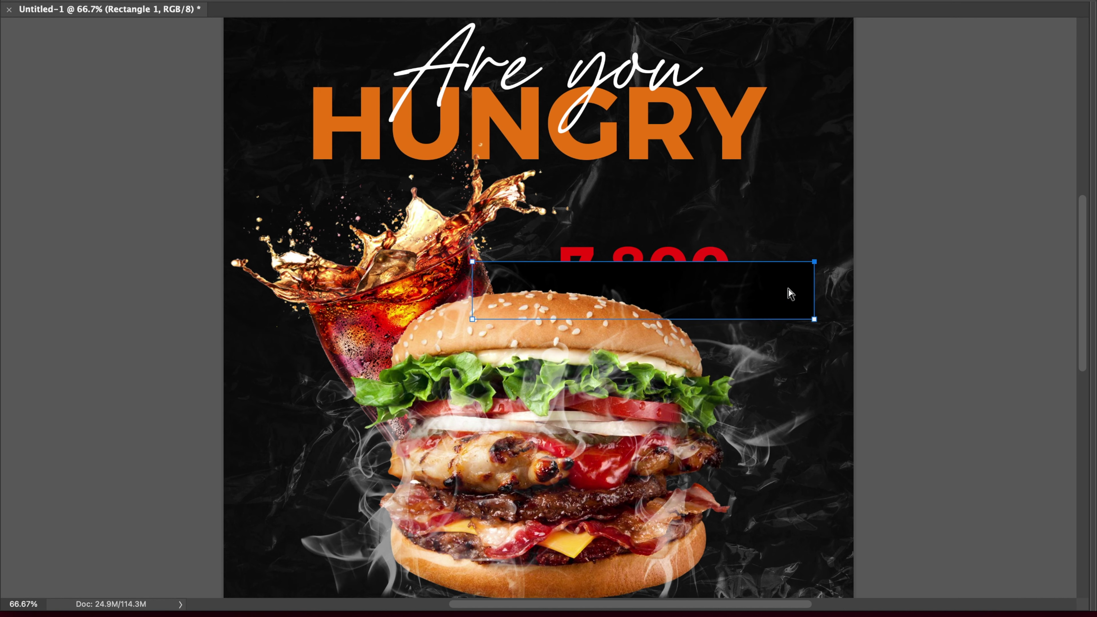
pyautogui.click(814, 319)
pyautogui.moveTo(814, 319); pyautogui.dragTo(793, 320)
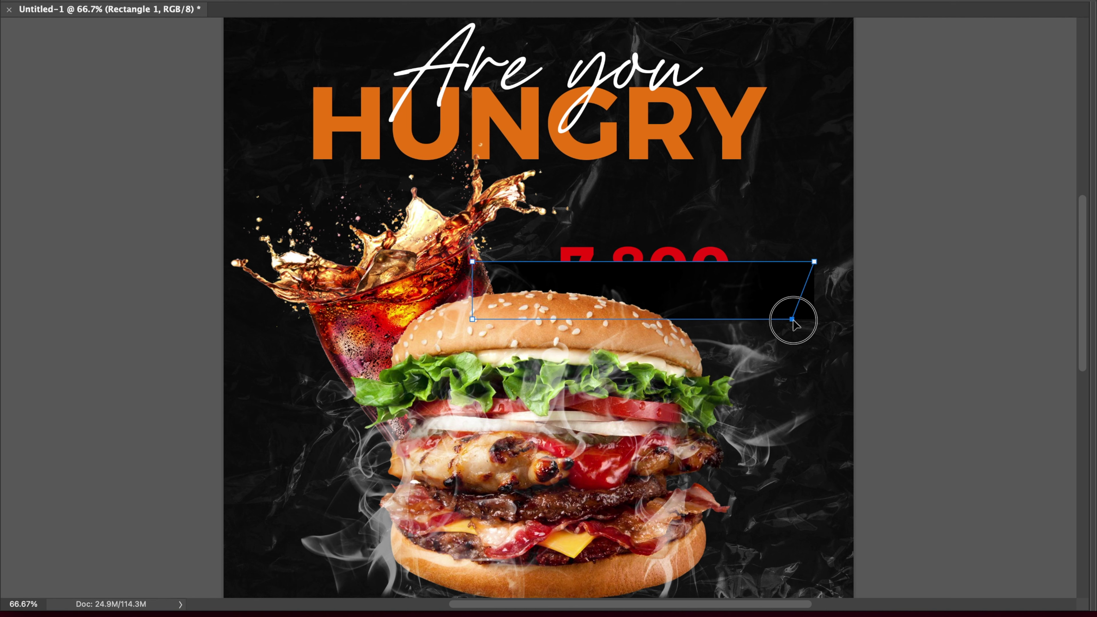
pyautogui.click(522, 245)
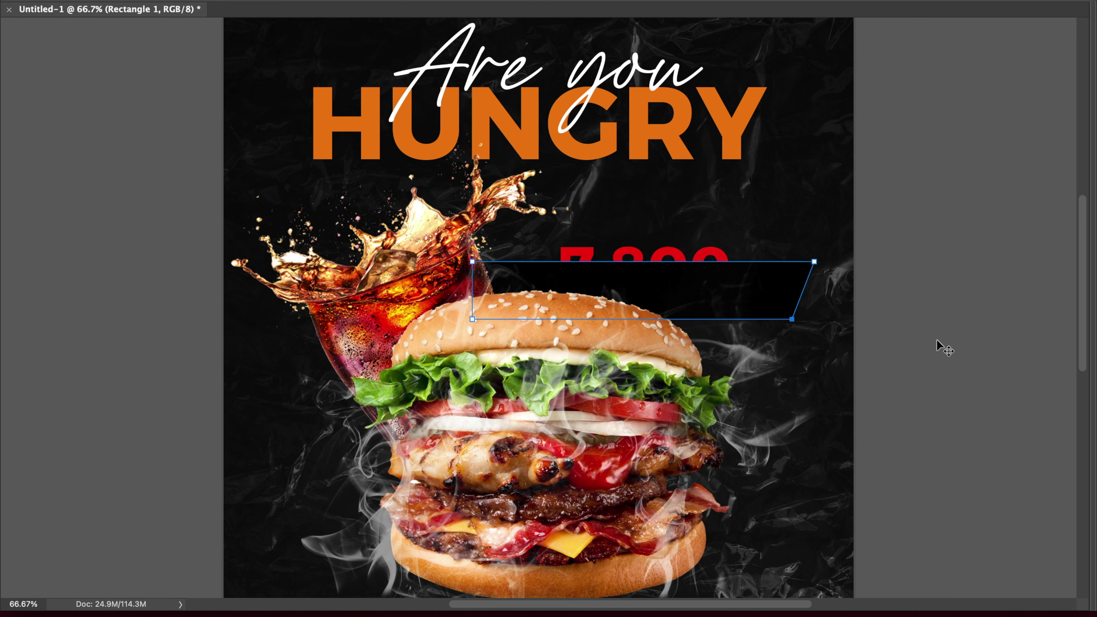
pyautogui.press('Tab')
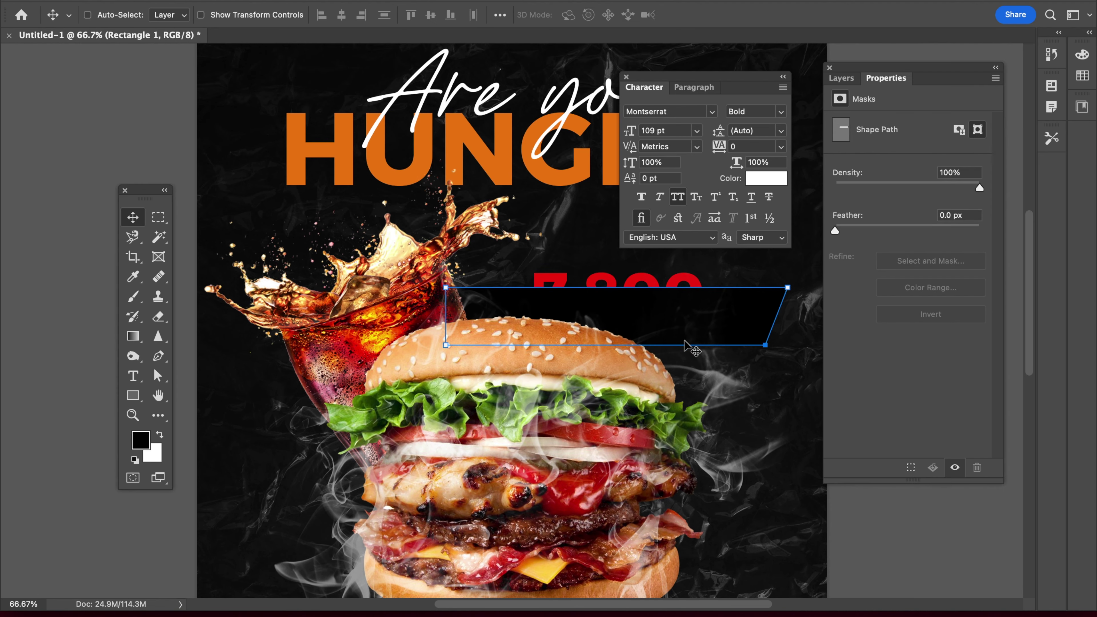
# Fill the banner with the price's red and place it beneath the price layer
pyautogui.press('i')
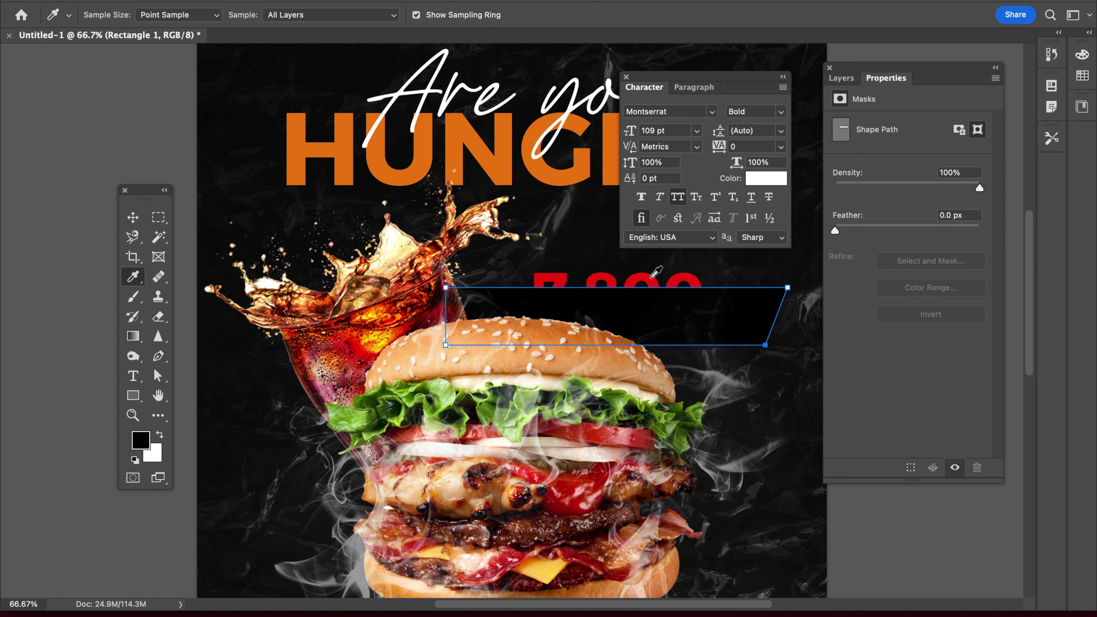
pyautogui.click(651, 277)
pyautogui.press('v')
pyautogui.hotkey('alt', 'BackSpace')
pyautogui.press('Tab')
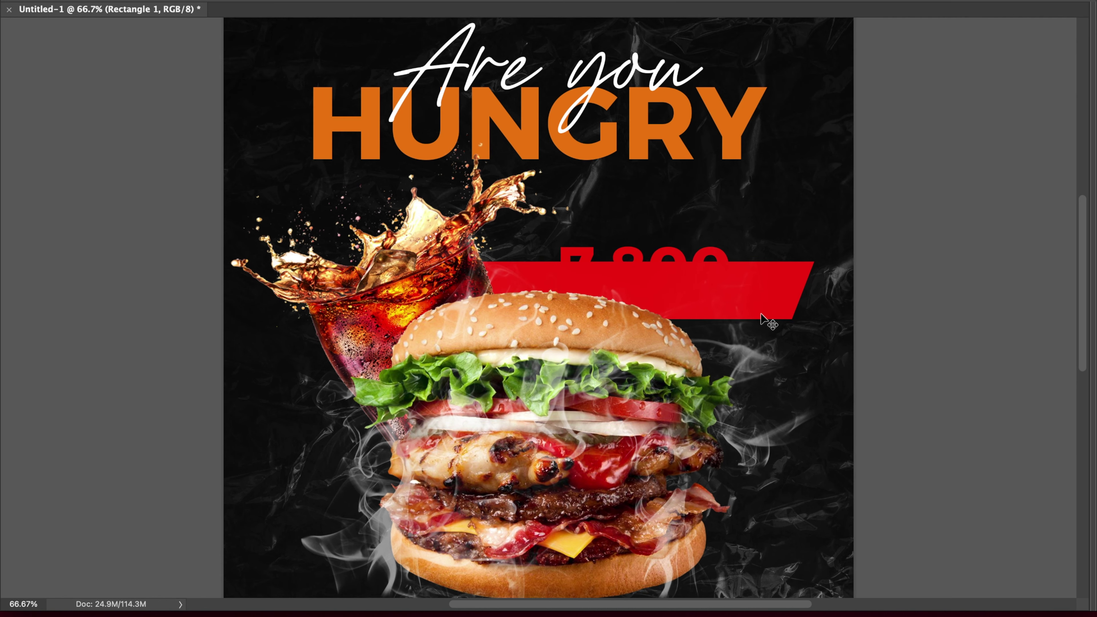
pyautogui.press('Tab')
pyautogui.click(842, 78)
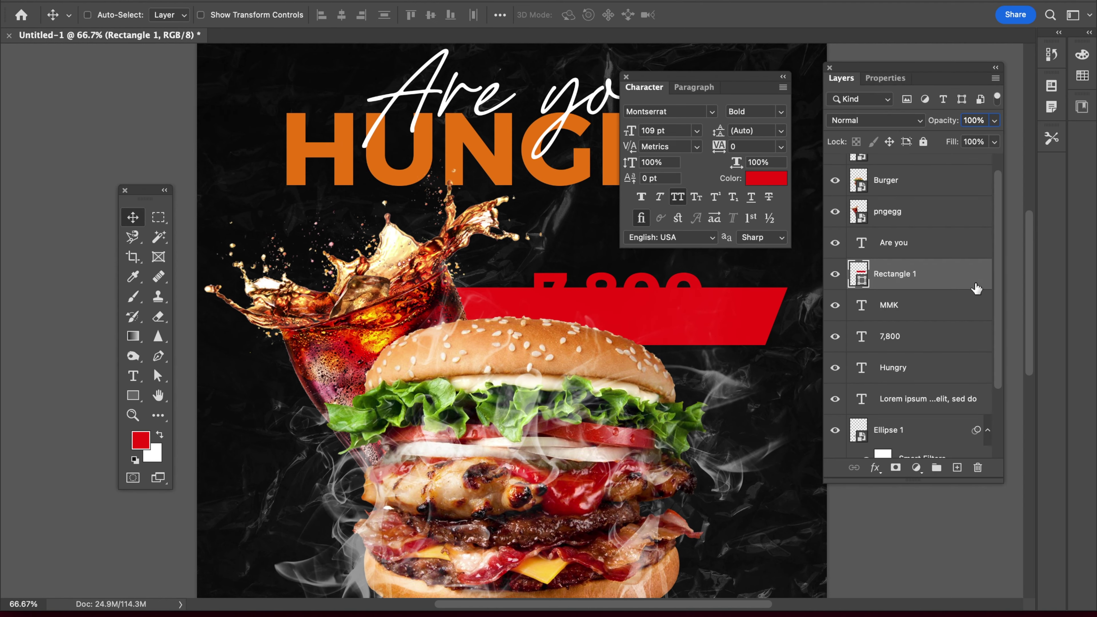
pyautogui.moveTo(922, 280); pyautogui.dragTo(911, 348)
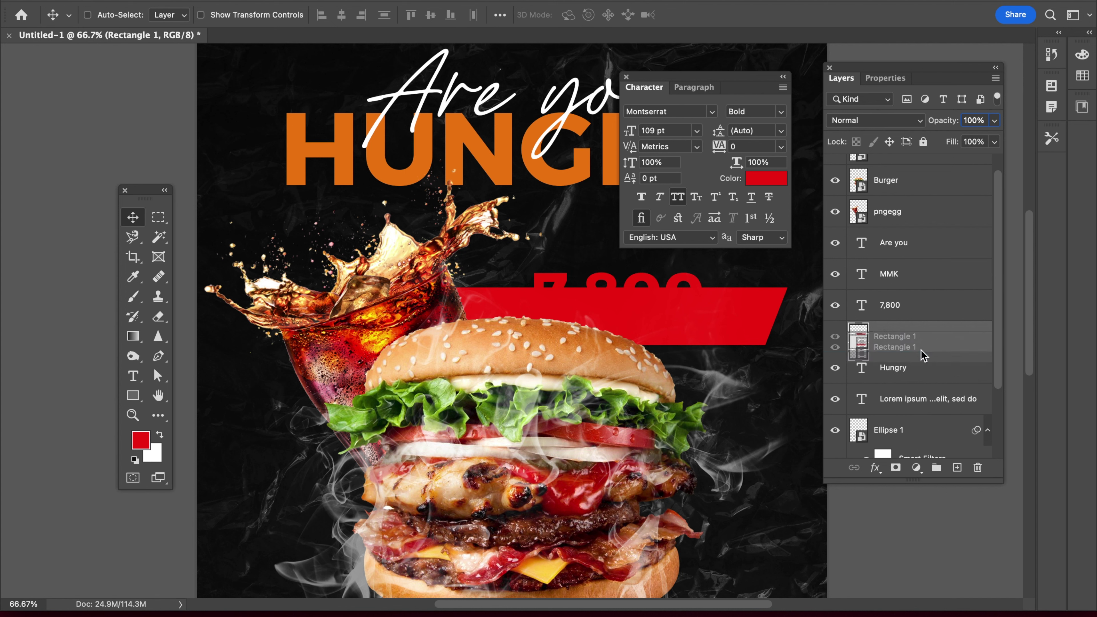
# Nudge MMK down and left, then shift 7,800 MMK right on the banner
pyautogui.click(911, 309)
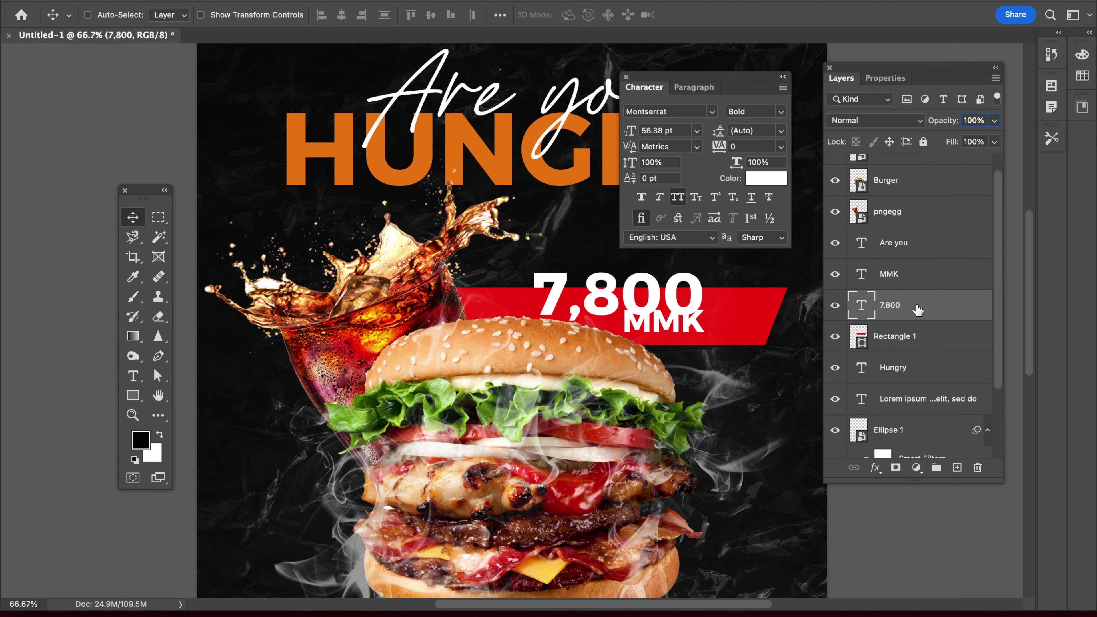
pyautogui.press('Tab')
pyautogui.scroll(1, 725, 278)
pyautogui.click(718, 312)
pyautogui.press('Down')
pyautogui.press('Down')
pyautogui.press('Down')
pyautogui.press('Left')
pyautogui.press('Left')
pyautogui.press('Left')
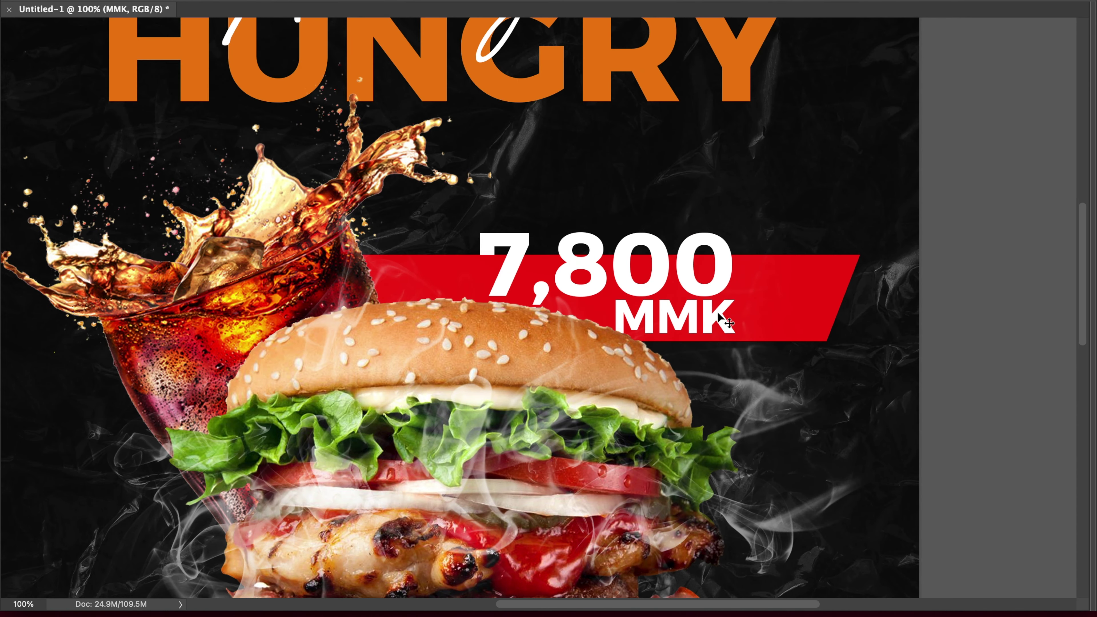
pyautogui.press('Left')
pyautogui.press('Left')
pyautogui.press('Left')
pyautogui.press('Left')
pyautogui.press('Left')
pyautogui.press('Left')
pyautogui.click(690, 278)
pyautogui.moveTo(737, 261); pyautogui.dragTo(763, 273)
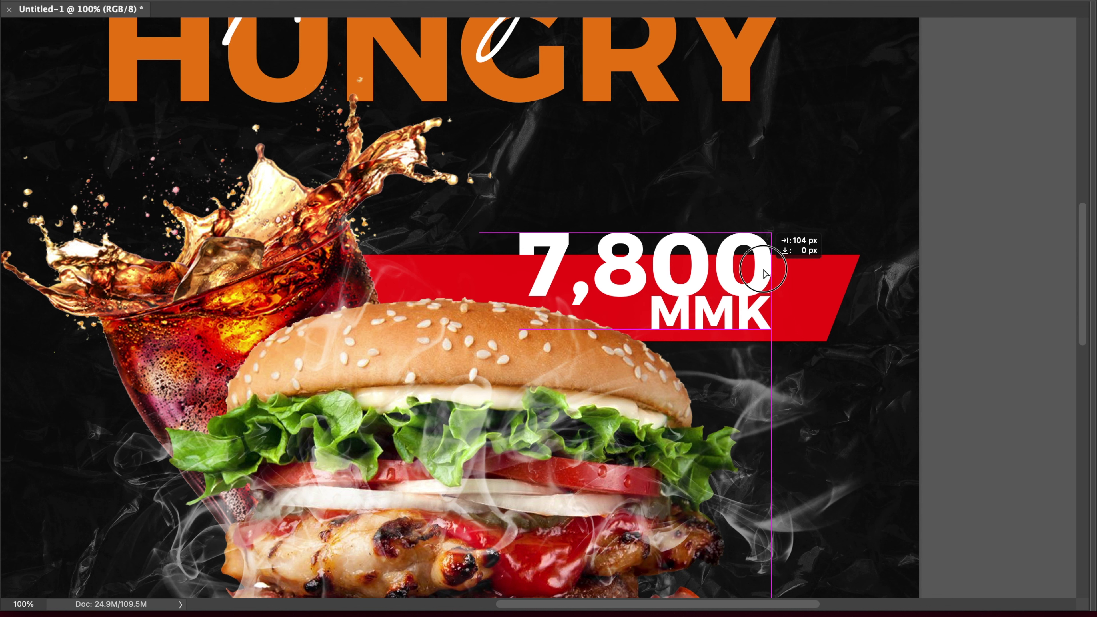
# Position 7,800 on the banner's right side with MMK tucked beneath it
pyautogui.keyDown('alt'); pyautogui.click(881, 317); pyautogui.keyUp('alt')
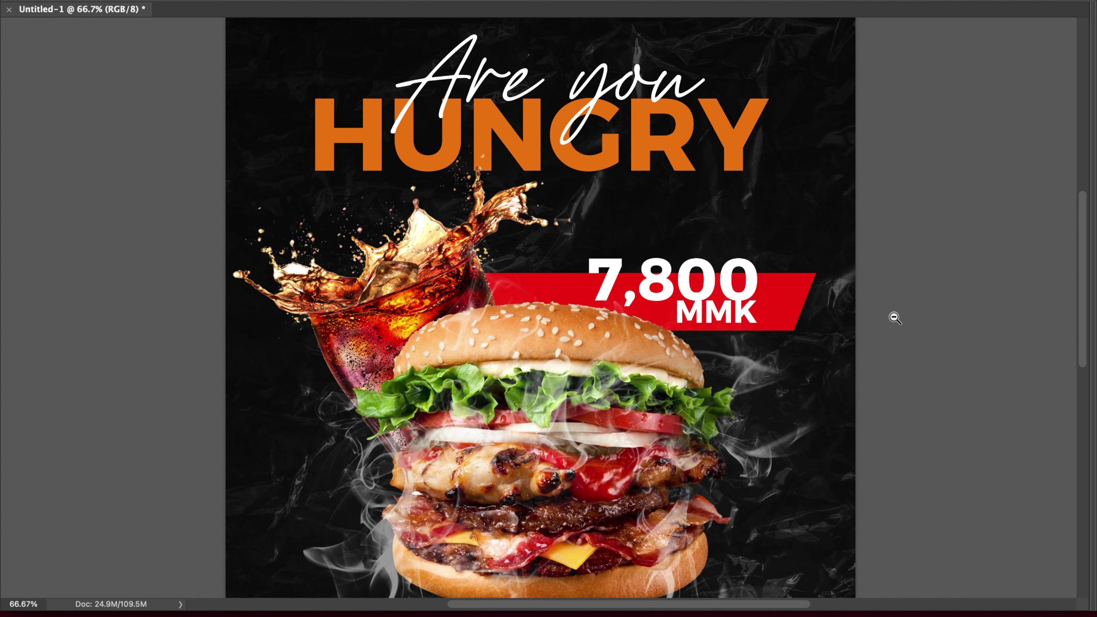
pyautogui.click(726, 286)
pyautogui.click(726, 286)
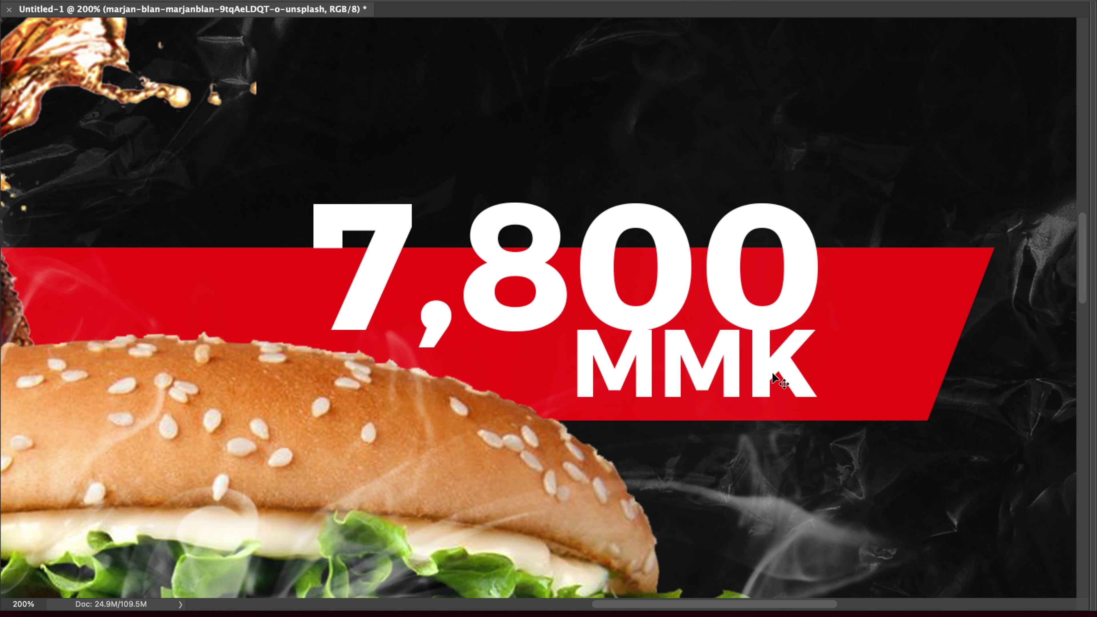
pyautogui.moveTo(763, 372); pyautogui.dragTo(810, 426)
pyautogui.moveTo(792, 304)
pyautogui.mouseDown()
pyautogui.moveTo(815, 325)
pyautogui.moveTo(841, 321)
pyautogui.mouseUp()
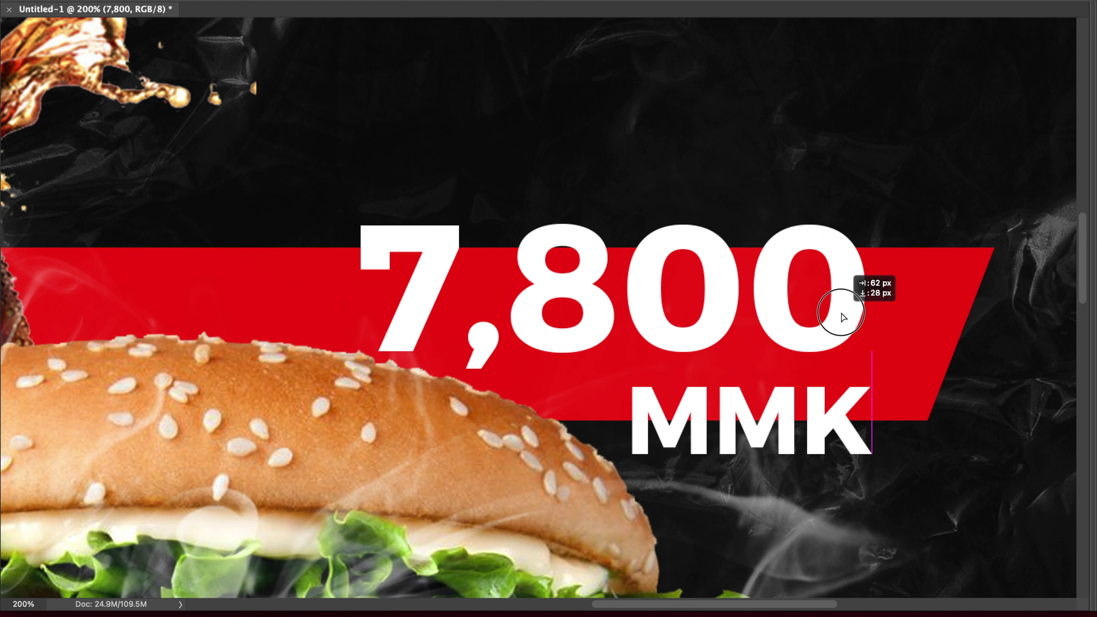
pyautogui.moveTo(840, 322); pyautogui.dragTo(840, 307)
pyautogui.click(818, 433)
pyautogui.moveTo(816, 434); pyautogui.dragTo(810, 396)
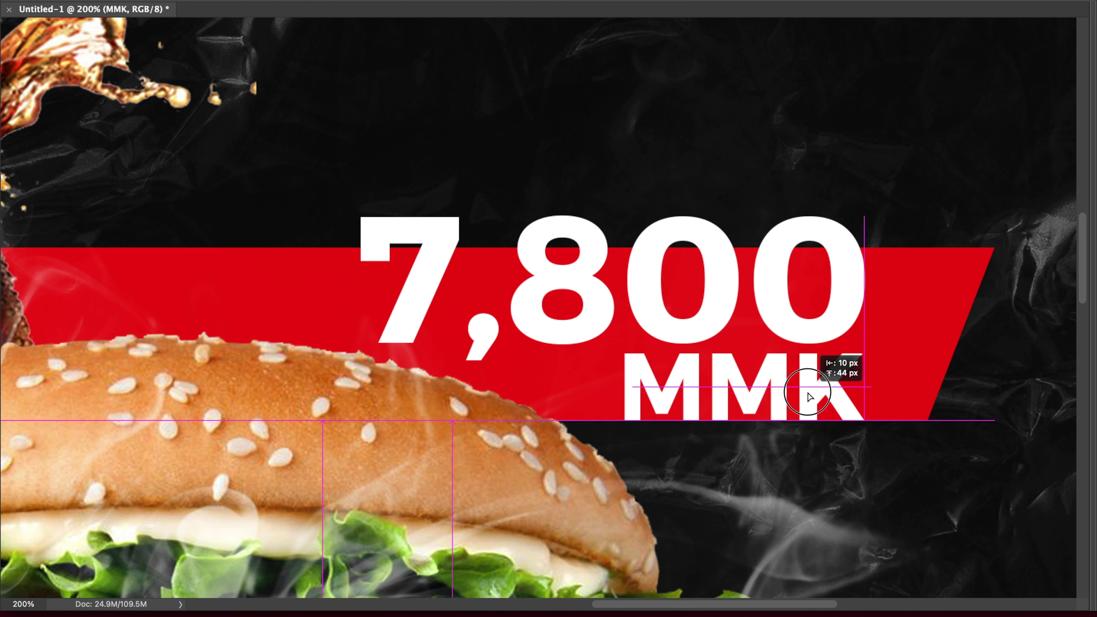
pyautogui.moveTo(809, 397); pyautogui.dragTo(809, 397)
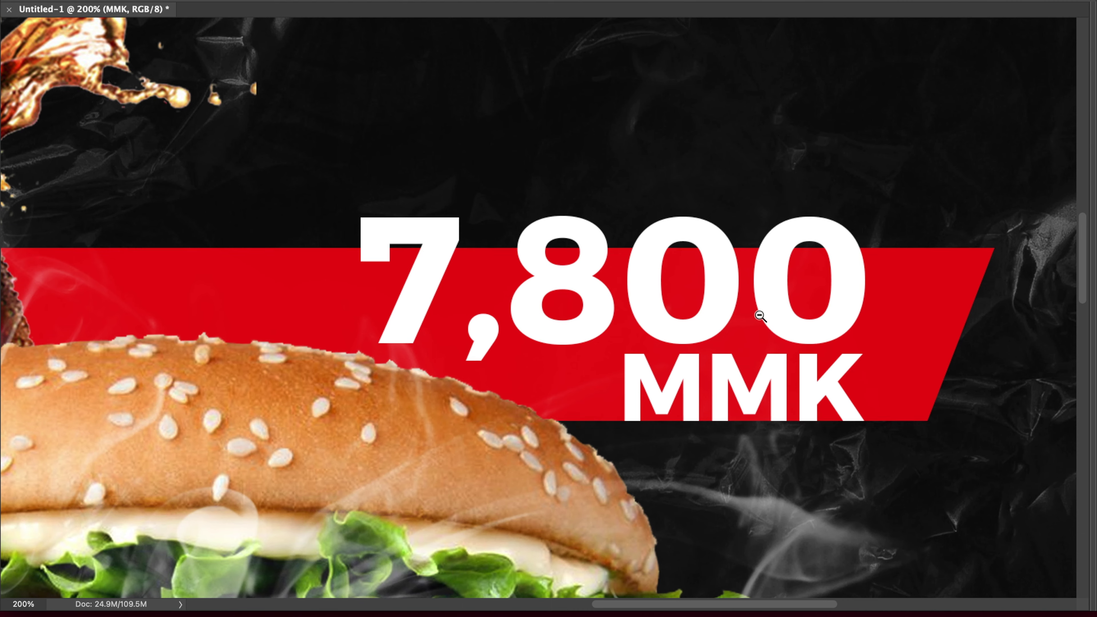
# View the poster at 50% and start stretching the red banner to 284 px tall
pyautogui.keyDown('alt'); pyautogui.click(762, 314); pyautogui.keyUp('alt')
pyautogui.keyDown('alt'); pyautogui.click(763, 313); pyautogui.keyUp('alt')
pyautogui.click(707, 276)
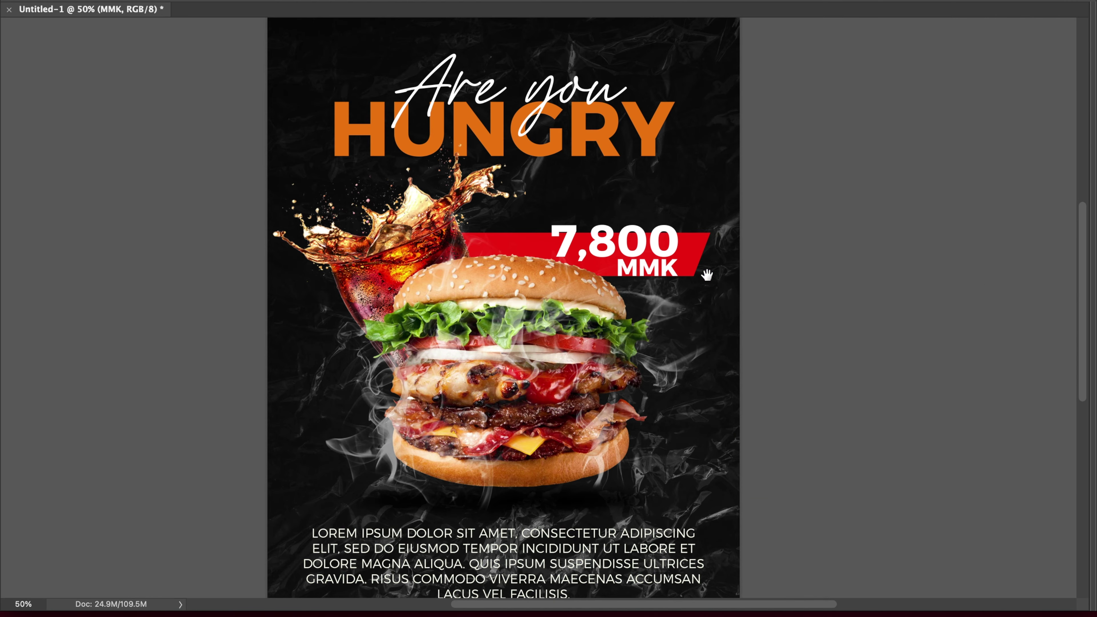
pyautogui.click(766, 236)
pyautogui.click(561, 276)
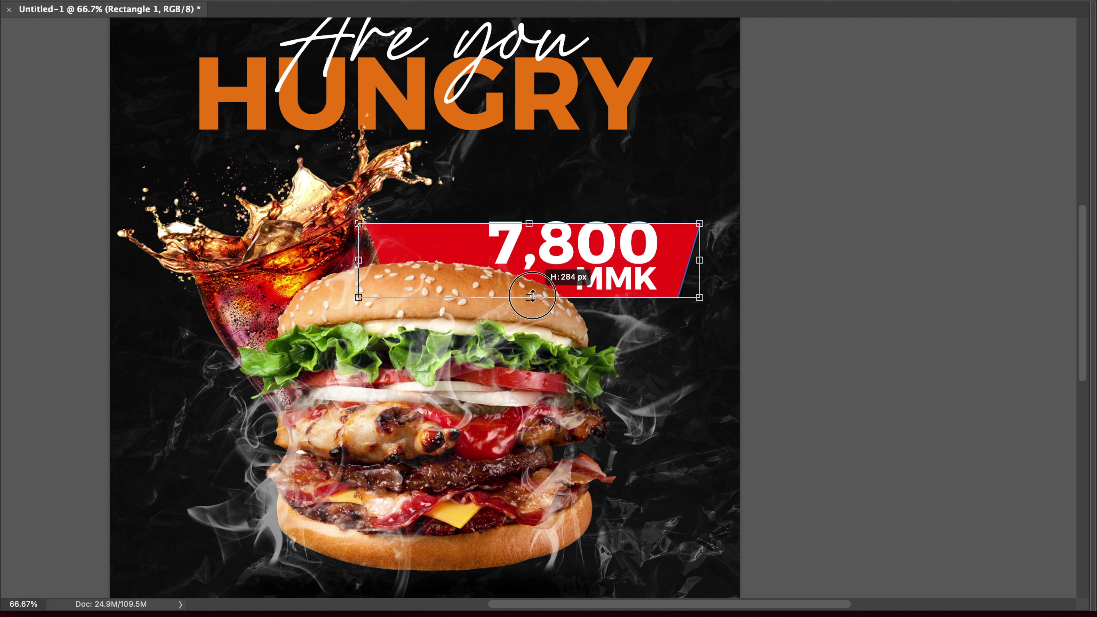
# Reduce the red banner's height slightly and nudge the price down and right
pyautogui.moveTo(531, 298); pyautogui.dragTo(530, 295)
pyautogui.press('Return')
pyautogui.scroll(1, 629, 240)
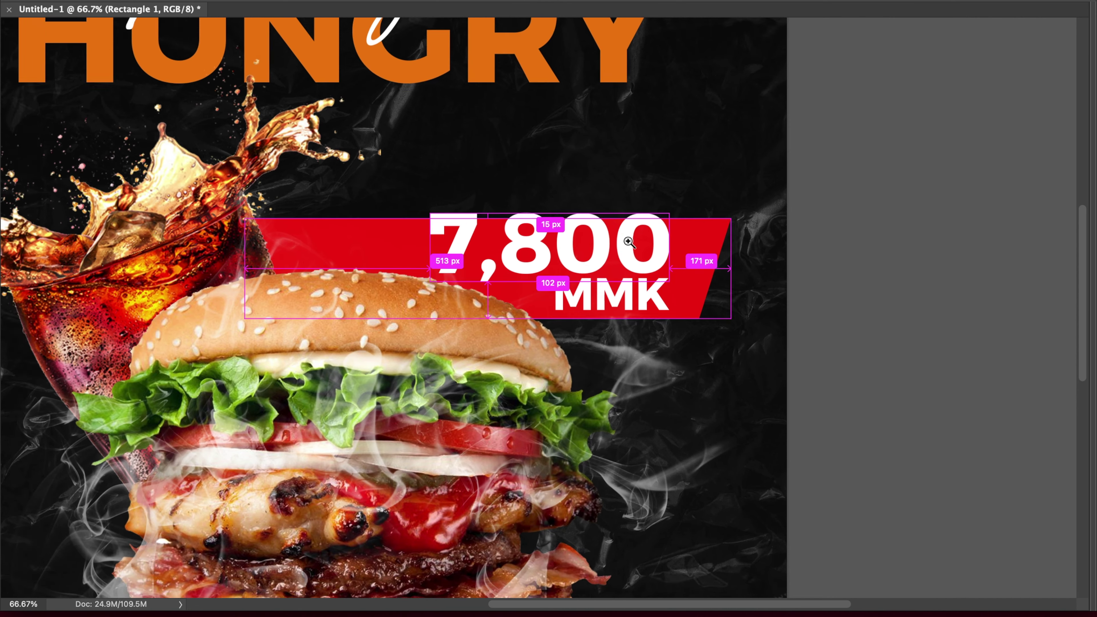
pyautogui.hotkey('shift', 'Down')
pyautogui.hotkey('shift', 'Down')
pyautogui.hotkey('shift', 'Right')
pyautogui.hotkey('shift', 'Right')
pyautogui.hotkey('shift', 'Right')
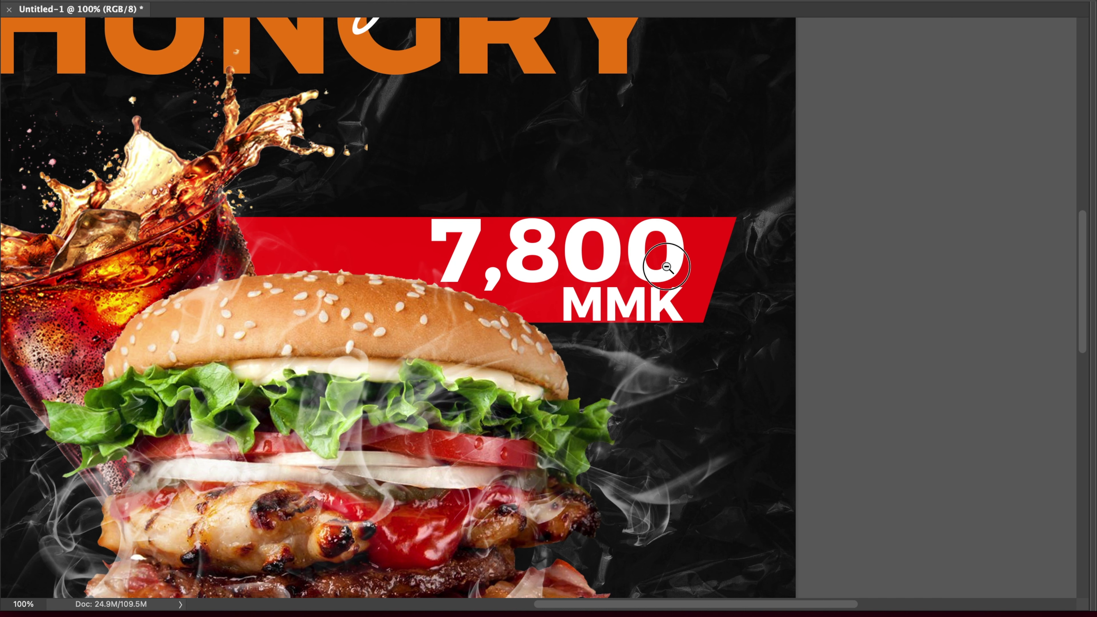
pyautogui.scroll(-2, 702, 275)
pyautogui.scroll(-1, 706, 274)
pyautogui.scroll(1, 617, 266)
# Scale the 7,800 MMK price text down slightly around its centre
pyautogui.hotkey('ctrl', 't')
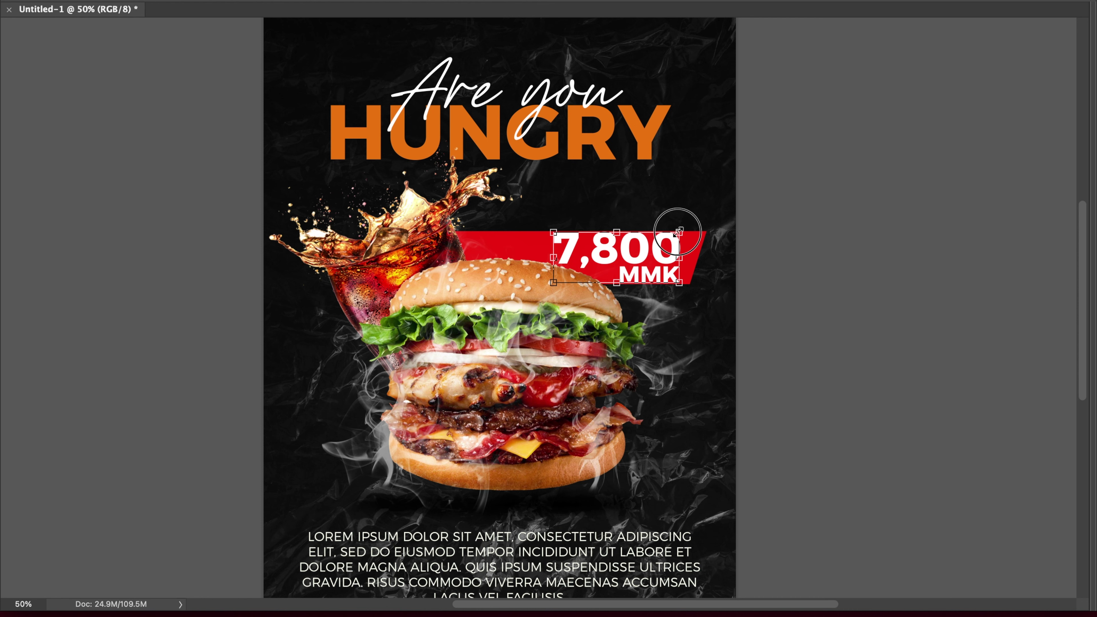
pyautogui.moveTo(682, 227); pyautogui.dragTo(675, 232)
pyautogui.press('Return')
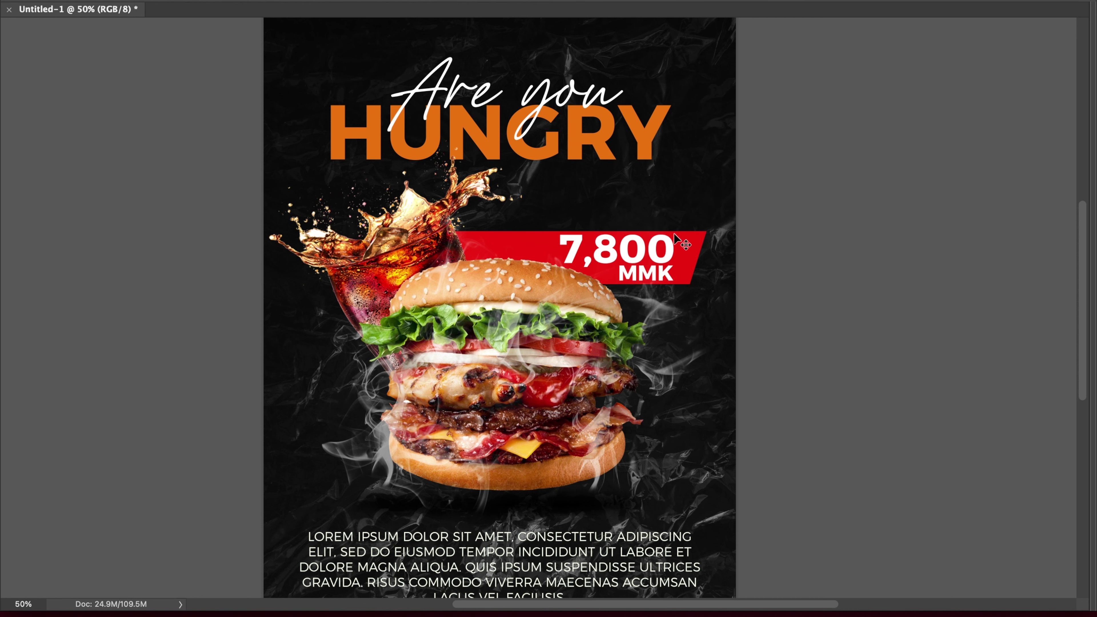
pyautogui.press('Tab')
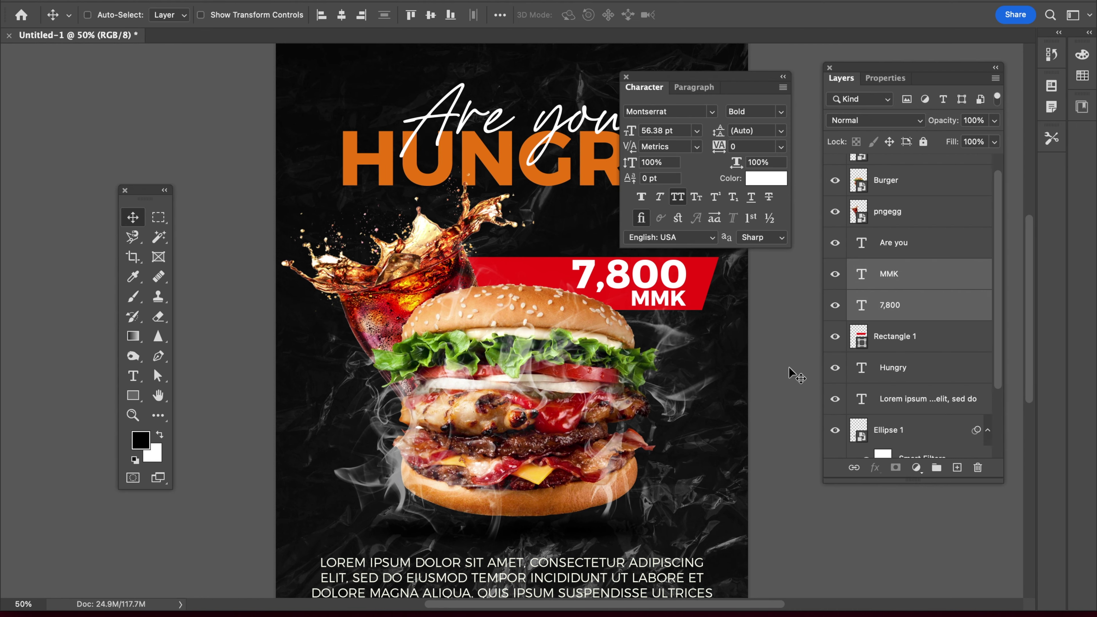
# Set MMK to Montserrat Medium and shift the price slightly right
pyautogui.keyDown('ctrl'); pyautogui.click(678, 305); pyautogui.keyUp('ctrl')
pyautogui.click(782, 113)
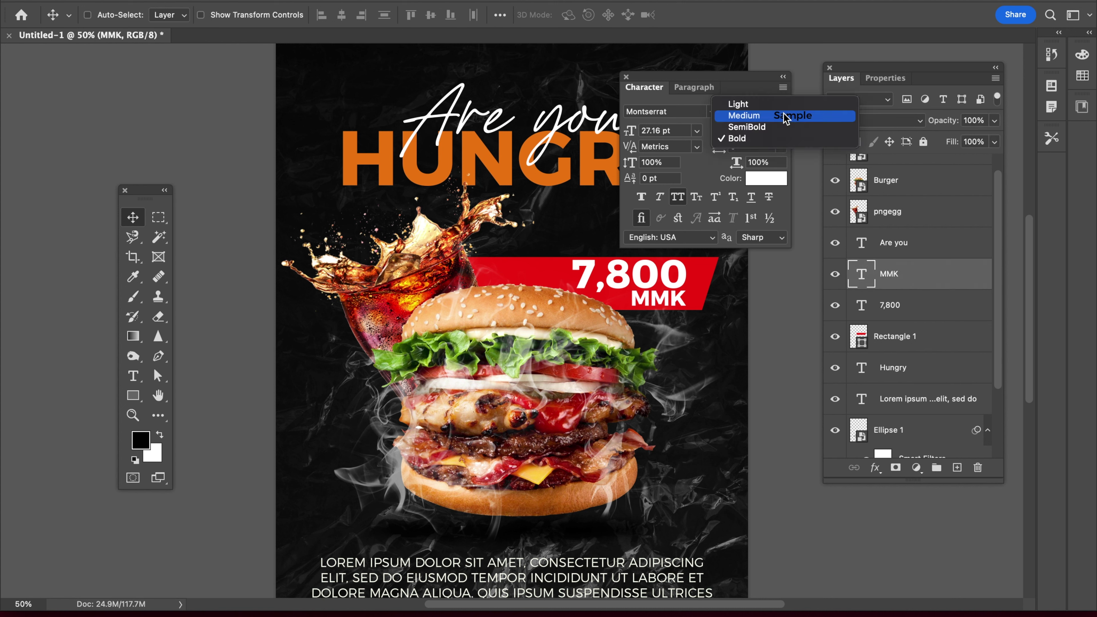
pyautogui.click(761, 116)
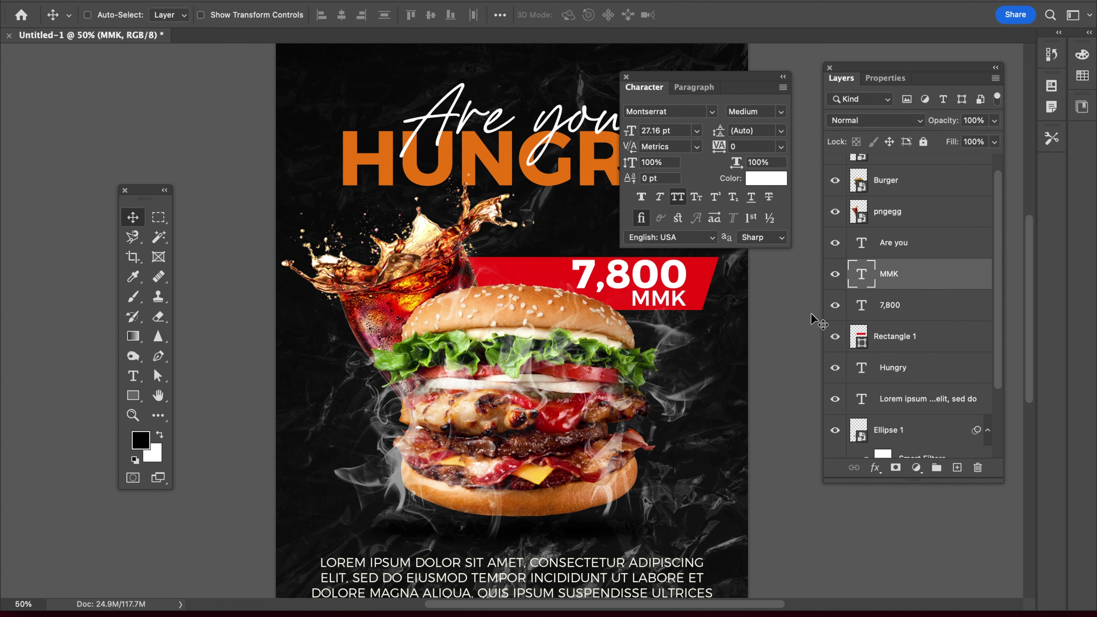
pyautogui.press('Tab')
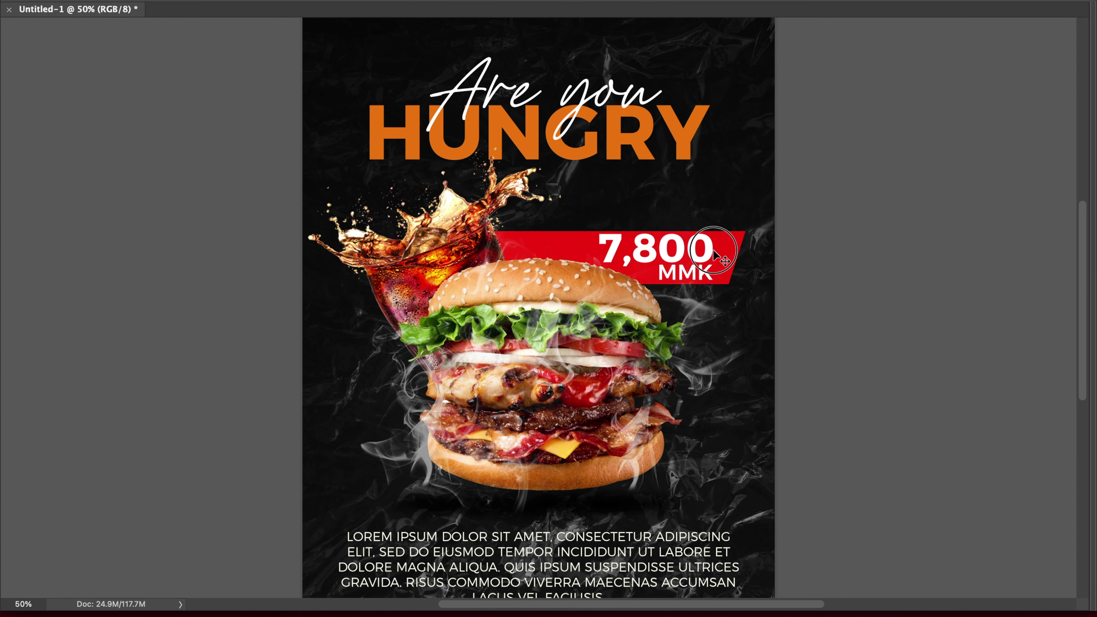
pyautogui.moveTo(712, 253); pyautogui.dragTo(718, 253)
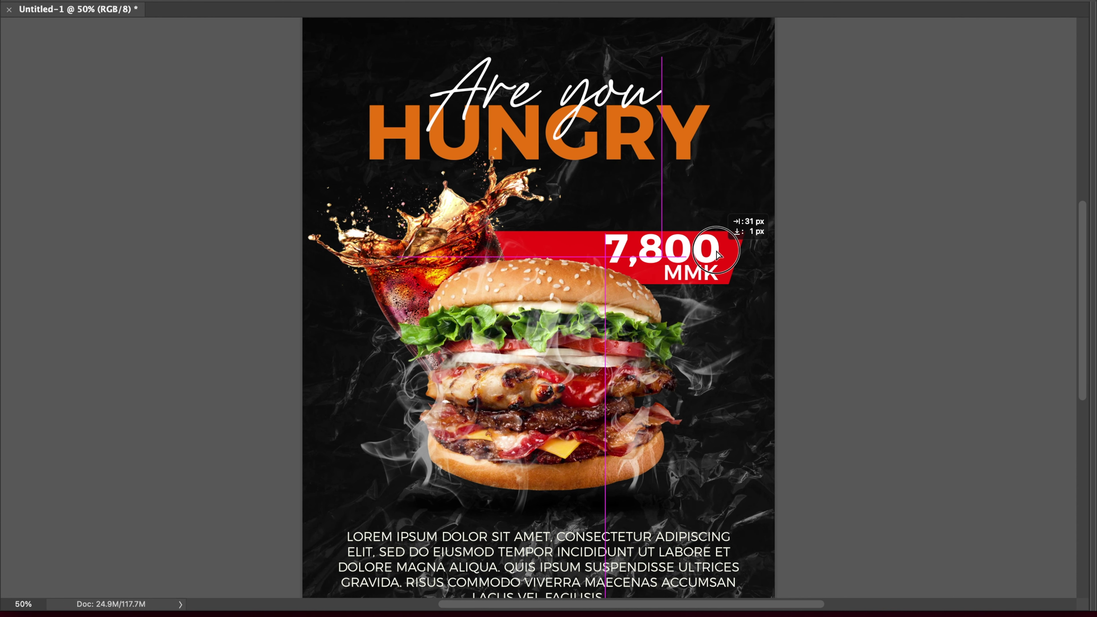
pyautogui.click(739, 242)
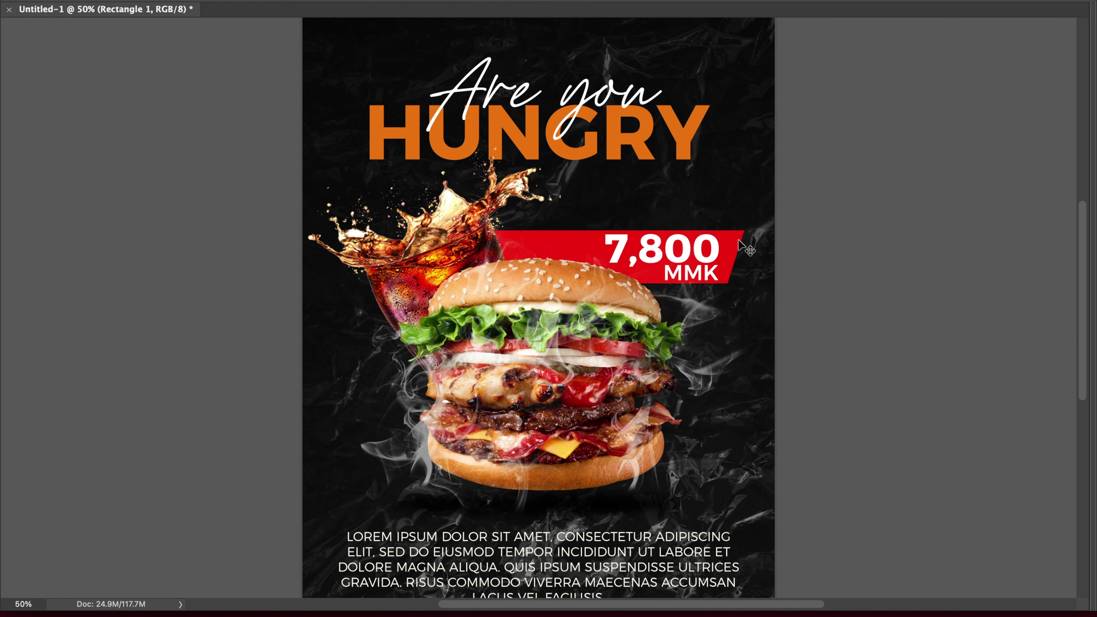
pyautogui.hotkey('ctrl', '-')
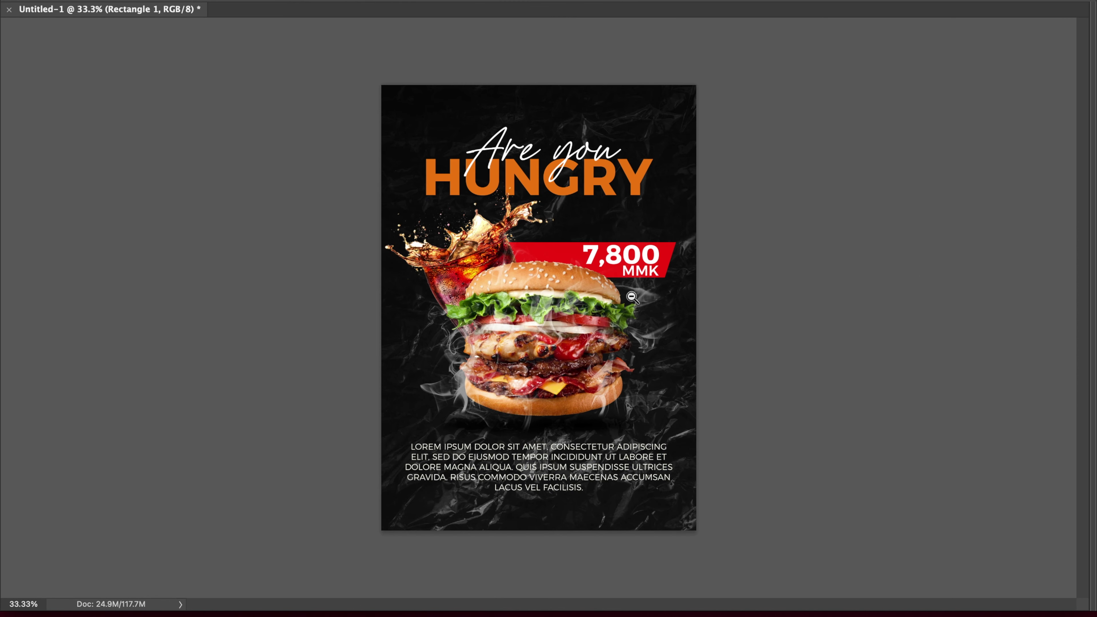
# Set all the lorem paragraph text to 14 pt
pyautogui.hotkey('ctrl', '-')
pyautogui.click(545, 367)
pyautogui.scroll(-5, 551, 380)
pyautogui.click(557, 398)
pyautogui.hotkey('ctrl', 'a')
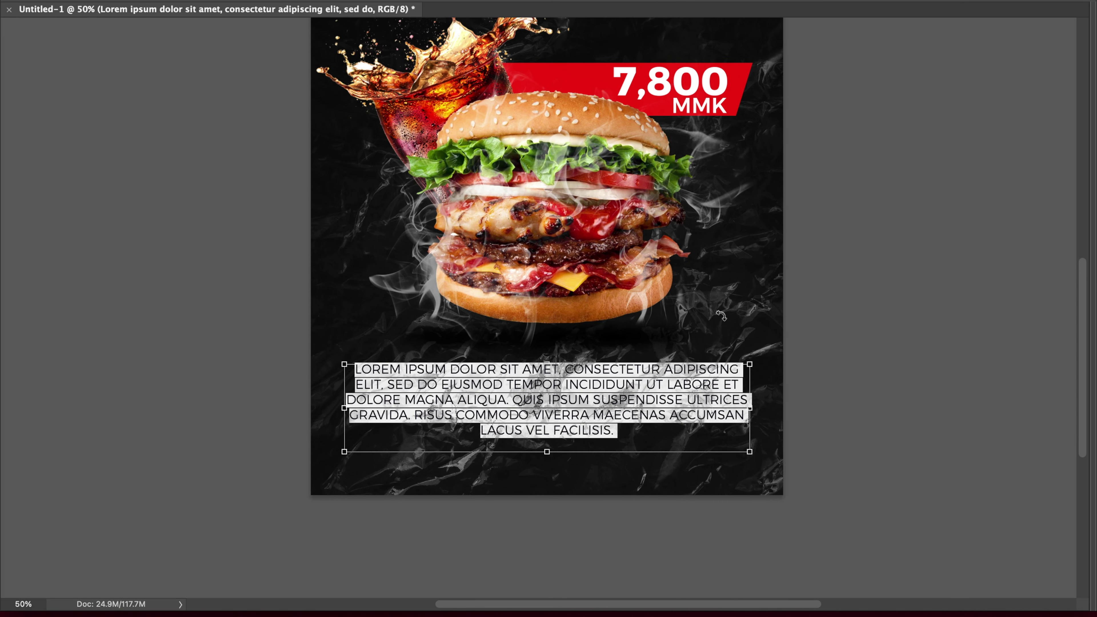
pyautogui.hotkey('ctrl', 't')
pyautogui.click(666, 134)
pyautogui.write('14')
pyautogui.press('Return')
pyautogui.hotkey('ctrl', 'Return')
# Nudge the paragraph up and narrow its box to about 1907 px for five lines
pyautogui.hotkey('shift', 'Up')
pyautogui.hotkey('shift', 'Up')
pyautogui.hotkey('shift', 'Up')
pyautogui.hotkey('shift', 'Up')
pyautogui.hotkey('shift', 'Up')
pyautogui.hotkey('shift', 'Up')
pyautogui.hotkey('shift', 'Up')
pyautogui.hotkey('ctrl', 'a')
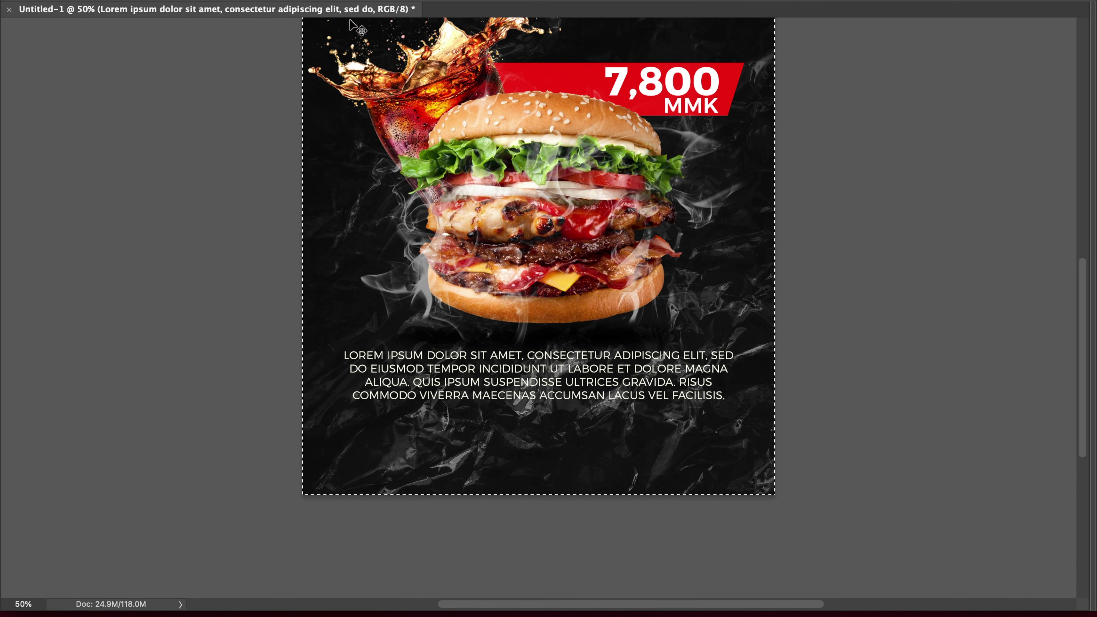
pyautogui.hotkey('ctrl', 'd')
pyautogui.press('t')
pyautogui.click(632, 389)
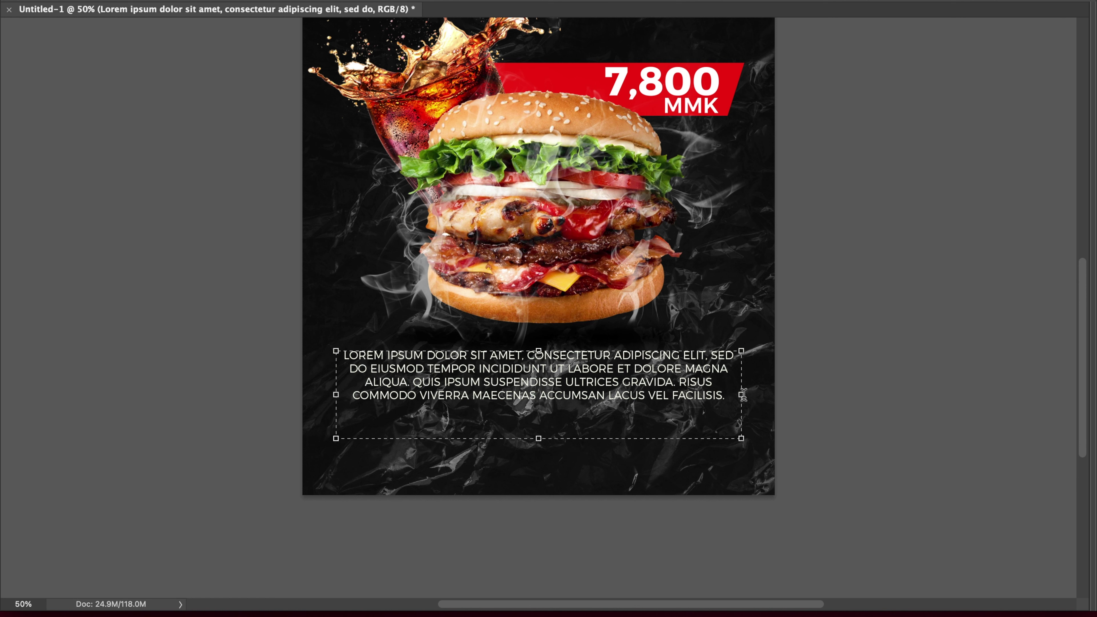
pyautogui.moveTo(741, 397); pyautogui.dragTo(731, 397)
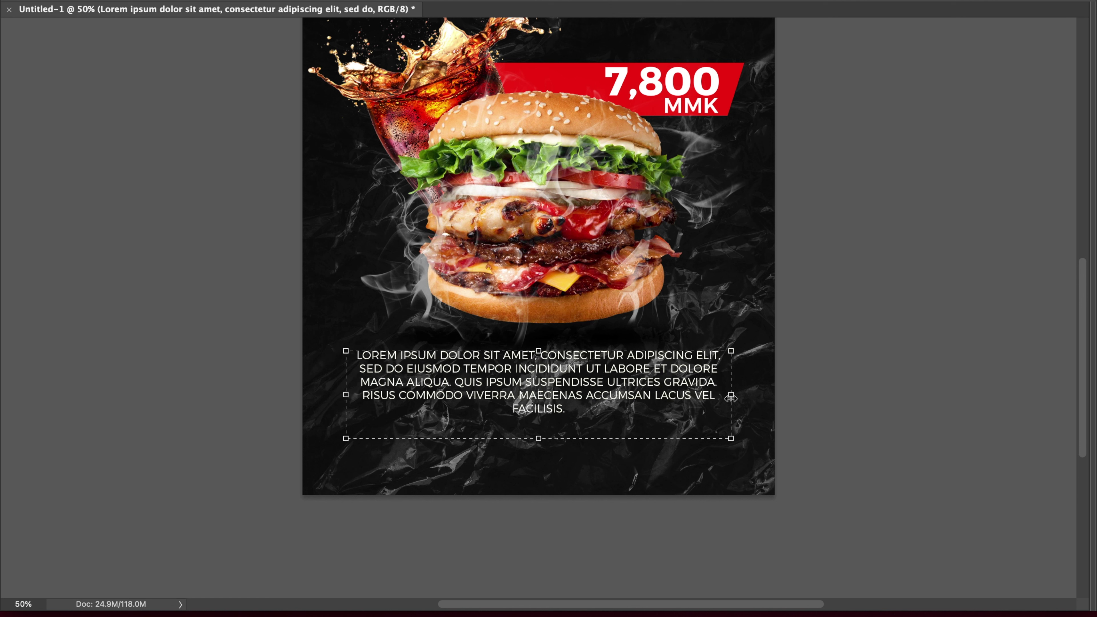
pyautogui.moveTo(731, 398); pyautogui.dragTo(723, 400)
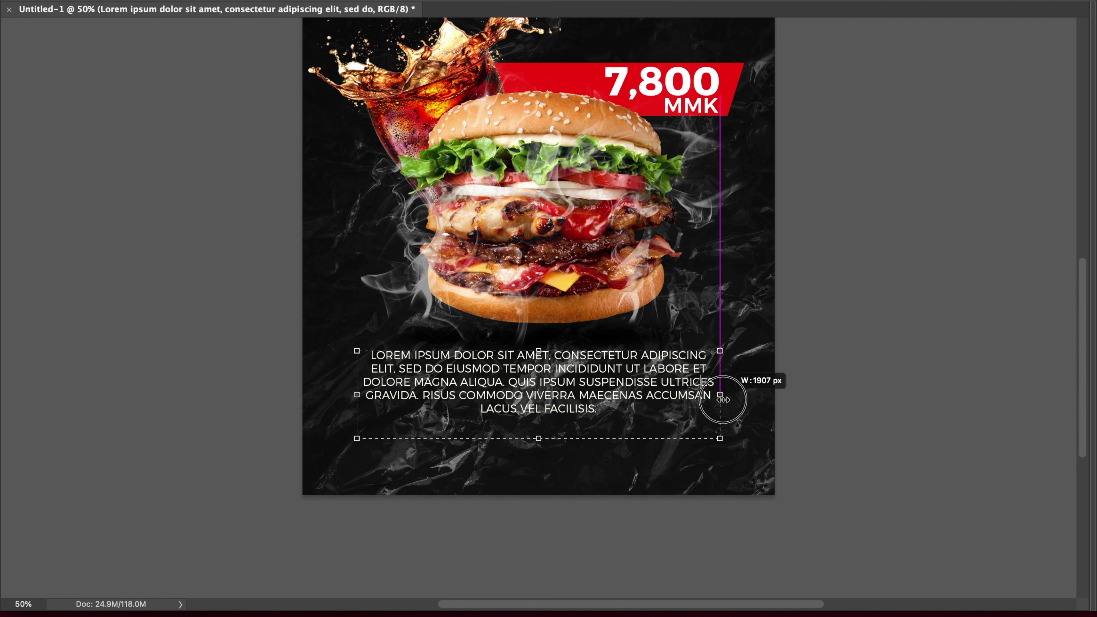
pyautogui.hotkey('ctrl', 'Return')
pyautogui.keyDown('alt'); pyautogui.click(606, 368); pyautogui.keyUp('alt')
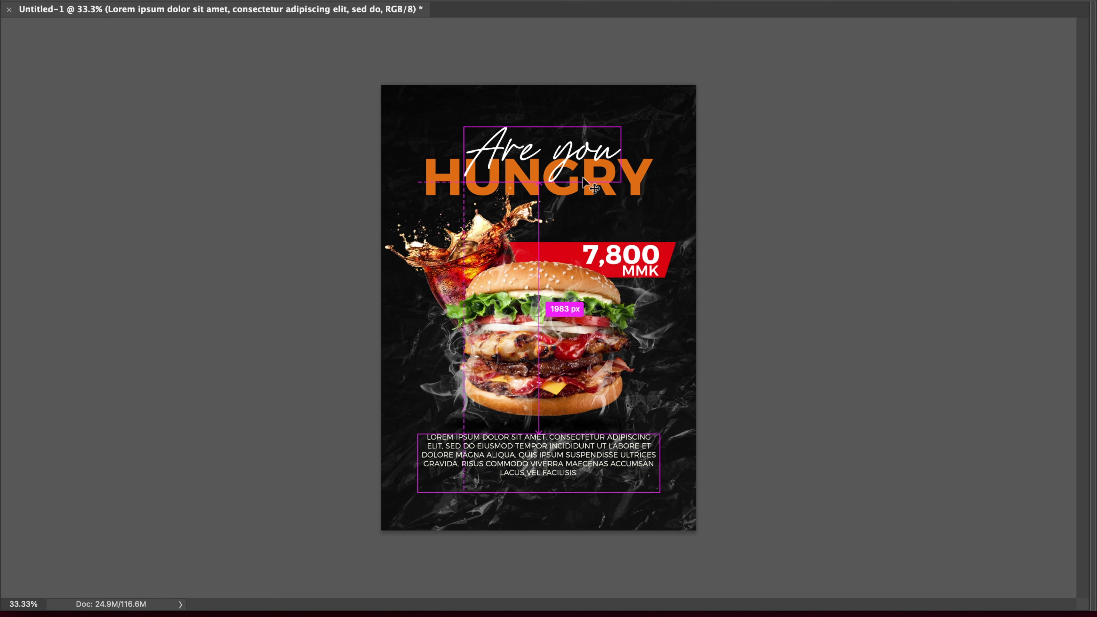
# Try nudging the 'Are you' headline upward, then undo it
pyautogui.click(609, 167)
pyautogui.hotkey('shift', 'Up')
pyautogui.hotkey('shift', 'Up')
pyautogui.hotkey('shift', 'Up')
pyautogui.hotkey('shift', 'Up')
pyautogui.hotkey('shift', 'Up')
pyautogui.hotkey('shift', 'Up')
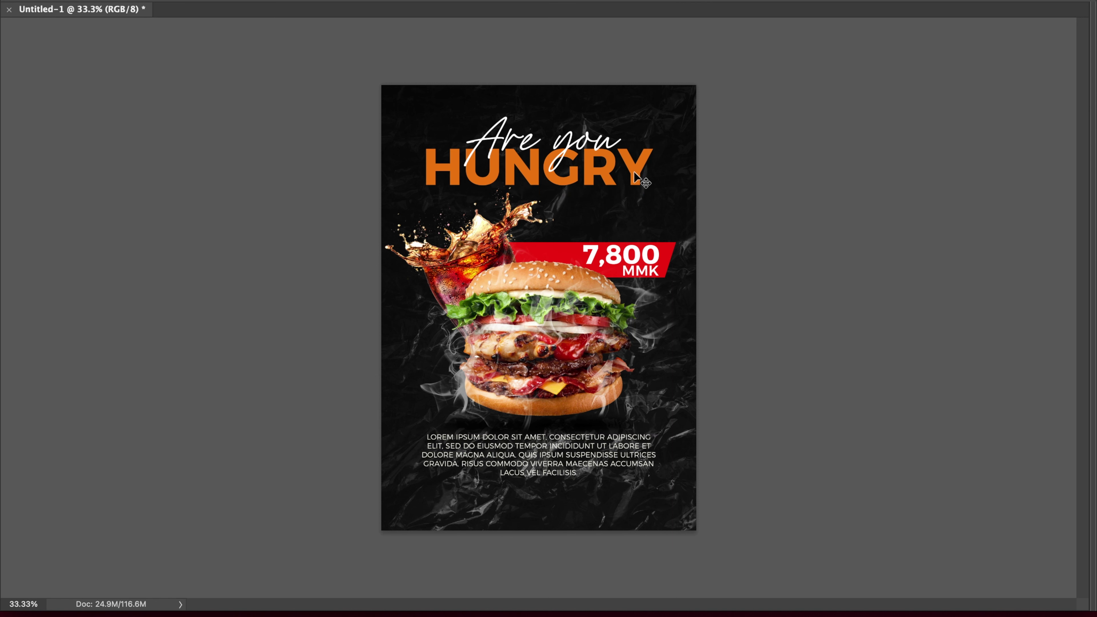
pyautogui.hotkey('ctrl', 'z')
pyautogui.hotkey('ctrl', 'z')
pyautogui.hotkey('ctrl', 'z')
pyautogui.hotkey('ctrl', 'z')
pyautogui.hotkey('ctrl', 'z')
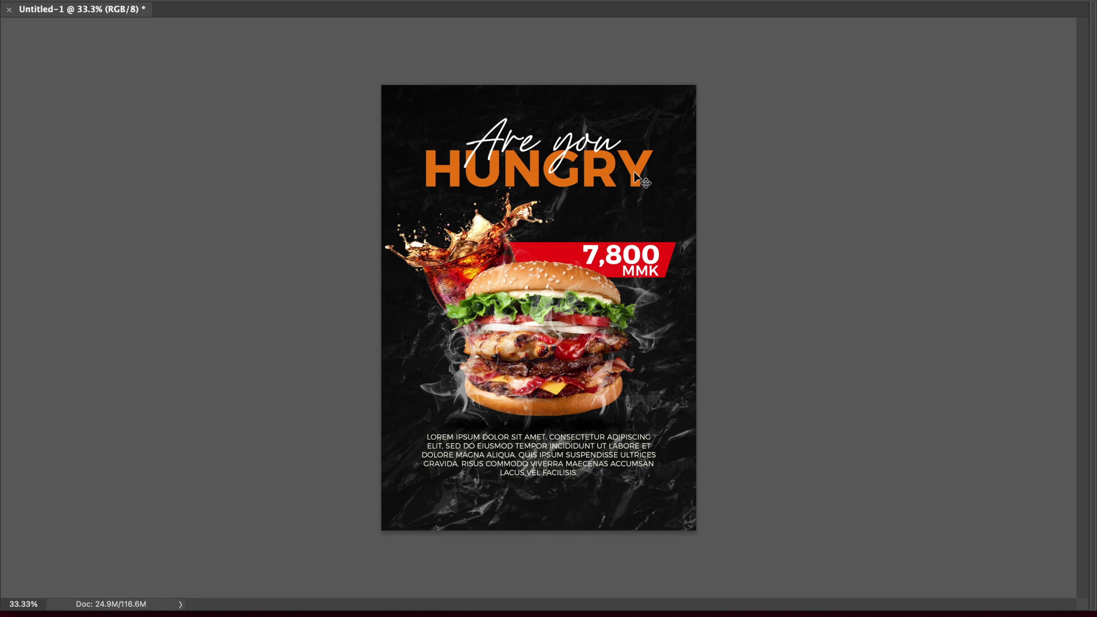
pyautogui.hotkey('ctrl', '-')
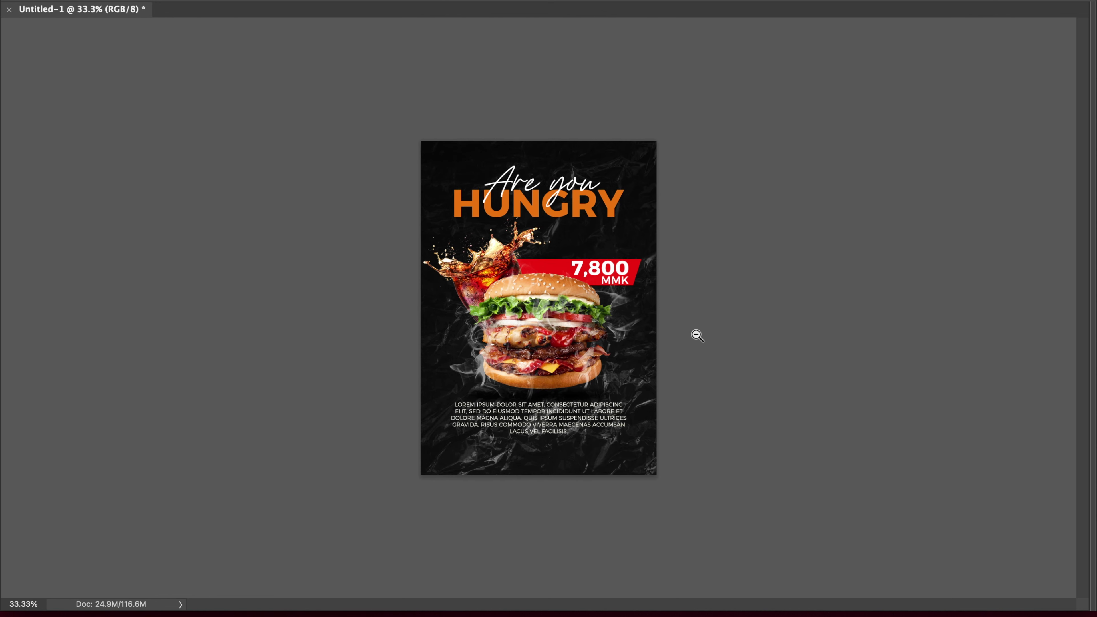
pyautogui.hotkey('ctrl', '=')
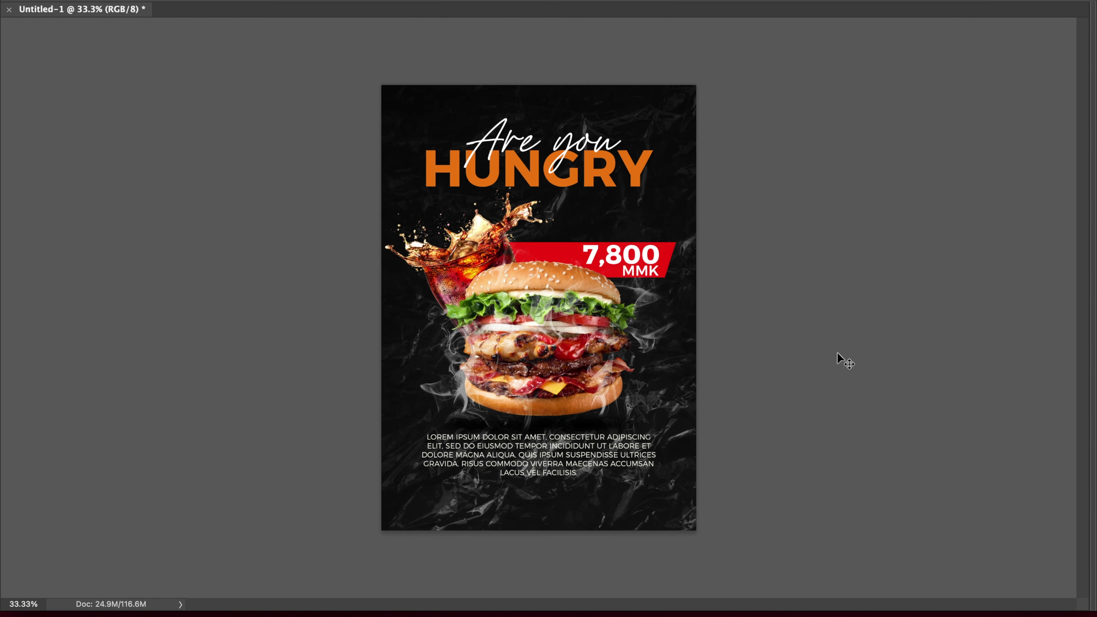
# Move the cola glass slightly up-right, shift the smoke, and set smoke opacity to 80%
pyautogui.keyDown('ctrl'); pyautogui.click(444, 276); pyautogui.keyUp('ctrl')
pyautogui.moveTo(445, 277); pyautogui.dragTo(452, 266)
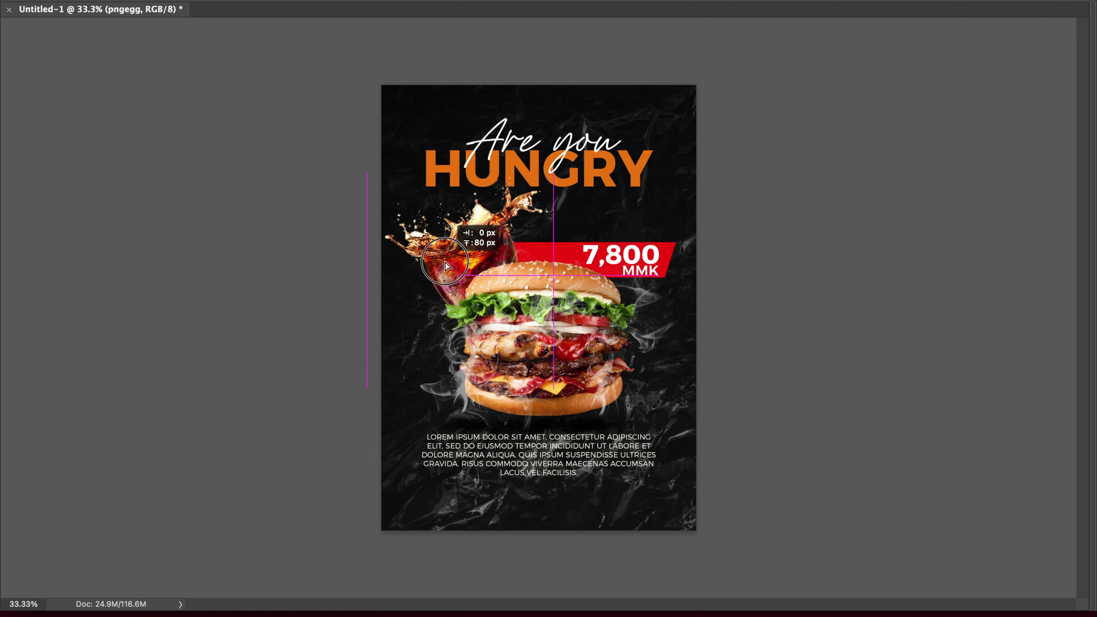
pyautogui.moveTo(451, 407); pyautogui.dragTo(439, 387)
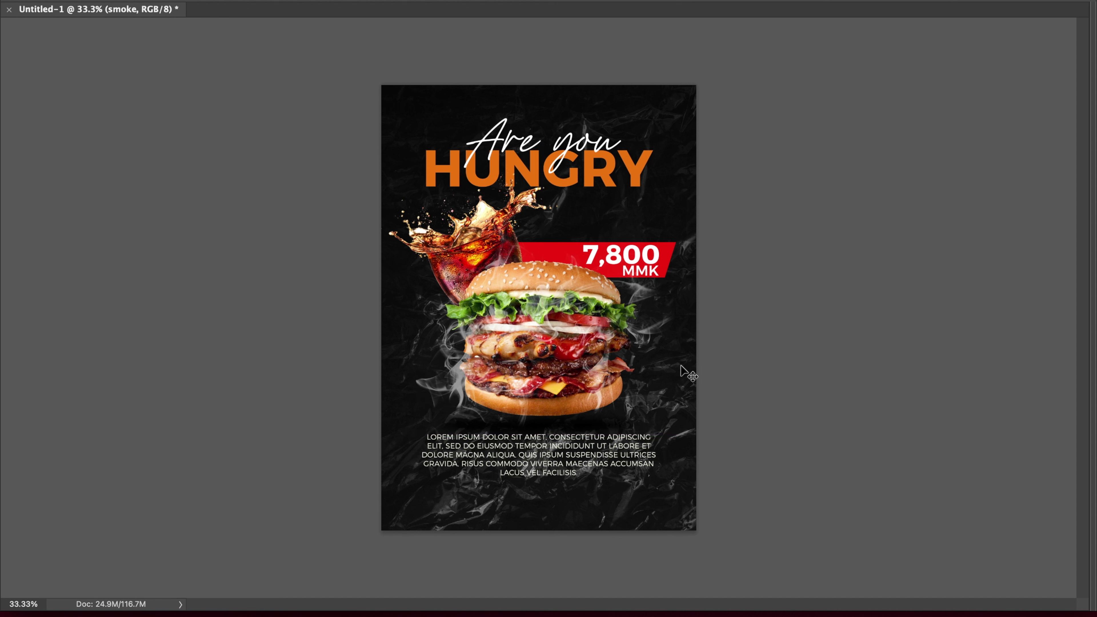
pyautogui.press('5')
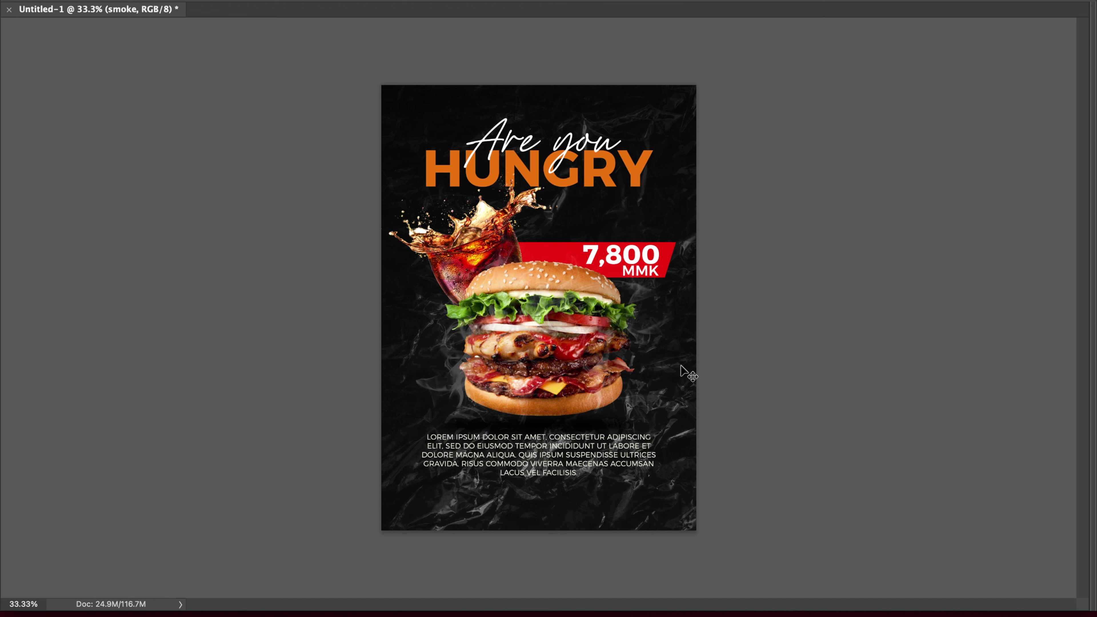
pyautogui.press('8')
pyautogui.press('Tab')
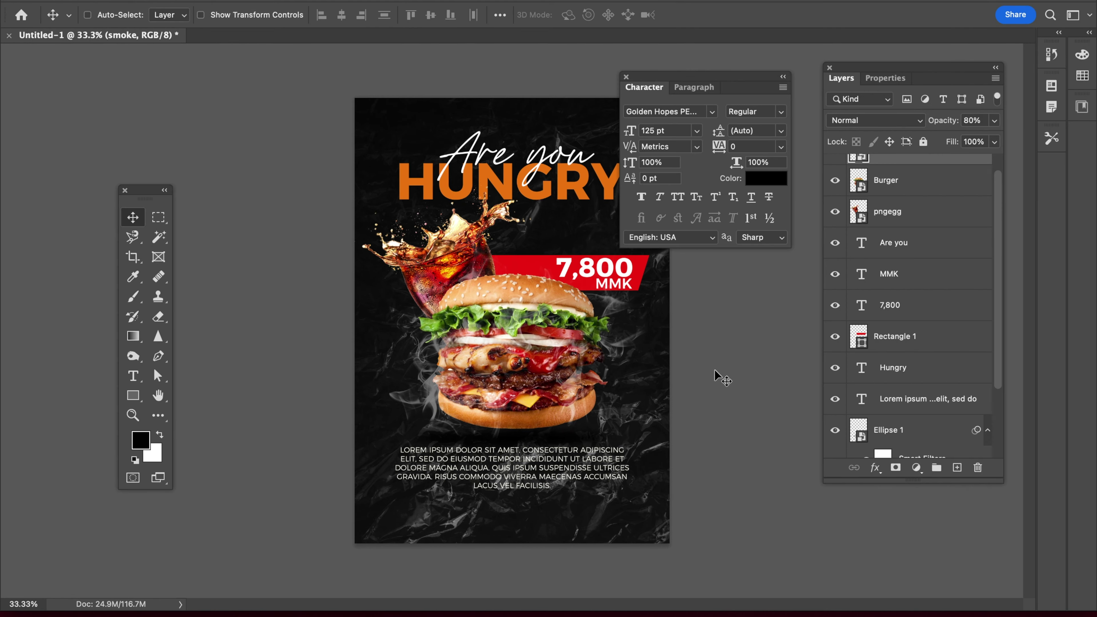
# Delete the GRAVIDA line so the lorem paragraph ends with LACUS VEL FACILISIS
pyautogui.scroll(1, 574, 471)
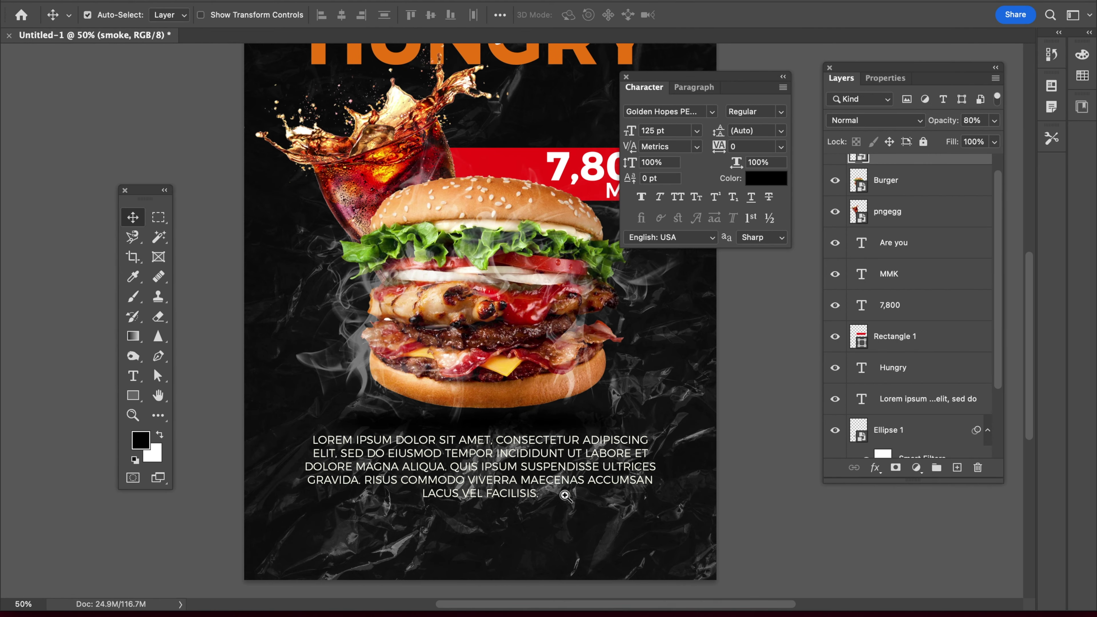
pyautogui.scroll(-3, 579, 441)
pyautogui.doubleClick(577, 439)
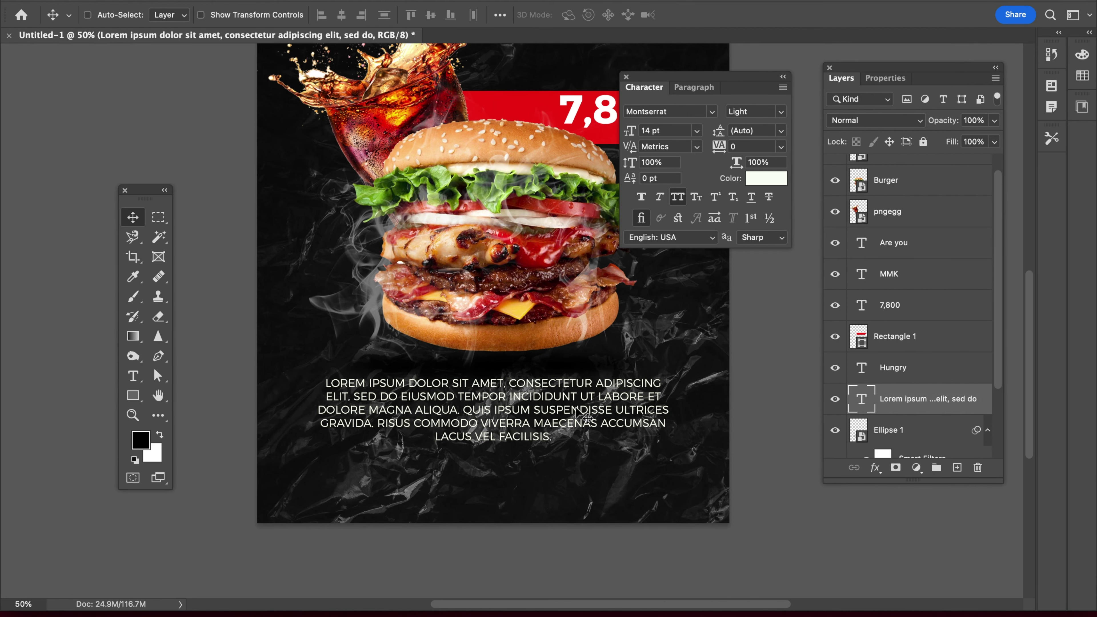
pyautogui.doubleClick(482, 422)
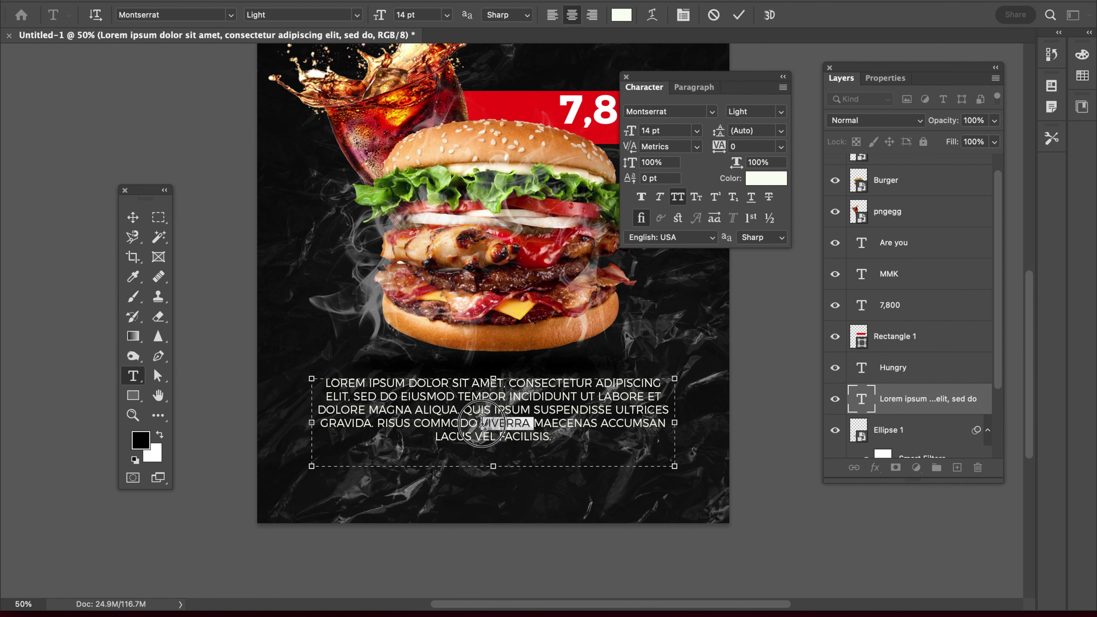
pyautogui.tripleClick(482, 422)
pyautogui.press('BackSpace')
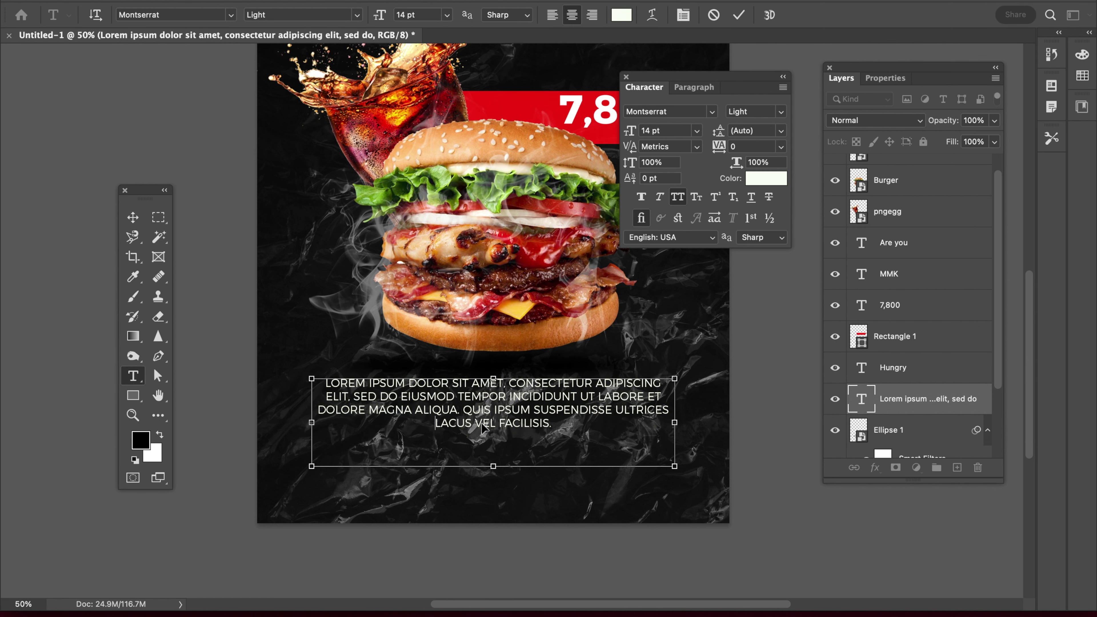
pyautogui.press('Escape')
pyautogui.press('v')
pyautogui.scroll(-1, 559, 420)
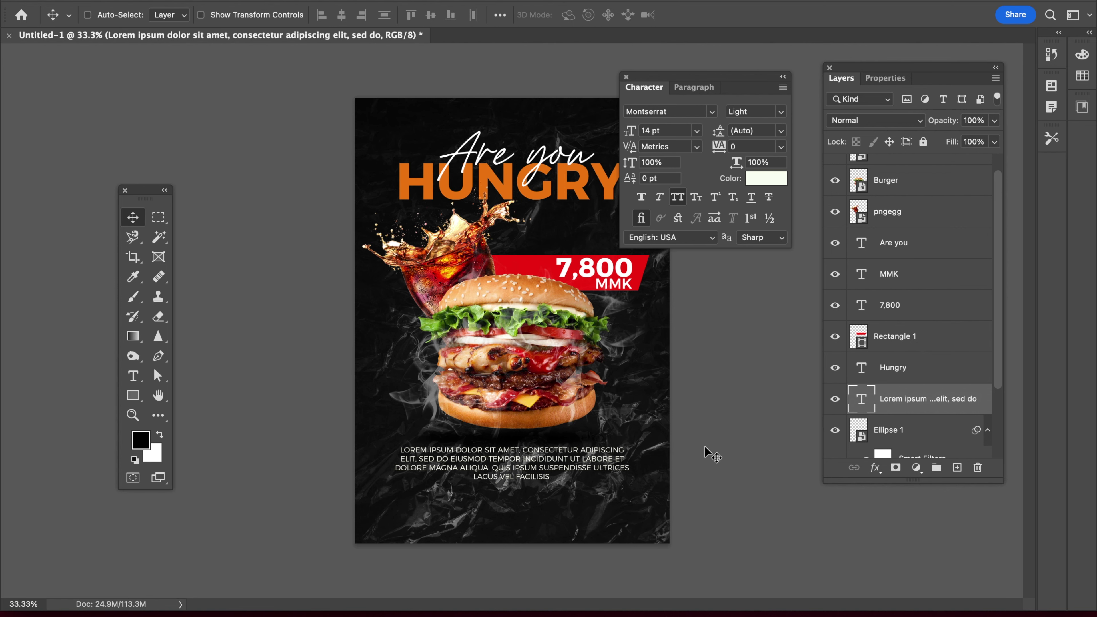
# Nudge the cola glass, burger and price layers down together
pyautogui.press('Tab')
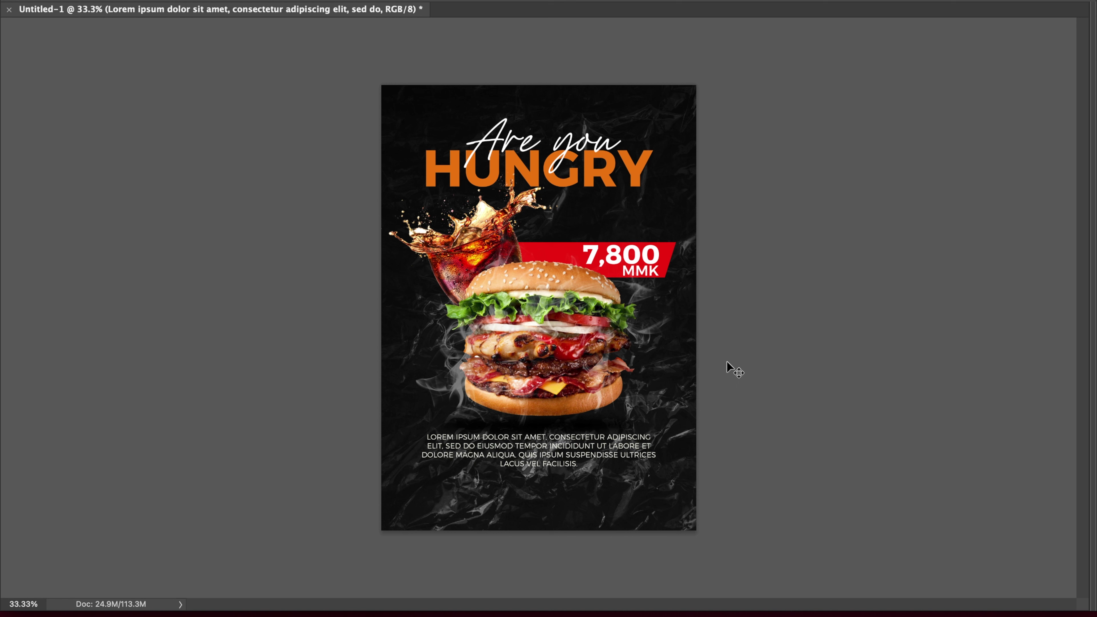
pyautogui.click(443, 255)
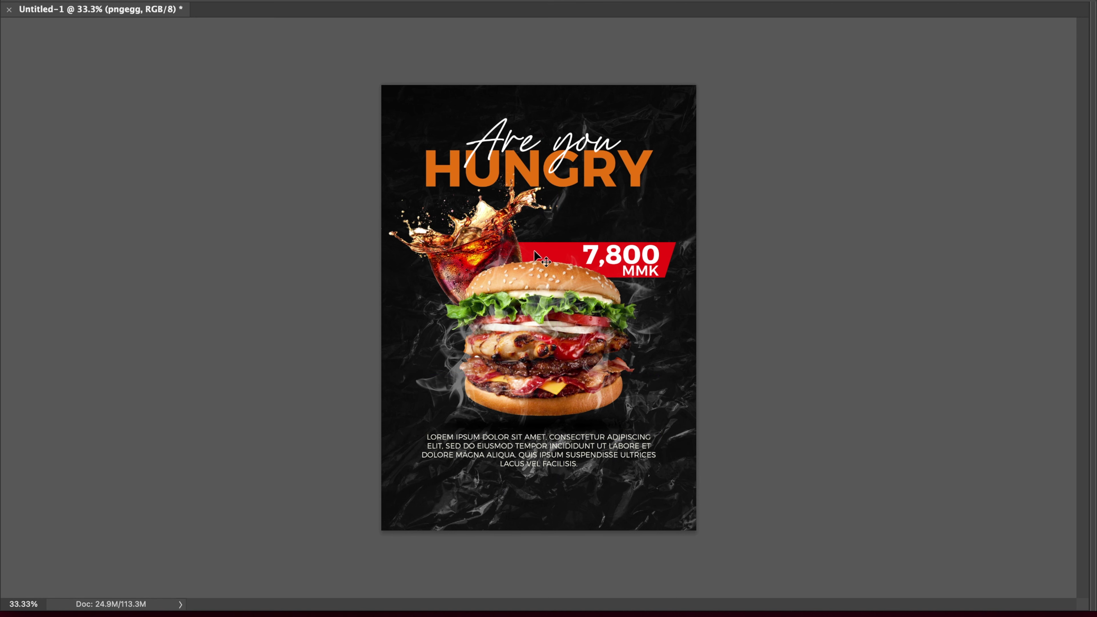
pyautogui.click(535, 250)
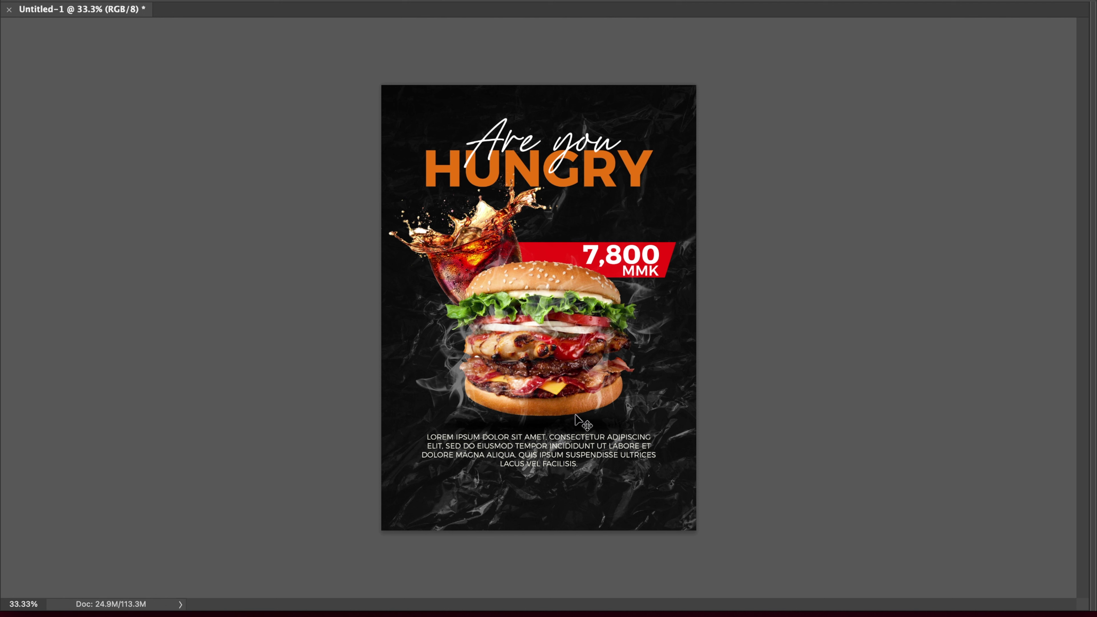
pyautogui.hotkey('shift', 'Down')
pyautogui.hotkey('shift', 'Down')
pyautogui.hotkey('shift', 'Down')
pyautogui.hotkey('shift', 'Down')
pyautogui.hotkey('shift', 'Down')
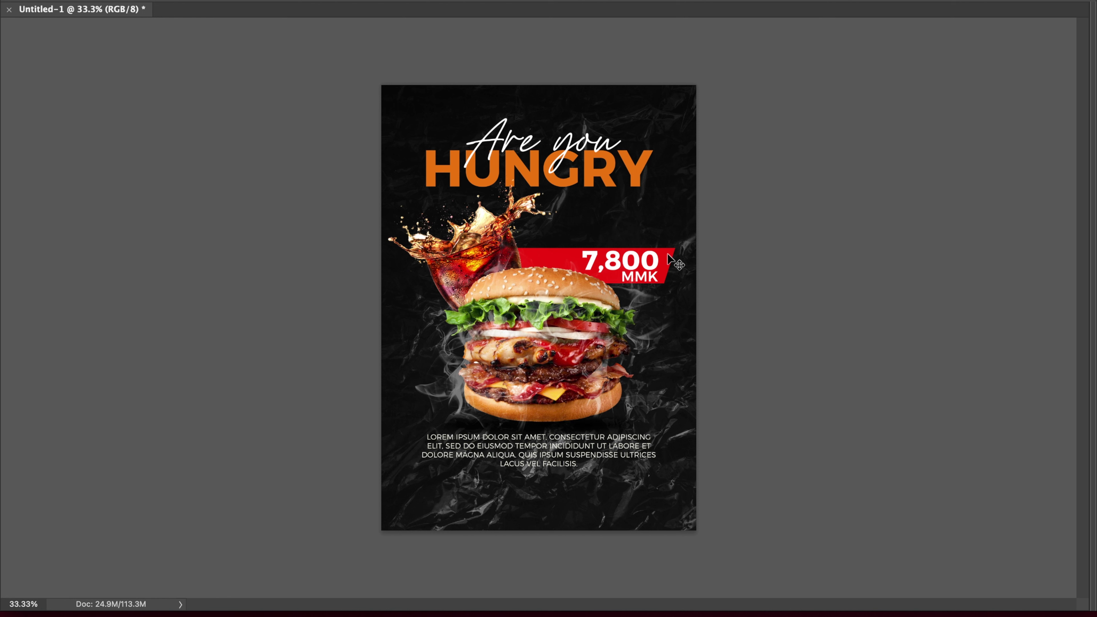
# Stretch the red price banner's top edge upward and nudge the banner down slightly
pyautogui.click(656, 277)
pyautogui.hotkey('ctrl', 't')
pyautogui.moveTo(589, 248); pyautogui.dragTo(594, 238)
pyautogui.press('Return')
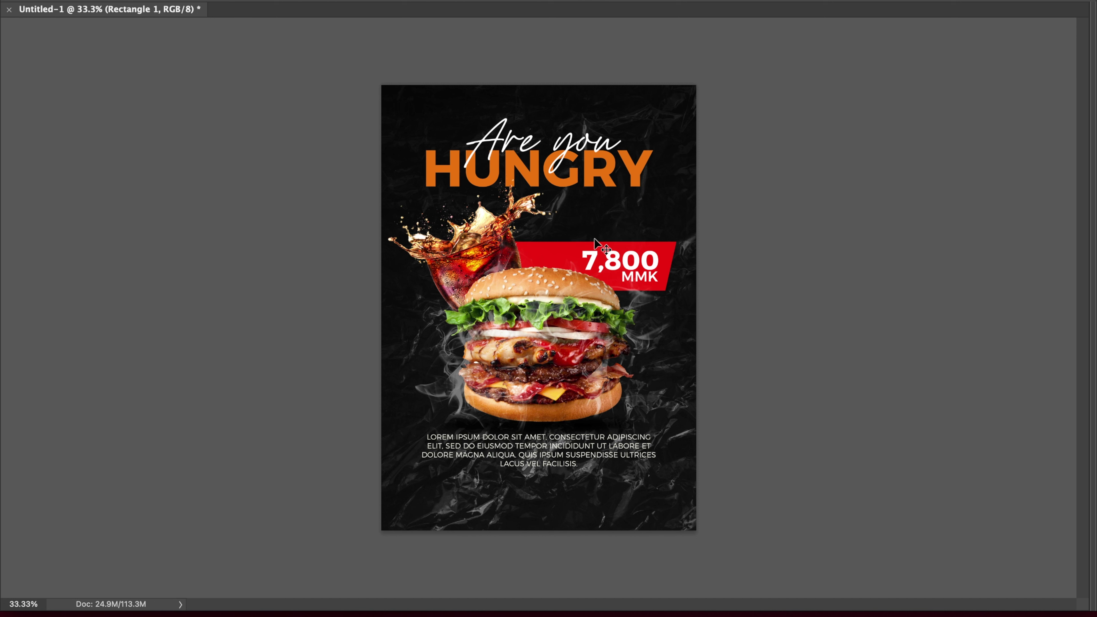
pyautogui.press('Down')
pyautogui.press('Down')
pyautogui.press('Down')
pyautogui.press('Down')
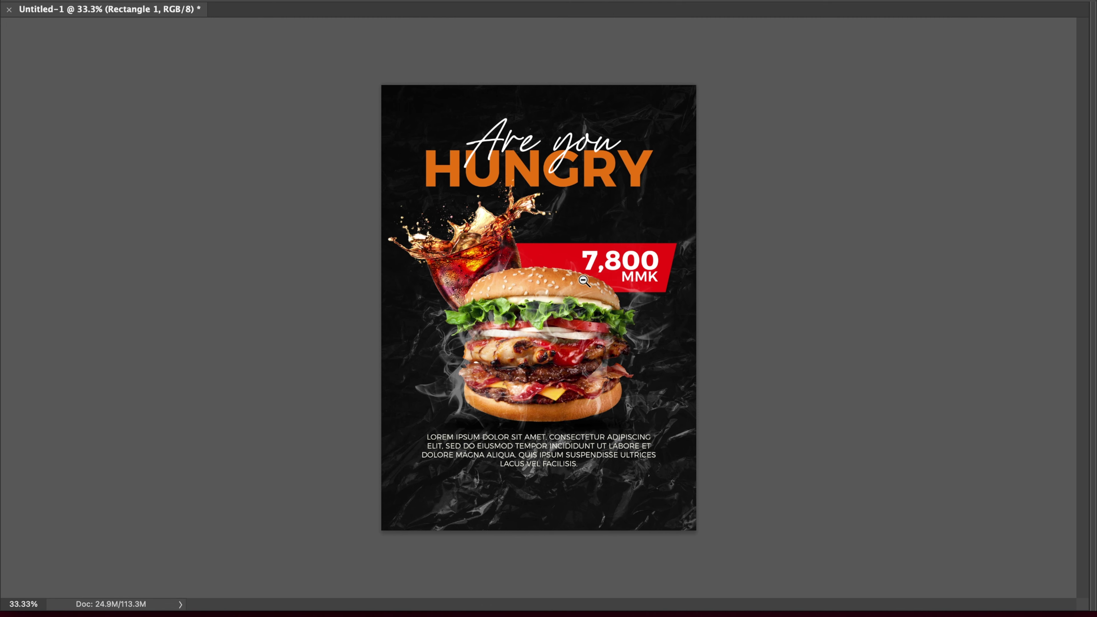
# Reposition the smoke layer slightly up-right around the burger
pyautogui.press('z')
pyautogui.keyDown('alt'); pyautogui.click(672, 279); pyautogui.keyUp('alt')
pyautogui.click(672, 279)
pyautogui.press('Tab')
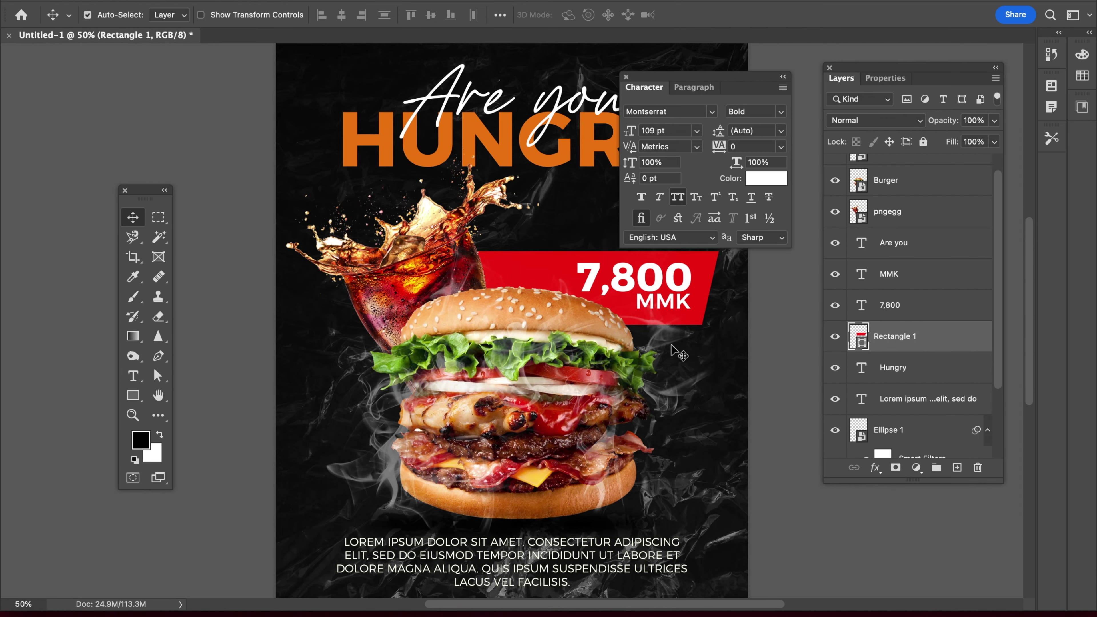
pyautogui.keyDown('ctrl'); pyautogui.click(668, 338); pyautogui.keyUp('ctrl')
pyautogui.press('Tab')
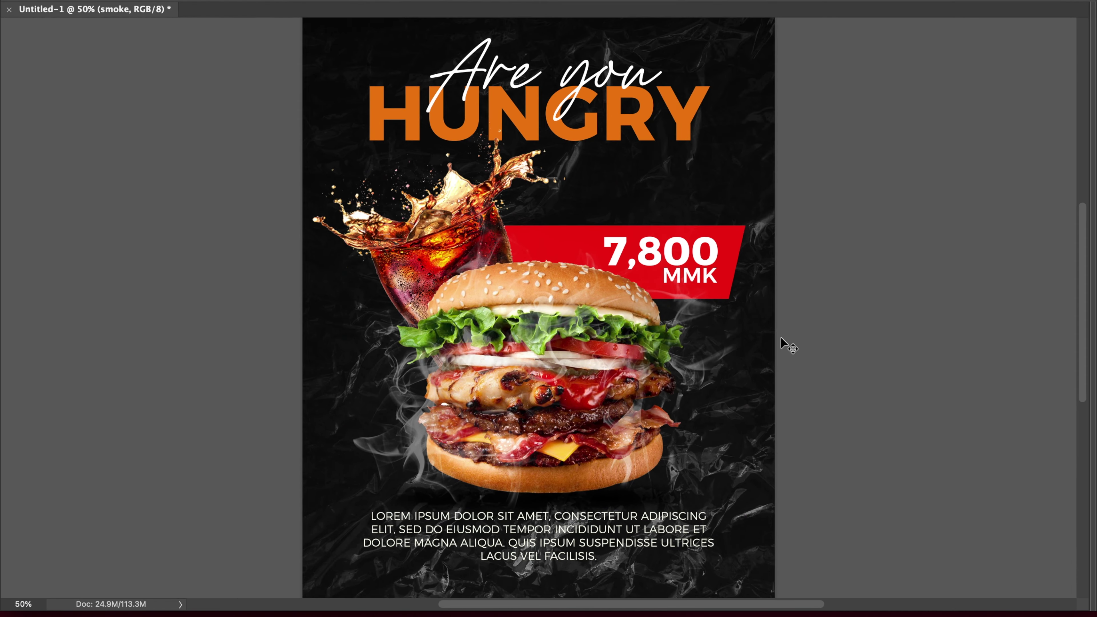
pyautogui.moveTo(679, 322); pyautogui.dragTo(691, 313)
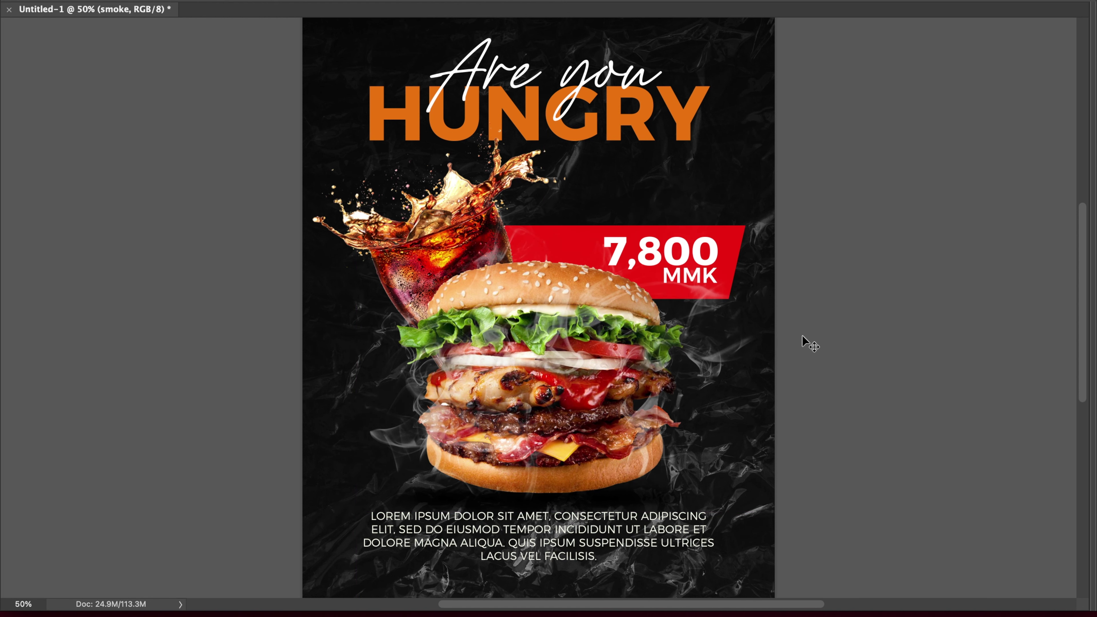
pyautogui.hotkey('ctrl', '-')
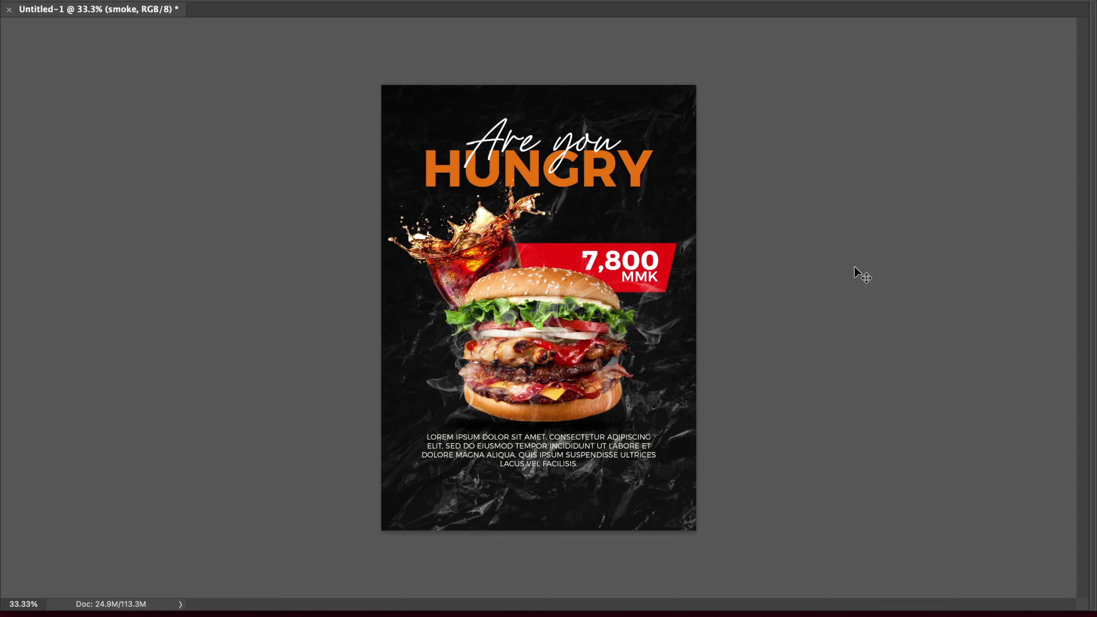
pyautogui.press('Tab')
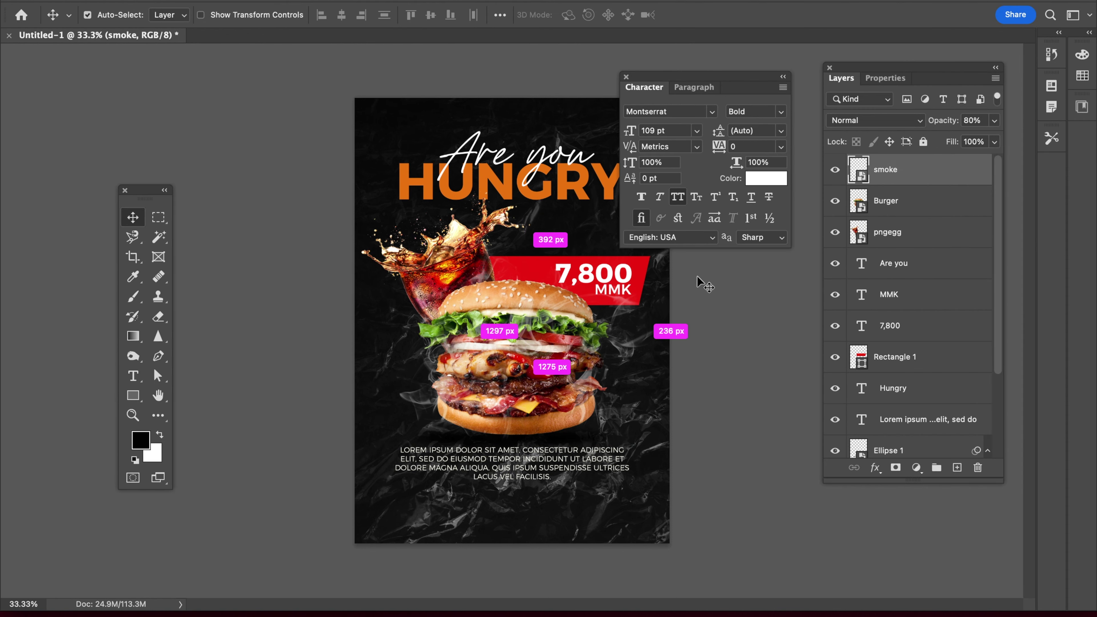
# Change the price banner fill to an orange (#fa7e06) sampled from the poster
pyautogui.click(647, 266)
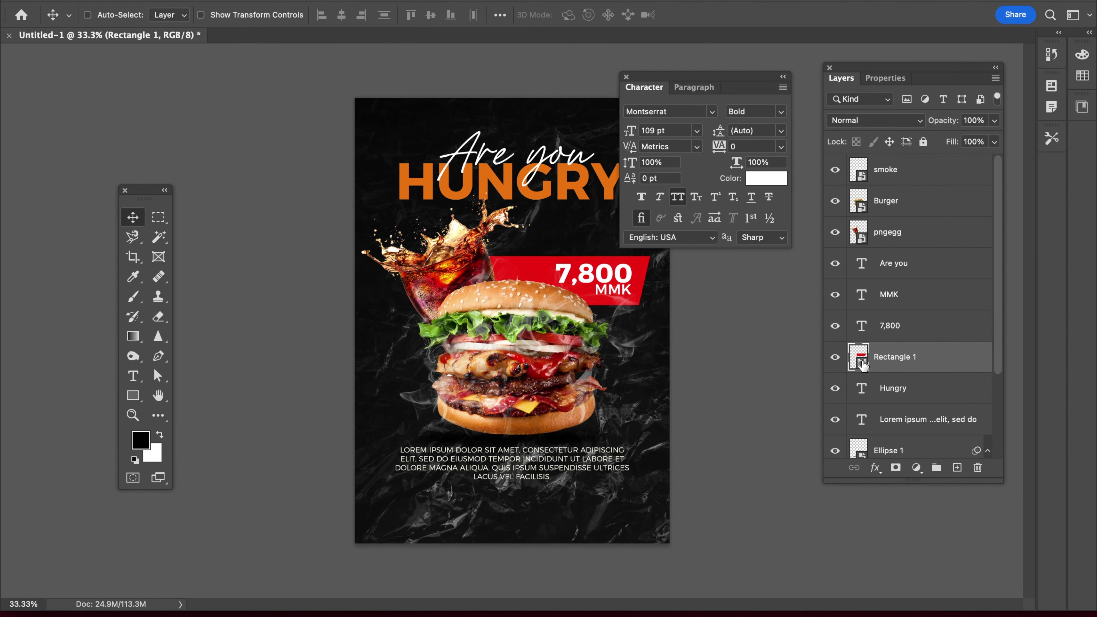
pyautogui.doubleClick(859, 362)
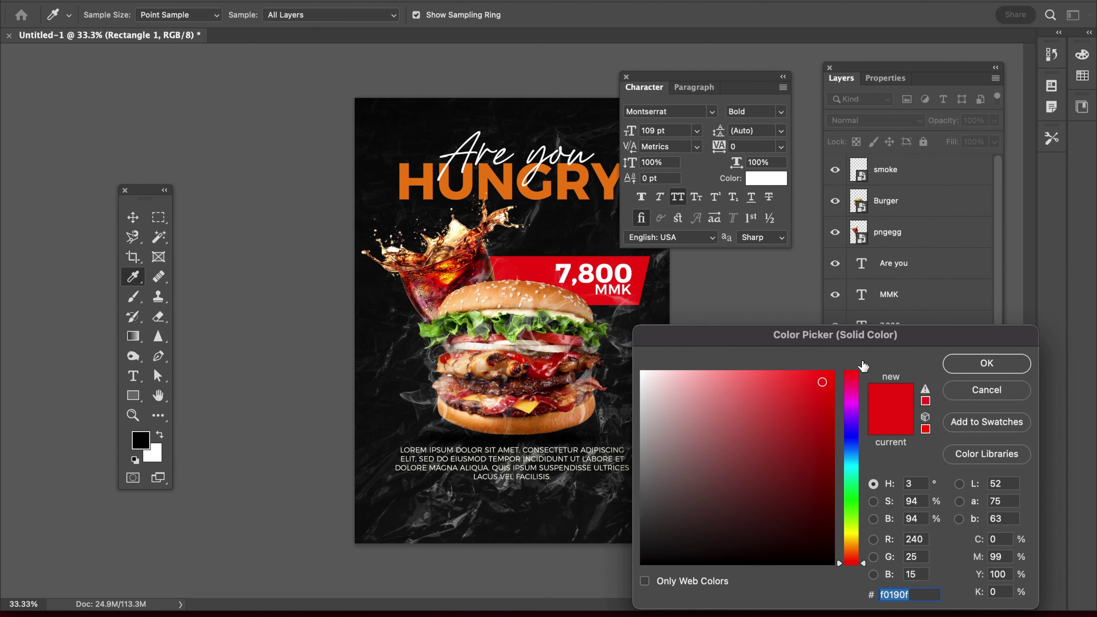
pyautogui.click(462, 277)
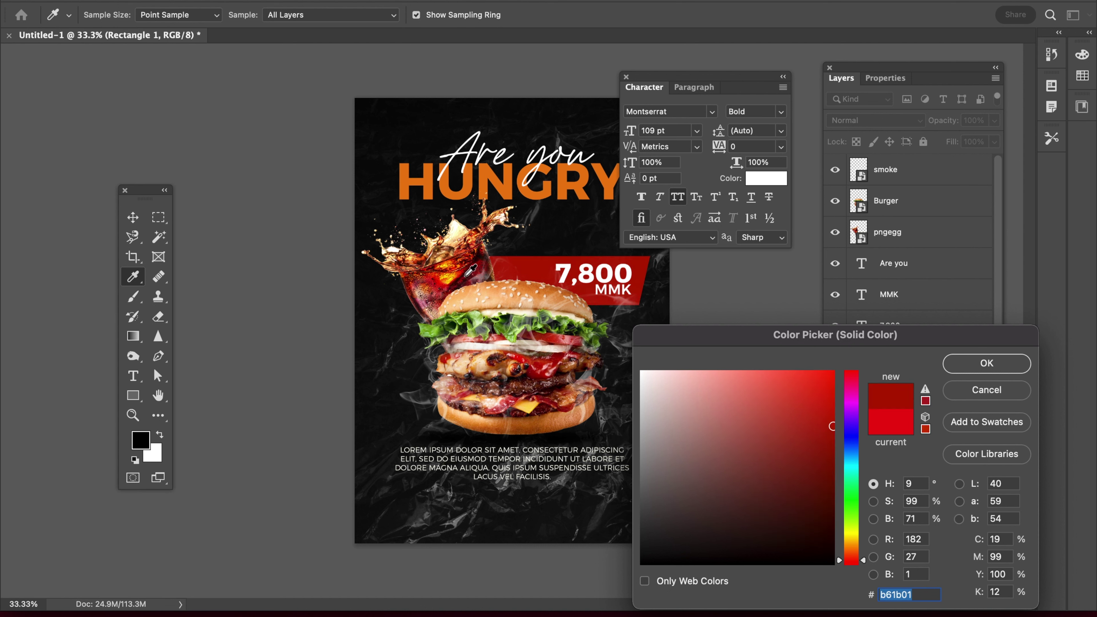
pyautogui.click(459, 276)
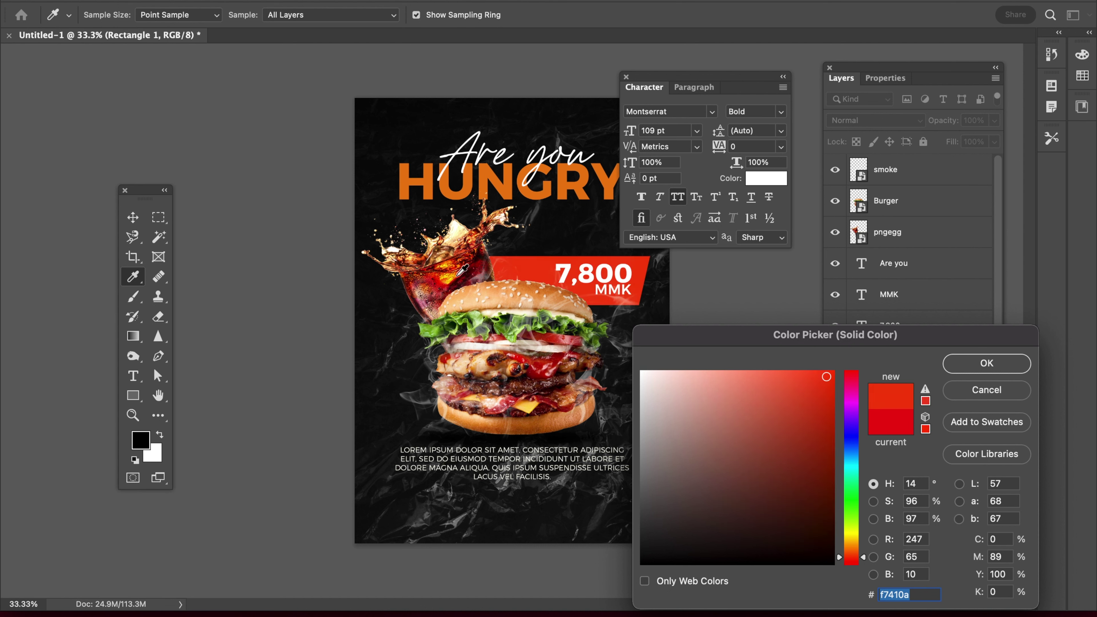
pyautogui.click(457, 275)
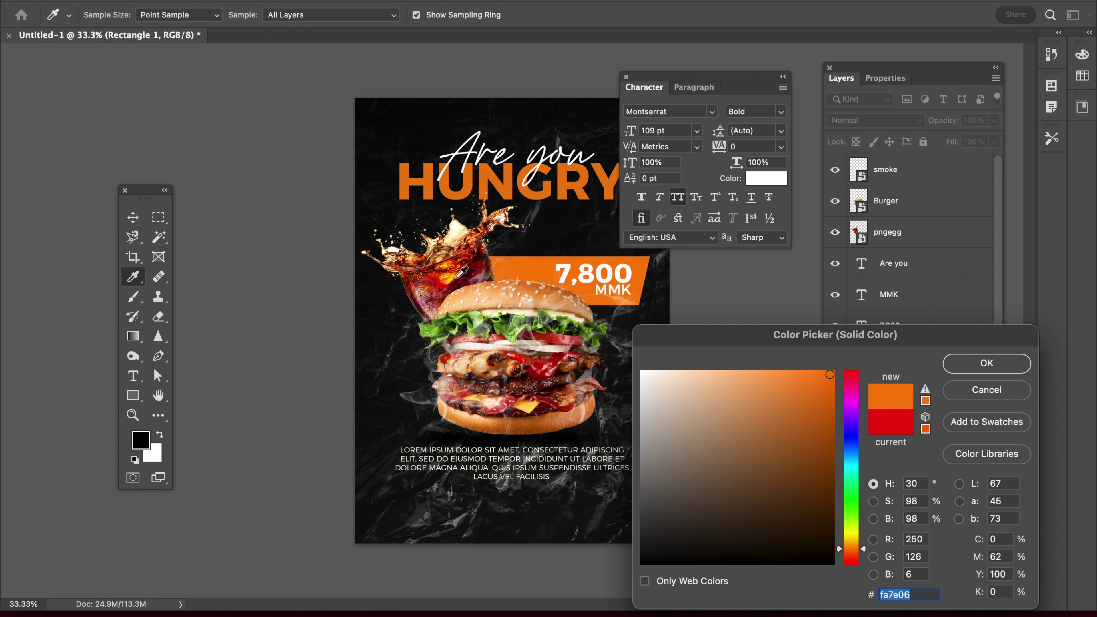
pyautogui.click(514, 265)
pyautogui.click(987, 363)
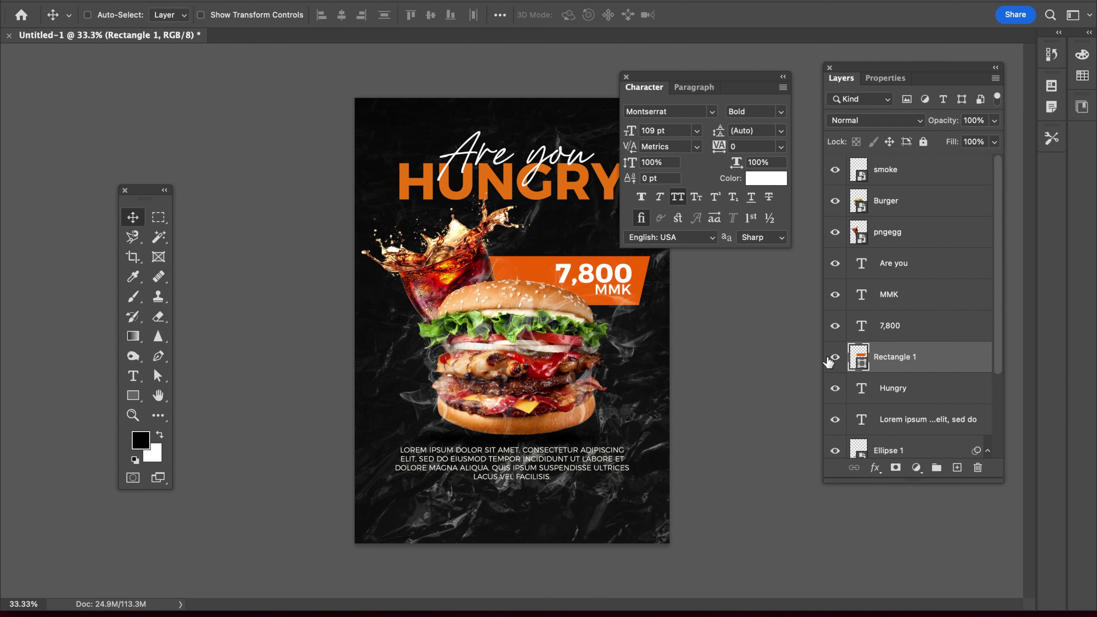
pyautogui.press('Tab')
pyautogui.keyDown('alt'); pyautogui.click(796, 386); pyautogui.keyUp('alt')
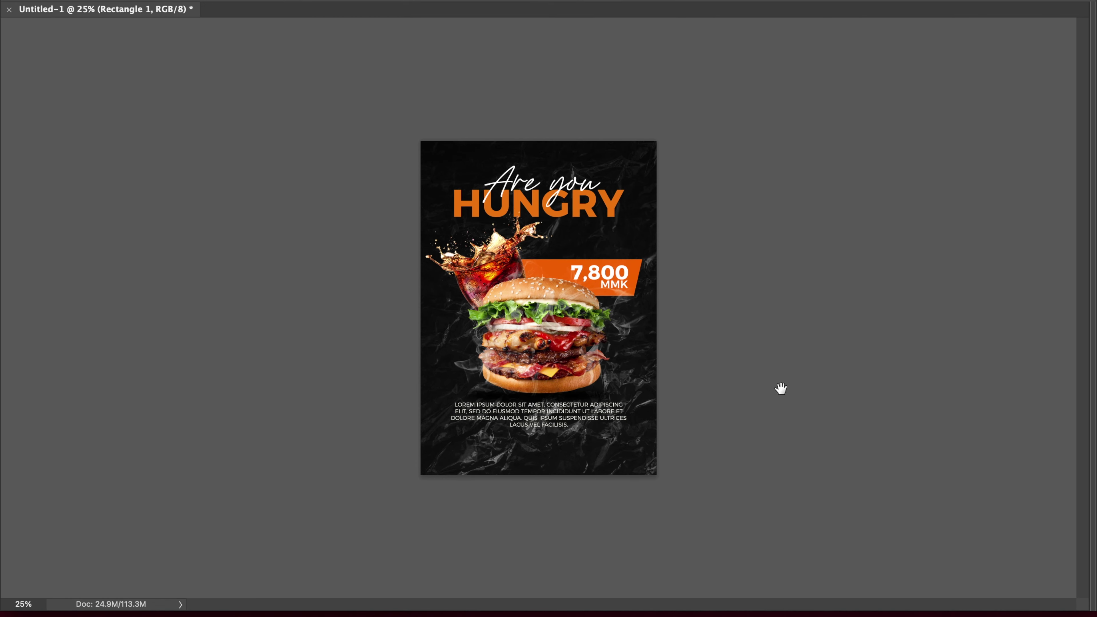
# Fit the poster in view and show it in Full Screen Mode on black
pyautogui.click(781, 389)
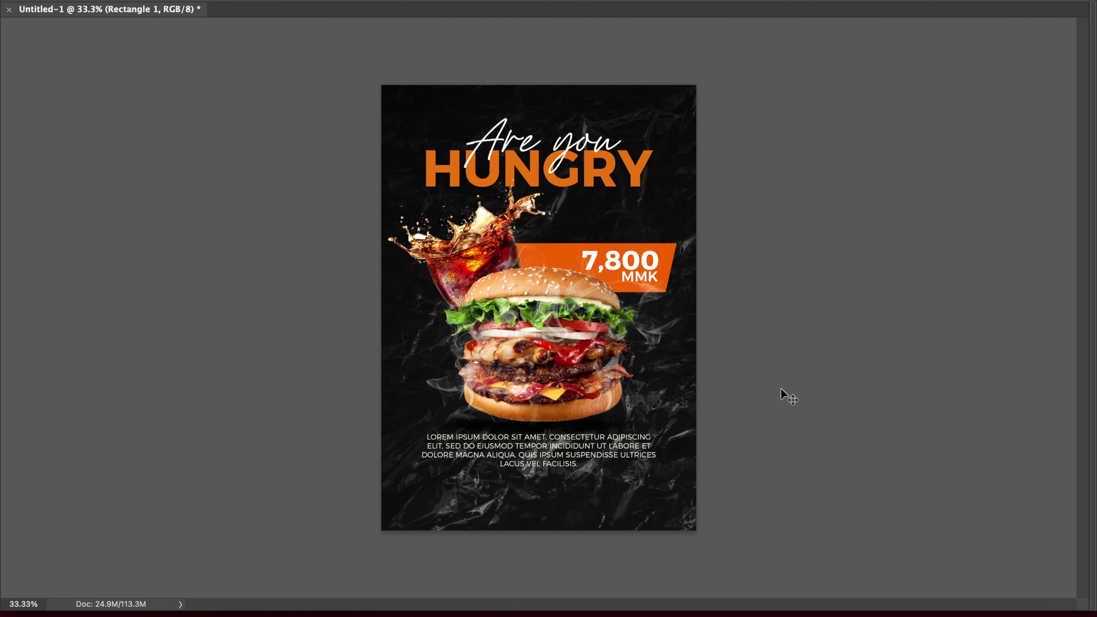
pyautogui.press('f')
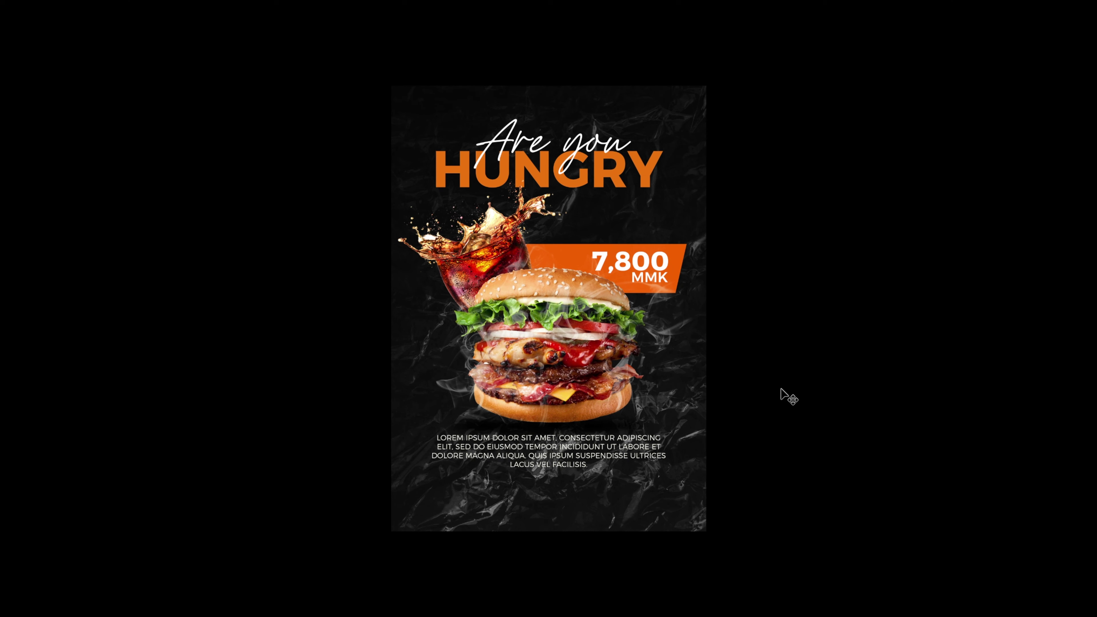
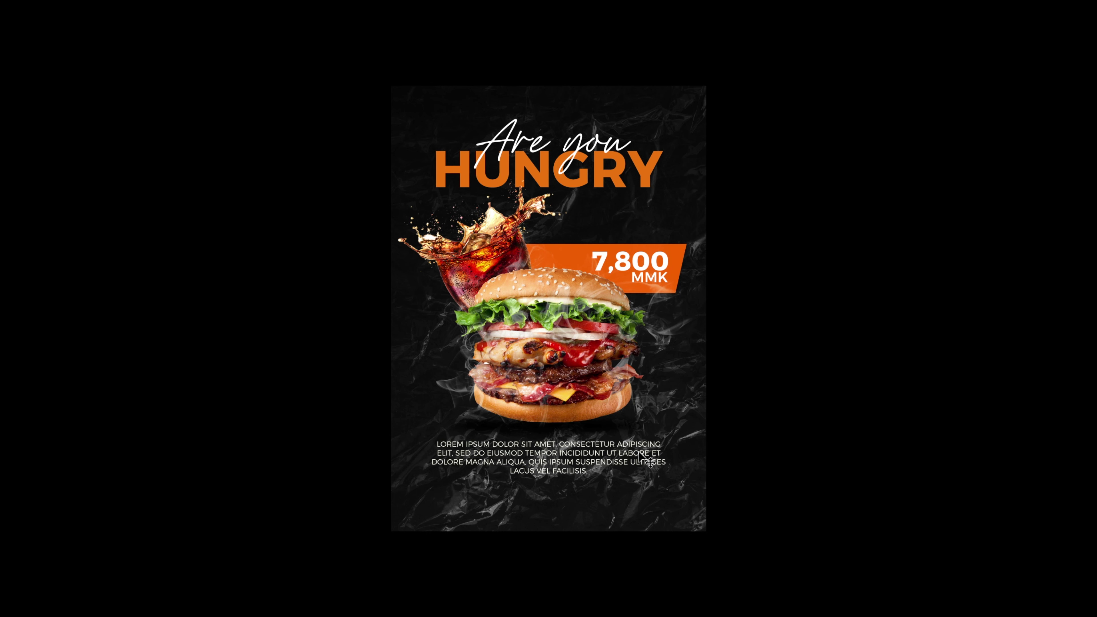
# Toggle the panels off and on and pan the poster view left to preview it
pyautogui.press('Tab')
pyautogui.moveTo(554, 393); pyautogui.dragTo(407, 381)
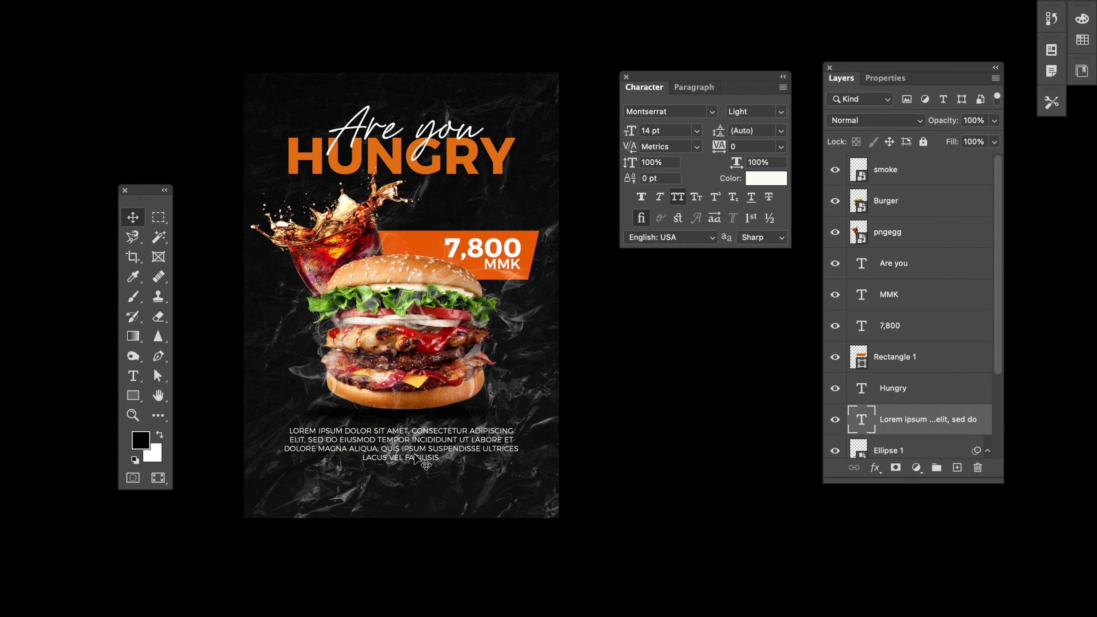
pyautogui.moveTo(423, 481); pyautogui.dragTo(425, 473)
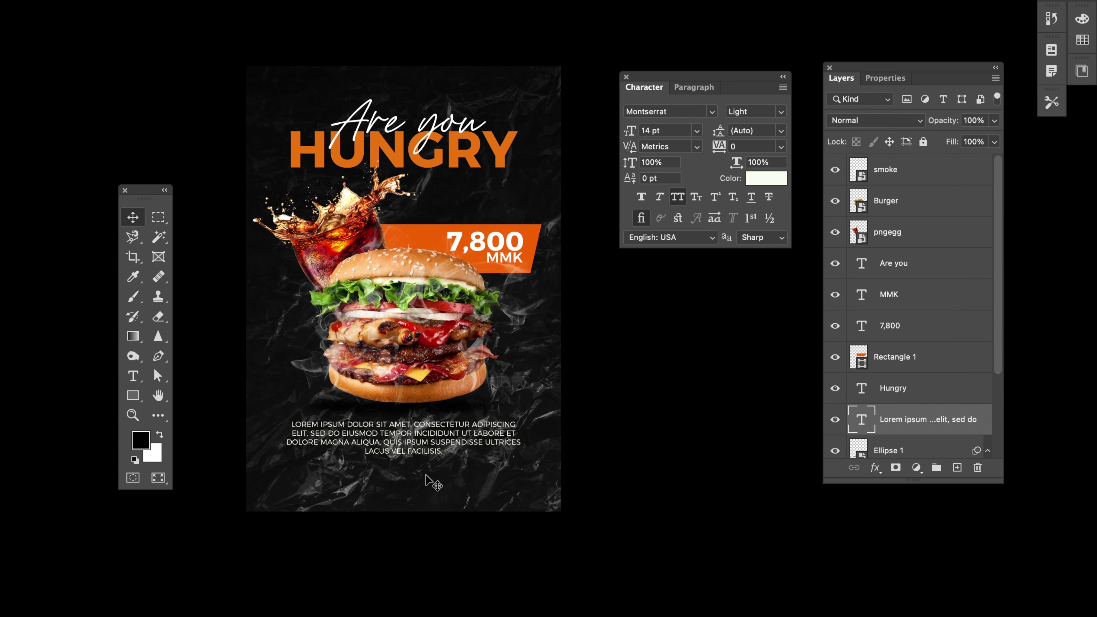
pyautogui.press('Tab')
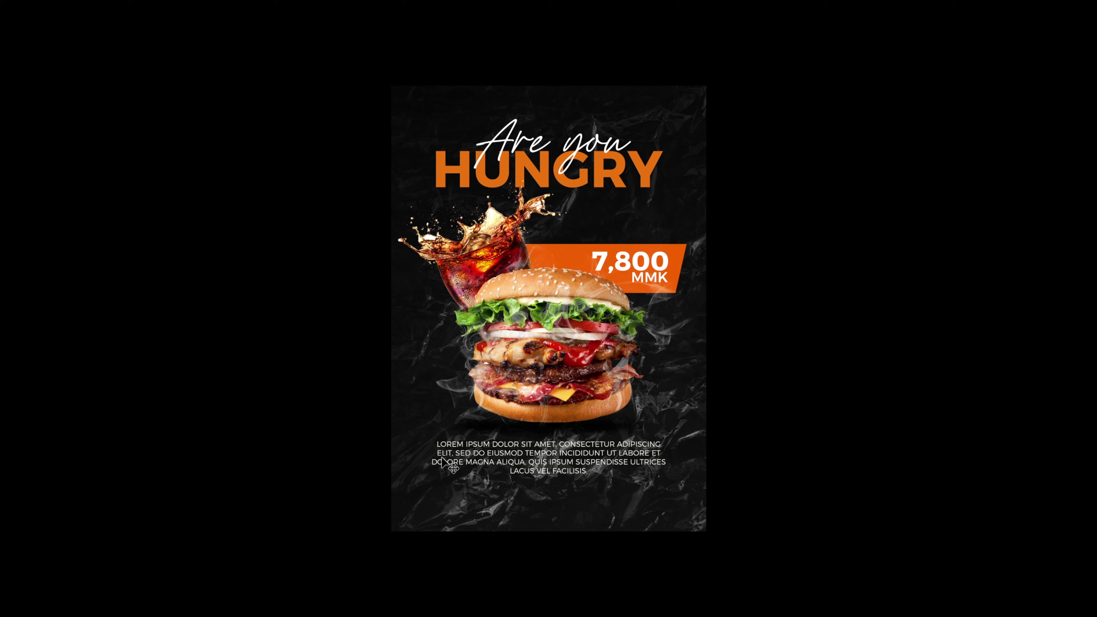
pyautogui.press('Tab')
# Cycle the screen modes back to Standard Screen Mode and return to the flyer document
pyautogui.press('f')
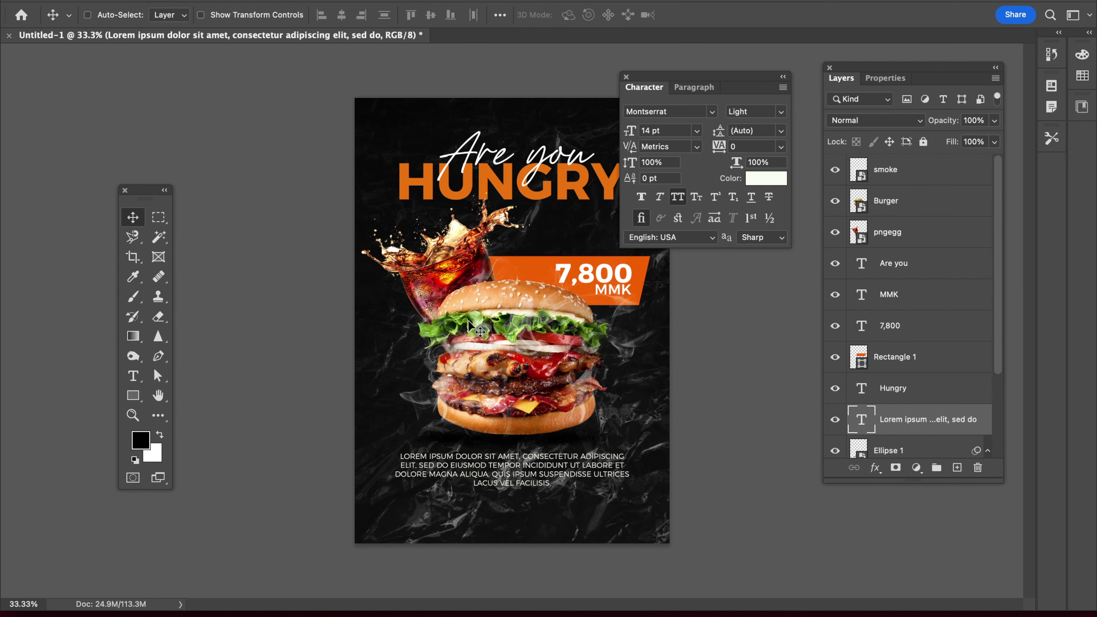
pyautogui.press('f')
pyautogui.press('f')
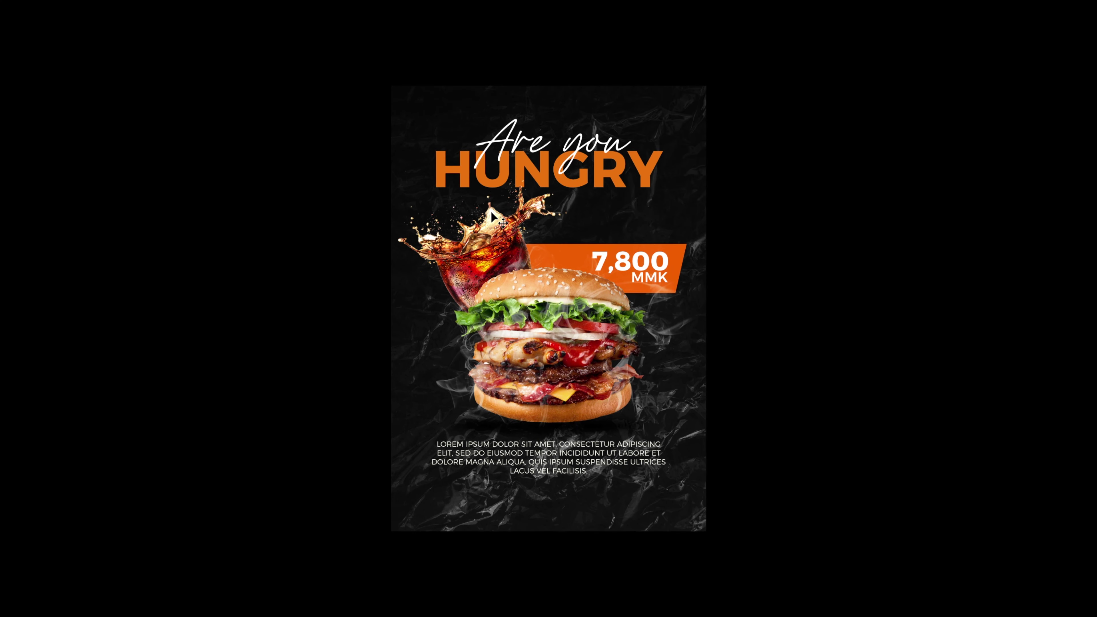
pyautogui.press('f')
pyautogui.press('f')
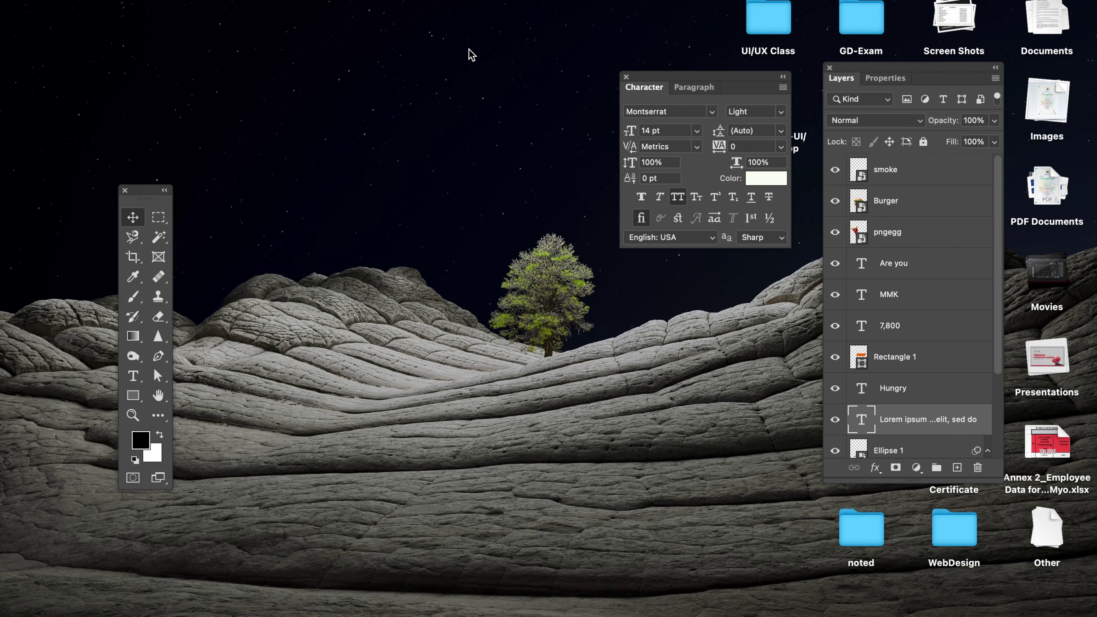
pyautogui.press('f')
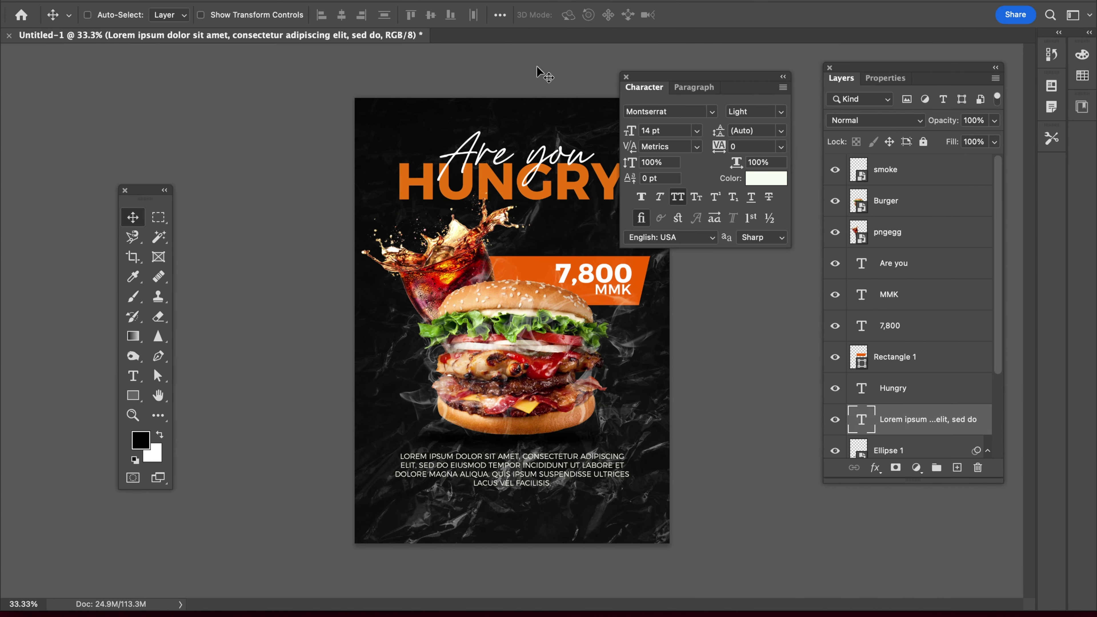
pyautogui.press('super+Tab')
pyautogui.press('super+Tab')
pyautogui.press('super+Tab')
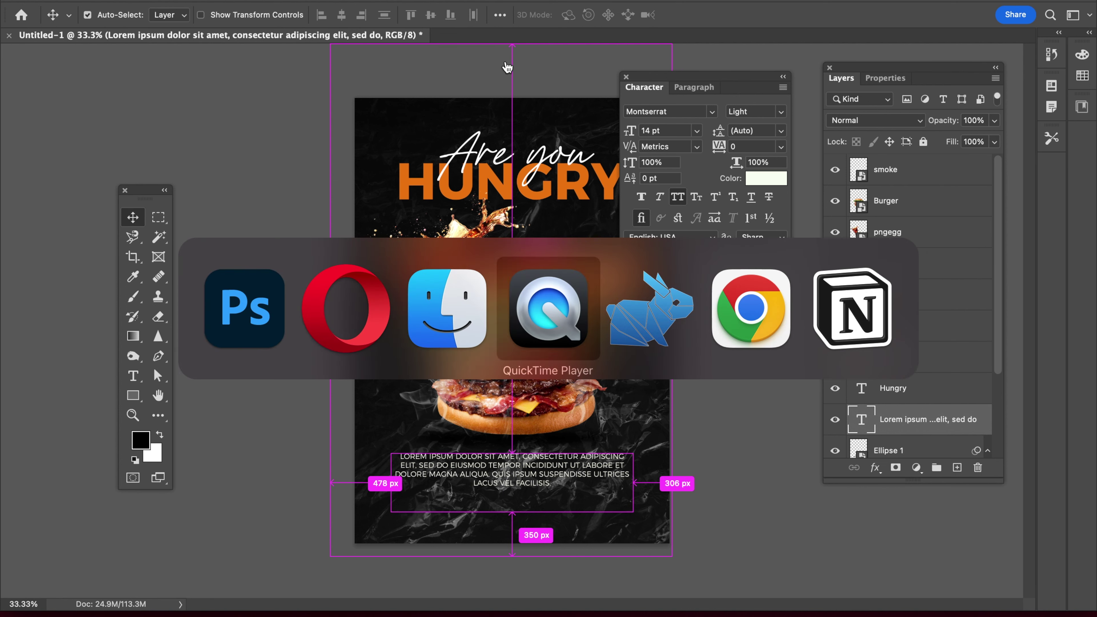
pyautogui.press('Escape')
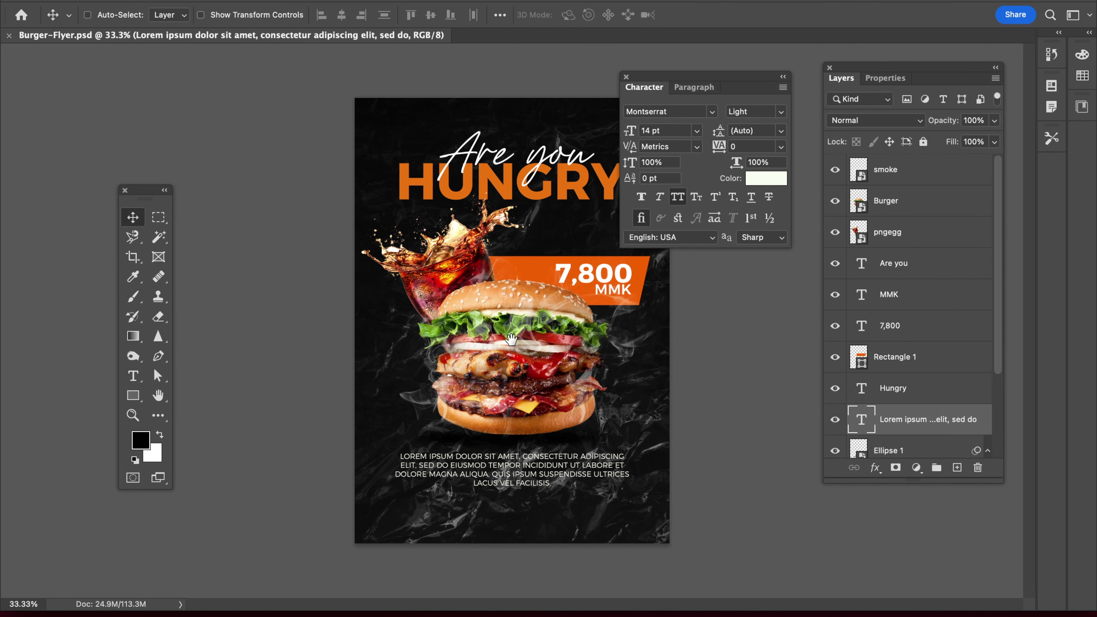
# Move the MMK, 7,800 and orange banner price tag to the flyer's lower right
pyautogui.click(625, 289)
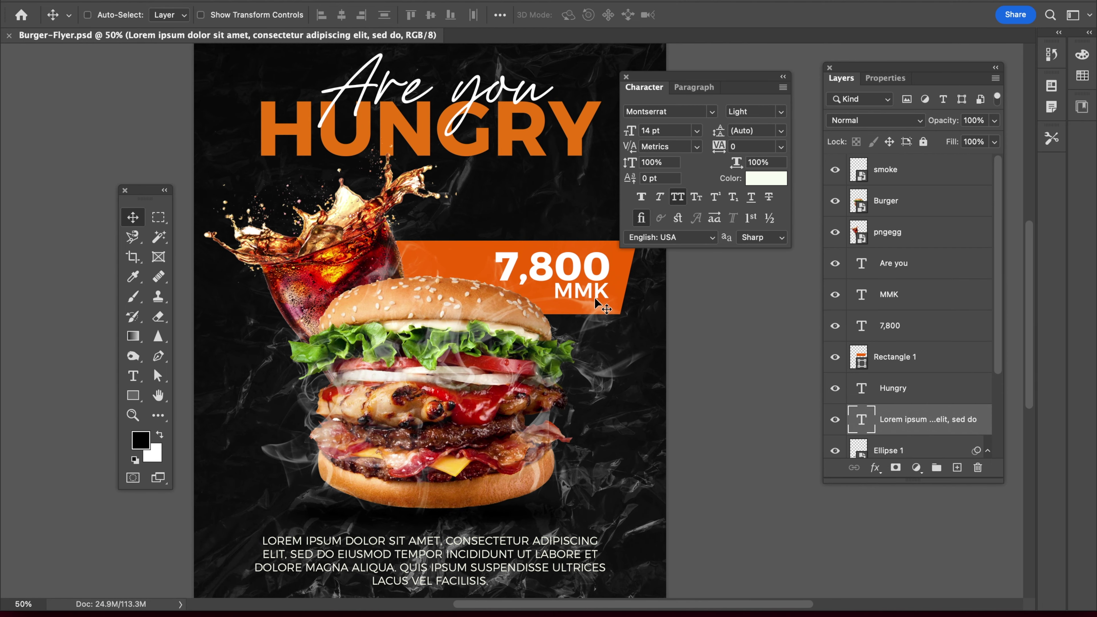
pyautogui.click(592, 296)
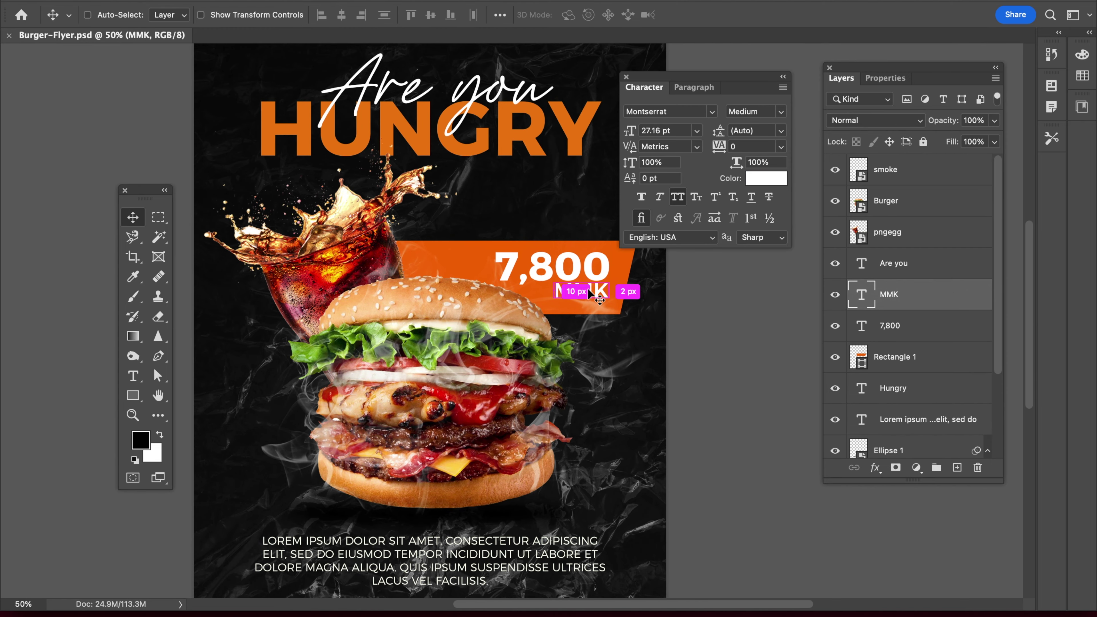
pyautogui.keyDown('shift'); pyautogui.click(596, 272); pyautogui.keyUp('shift')
pyautogui.moveTo(643, 294); pyautogui.dragTo(616, 583)
# Save the flyer and select FriedPotatosticks copy.png in the Resource folder
pyautogui.hotkey('ctrl', 's')
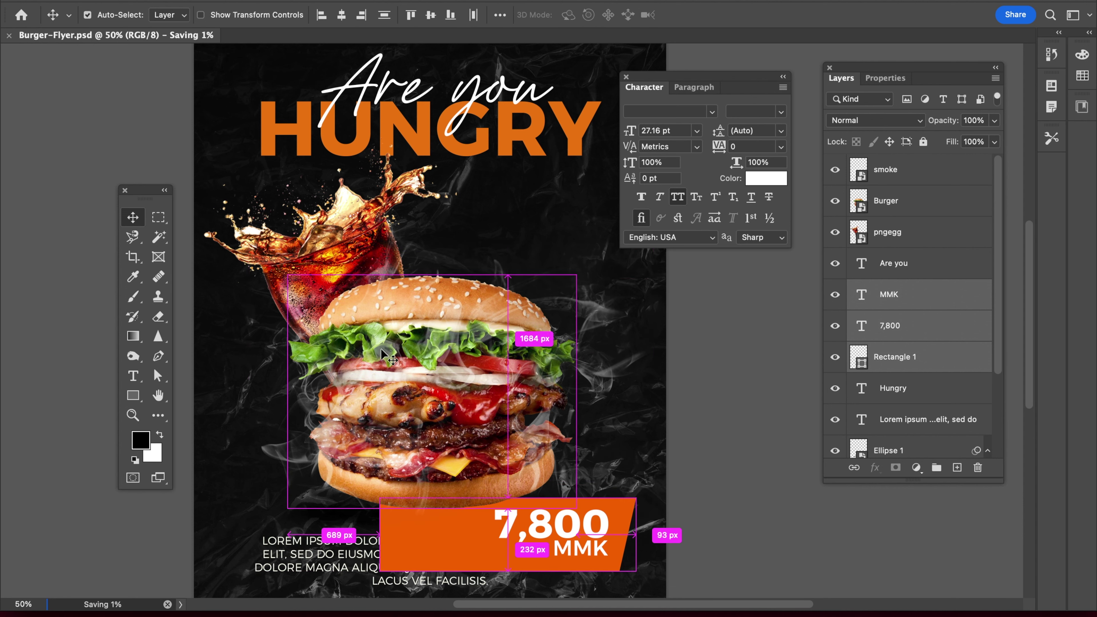
pyautogui.press('super+Tab')
pyautogui.press('super+Tab')
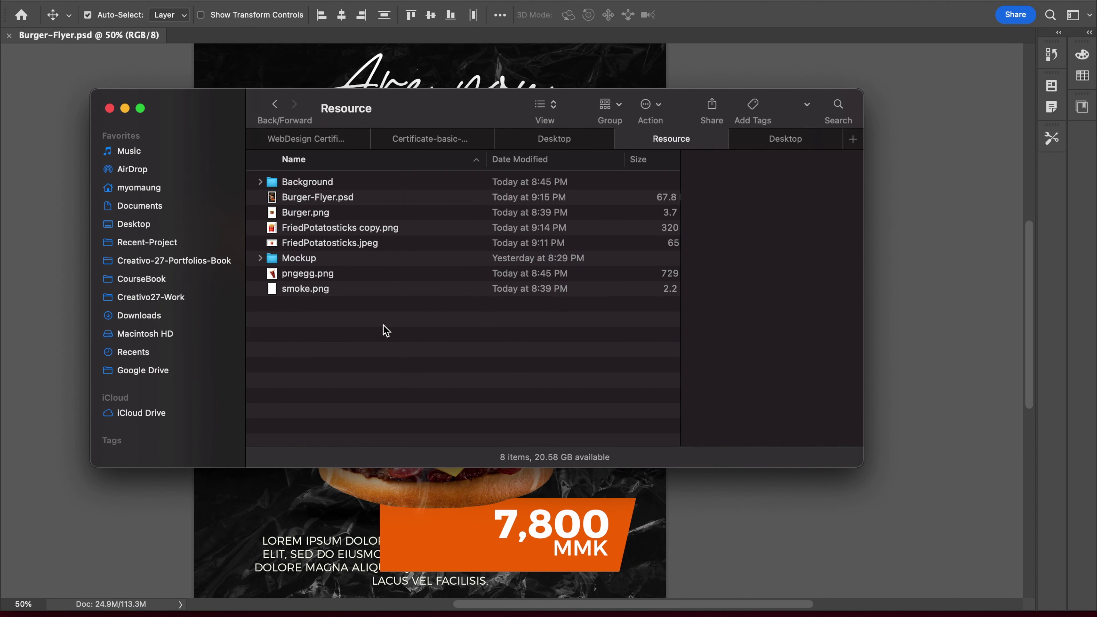
pyautogui.click(350, 229)
# Place FriedPotatosticks copy.png onto the flyer
pyautogui.moveTo(342, 232); pyautogui.dragTo(367, 268)
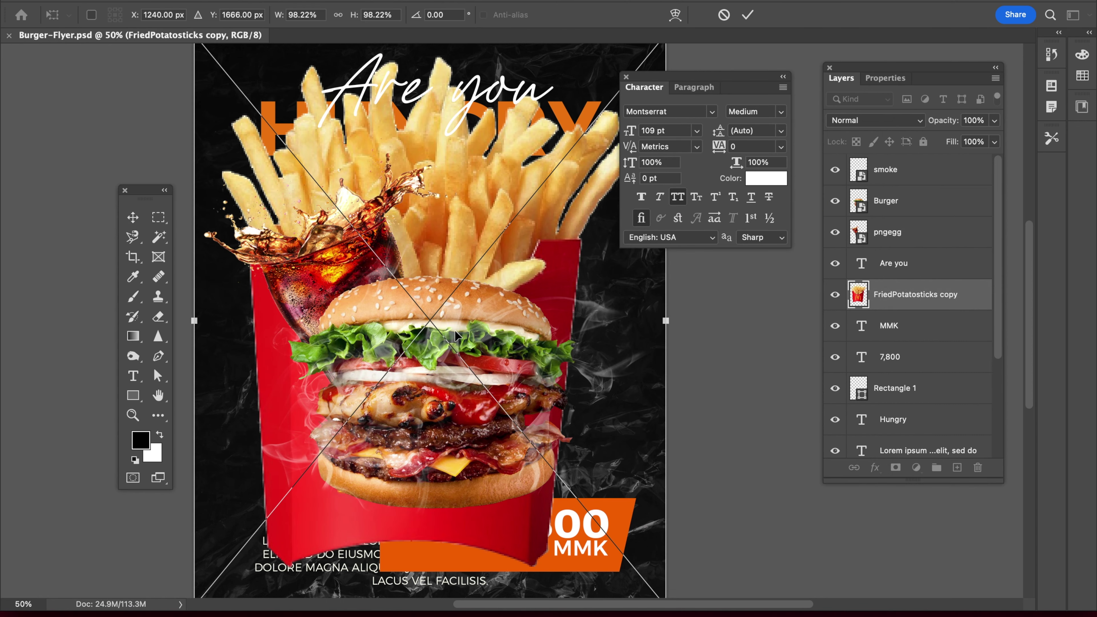
pyautogui.press('Return')
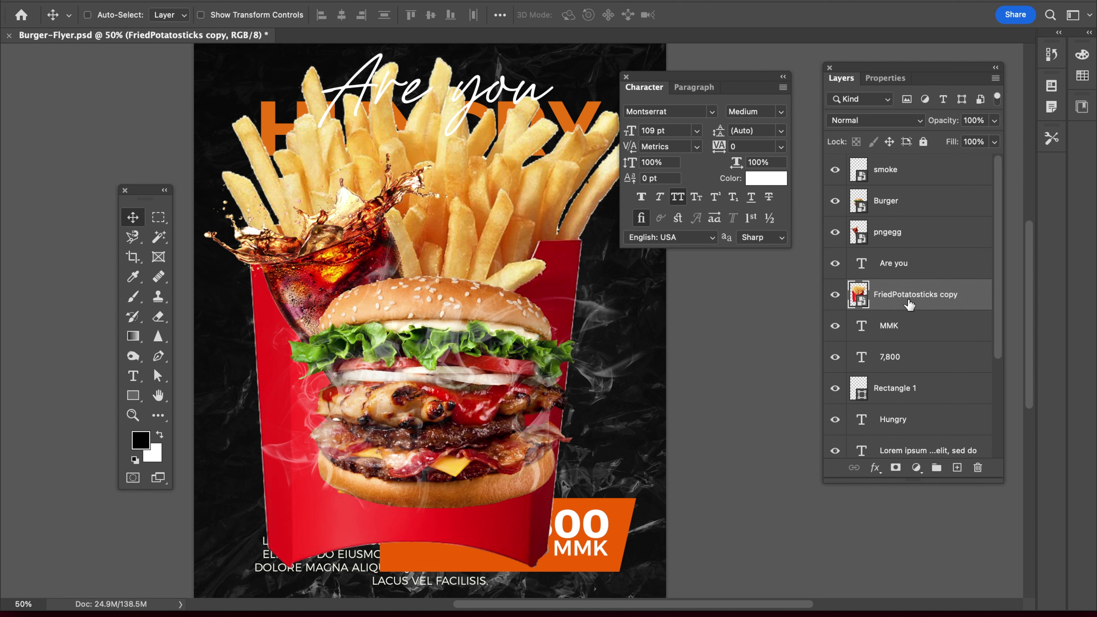
pyautogui.scroll(-2, 913, 308)
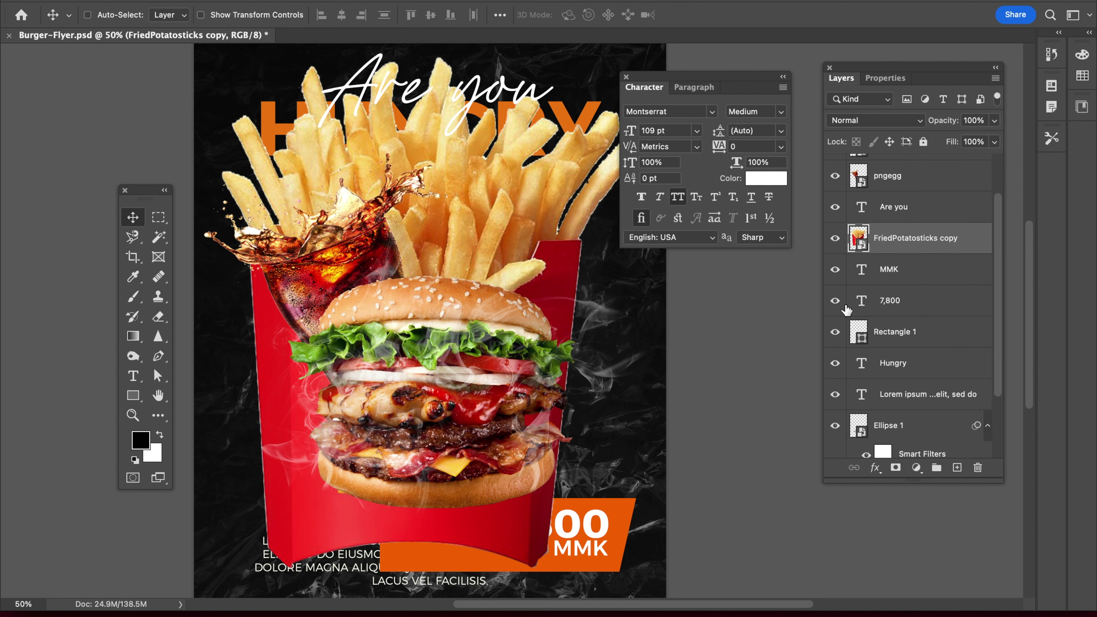
pyautogui.press('Tab')
# Scale the fries down and tuck them behind the burger's top bun
pyautogui.hotkey('ctrl', 't')
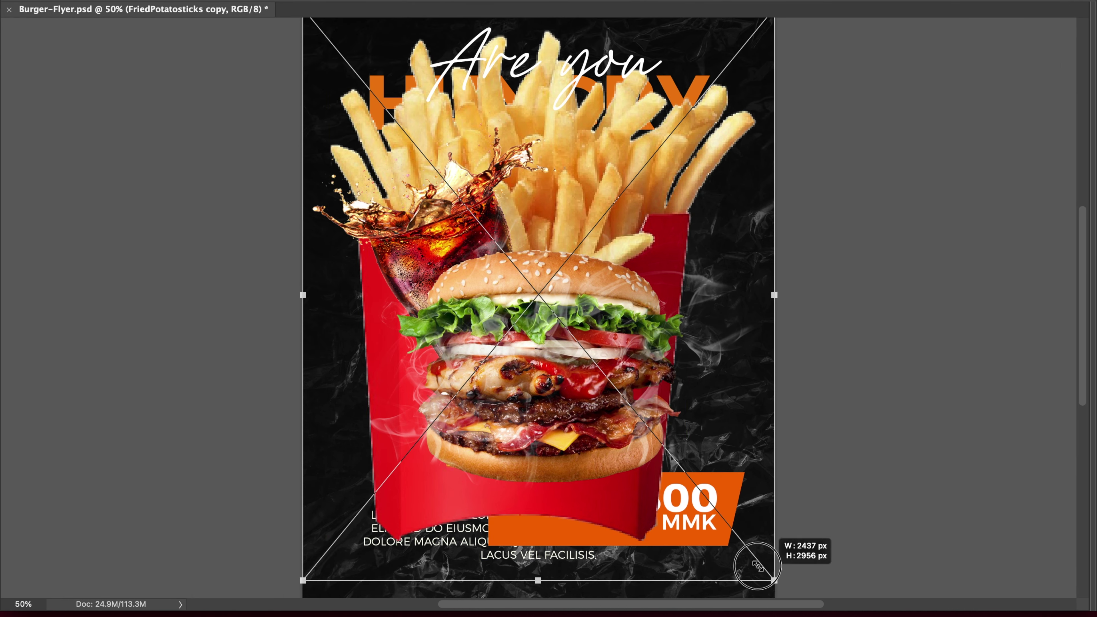
pyautogui.moveTo(770, 578); pyautogui.dragTo(588, 391)
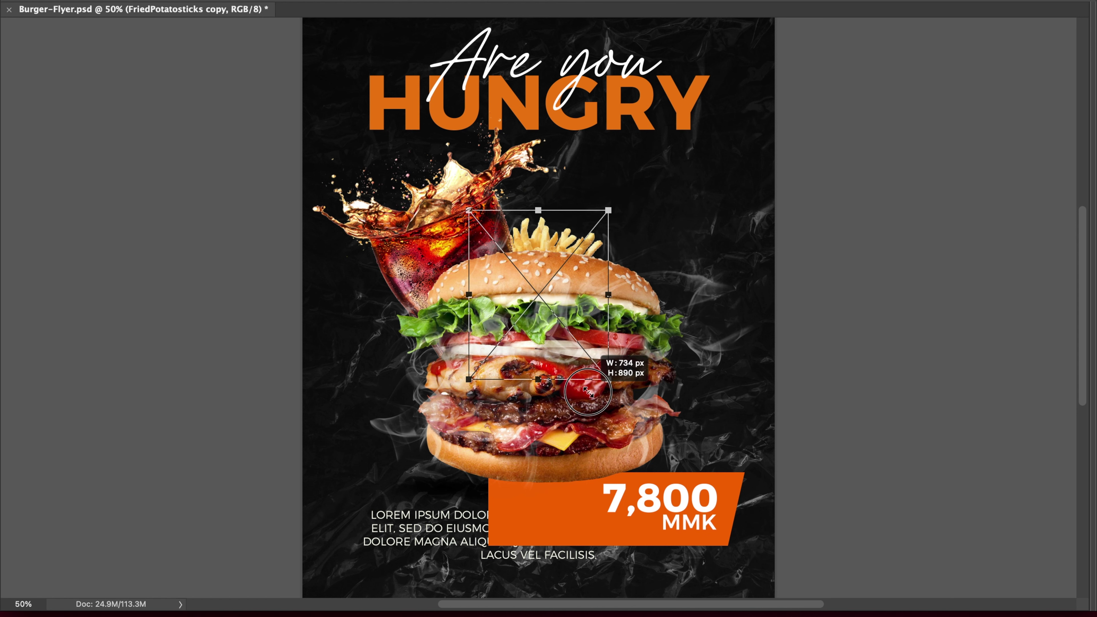
pyautogui.moveTo(562, 251); pyautogui.dragTo(654, 225)
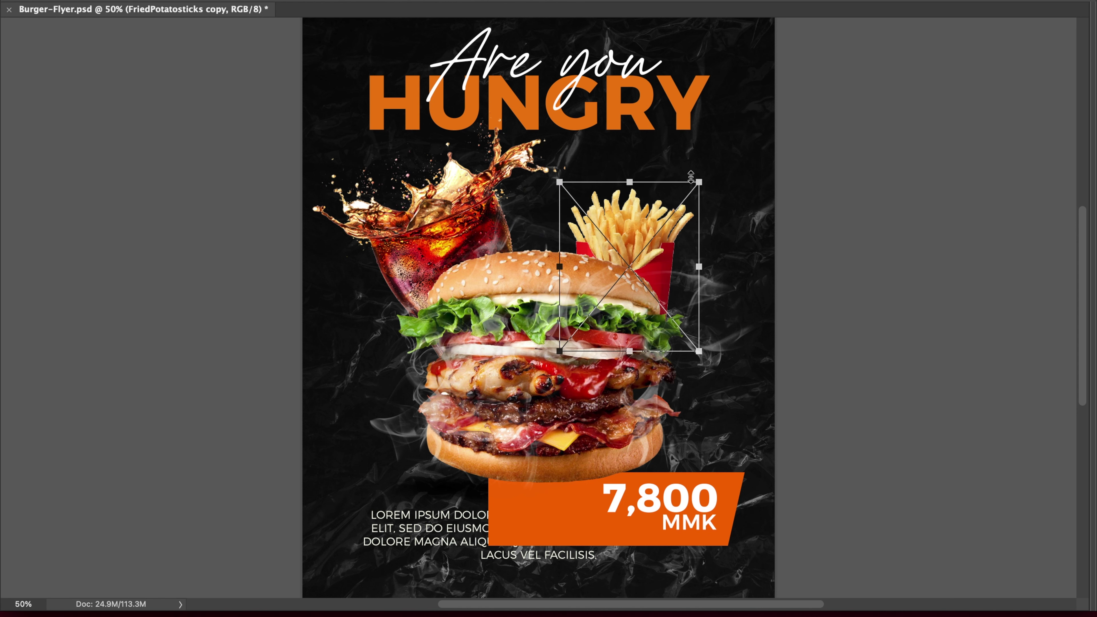
pyautogui.moveTo(705, 183)
pyautogui.mouseDown()
pyautogui.moveTo(742, 201)
pyautogui.moveTo(734, 177)
pyautogui.mouseUp()
pyautogui.moveTo(669, 245); pyautogui.dragTo(625, 226)
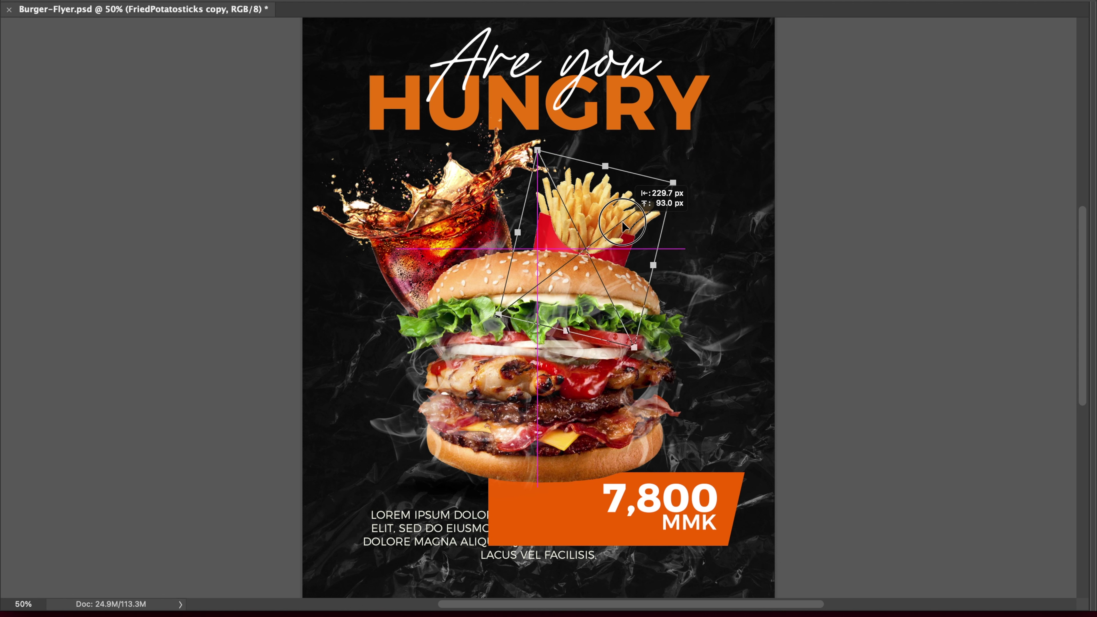
pyautogui.press('Return')
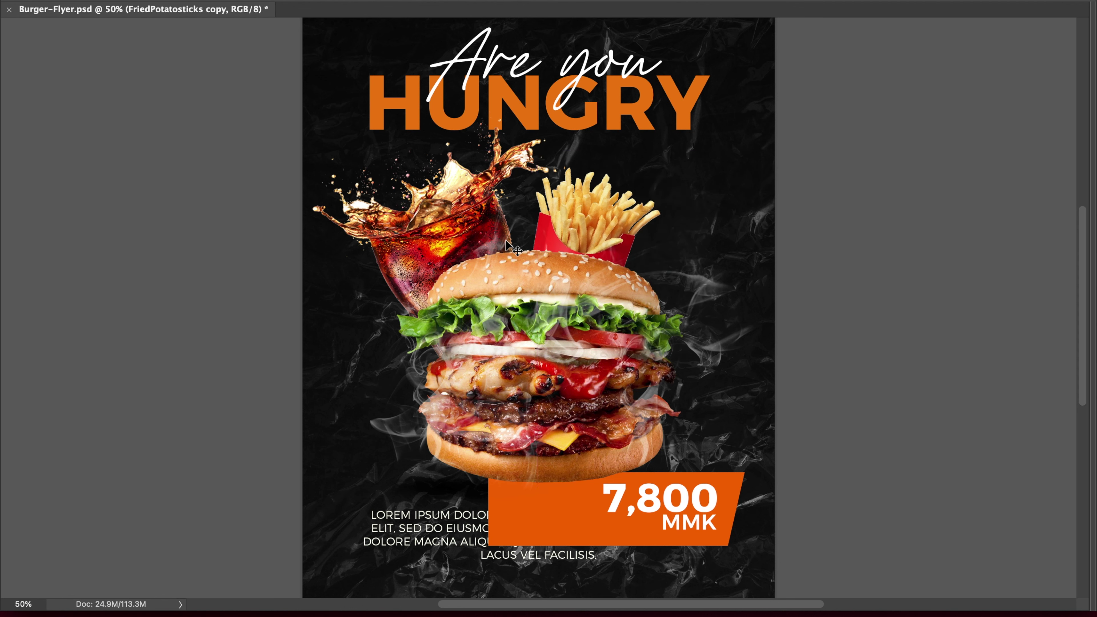
# Fine-tune the drink and fries position, zoom out, and save the flyer
pyautogui.moveTo(581, 231); pyautogui.dragTo(616, 239)
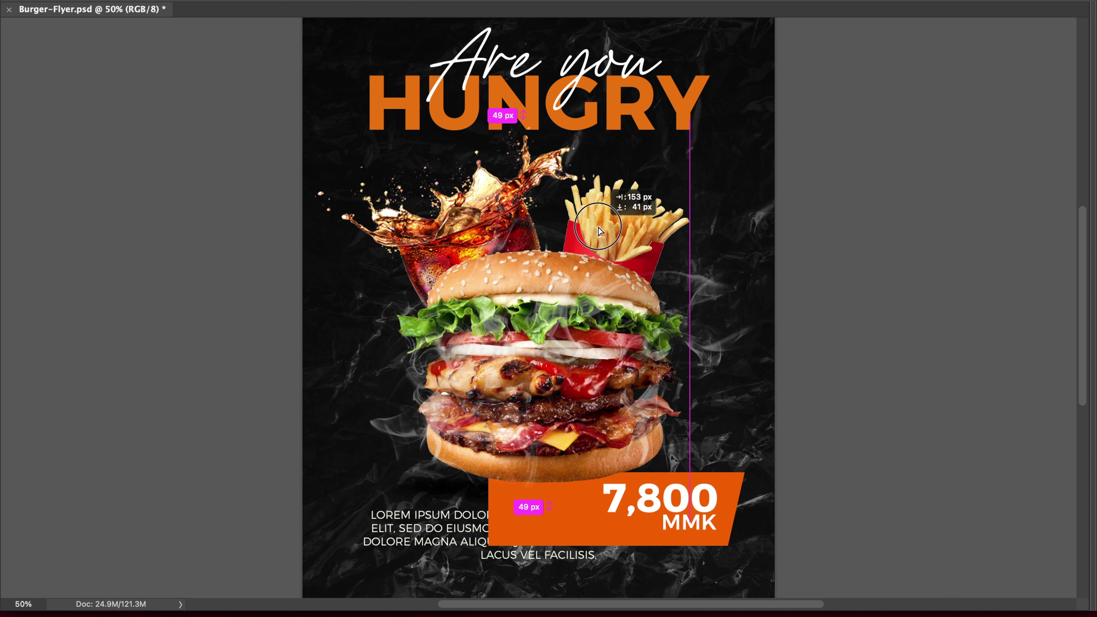
pyautogui.hotkey('ctrl', 's')
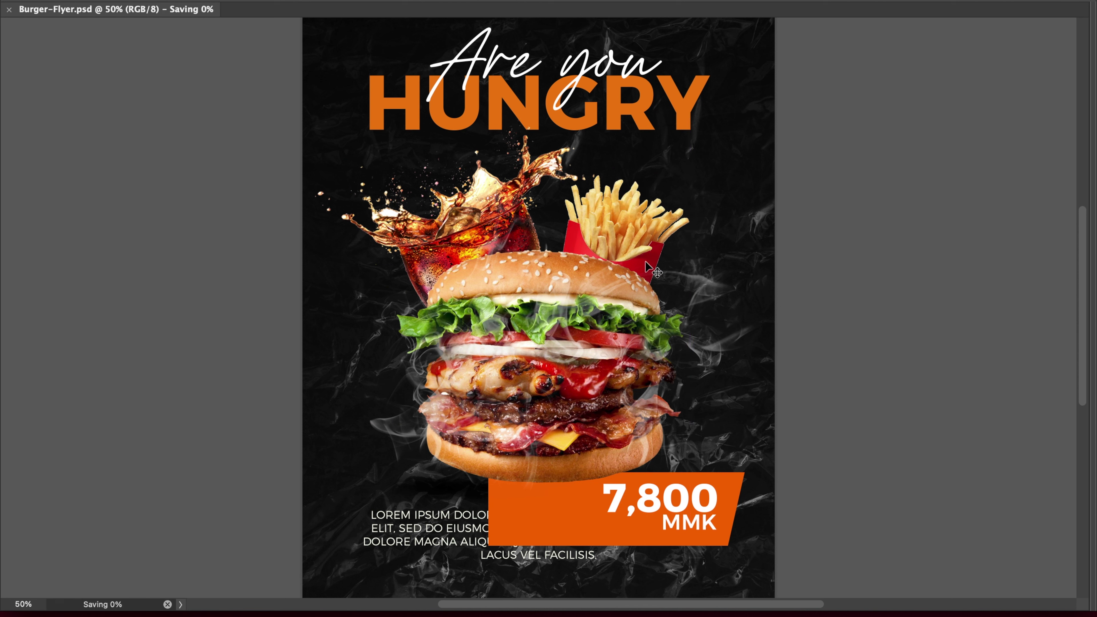
pyautogui.moveTo(618, 232); pyautogui.dragTo(607, 235)
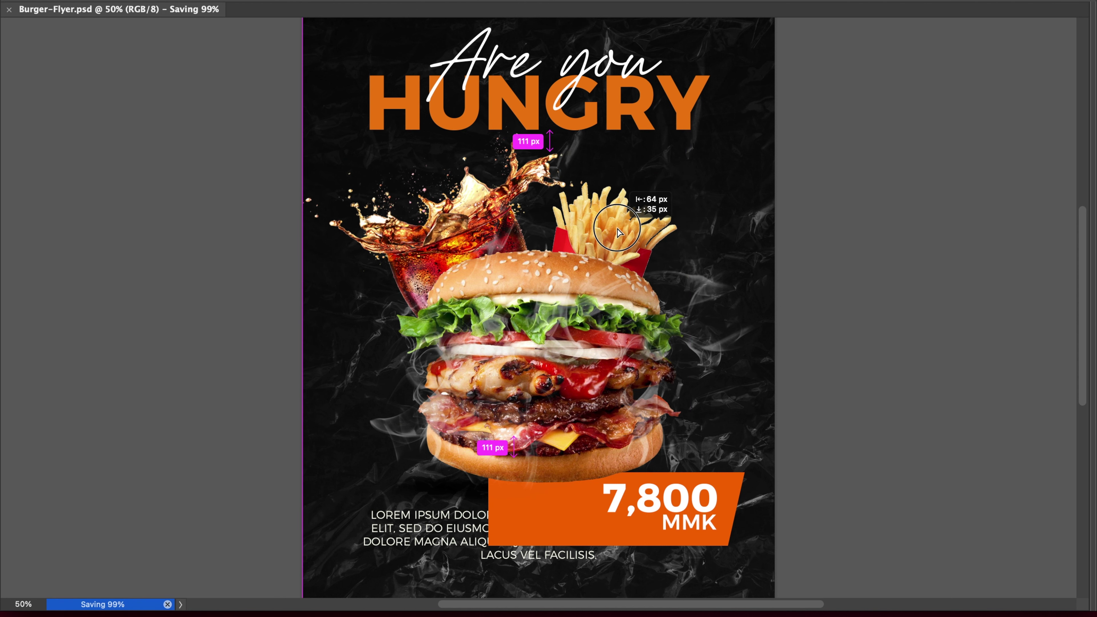
pyautogui.hotkey('ctrl', '-')
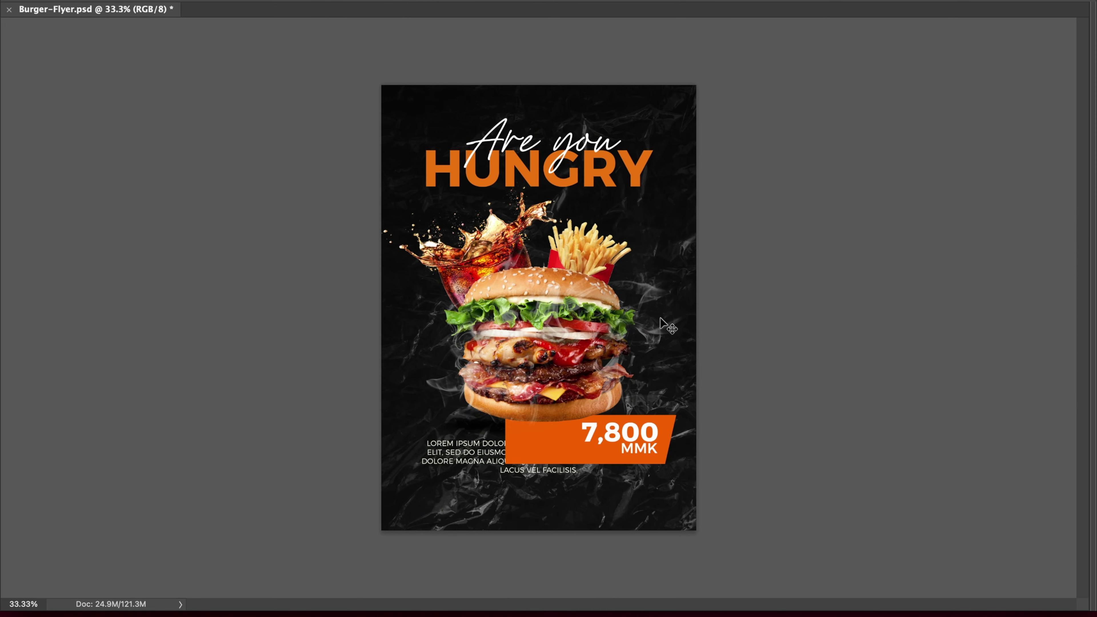
pyautogui.hotkey('ctrl', 's')
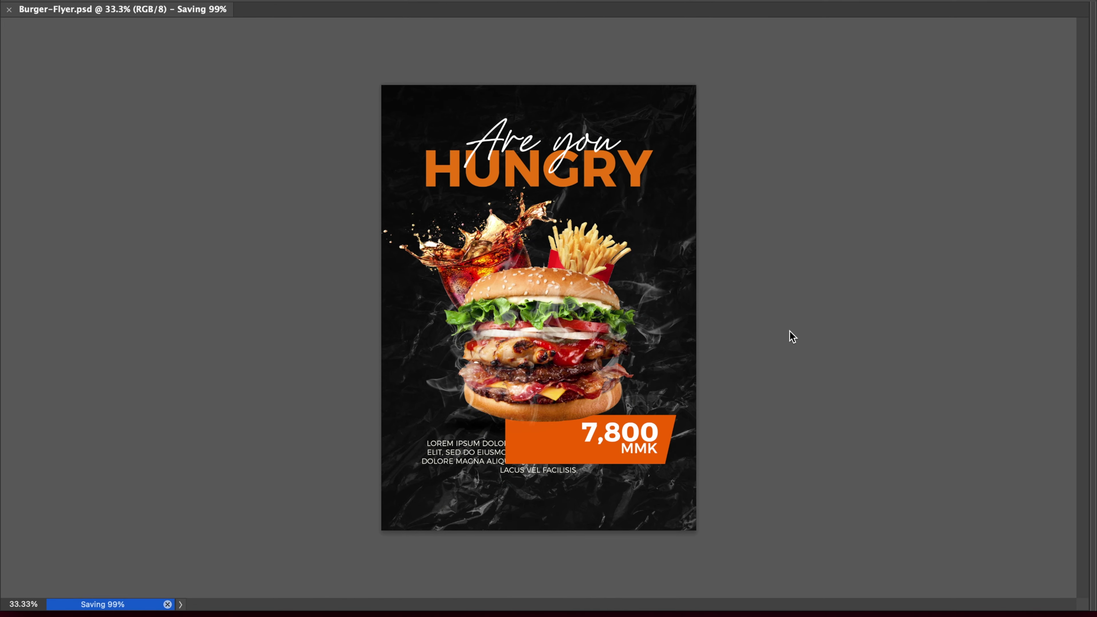
# Duplicate the cola glass, flip the copy horizontally, and move it to the burger's right
pyautogui.moveTo(596, 250); pyautogui.dragTo(579, 258)
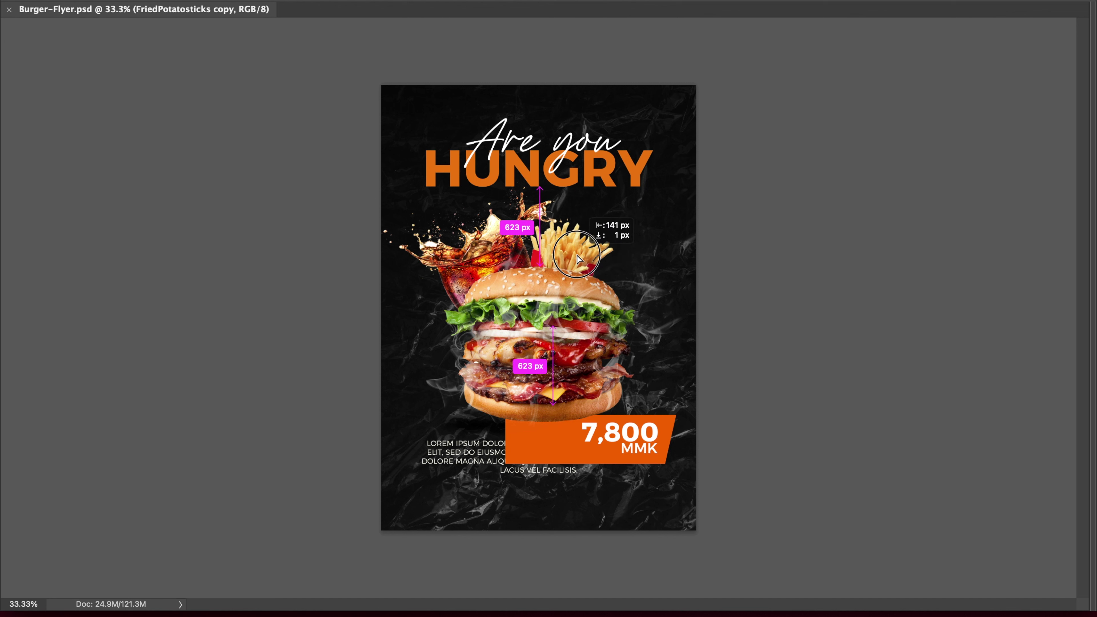
pyautogui.click(469, 258)
pyautogui.moveTo(468, 258); pyautogui.dragTo(496, 253)
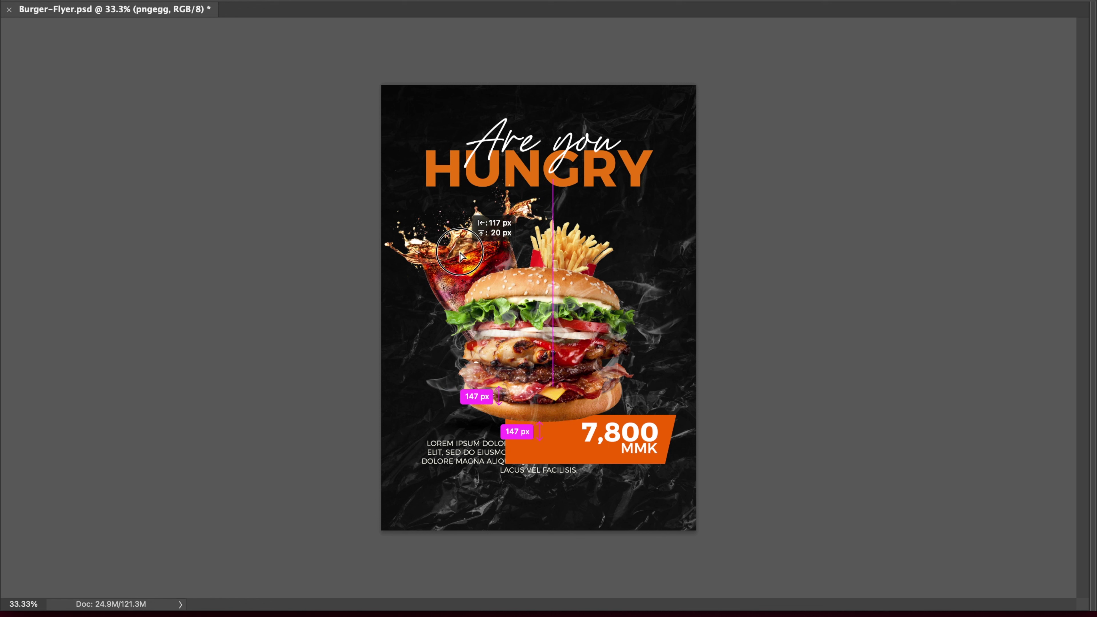
pyautogui.hotkey('ctrl', 't')
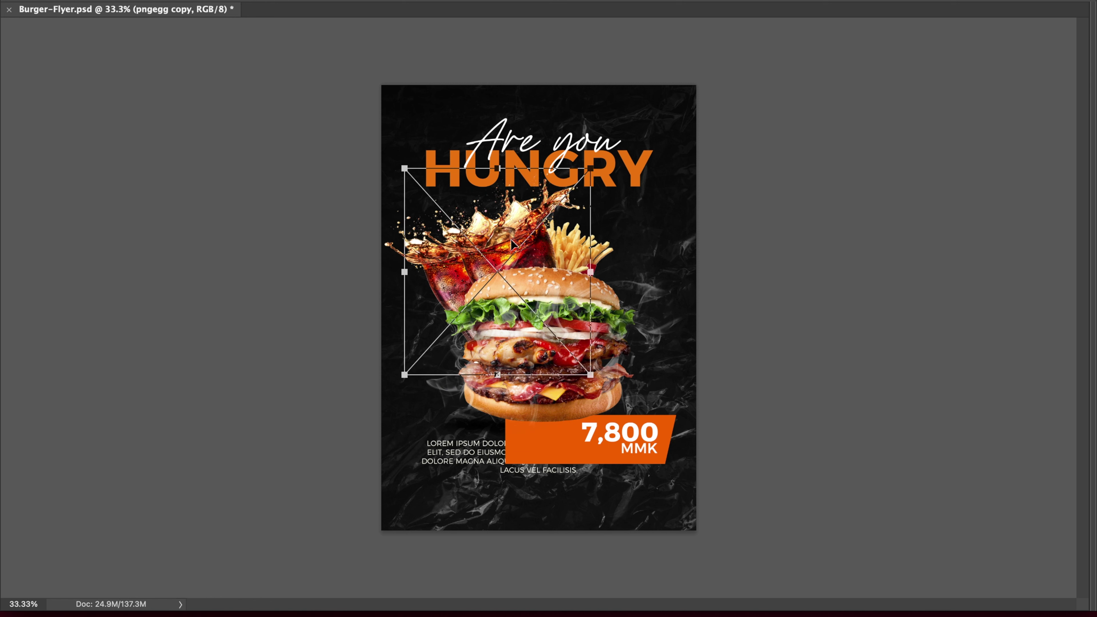
pyautogui.rightClick(511, 239)
pyautogui.click(580, 568)
pyautogui.press('Return')
pyautogui.moveTo(481, 256)
pyautogui.mouseDown()
pyautogui.moveTo(615, 262)
pyautogui.moveTo(596, 273)
pyautogui.moveTo(600, 255)
pyautogui.mouseUp()
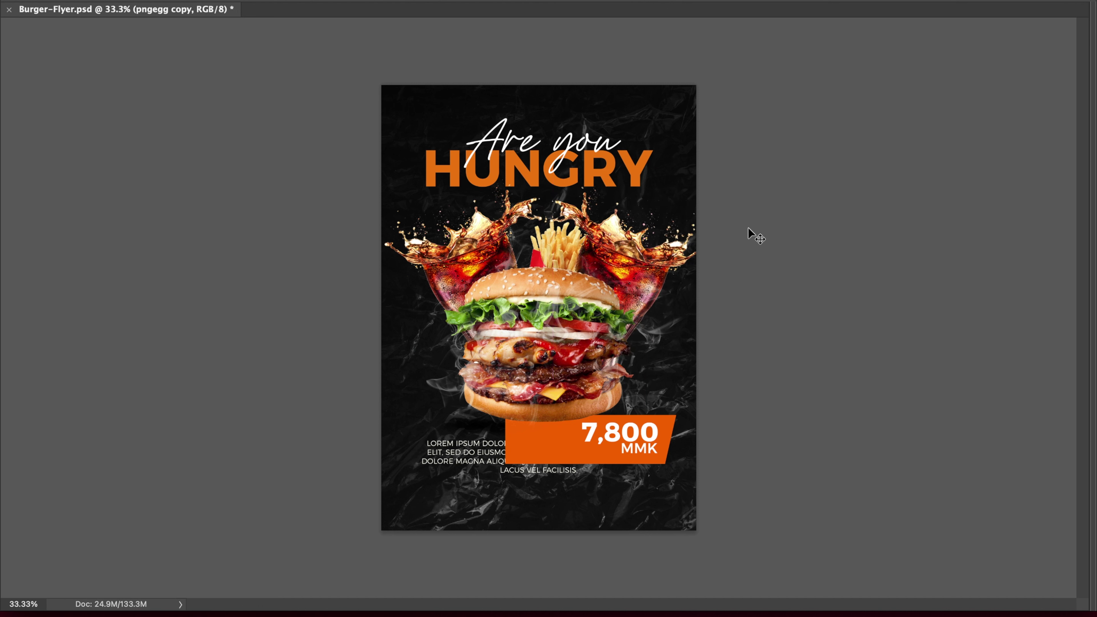
# Commit the cola copy, raise the fries carton above the top bun, and save
pyautogui.hotkey('ctrl', 't')
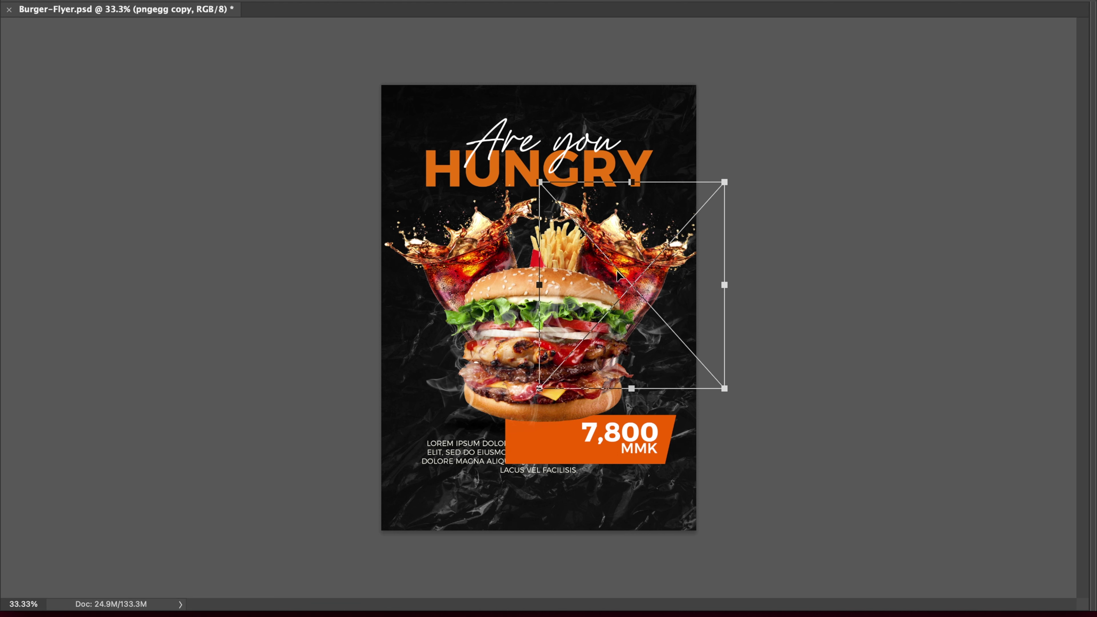
pyautogui.press('Return')
pyautogui.press('z')
pyautogui.click(617, 259)
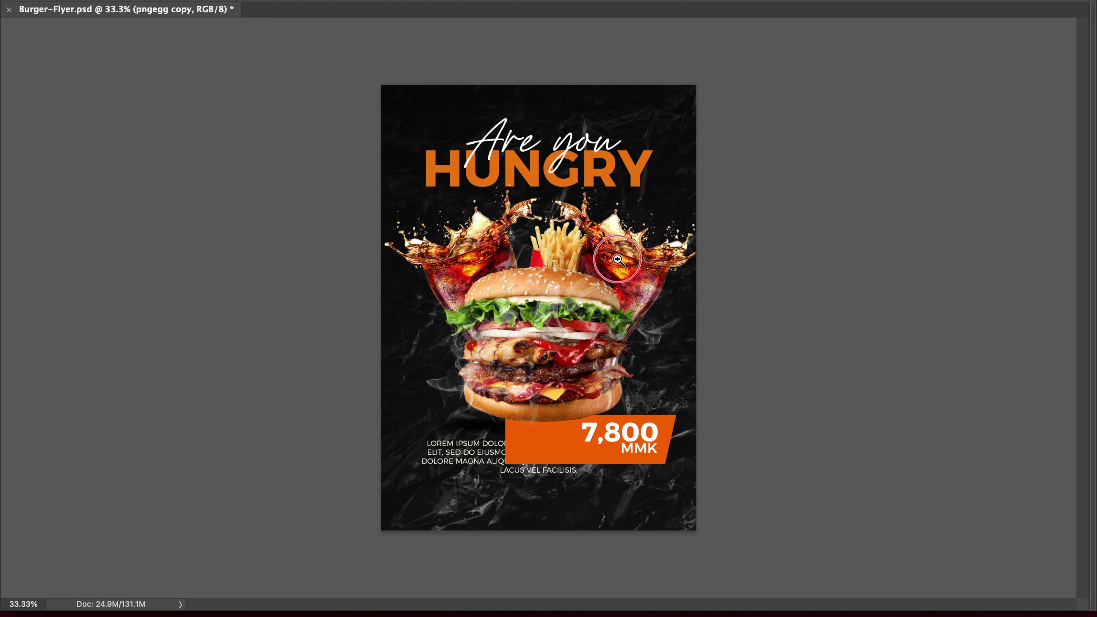
pyautogui.press('v')
pyautogui.moveTo(532, 253); pyautogui.dragTo(498, 246)
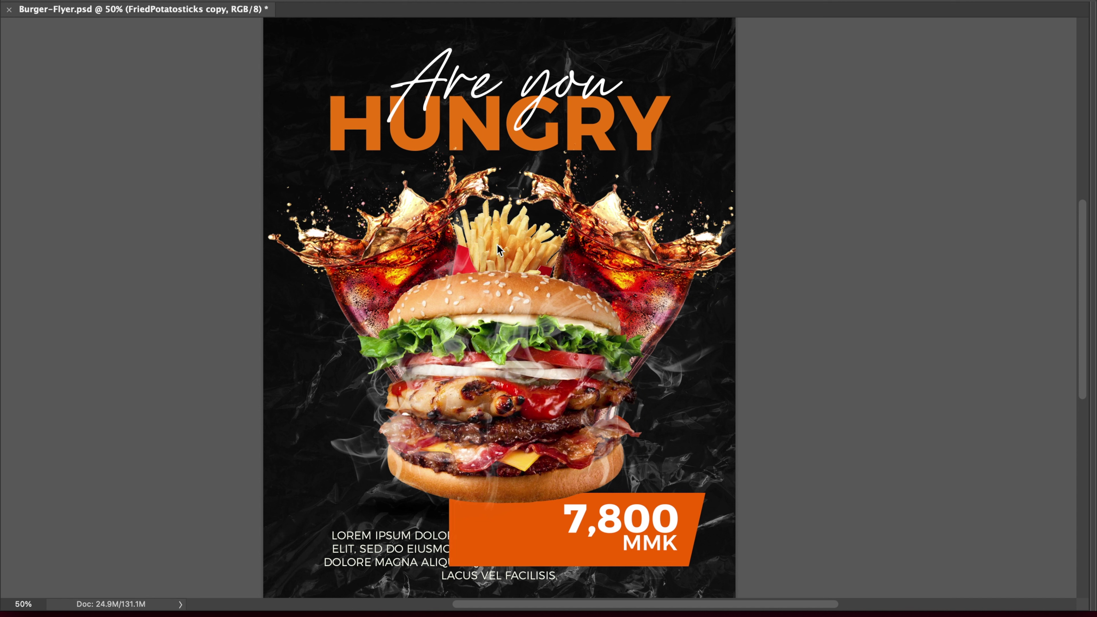
pyautogui.moveTo(479, 251); pyautogui.dragTo(475, 231)
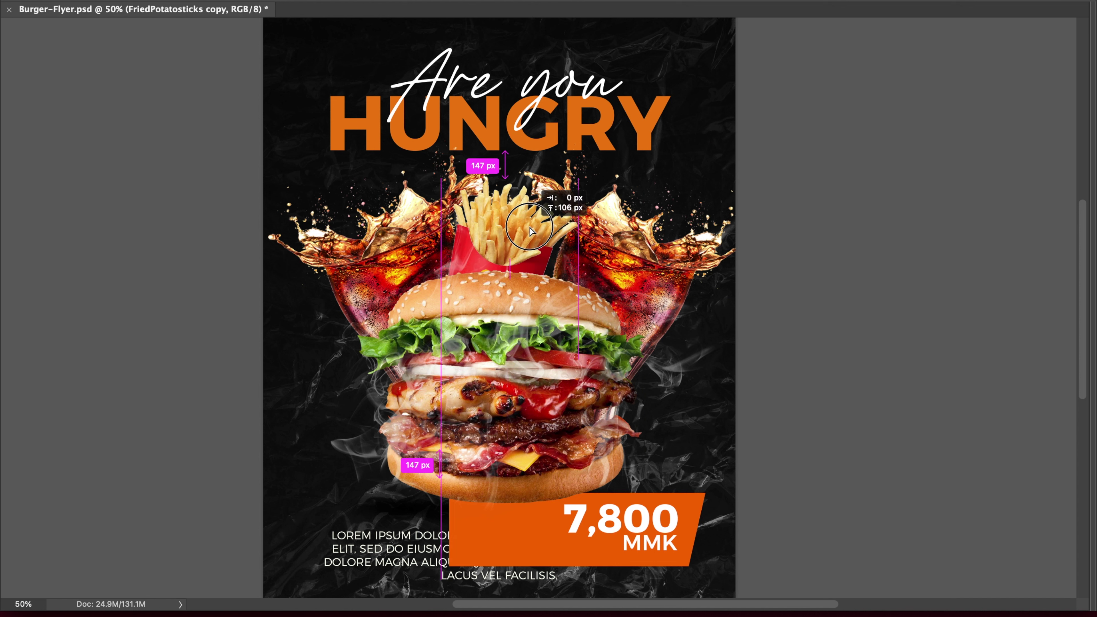
pyautogui.hotkey('ctrl', 's')
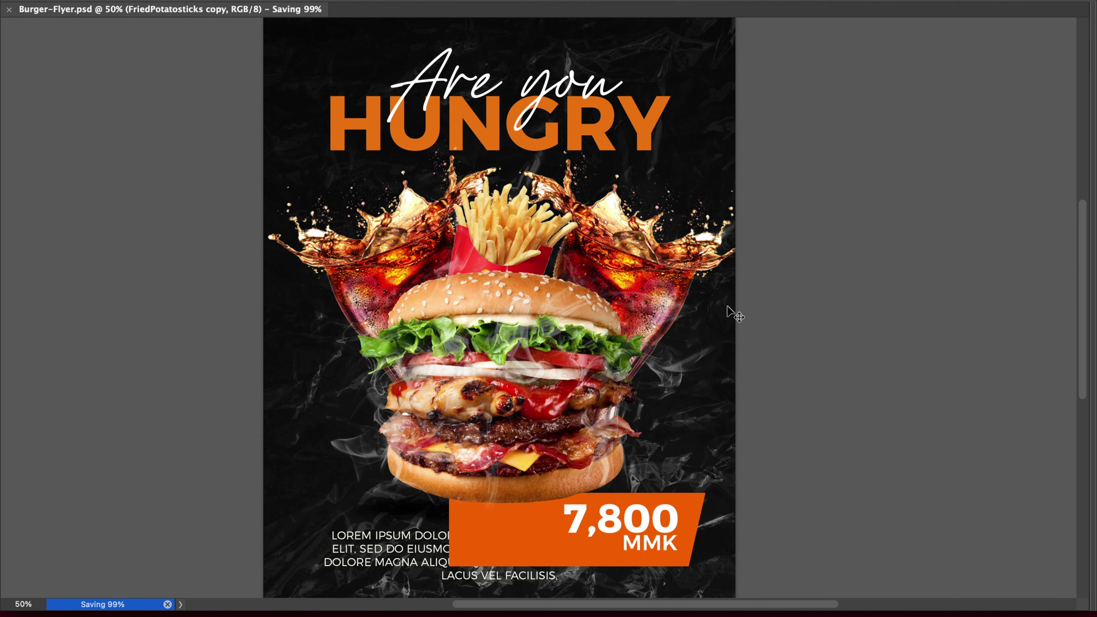
pyautogui.press('Tab')
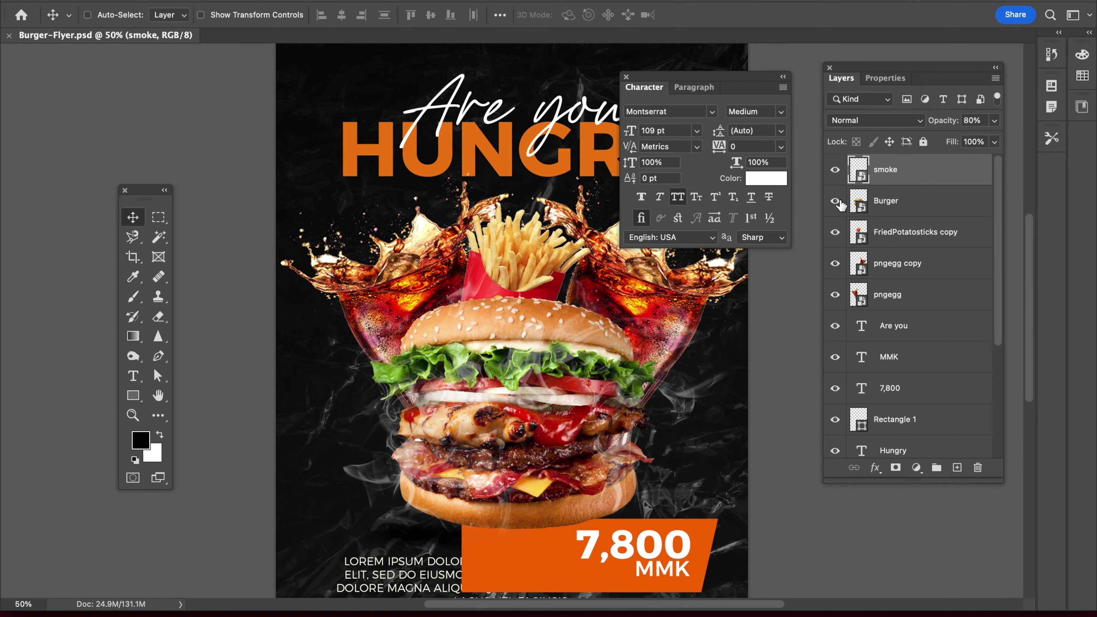
# Hide the smoke overlay and the right-hand pngegg copy cola glass, then save
pyautogui.hotkey('ctrl', '-')
pyautogui.press('Tab')
pyautogui.hotkey('ctrl', 's')
pyautogui.press('Tab')
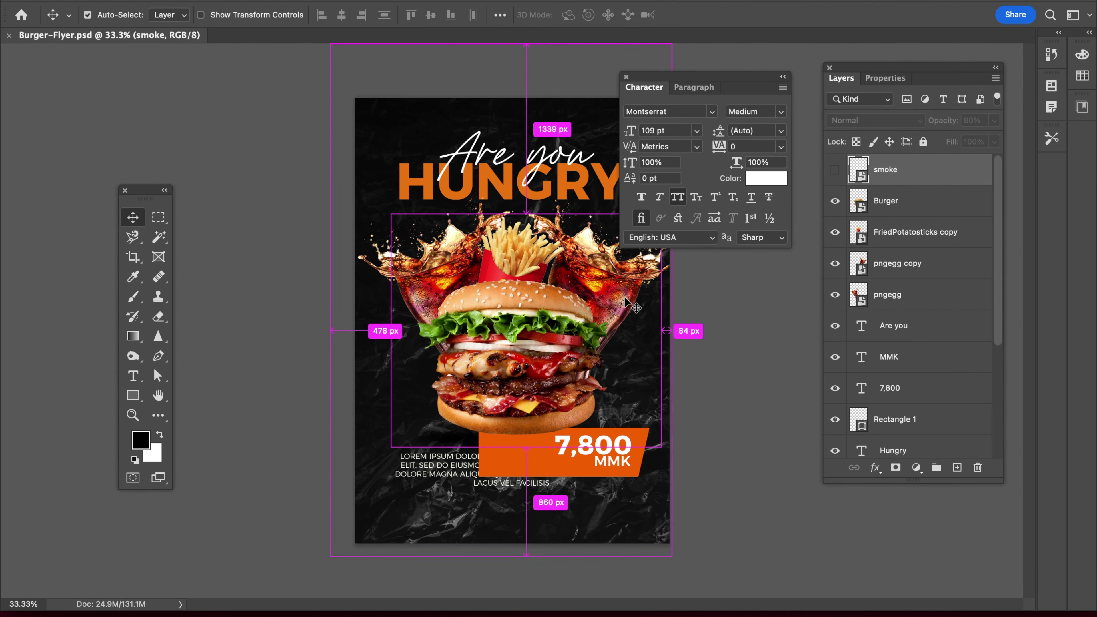
pyautogui.click(890, 263)
pyautogui.click(835, 264)
pyautogui.hotkey('ctrl', 's')
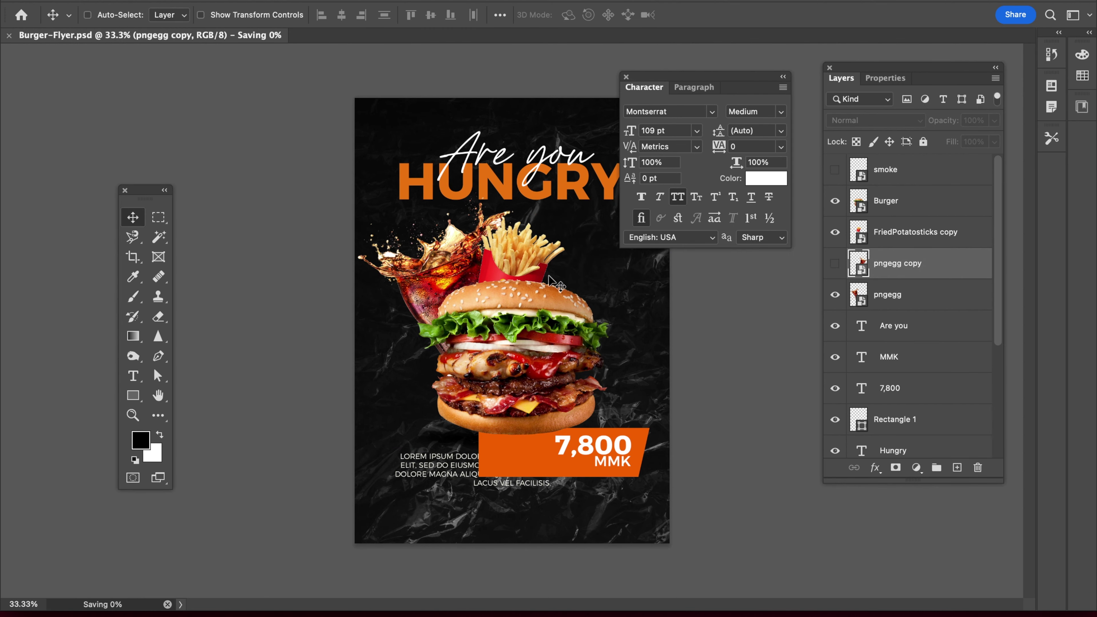
# Shift the fries slightly right and lift the left cola glass about 48 px, saving
pyautogui.moveTo(524, 261); pyautogui.dragTo(540, 272)
pyautogui.hotkey('ctrl', 's')
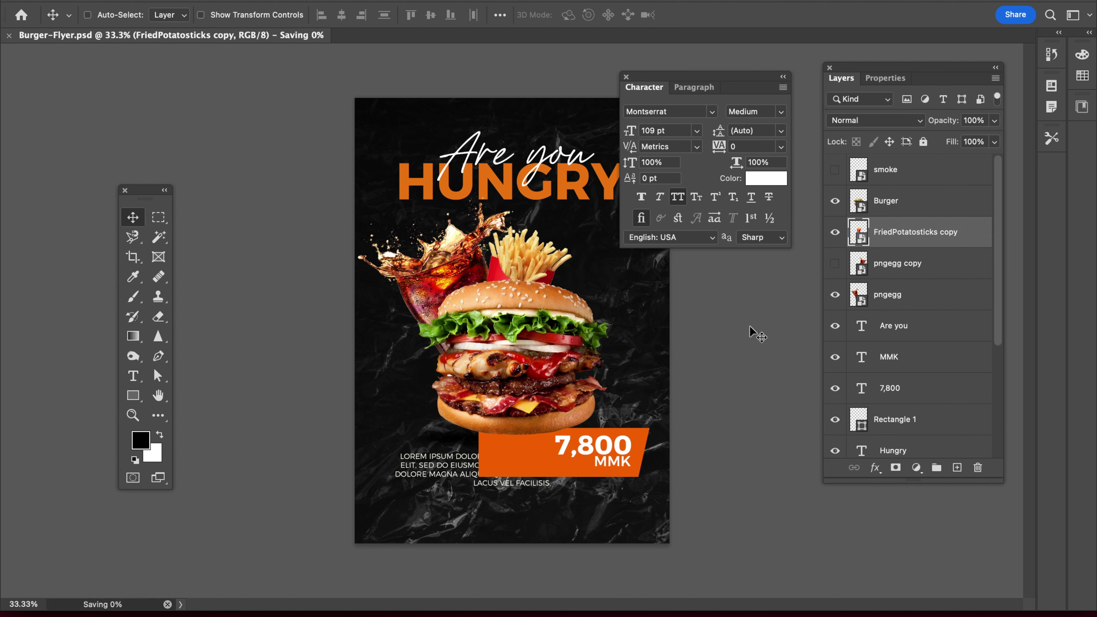
pyautogui.moveTo(418, 301); pyautogui.dragTo(418, 280)
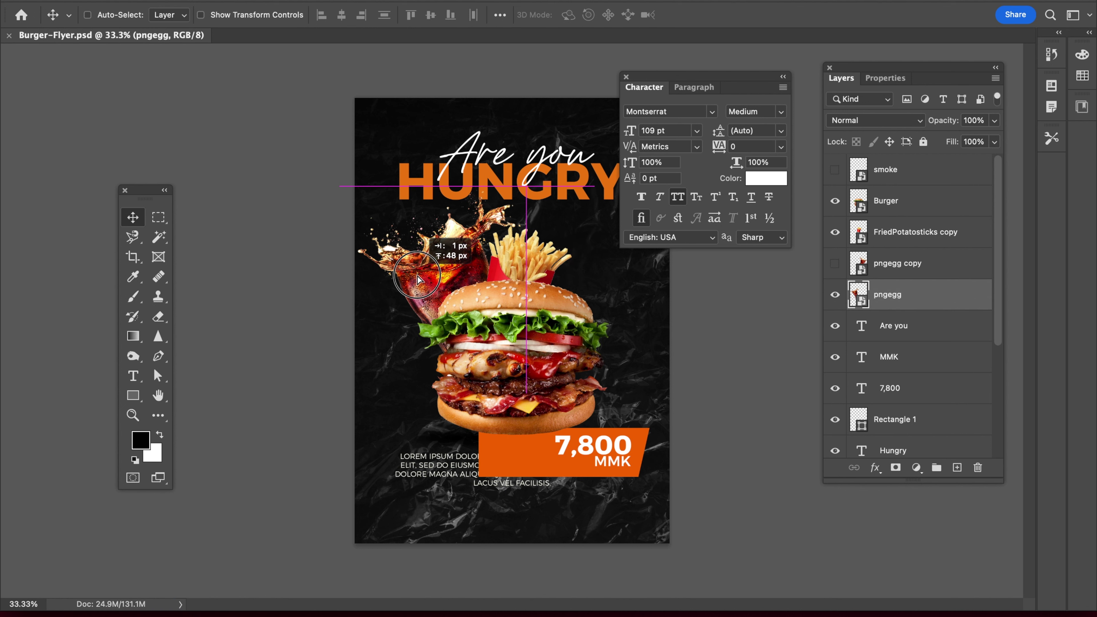
pyautogui.hotkey('ctrl', 's')
# Draw a 680 × 680 px black rectangle over the burger
pyautogui.keyDown('ctrl'); pyautogui.click(642, 257); pyautogui.keyUp('ctrl')
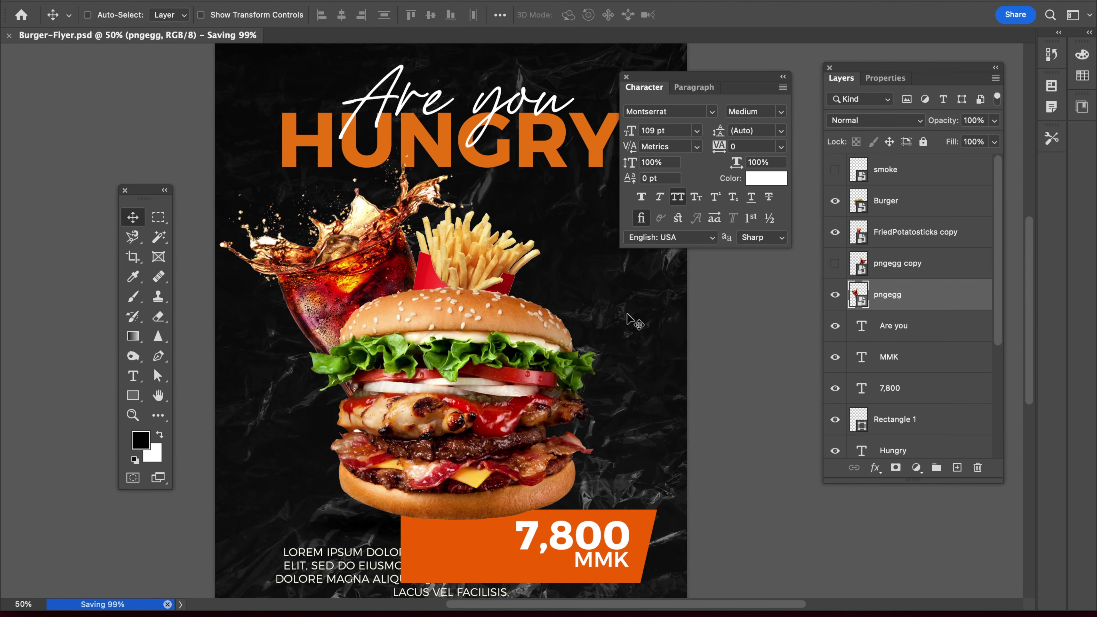
pyautogui.click(134, 395)
pyautogui.press('Tab')
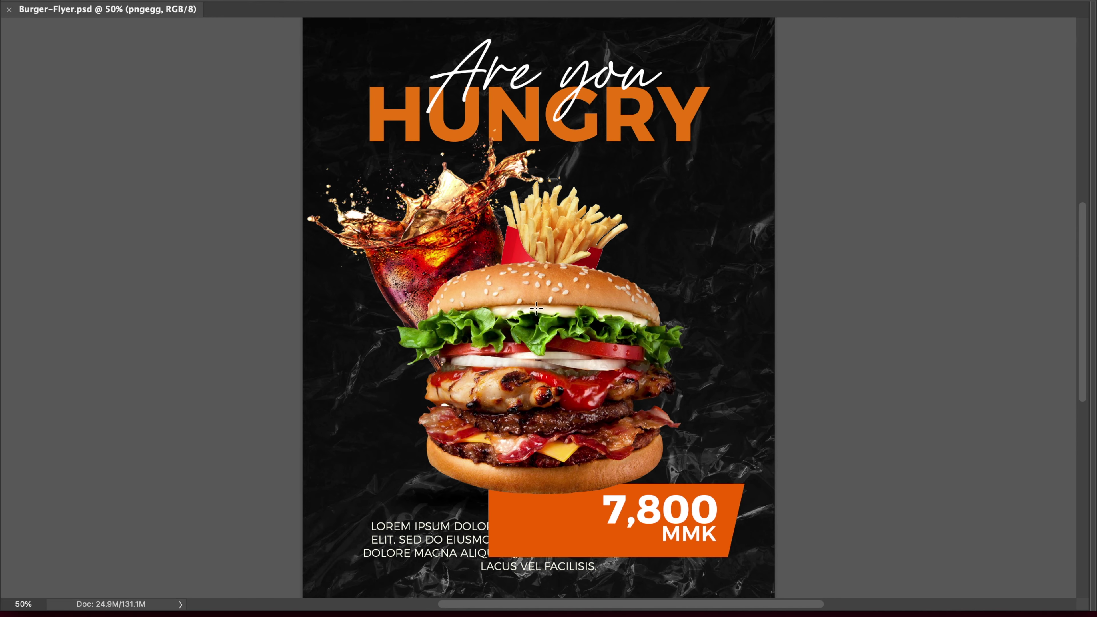
pyautogui.moveTo(586, 255); pyautogui.dragTo(742, 385)
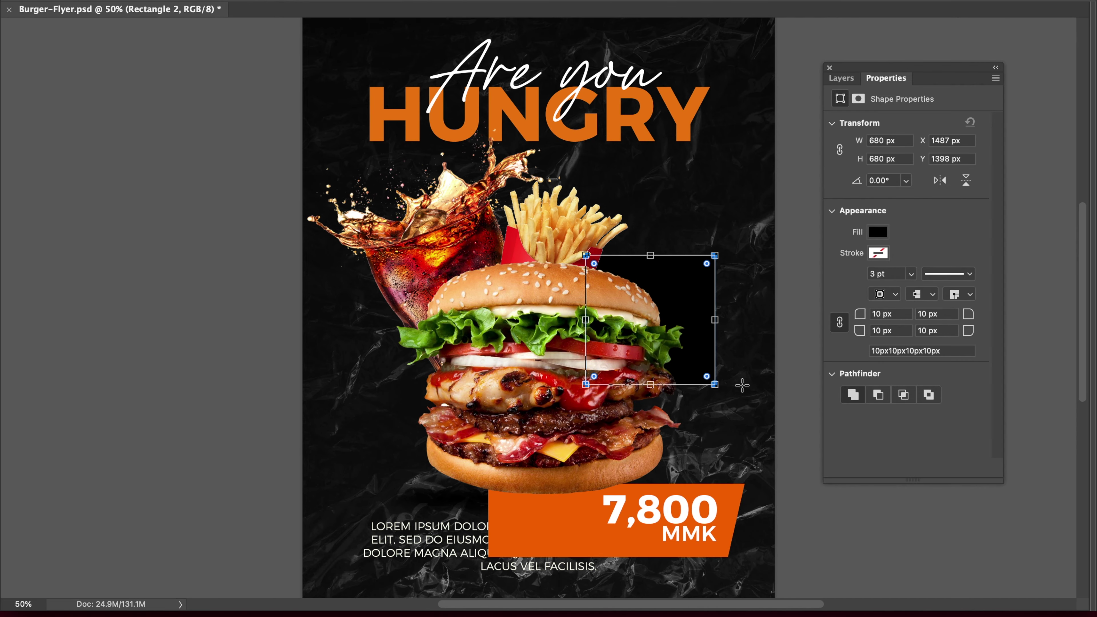
# Replace the black square with an 801 × 801 px black circle right of the fries, brought forward
pyautogui.hotkey('ctrl', 'z')
pyautogui.press('Tab')
pyautogui.click(133, 397)
pyautogui.click(172, 415)
pyautogui.press('Tab')
pyautogui.press('Tab')
pyautogui.hscroll(5, 518, 302)
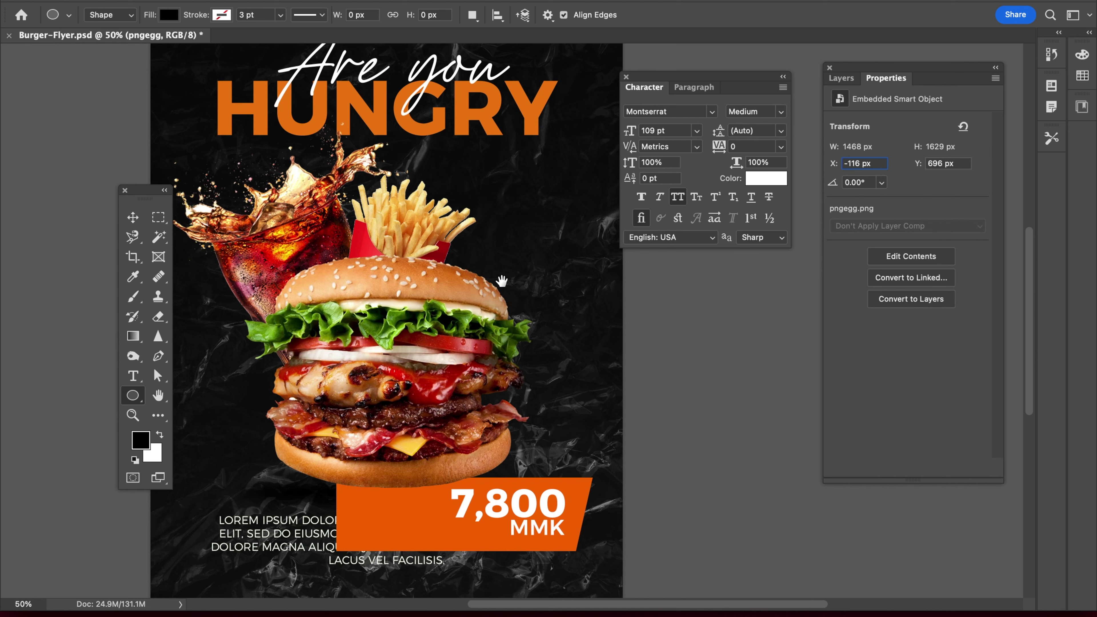
pyautogui.moveTo(526, 289); pyautogui.dragTo(598, 382)
pyautogui.press('v')
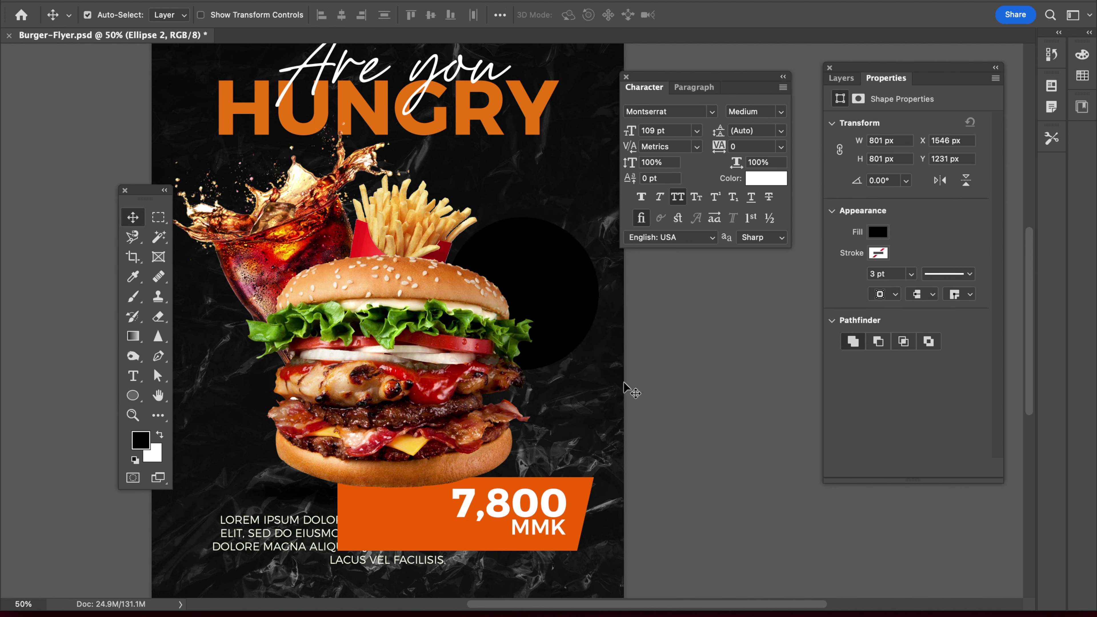
pyautogui.hotkey('ctrl', 'shift', ']')
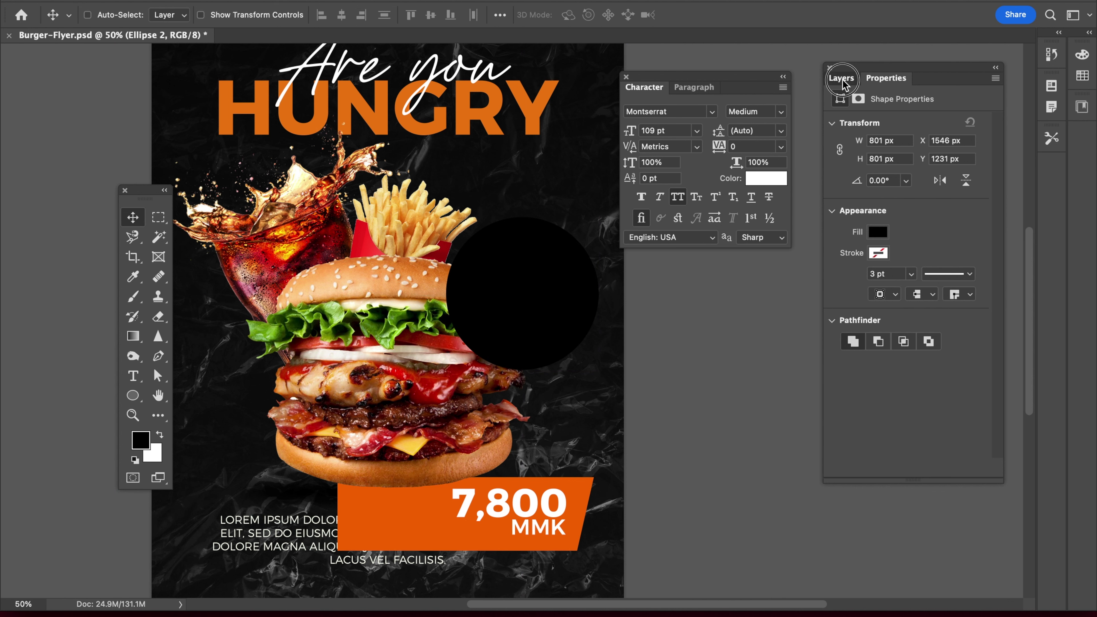
# Fill the Ellipse 2 circle with orange and save
pyautogui.click(840, 78)
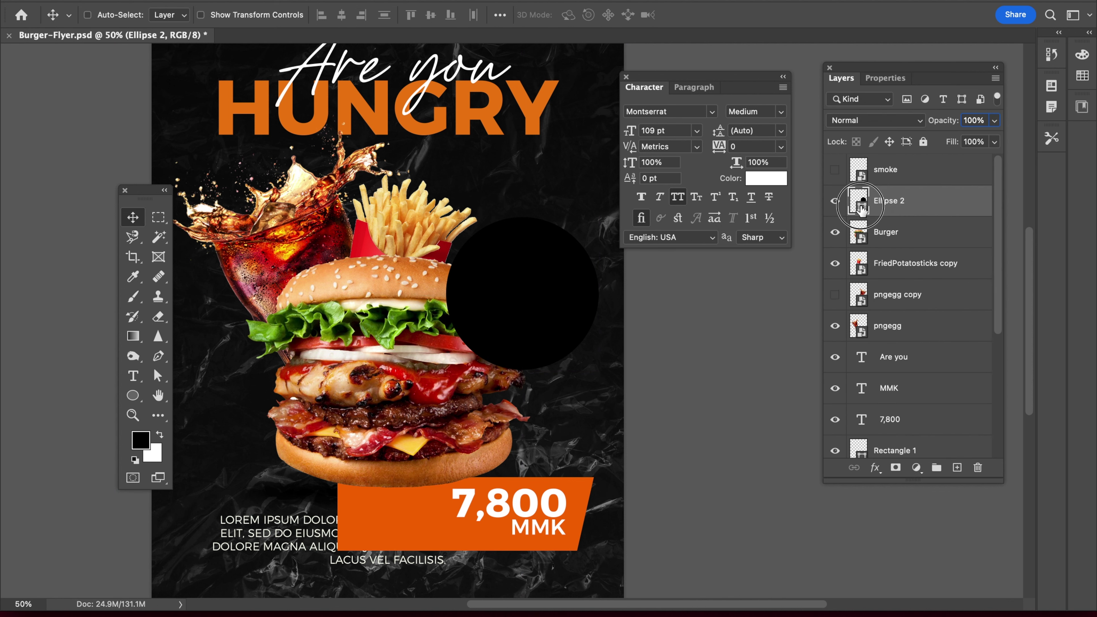
pyautogui.doubleClick(865, 210)
pyautogui.click(441, 514)
pyautogui.click(987, 363)
pyautogui.hotkey('ctrl', 's')
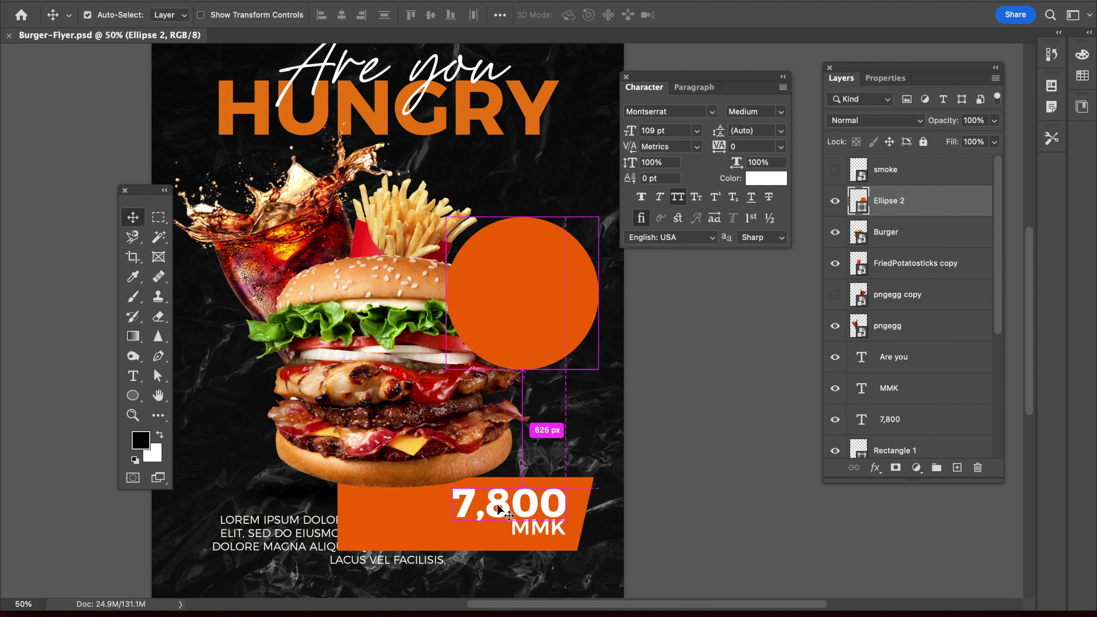
# Move the 7,800 and MMK text onto the circle, stacked above its layer, and save
pyautogui.keyDown('ctrl'); pyautogui.click(518, 503); pyautogui.keyUp('ctrl')
pyautogui.moveTo(505, 514); pyautogui.dragTo(503, 297)
pyautogui.moveTo(911, 430); pyautogui.dragTo(899, 186)
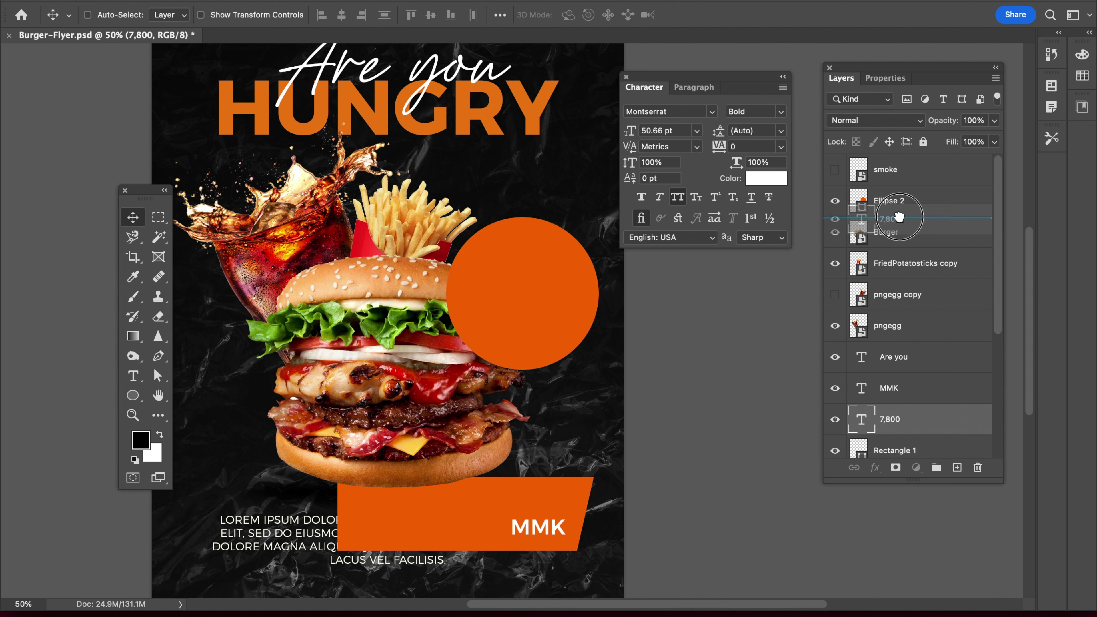
pyautogui.hotkey('ctrl', 's')
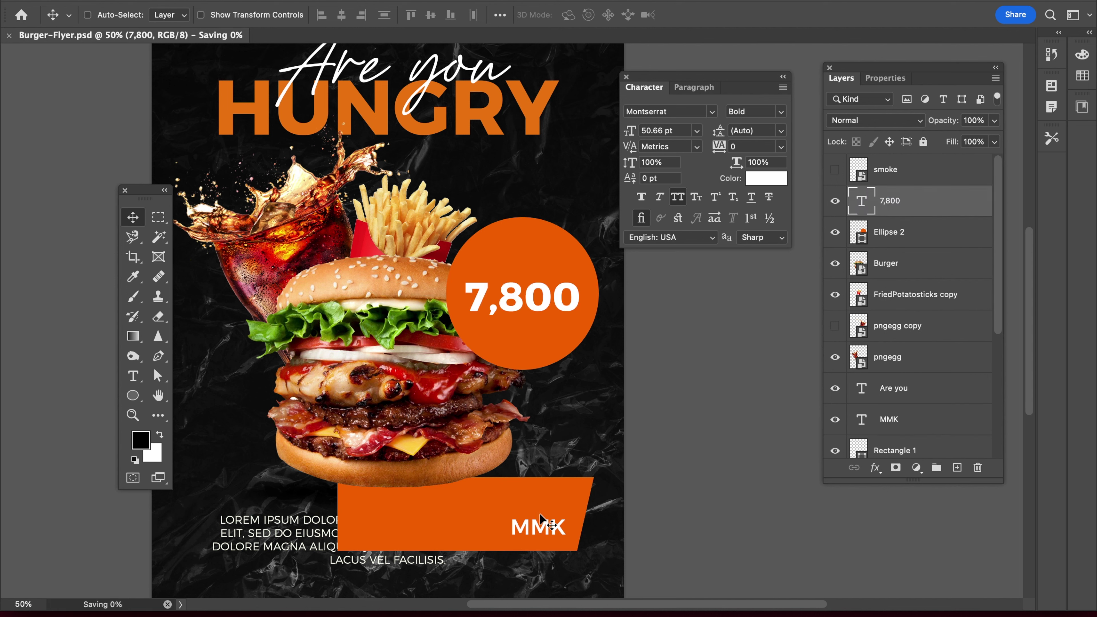
pyautogui.keyDown('ctrl'); pyautogui.click(538, 527); pyautogui.keyUp('ctrl')
pyautogui.moveTo(505, 423)
pyautogui.mouseDown()
pyautogui.moveTo(542, 379)
pyautogui.moveTo(540, 319)
pyautogui.mouseUp()
pyautogui.moveTo(890, 425); pyautogui.dragTo(898, 200)
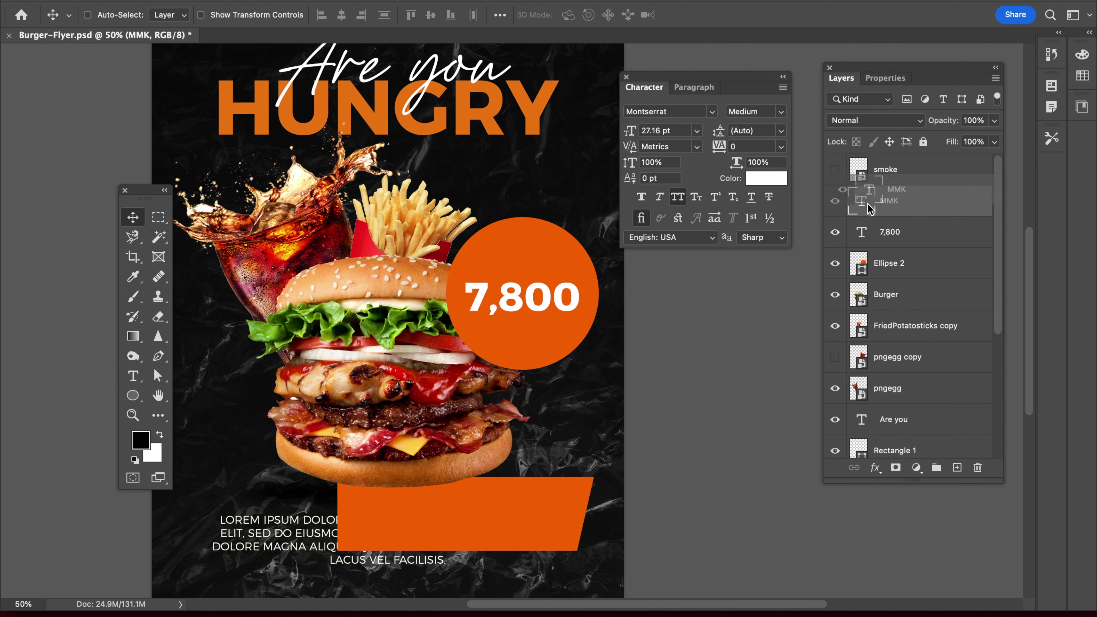
pyautogui.moveTo(526, 337); pyautogui.dragTo(528, 327)
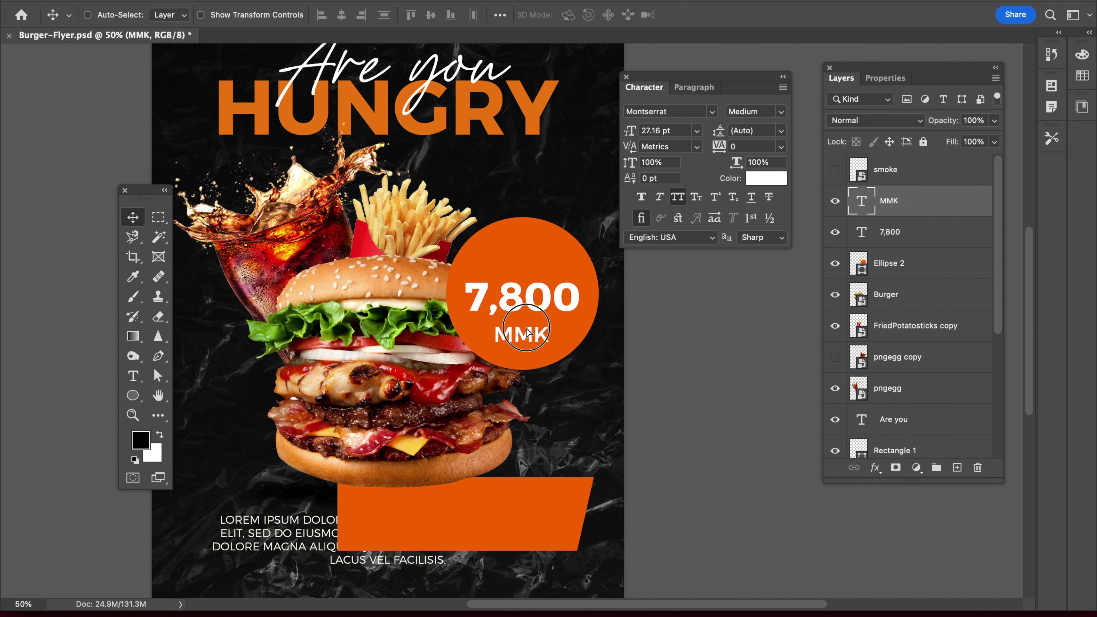
pyautogui.hotkey('ctrl', 's')
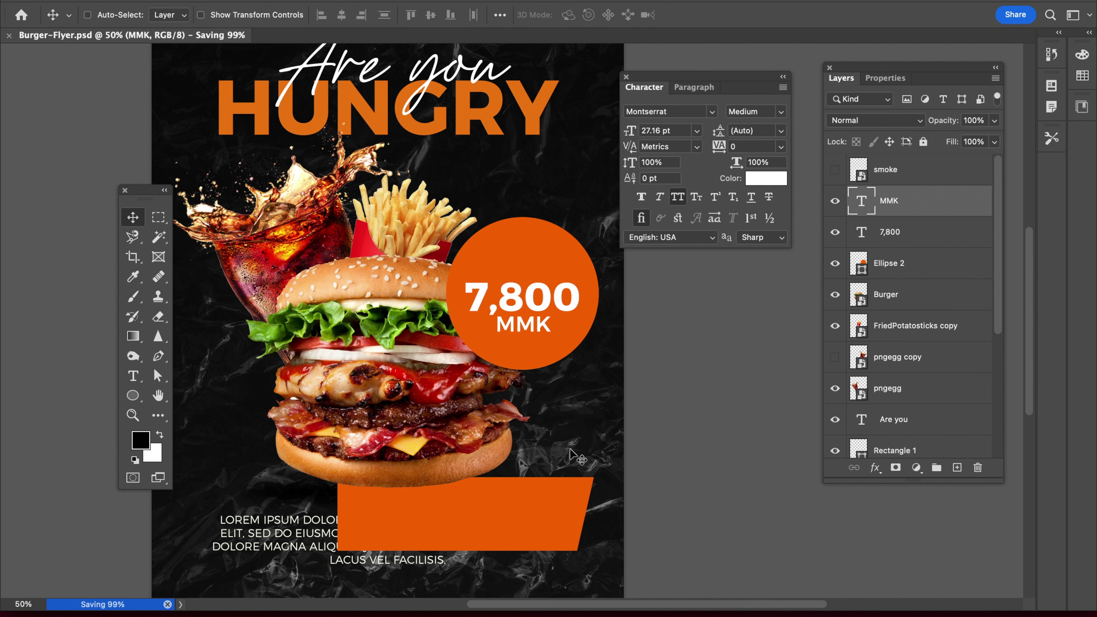
# Place MMK above 7,800 inside the circle and save
pyautogui.keyDown('ctrl'); pyautogui.click(535, 250); pyautogui.keyUp('ctrl')
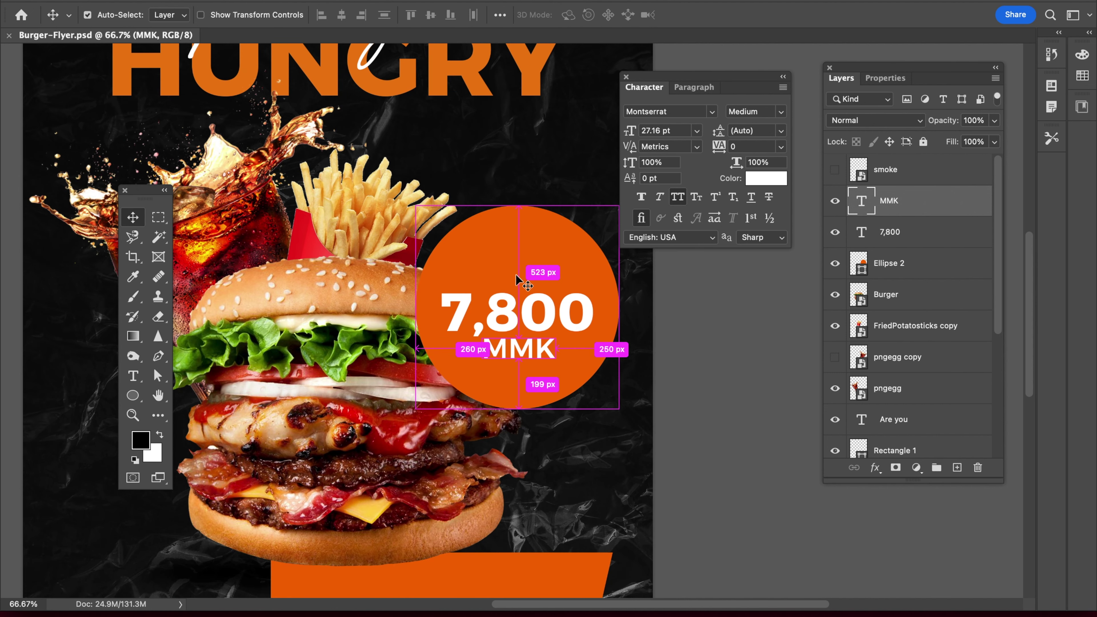
pyautogui.keyDown('ctrl'); pyautogui.click(513, 315); pyautogui.keyUp('ctrl')
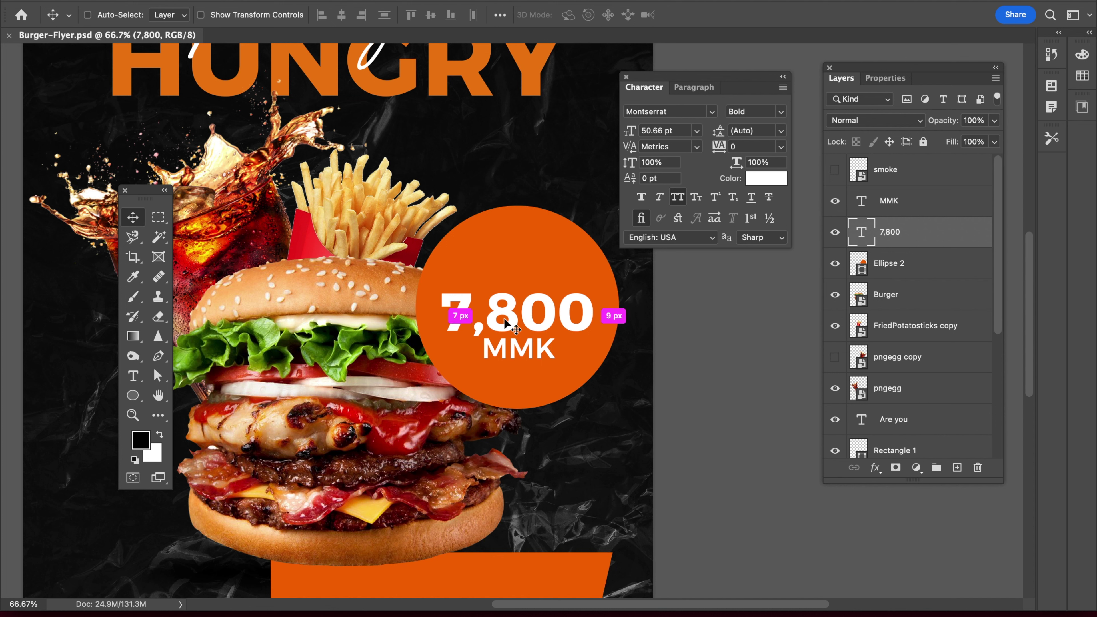
pyautogui.moveTo(514, 353); pyautogui.dragTo(474, 284)
pyautogui.hotkey('ctrl', 's')
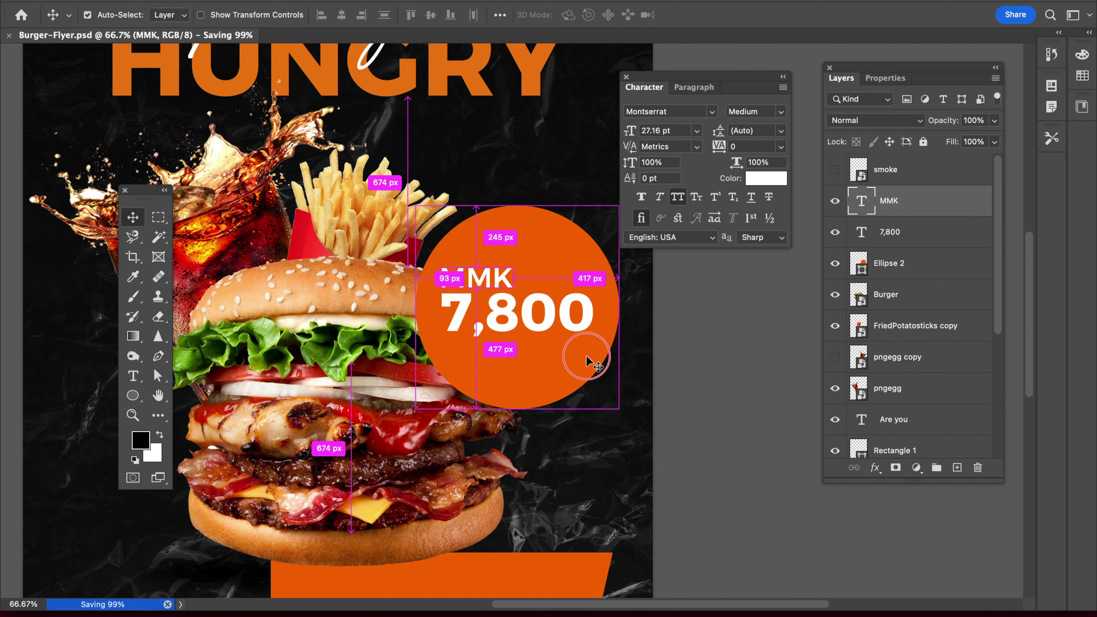
# Scale the orange circle to about 90% and centre it around the price text
pyautogui.click(588, 361)
pyautogui.hotkey('ctrl', 't')
pyautogui.moveTo(619, 408); pyautogui.dragTo(617, 404)
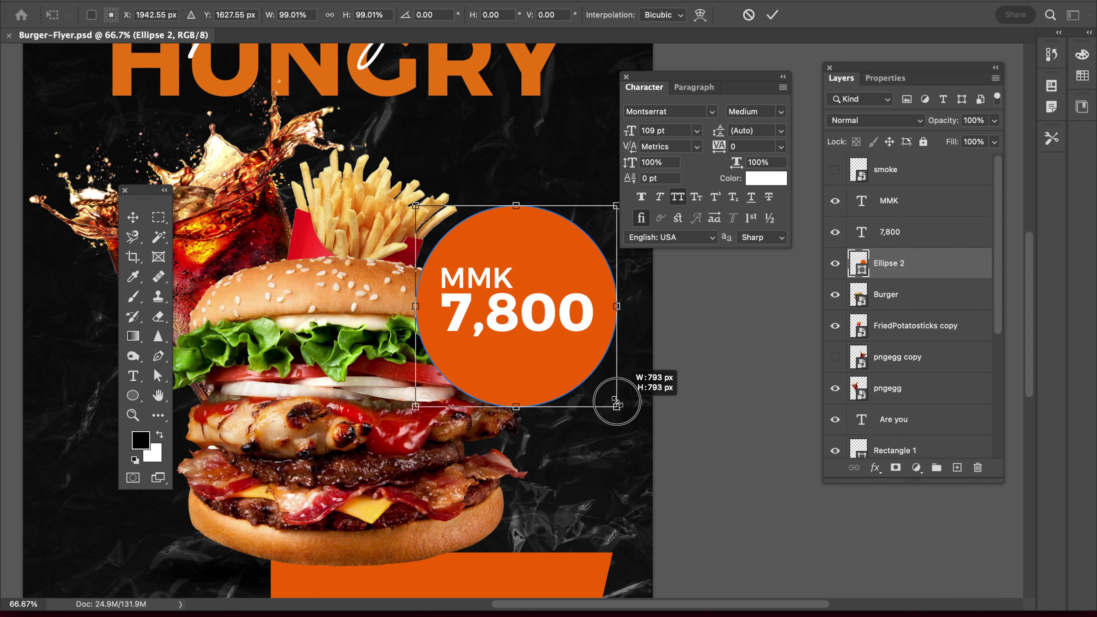
pyautogui.moveTo(416, 406); pyautogui.dragTo(425, 385)
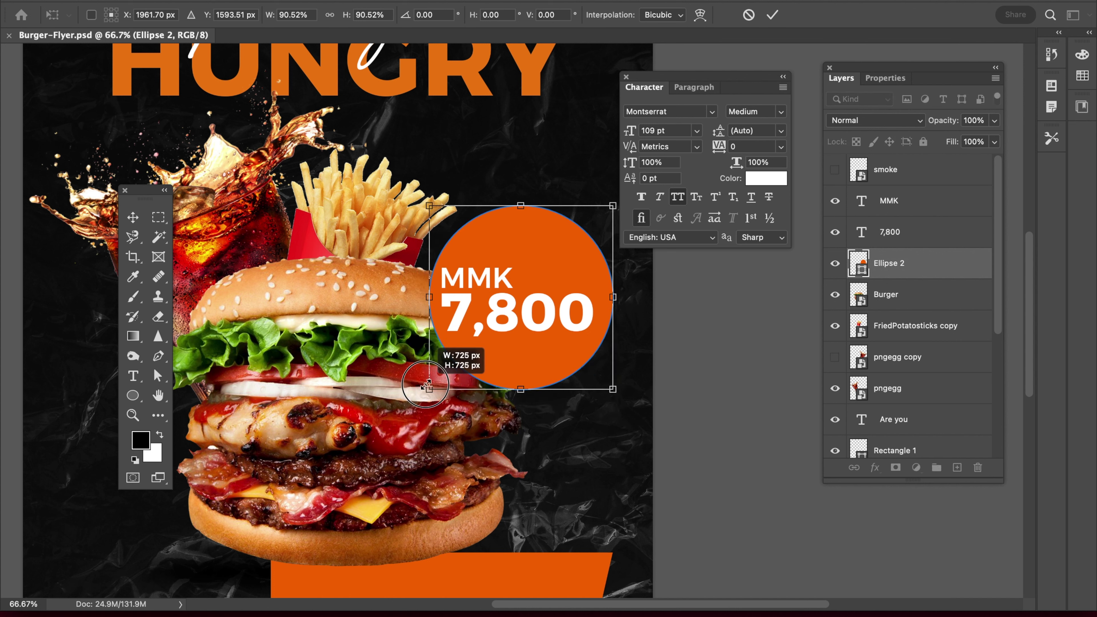
pyautogui.moveTo(579, 357); pyautogui.dragTo(567, 351)
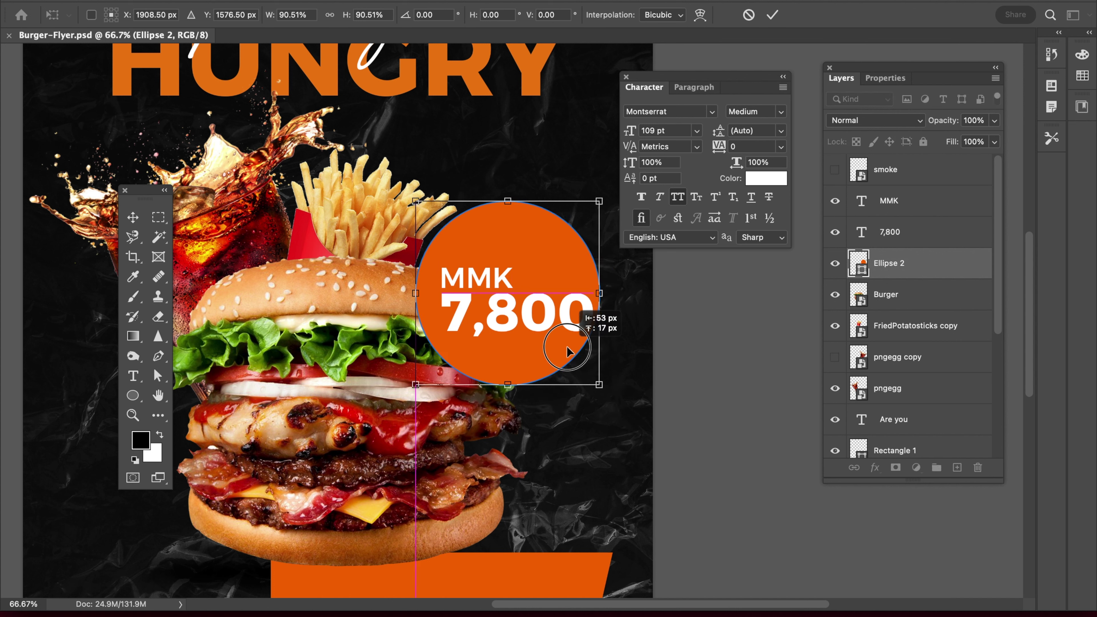
pyautogui.moveTo(567, 351); pyautogui.dragTo(574, 357)
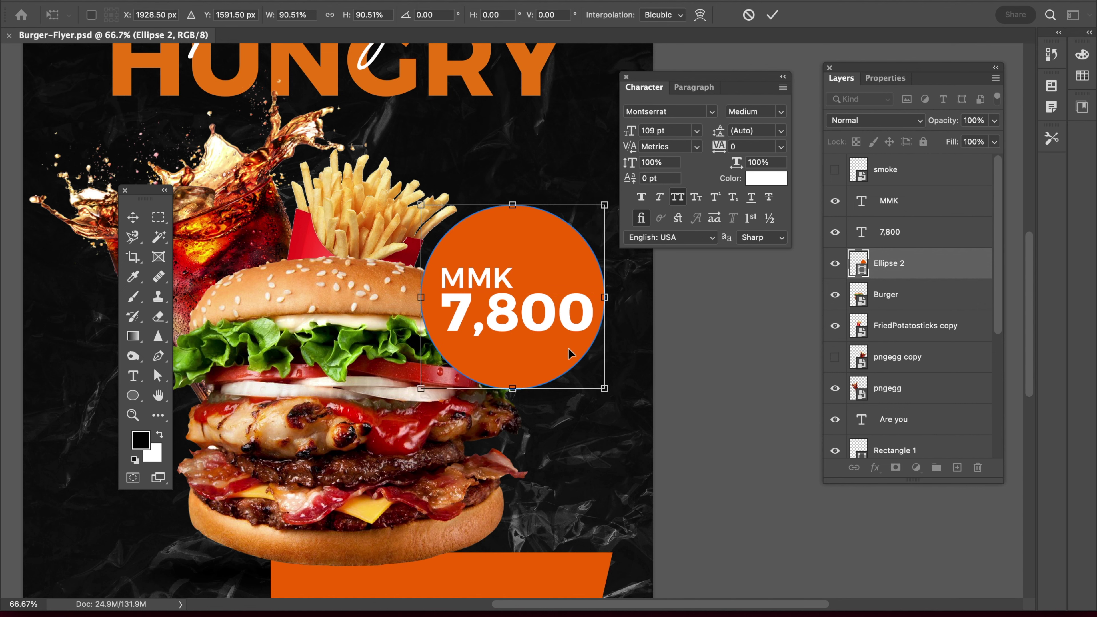
pyautogui.press('Return')
# In the circle's Blending Options, enable a Stroke coloured white (ffffff)
pyautogui.rightClick(935, 262)
pyautogui.click(877, 266)
pyautogui.moveTo(514, 155); pyautogui.dragTo(739, 138)
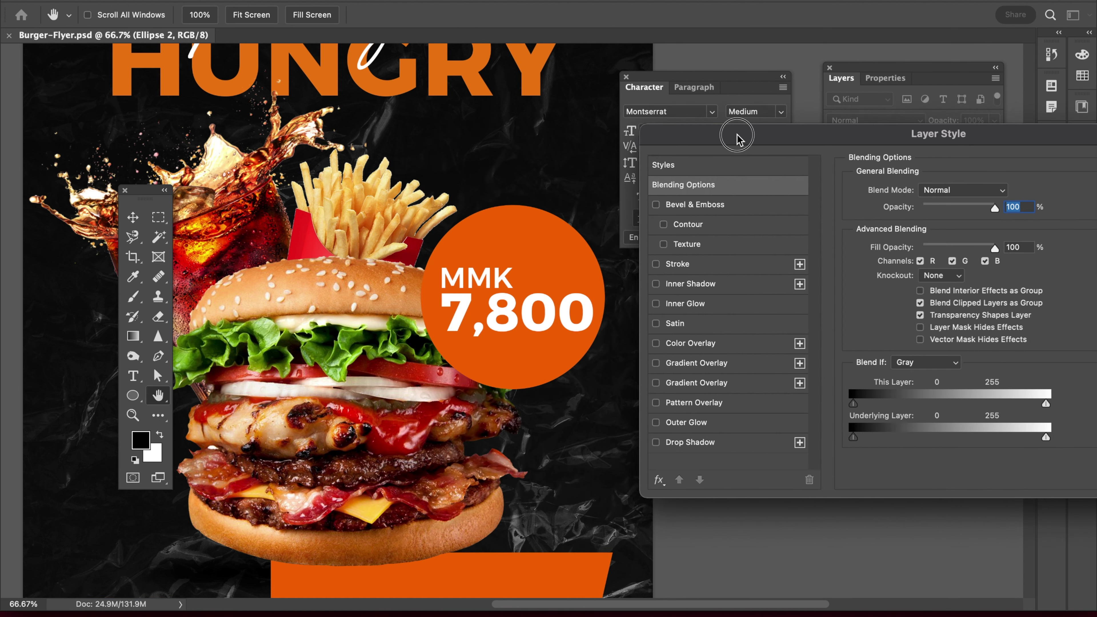
pyautogui.click(700, 264)
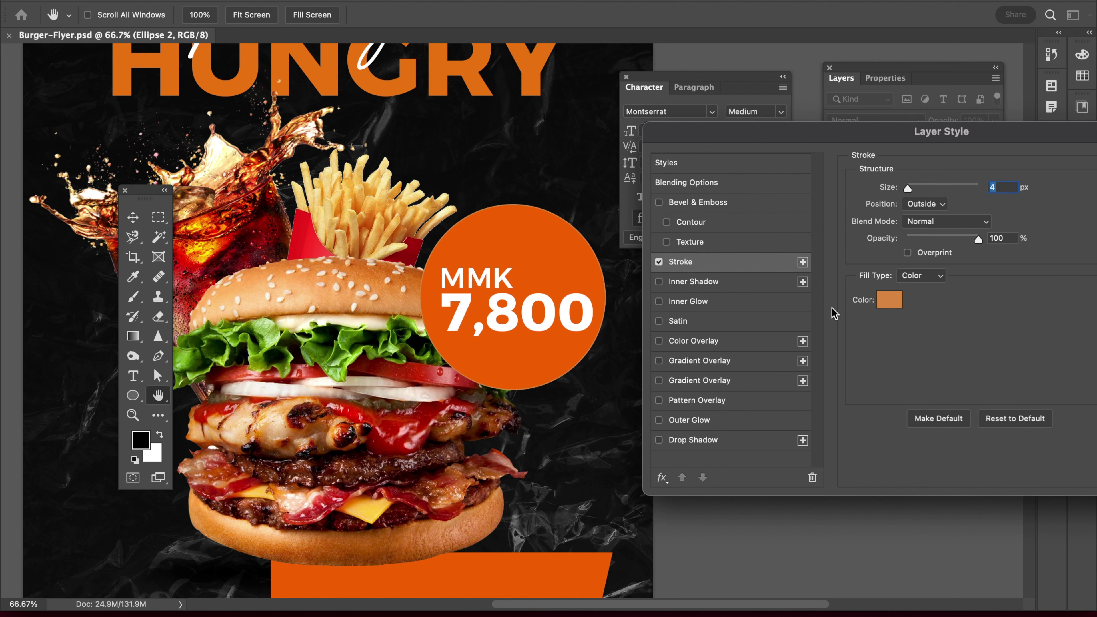
pyautogui.click(889, 300)
pyautogui.write('ffffff')
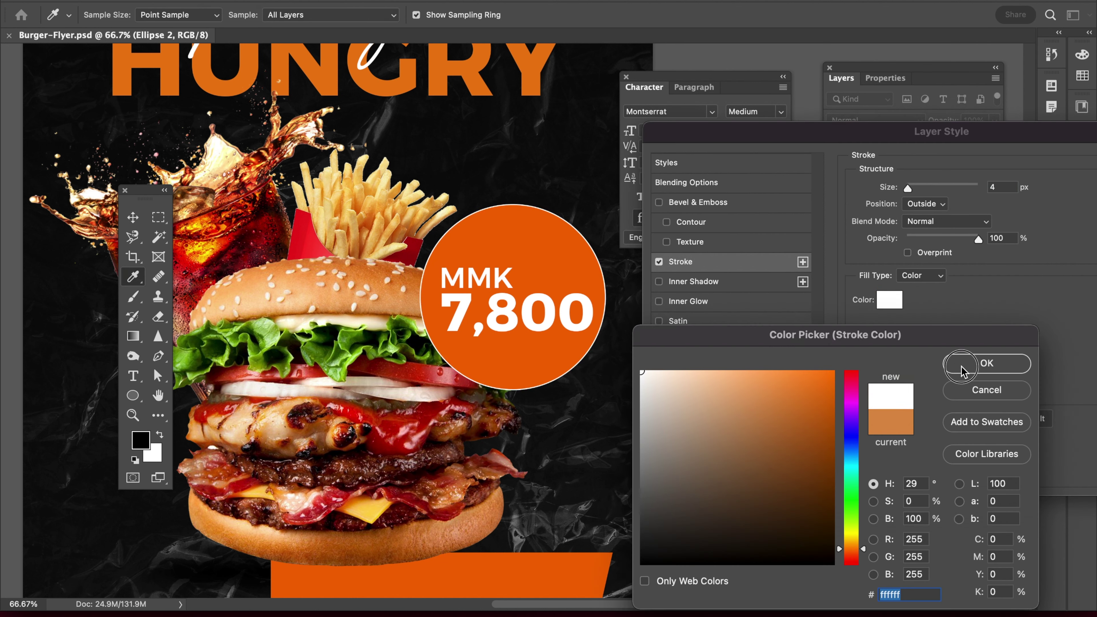
pyautogui.click(962, 367)
# Try stroke sizes of 16 and 32 px with Inside and Outside positions
pyautogui.click(909, 191)
pyautogui.moveTo(909, 190); pyautogui.dragTo(914, 189)
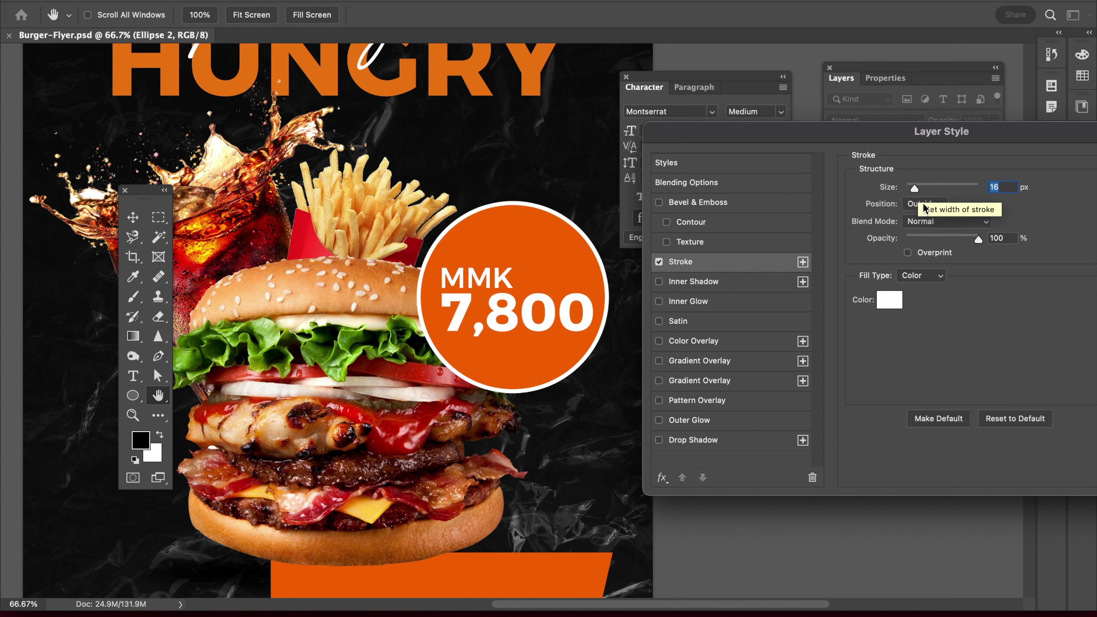
pyautogui.moveTo(916, 188); pyautogui.dragTo(920, 188)
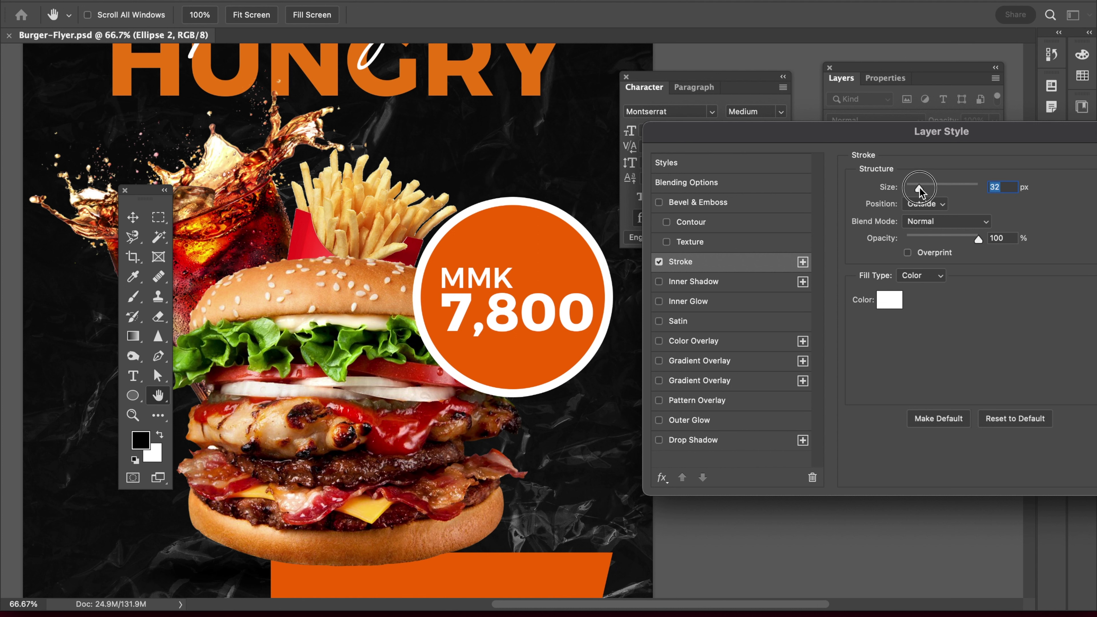
pyautogui.click(926, 205)
pyautogui.click(928, 221)
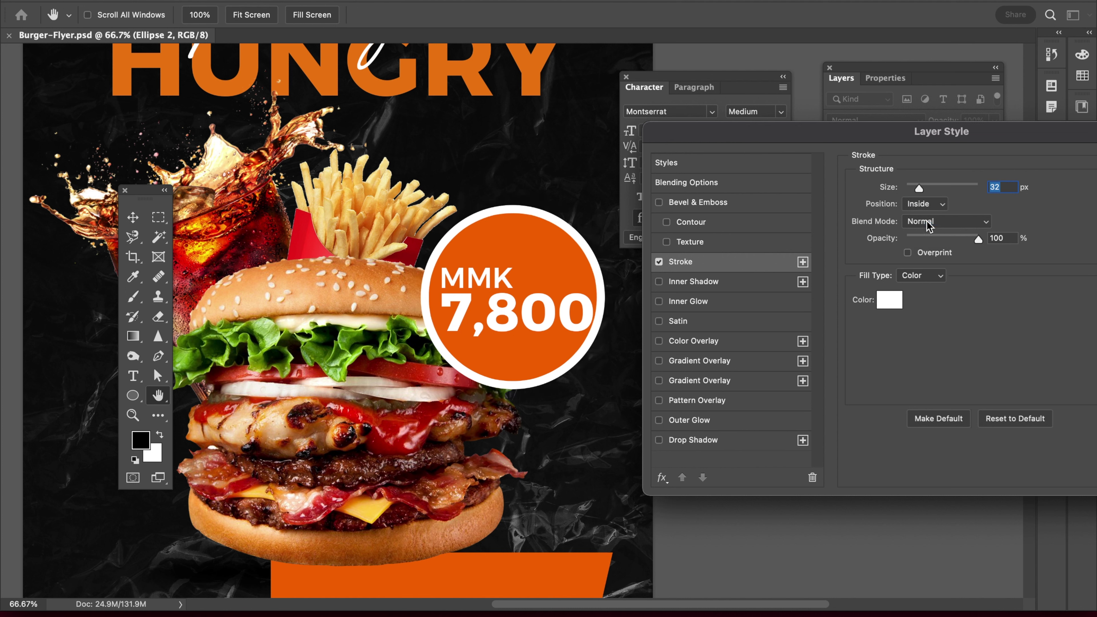
pyautogui.moveTo(919, 190); pyautogui.dragTo(919, 190)
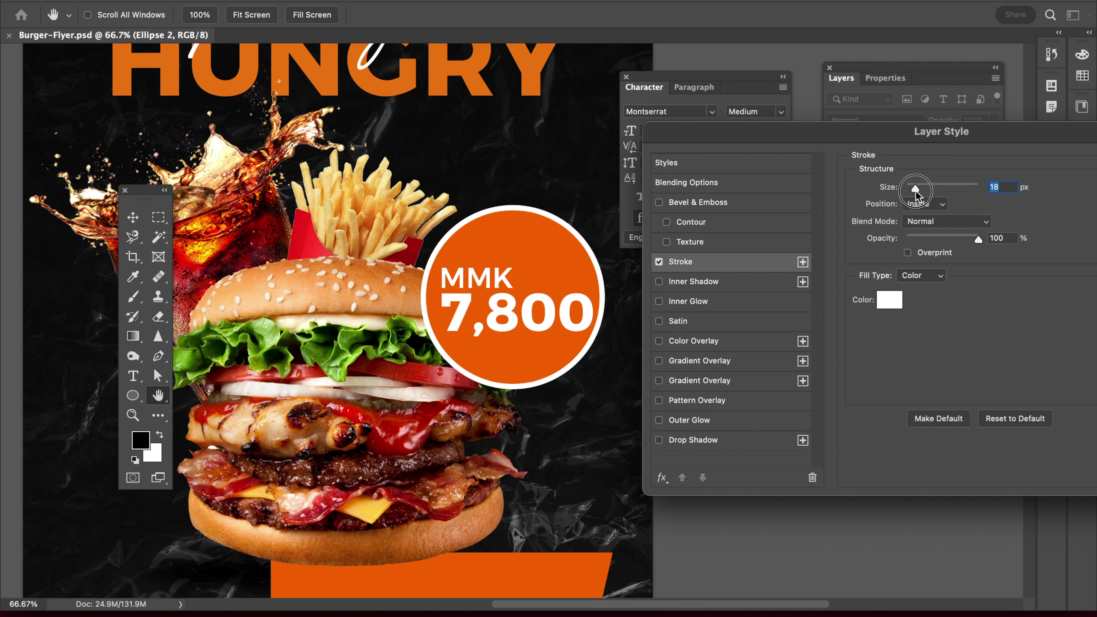
pyautogui.click(923, 209)
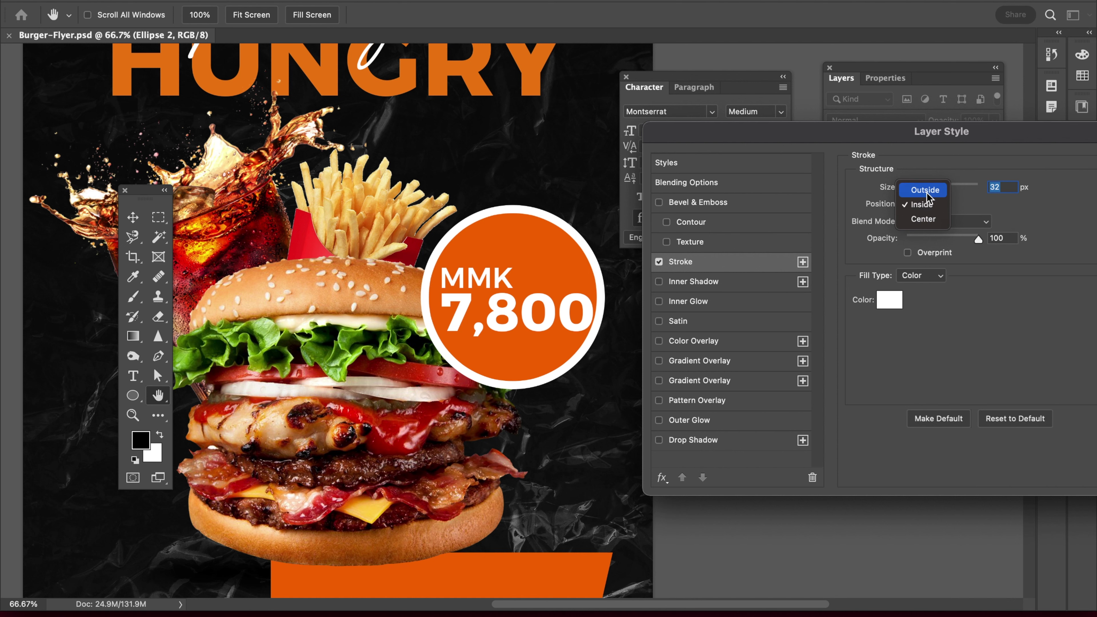
pyautogui.click(927, 193)
# Cancel the Layer Style, discarding the stroke, and zoom out to the whole flyer
pyautogui.moveTo(904, 144)
pyautogui.mouseDown()
pyautogui.moveTo(809, 139)
pyautogui.moveTo(848, 140)
pyautogui.mouseUp()
pyautogui.press('Escape')
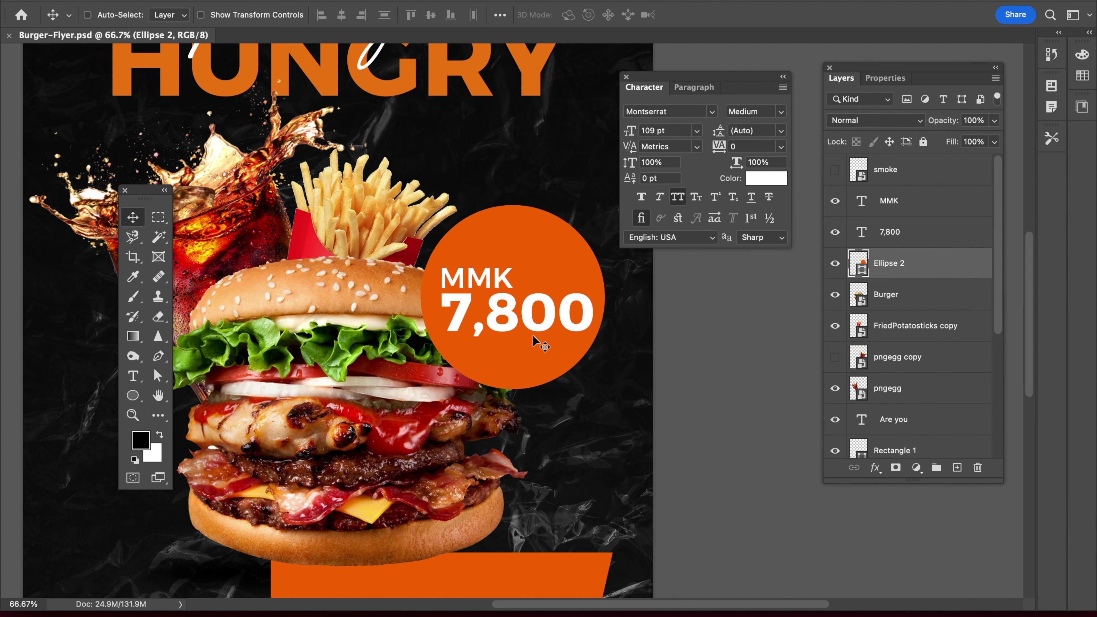
pyautogui.press('Tab')
pyautogui.hotkey('ctrl', '-')
pyautogui.moveTo(707, 292); pyautogui.dragTo(636, 295)
pyautogui.keyDown('alt'); pyautogui.click(684, 327); pyautogui.keyUp('alt')
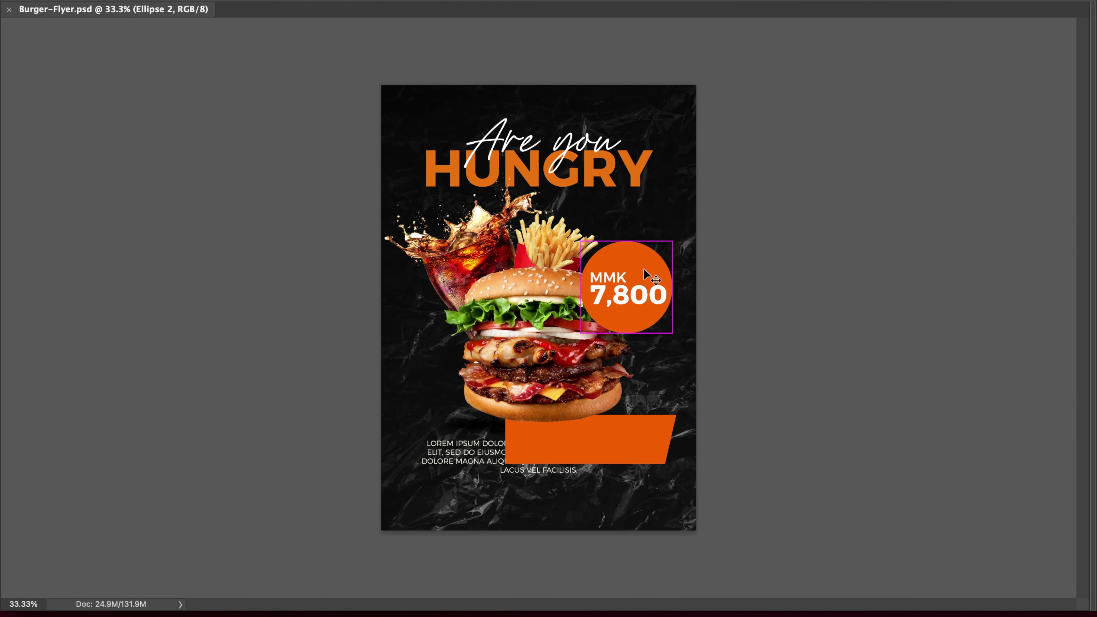
# Move the orange circle left and the orange banner up behind the price, then save
pyautogui.press('Tab')
pyautogui.moveTo(622, 283)
pyautogui.mouseDown()
pyautogui.moveTo(535, 294)
pyautogui.moveTo(464, 372)
pyautogui.mouseUp()
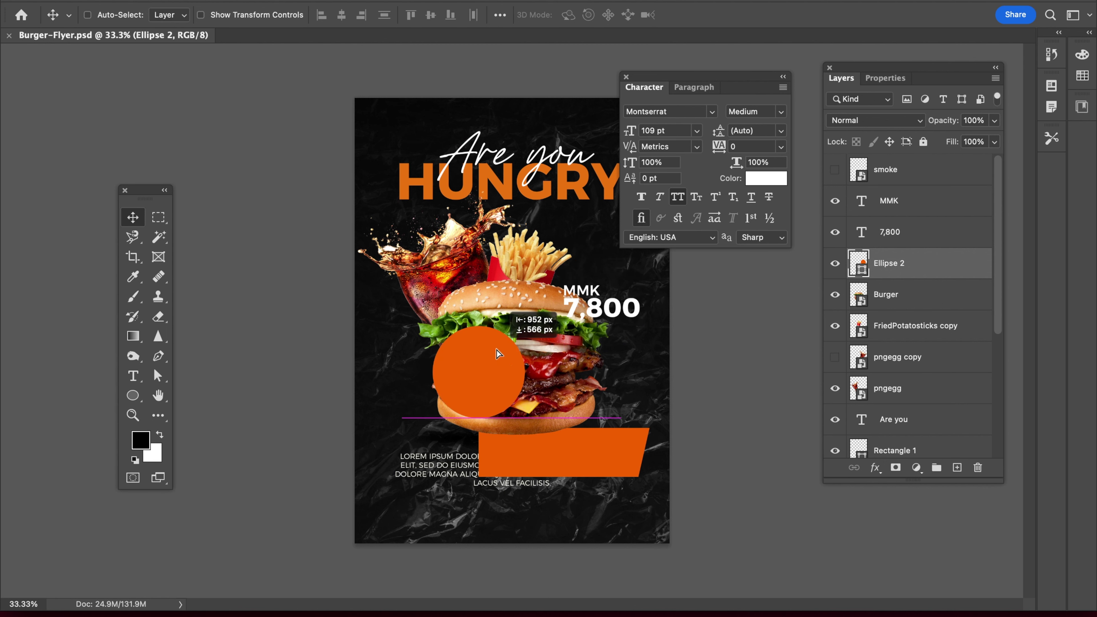
pyautogui.moveTo(610, 451)
pyautogui.mouseDown()
pyautogui.moveTo(627, 294)
pyautogui.moveTo(634, 298)
pyautogui.mouseUp()
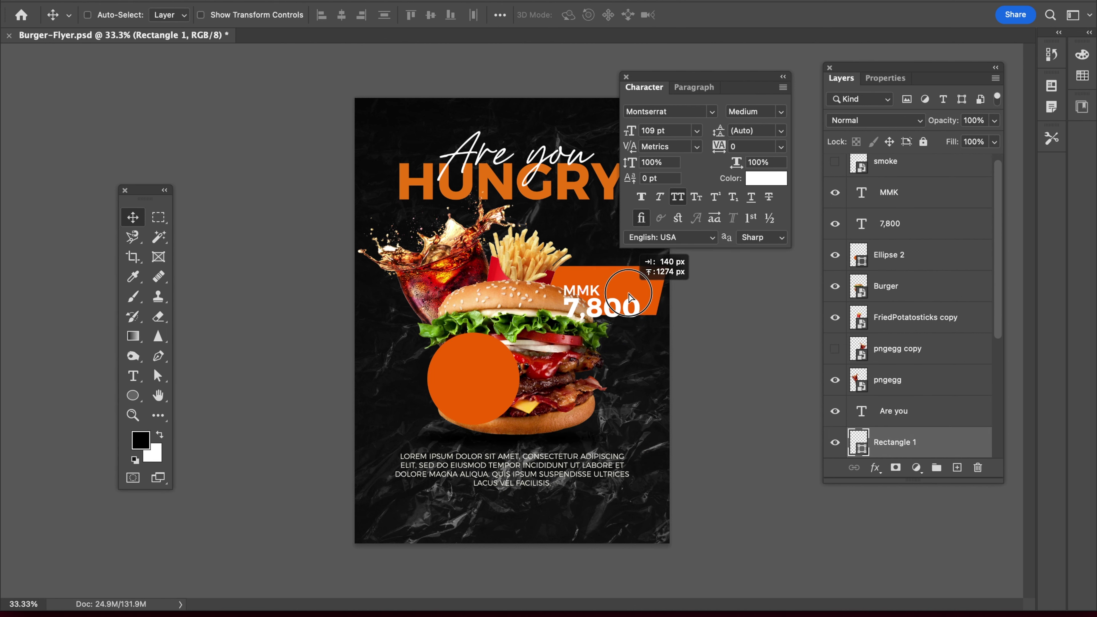
pyautogui.hotkey('ctrl', 's')
# Shift the drink, fries and burger 81 px left and save
pyautogui.keyDown('ctrl'); pyautogui.click(507, 260); pyautogui.keyUp('ctrl')
pyautogui.keyDown('ctrl'); pyautogui.keyDown('shift'); pyautogui.click(507, 261); pyautogui.keyUp('shift'); pyautogui.keyUp('ctrl')
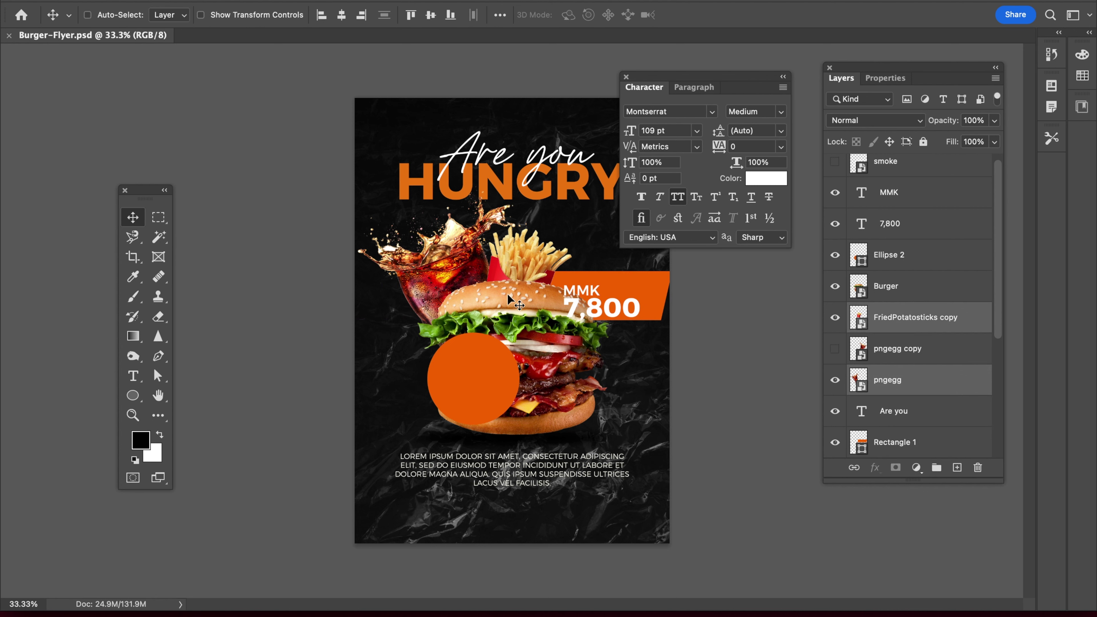
pyautogui.keyDown('ctrl'); pyautogui.keyDown('shift'); pyautogui.click(510, 298); pyautogui.keyUp('shift'); pyautogui.keyUp('ctrl')
pyautogui.moveTo(510, 299); pyautogui.dragTo(499, 300)
pyautogui.hotkey('ctrl', 's')
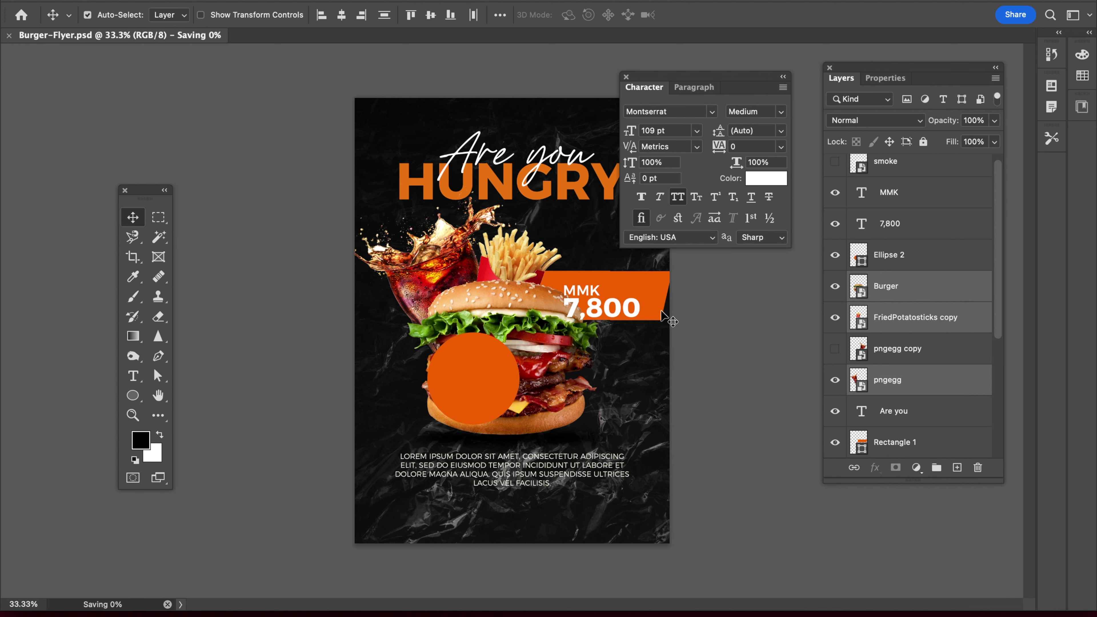
# Hide the orange circle and reveal the smoke layer, positioned over the burger
pyautogui.keyDown('ctrl'); pyautogui.click(458, 399); pyautogui.keyUp('ctrl')
pyautogui.click(835, 255)
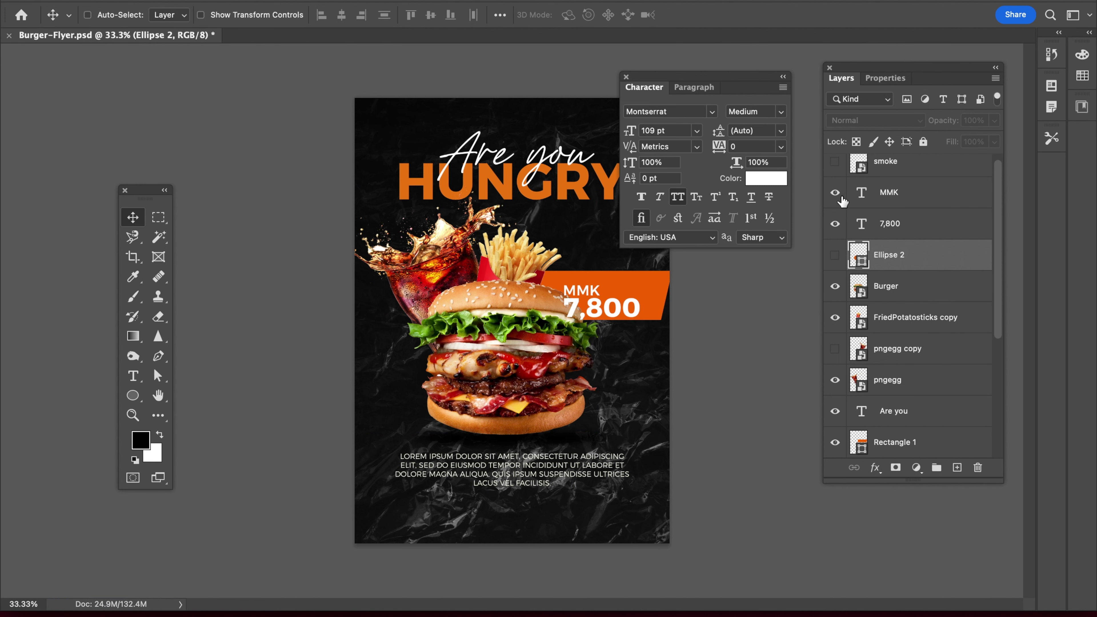
pyautogui.click(835, 161)
pyautogui.hotkey('ctrl', 's')
pyautogui.keyDown('ctrl'); pyautogui.click(630, 350); pyautogui.keyUp('ctrl')
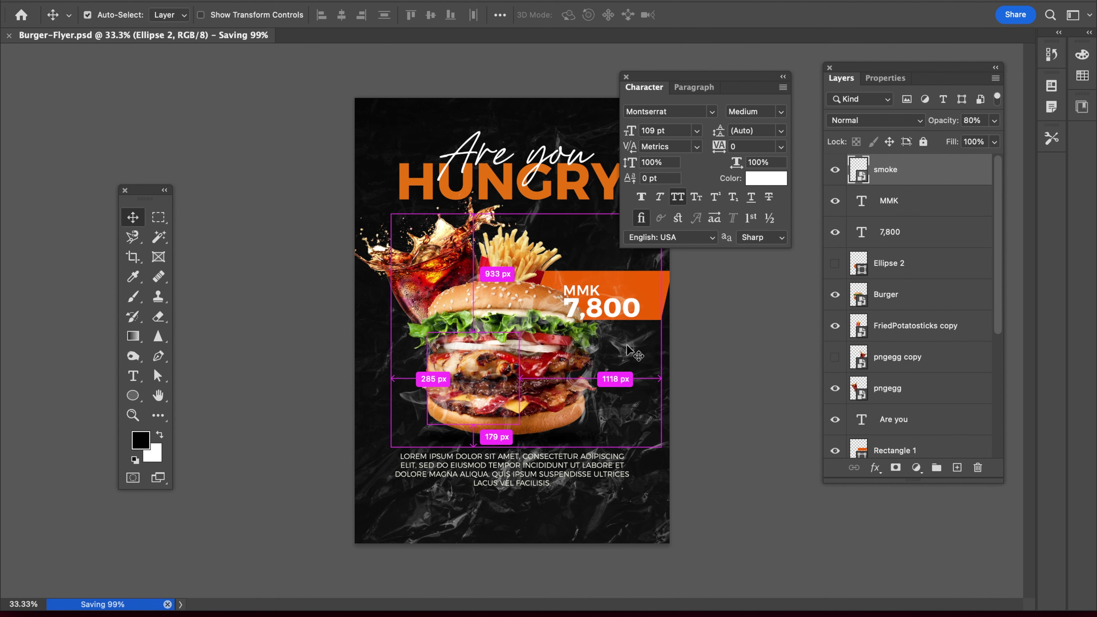
pyautogui.moveTo(629, 350); pyautogui.dragTo(618, 353)
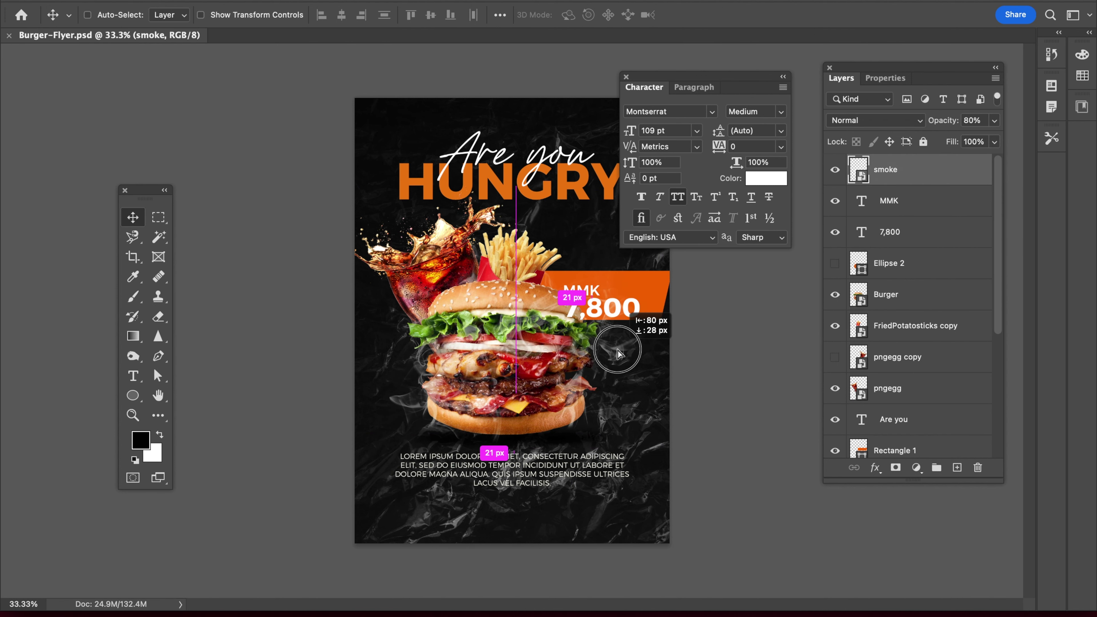
pyautogui.press('Tab')
pyautogui.click(636, 290)
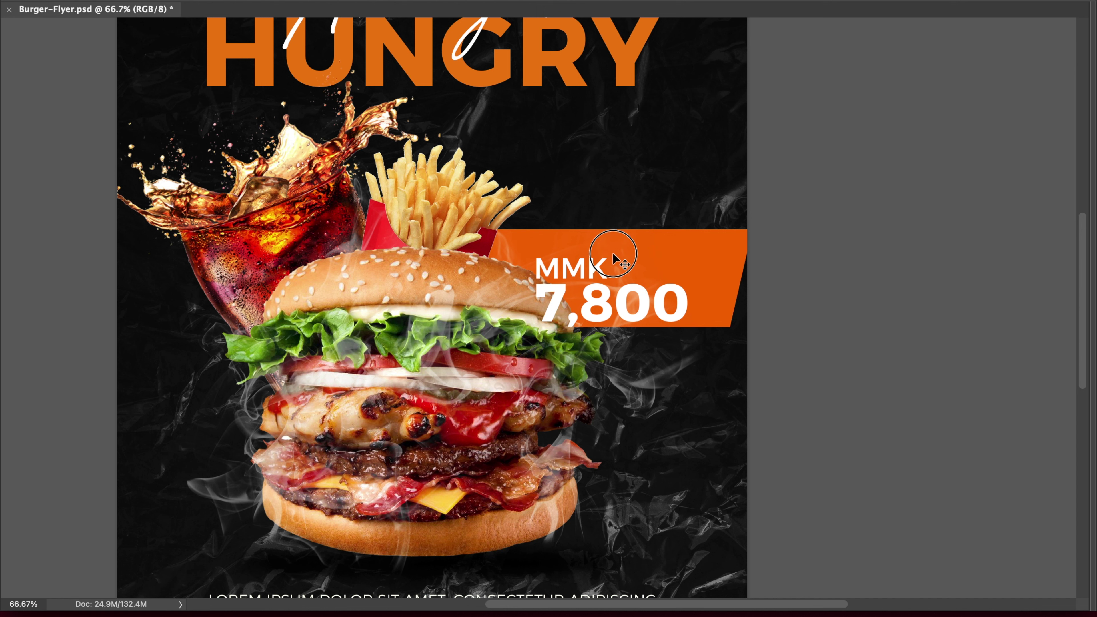
# Shift the MMK 7,800 price text up and right within the orange banner and save
pyautogui.moveTo(670, 311); pyautogui.dragTo(694, 301)
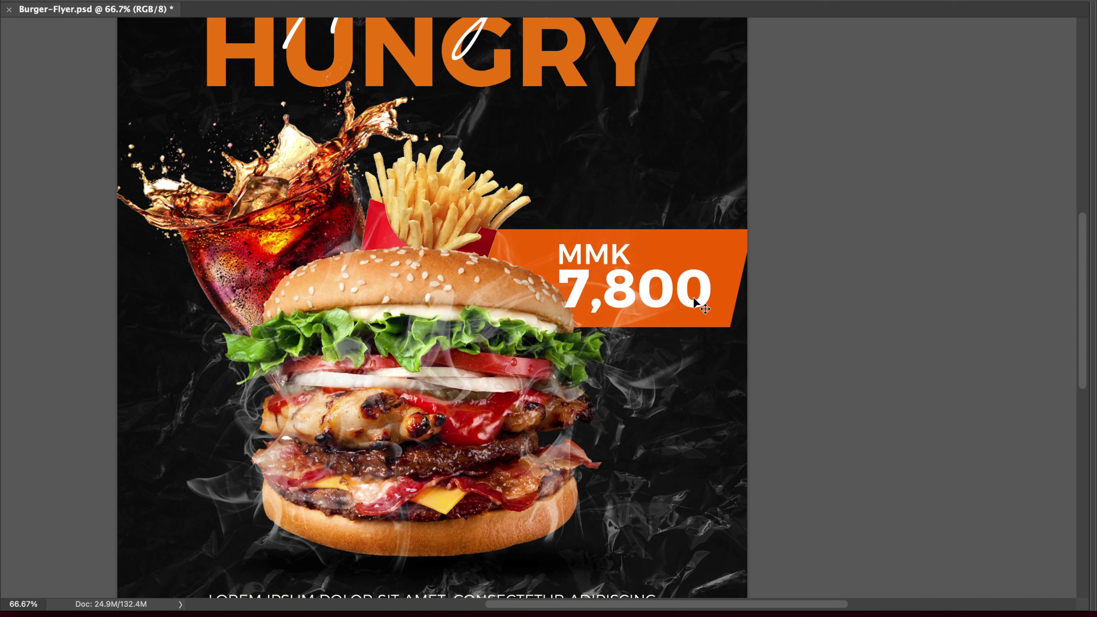
pyautogui.press('Right')
pyautogui.press('Right')
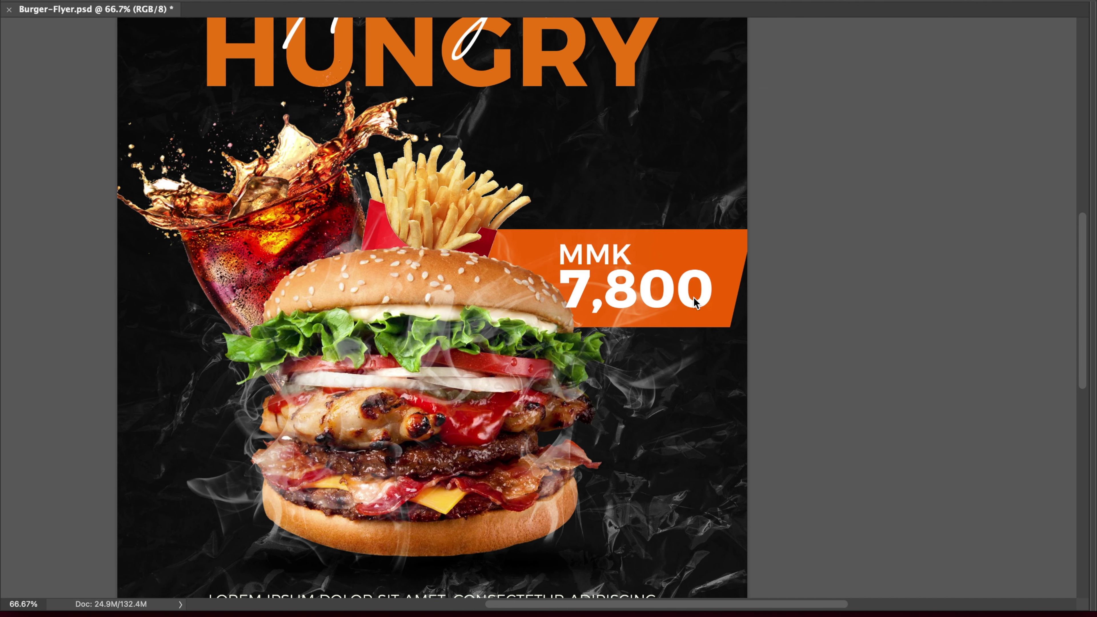
pyautogui.hotkey('ctrl', 's')
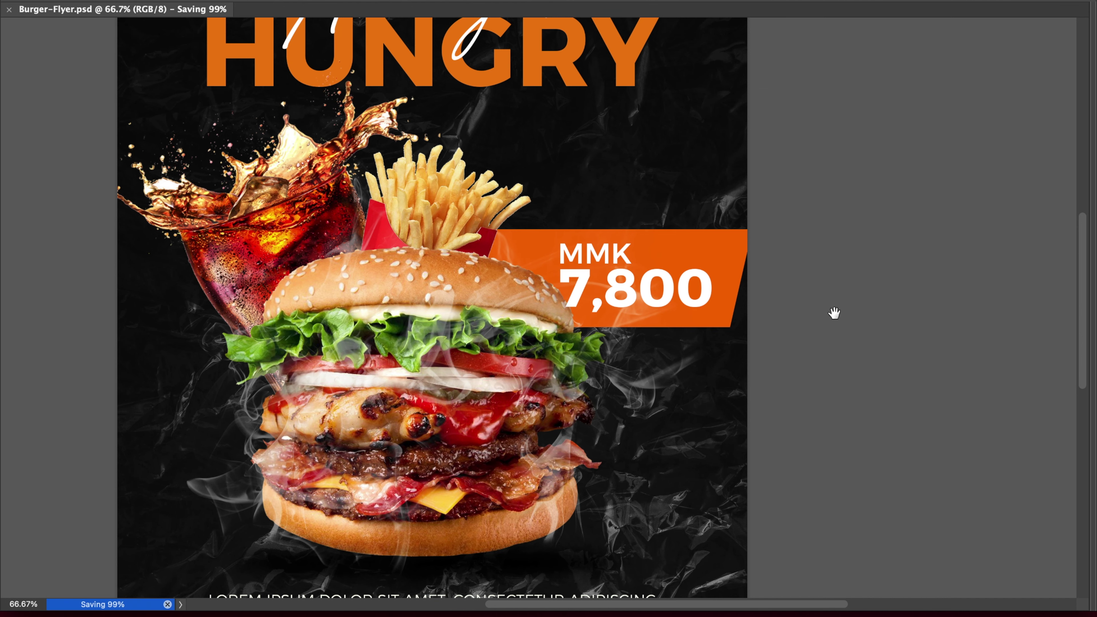
pyautogui.keyDown('alt'); pyautogui.click(707, 317); pyautogui.keyUp('alt')
pyautogui.keyDown('ctrl'); pyautogui.click(514, 368); pyautogui.keyUp('ctrl')
pyautogui.keyDown('ctrl'); pyautogui.click(519, 346); pyautogui.keyUp('ctrl')
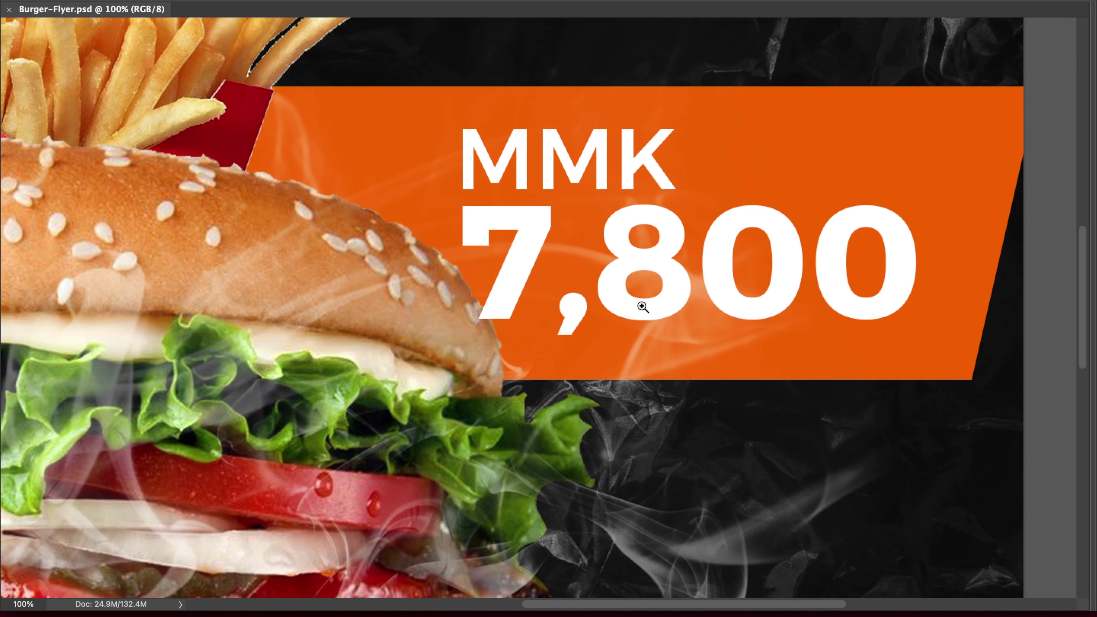
pyautogui.keyDown('ctrl'); pyautogui.click(641, 305); pyautogui.keyUp('ctrl')
pyautogui.press('Tab')
# Move the 7,800 and MMK text layers below the pngegg layer and save
pyautogui.keyDown('ctrl'); pyautogui.click(553, 252); pyautogui.keyUp('ctrl')
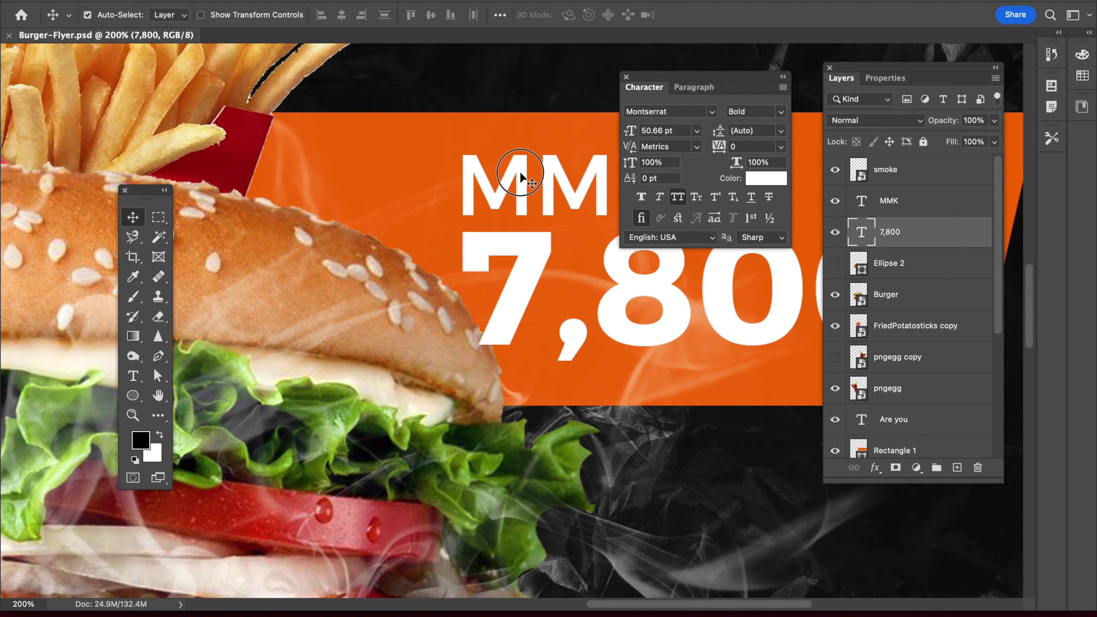
pyautogui.keyDown('ctrl'); pyautogui.keyDown('shift'); pyautogui.click(525, 182); pyautogui.keyUp('shift'); pyautogui.keyUp('ctrl')
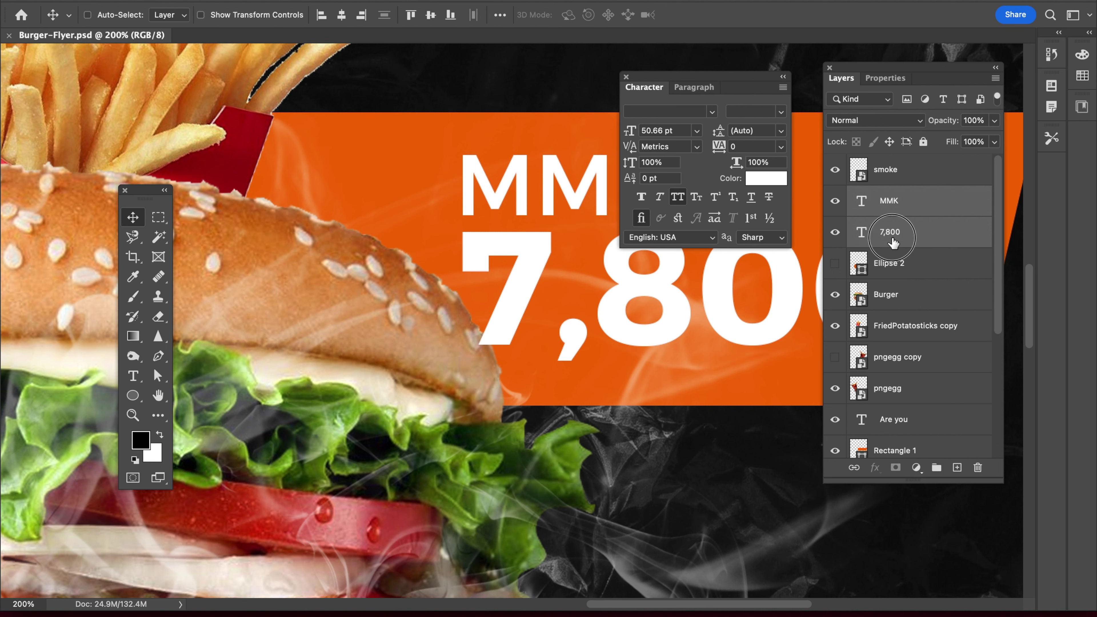
pyautogui.moveTo(892, 243); pyautogui.dragTo(912, 402)
pyautogui.press('Tab')
pyautogui.hotkey('ctrl', 's')
pyautogui.keyDown('ctrl'); pyautogui.click(803, 450); pyautogui.keyUp('ctrl')
pyautogui.scroll(-1, 451, 310)
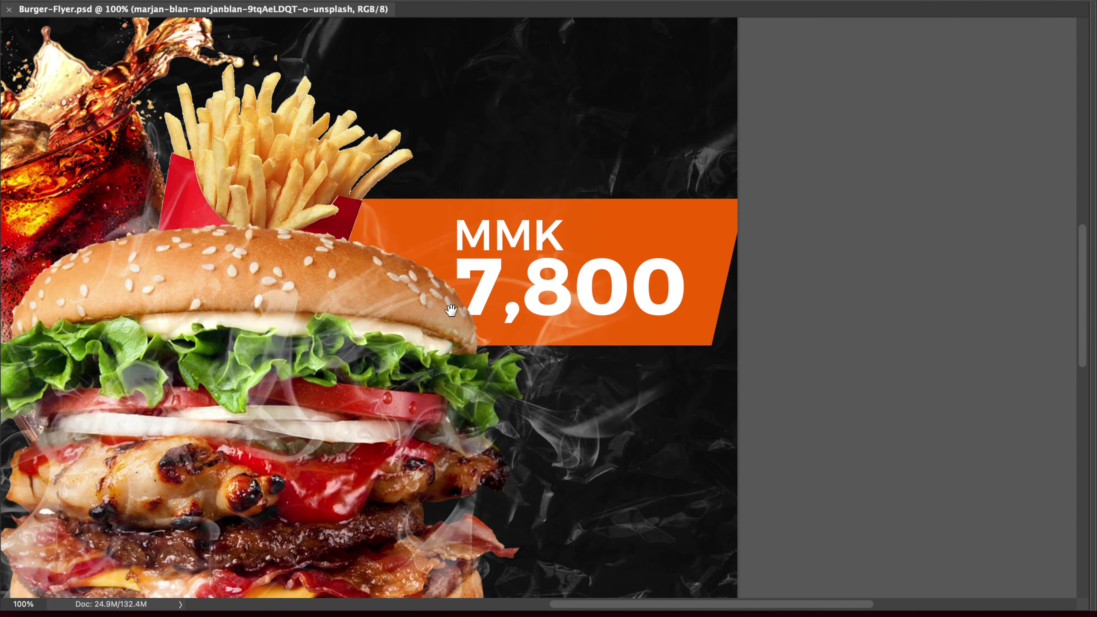
pyautogui.press('Tab')
pyautogui.keyDown('ctrl'); pyautogui.click(643, 303); pyautogui.keyUp('ctrl')
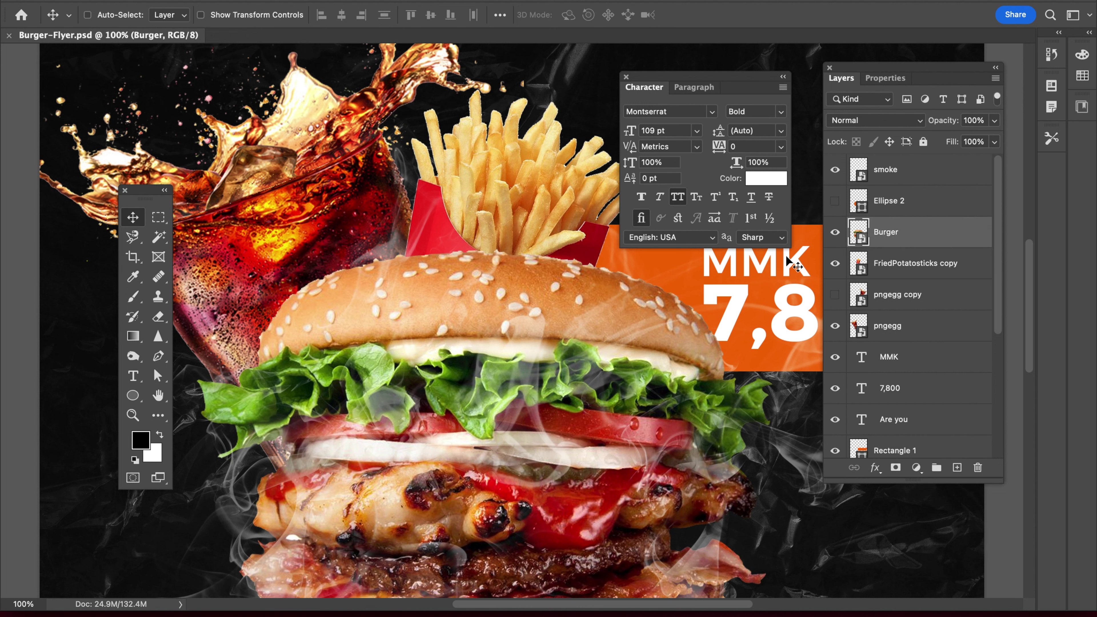
# Fill a new layer with a black burger-shaped silhouette from the burger outline
pyautogui.keyDown('ctrl'); pyautogui.click(866, 232); pyautogui.keyUp('ctrl')
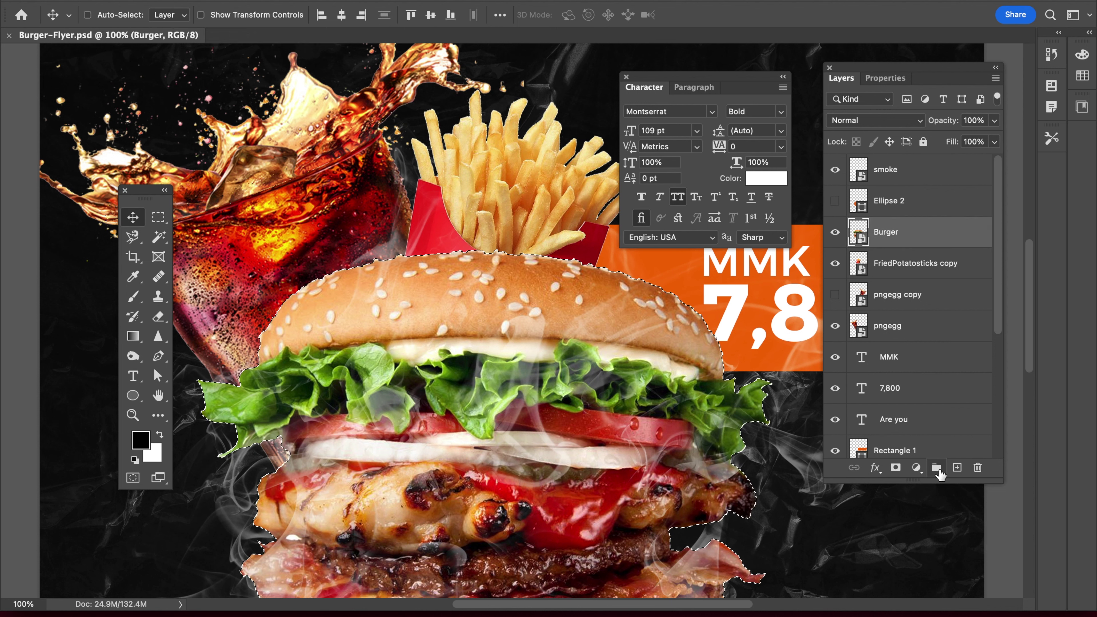
pyautogui.click(957, 467)
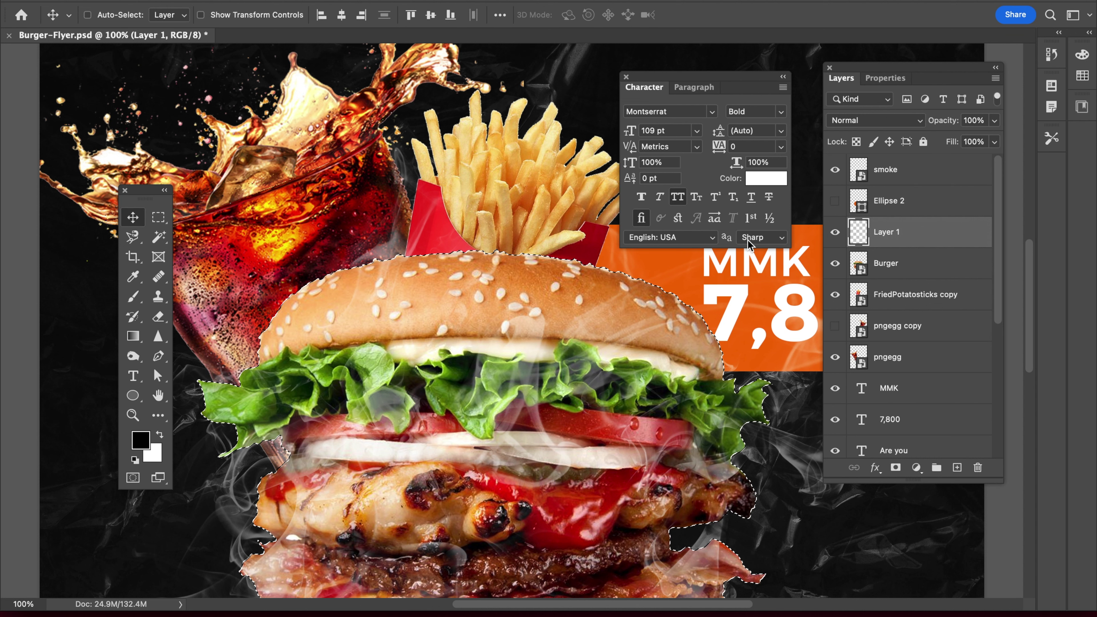
pyautogui.hotkey('alt', 'BackSpace')
pyautogui.hotkey('ctrl', 's')
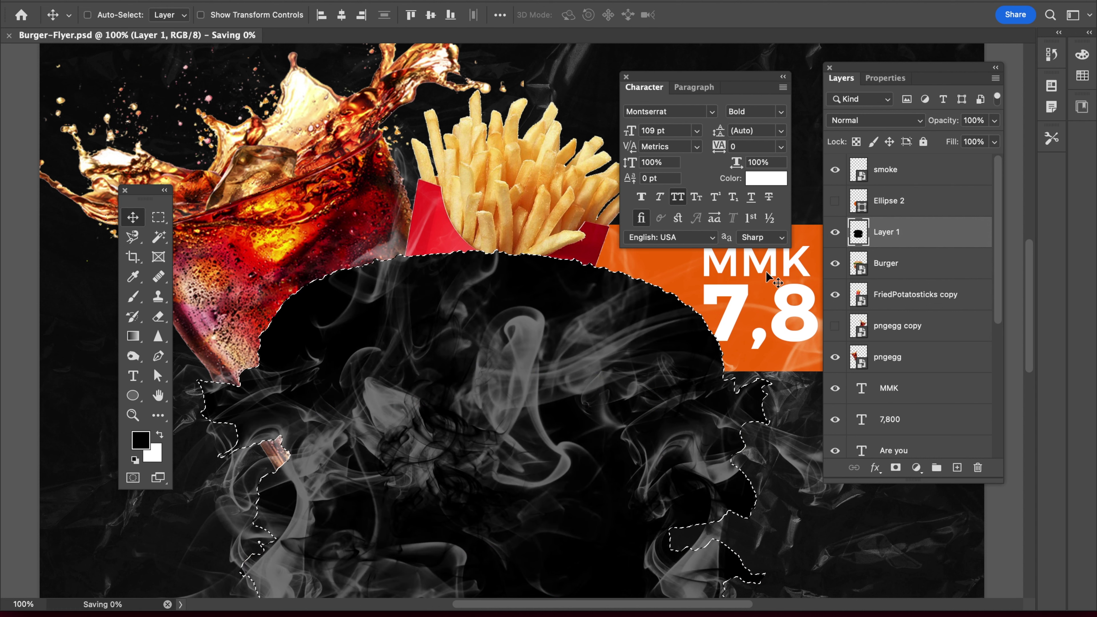
pyautogui.hotkey('ctrl', 'd')
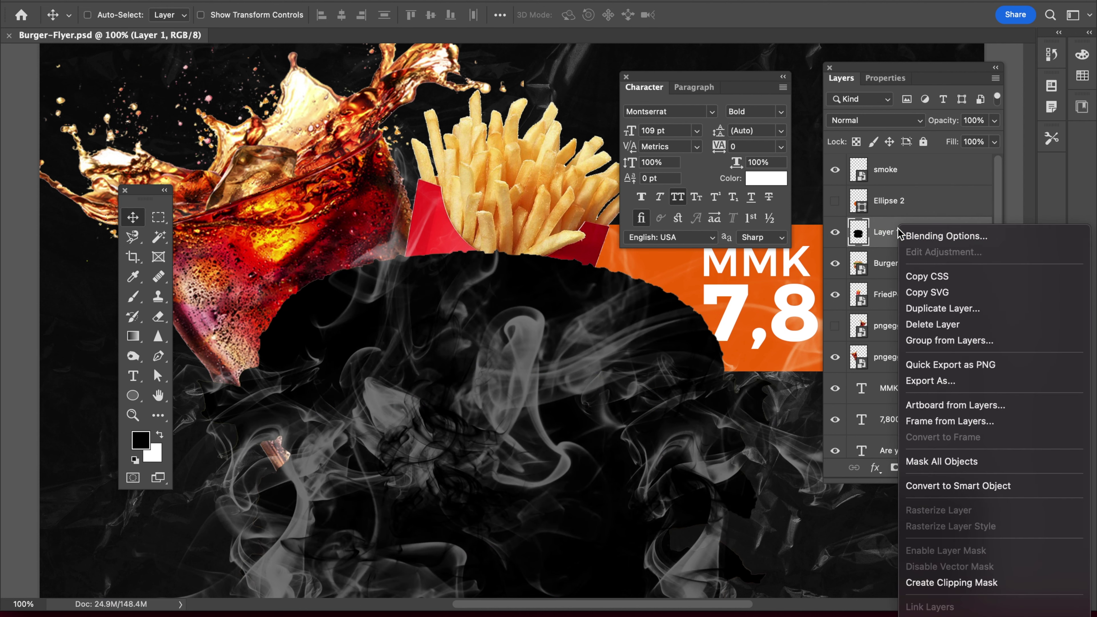
# Convert the black shape layer to a smart object and apply a 34.6 px Gaussian Blur
pyautogui.rightClick(899, 226)
pyautogui.click(951, 485)
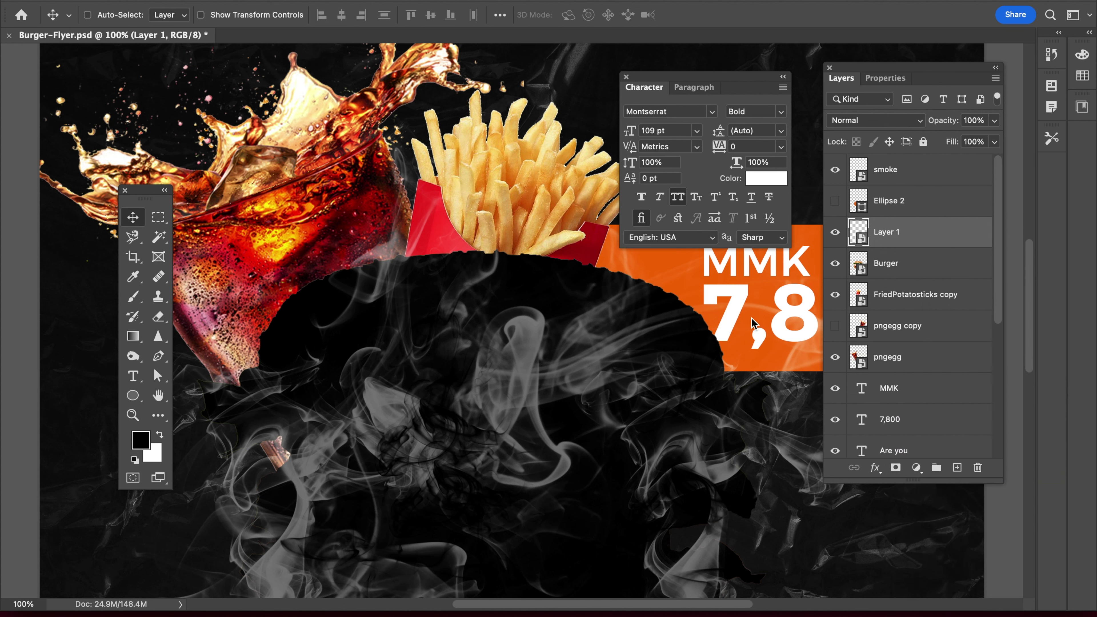
pyautogui.click(345, 1)
pyautogui.moveTo(361, 170)
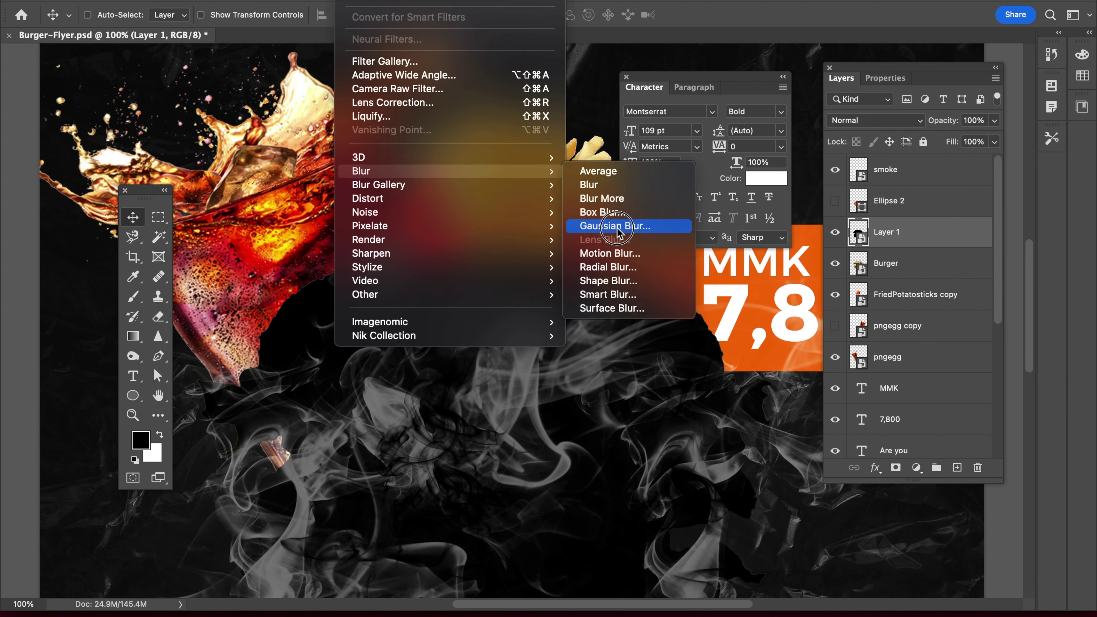
pyautogui.click(620, 233)
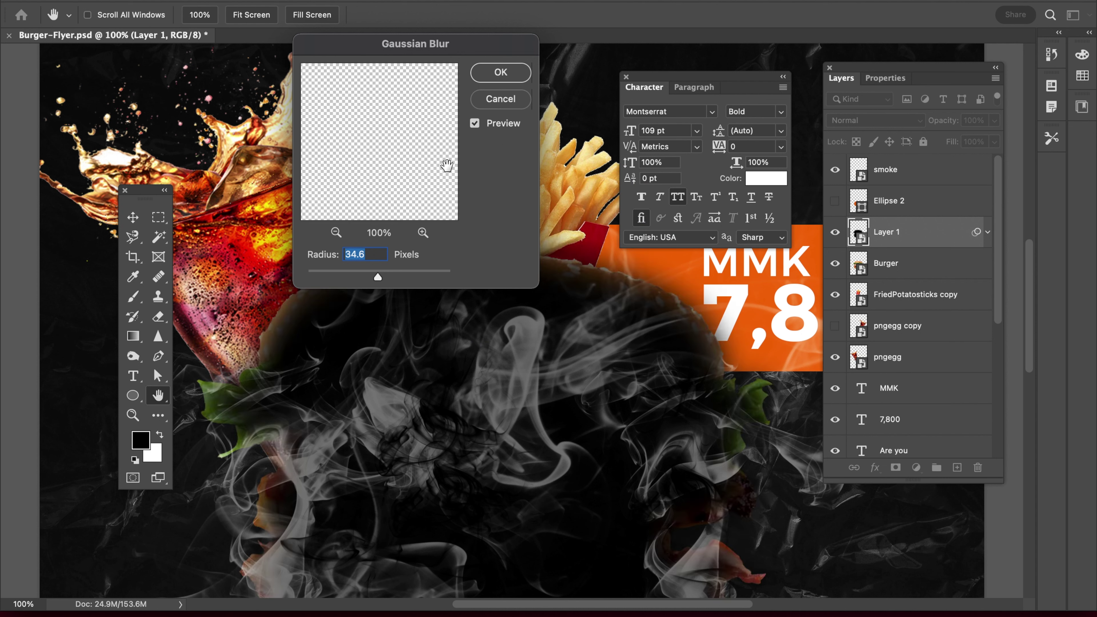
pyautogui.click(500, 82)
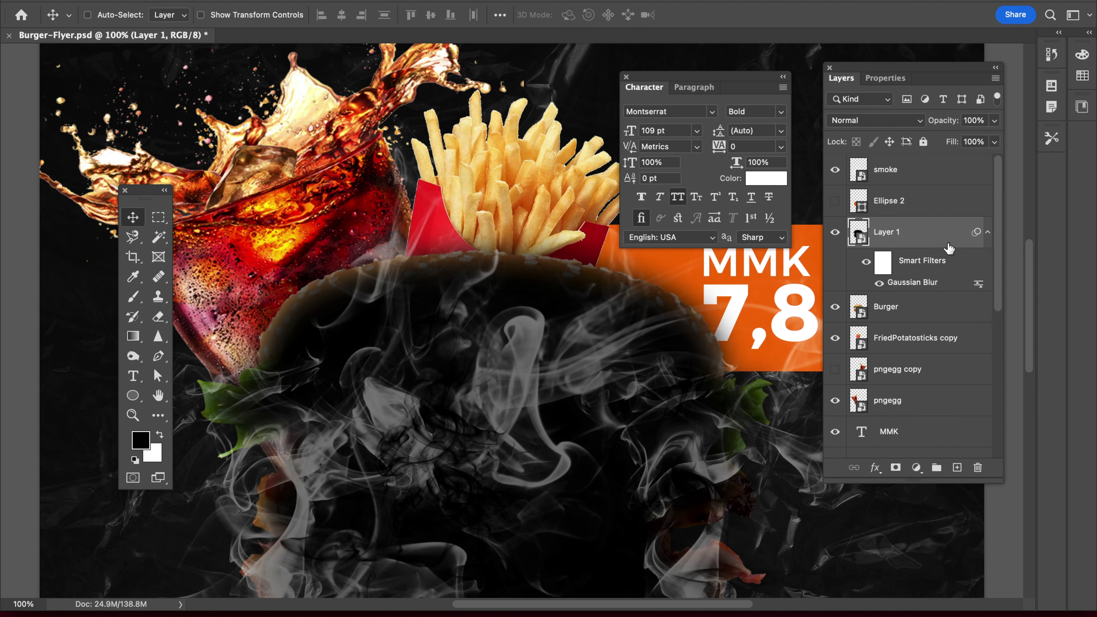
pyautogui.click(988, 234)
# Place blurred Layer 1 beneath the Burger layer and shift the shadow slightly right
pyautogui.moveTo(902, 235); pyautogui.dragTo(907, 277)
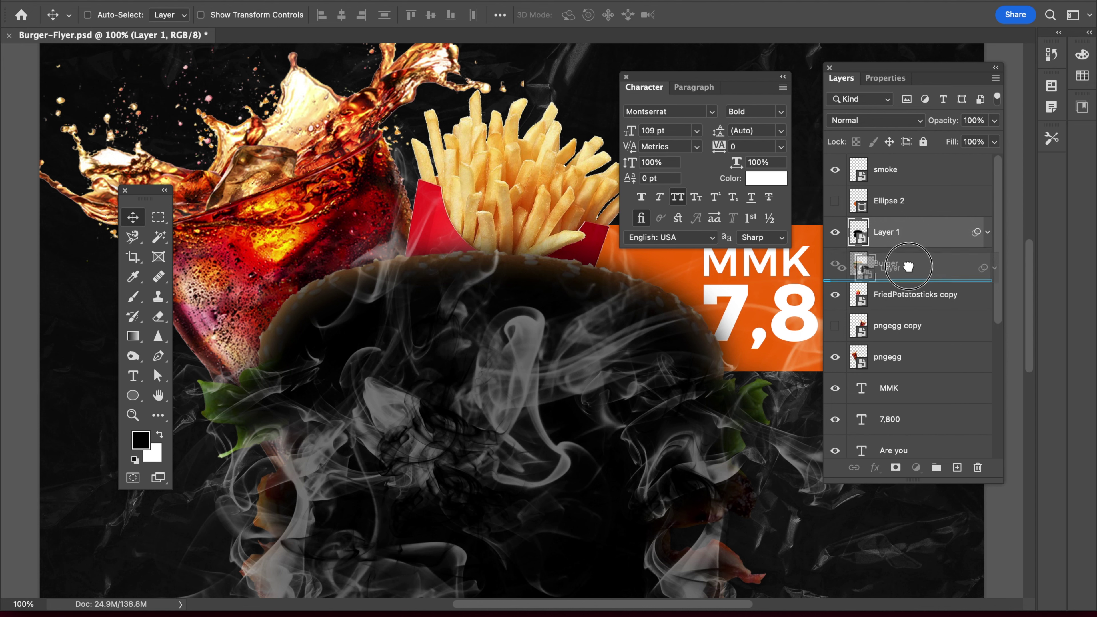
pyautogui.press('Tab')
pyautogui.hotkey('ctrl', 's')
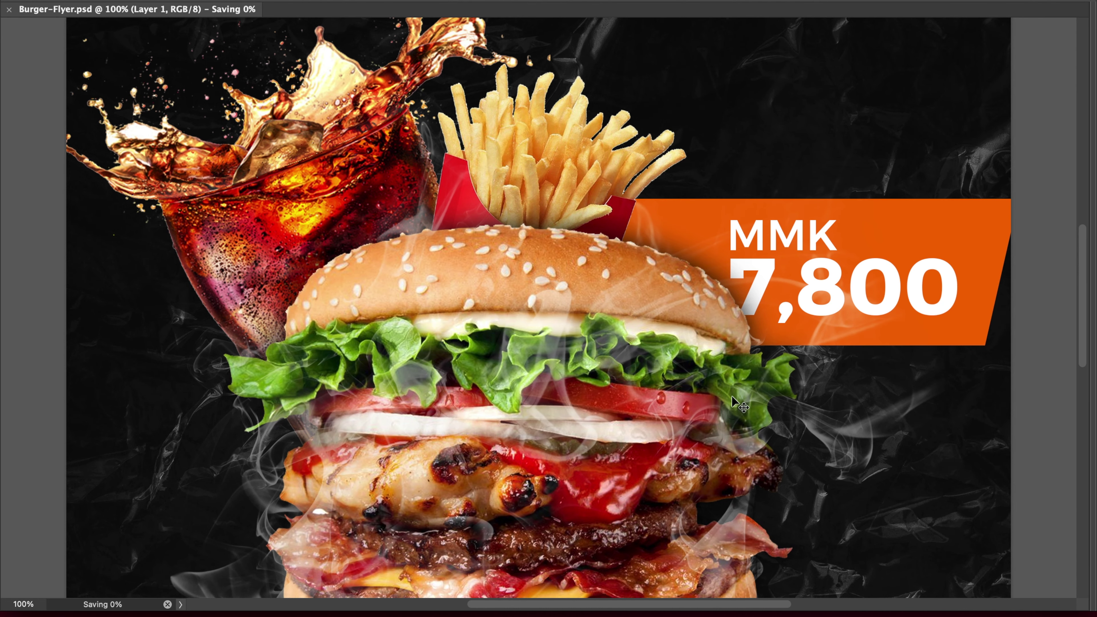
pyautogui.moveTo(731, 397); pyautogui.dragTo(738, 397)
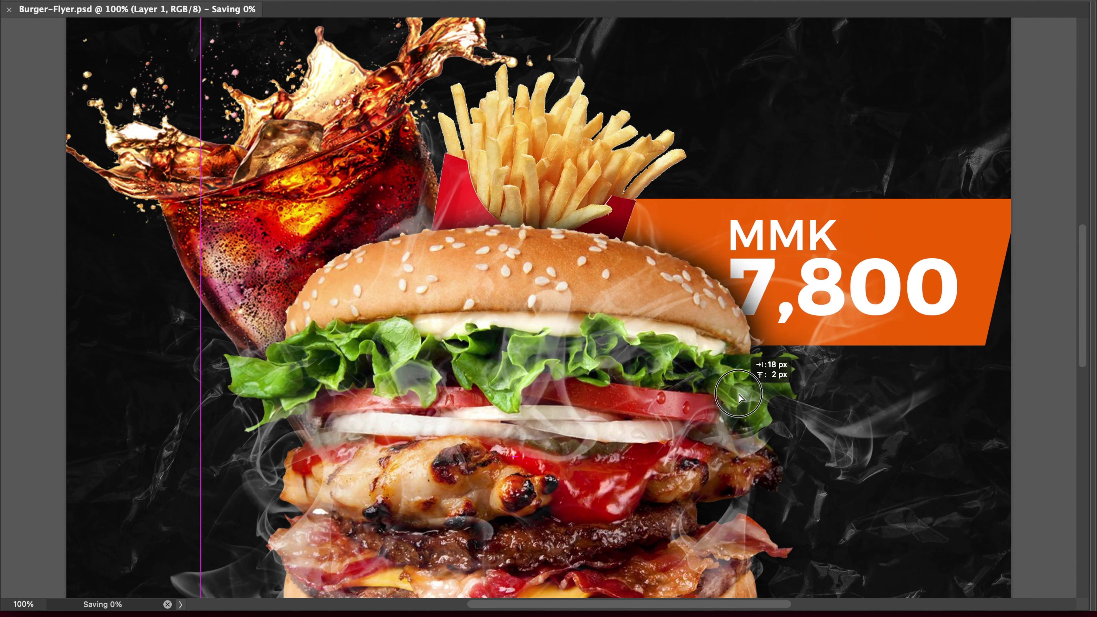
pyautogui.hotkey('ctrl', 's')
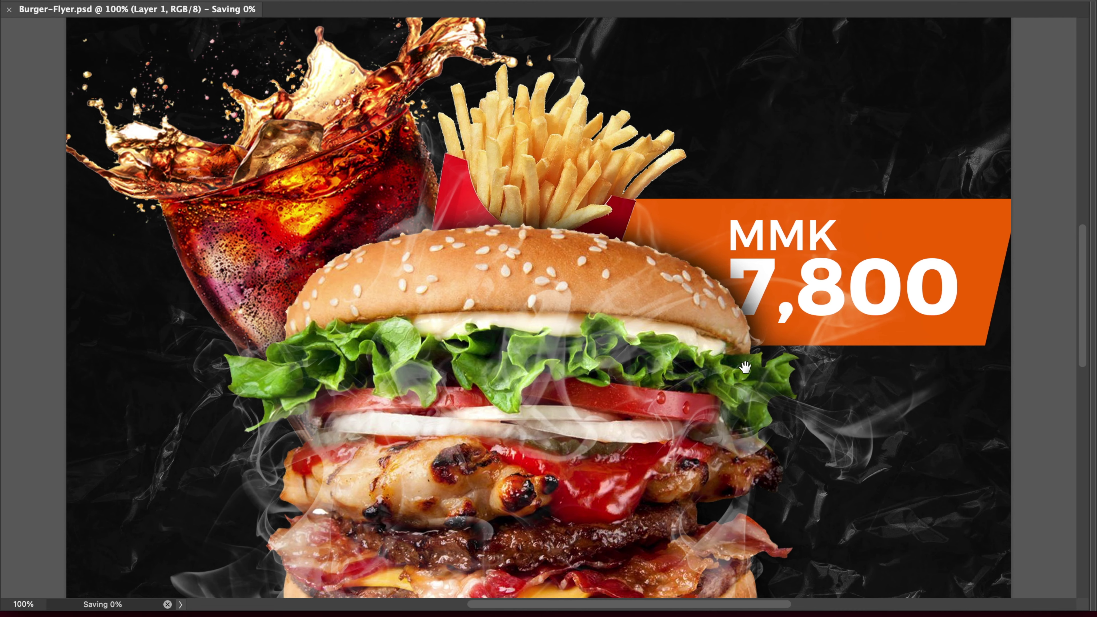
pyautogui.scroll(-4, 746, 374)
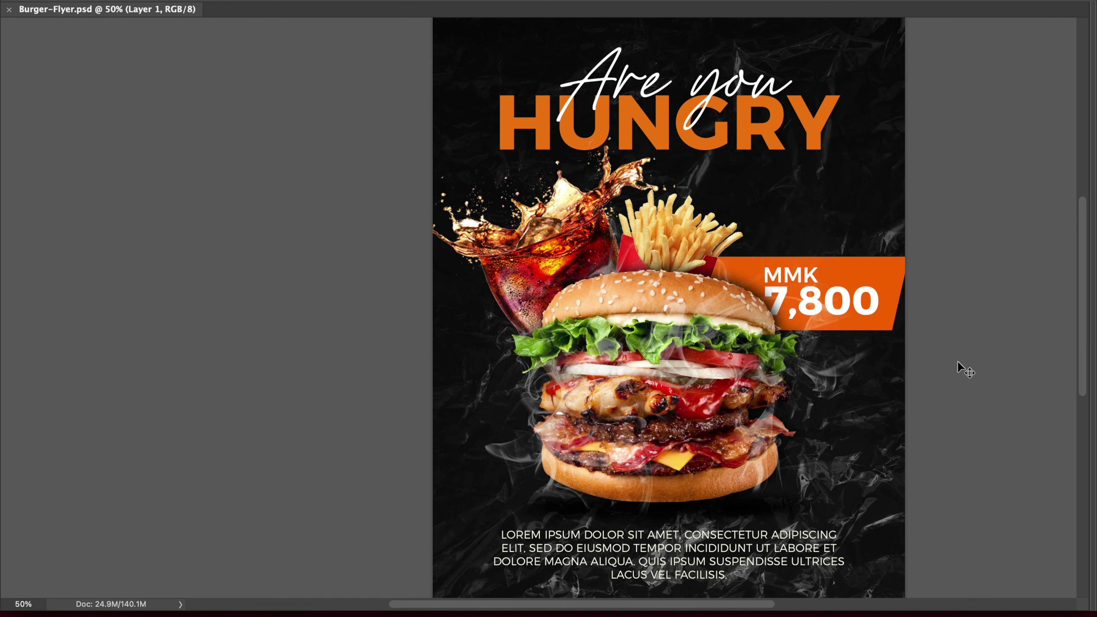
# Nudge the cola glass into place and move the smoke down about 21 px
pyautogui.scroll(-2, 950, 338)
pyautogui.keyDown('alt'); pyautogui.click(853, 334); pyautogui.keyUp('alt')
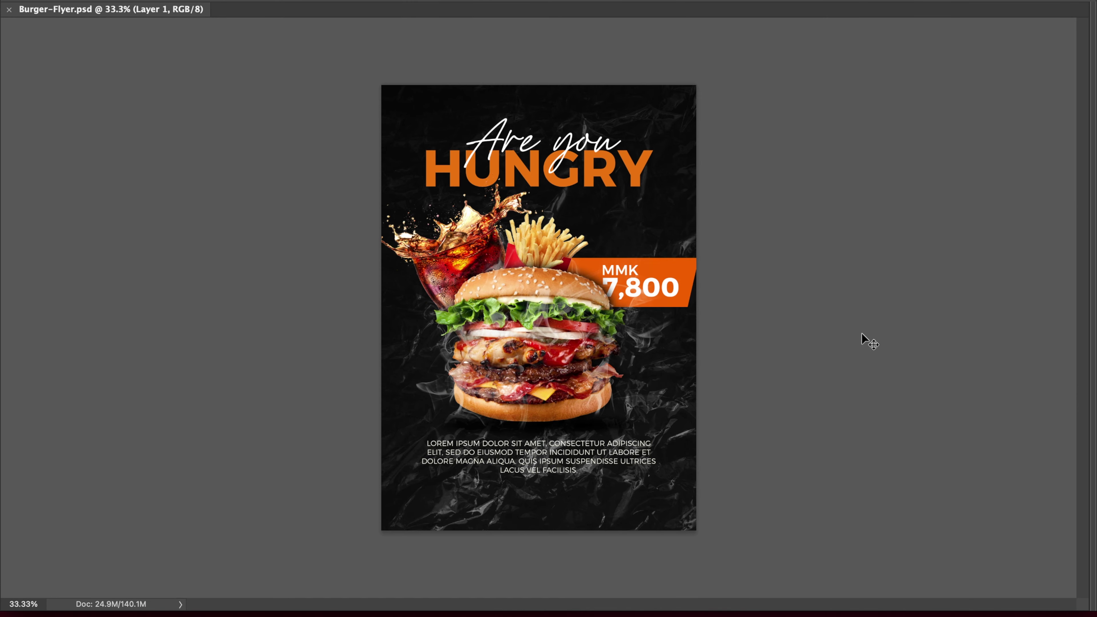
pyautogui.click(437, 272)
pyautogui.moveTo(430, 264); pyautogui.dragTo(434, 258)
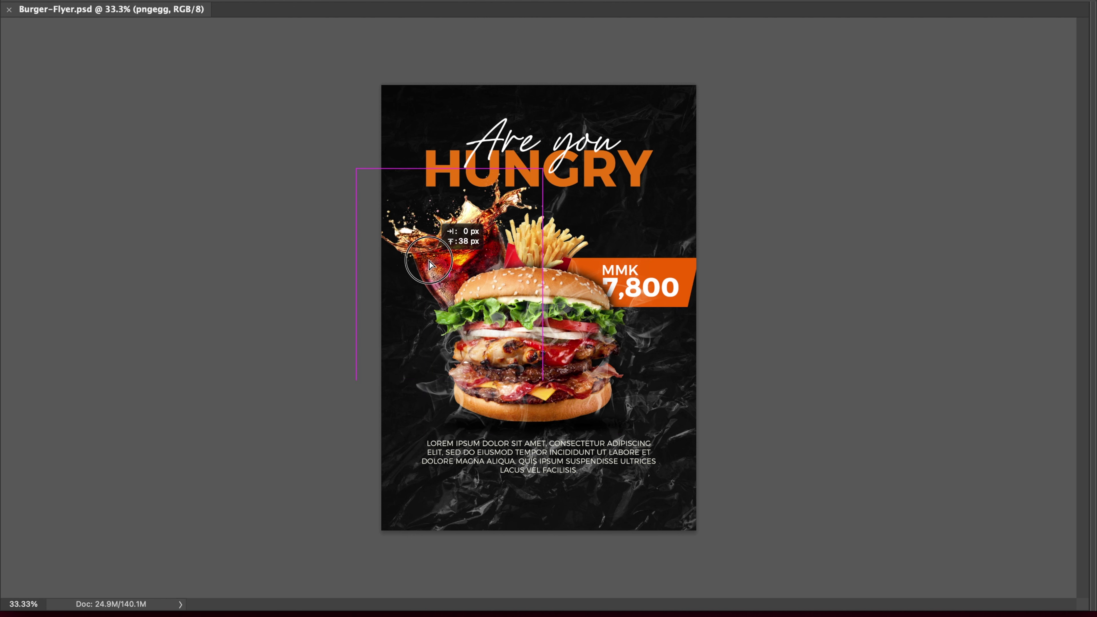
pyautogui.hotkey('ctrl', 's')
pyautogui.click(521, 273)
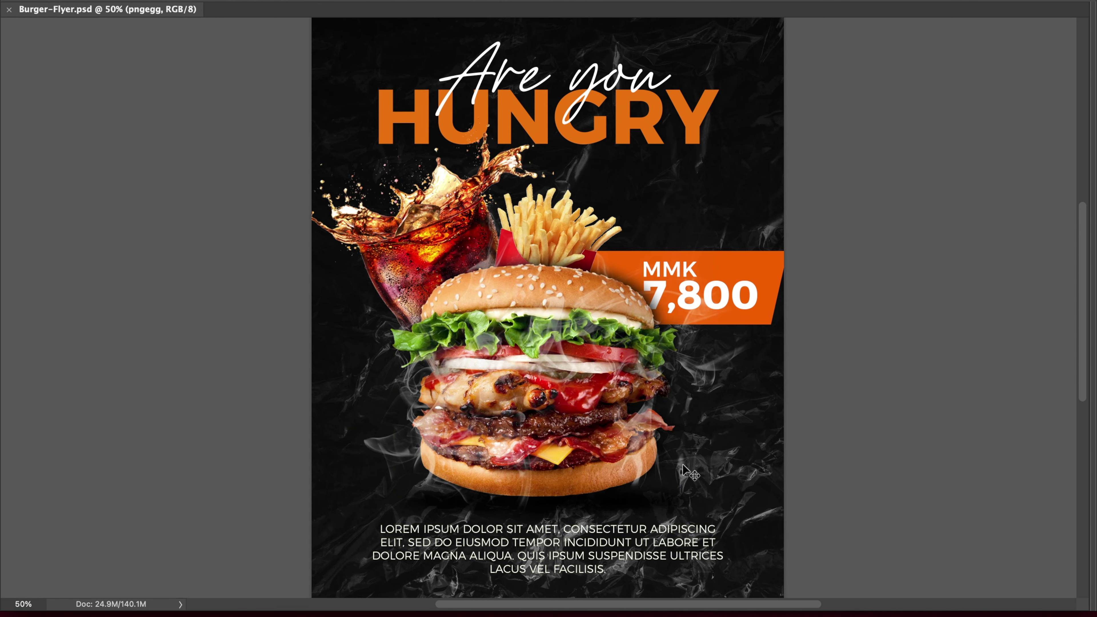
pyautogui.moveTo(697, 370); pyautogui.dragTo(698, 379)
pyautogui.hotkey('ctrl', 's')
# Try adding the word ONLY to the MMK price text, then remove it again
pyautogui.keyDown('alt'); pyautogui.click(767, 315); pyautogui.keyUp('alt')
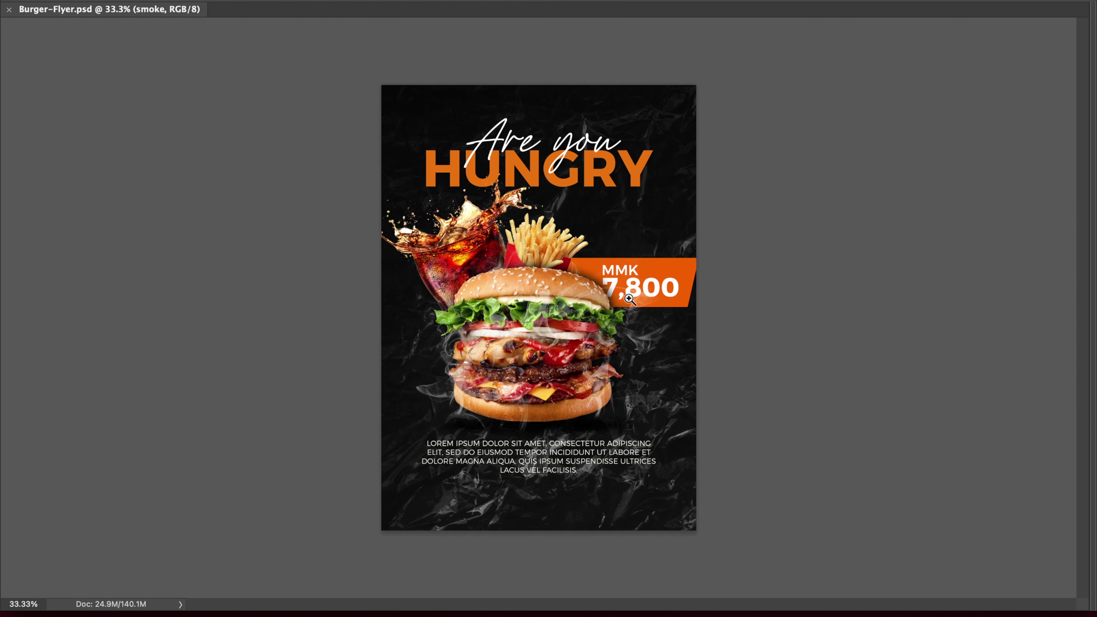
pyautogui.keyDown('alt'); pyautogui.scroll(1, 640, 283); pyautogui.keyUp('alt')
pyautogui.keyDown('alt'); pyautogui.scroll(1, 640, 283); pyautogui.keyUp('alt')
pyautogui.press('t')
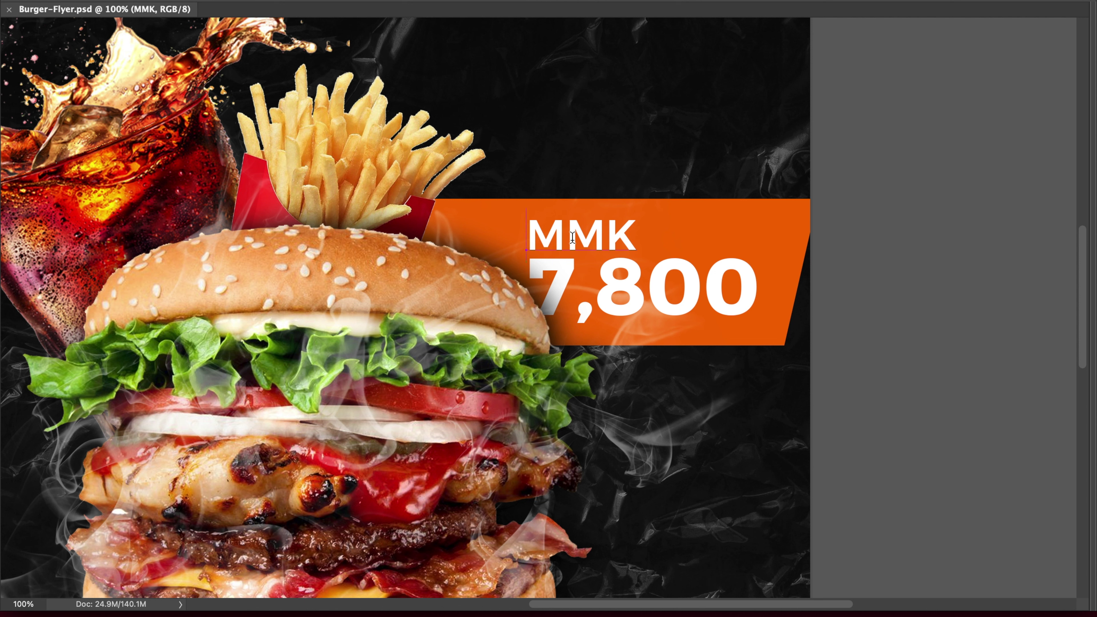
pyautogui.write('ONLY')
pyautogui.hotkey('ctrl', 'Return')
pyautogui.hotkey('ctrl', 's')
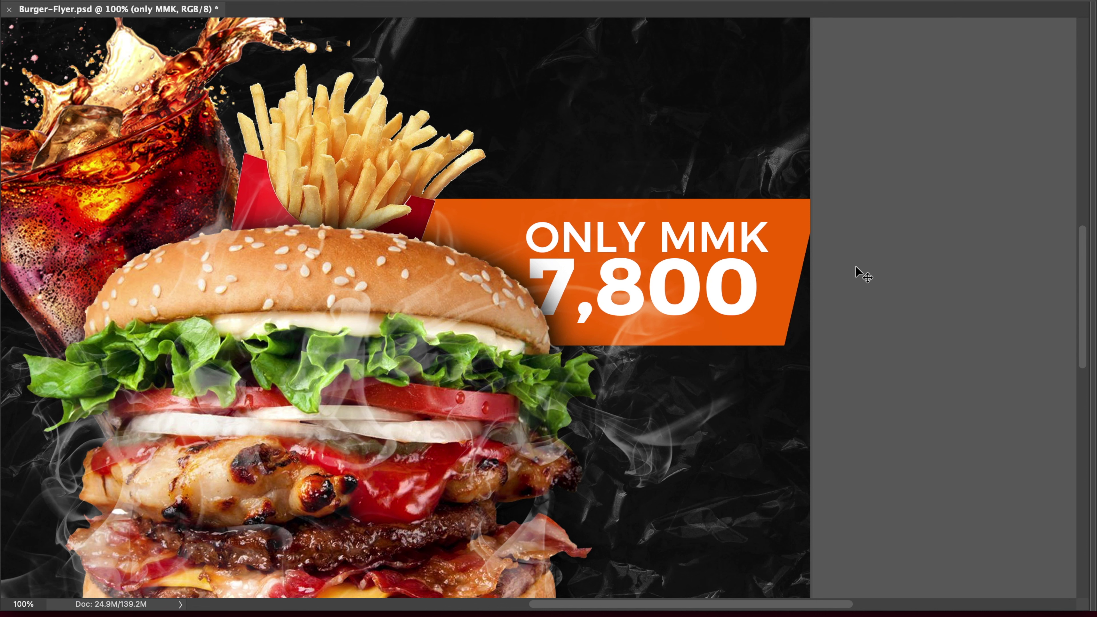
pyautogui.hotkey('ctrl', 's')
pyautogui.keyDown('ctrl'); pyautogui.keyDown('alt'); pyautogui.click(532, 296); pyautogui.keyUp('alt'); pyautogui.keyUp('ctrl')
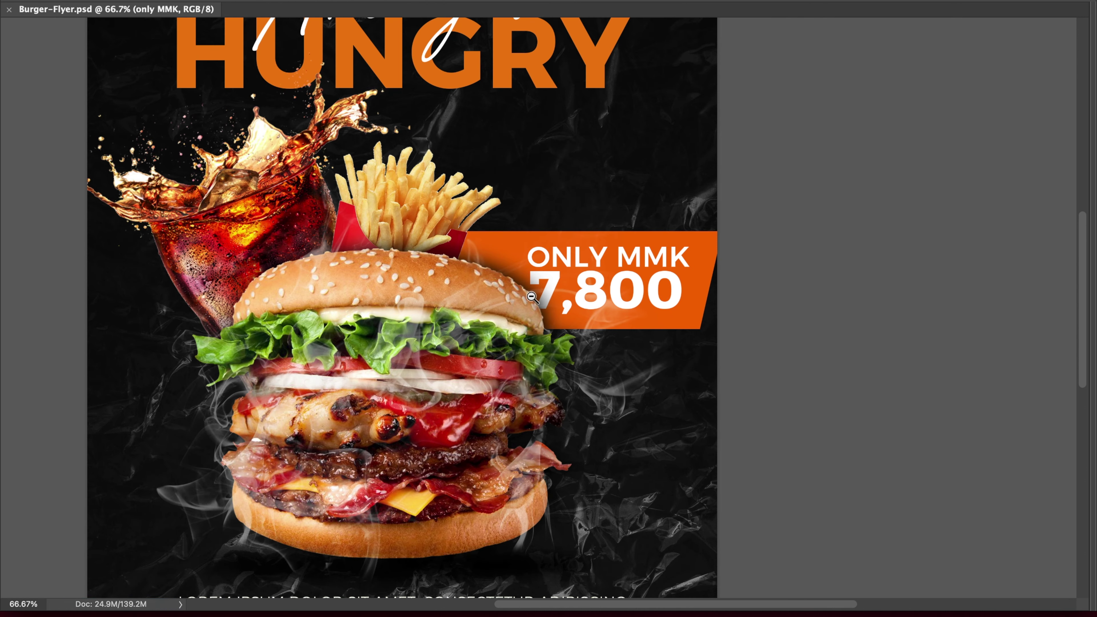
pyautogui.keyDown('ctrl'); pyautogui.keyDown('alt'); pyautogui.click(531, 297); pyautogui.keyUp('alt'); pyautogui.keyUp('ctrl')
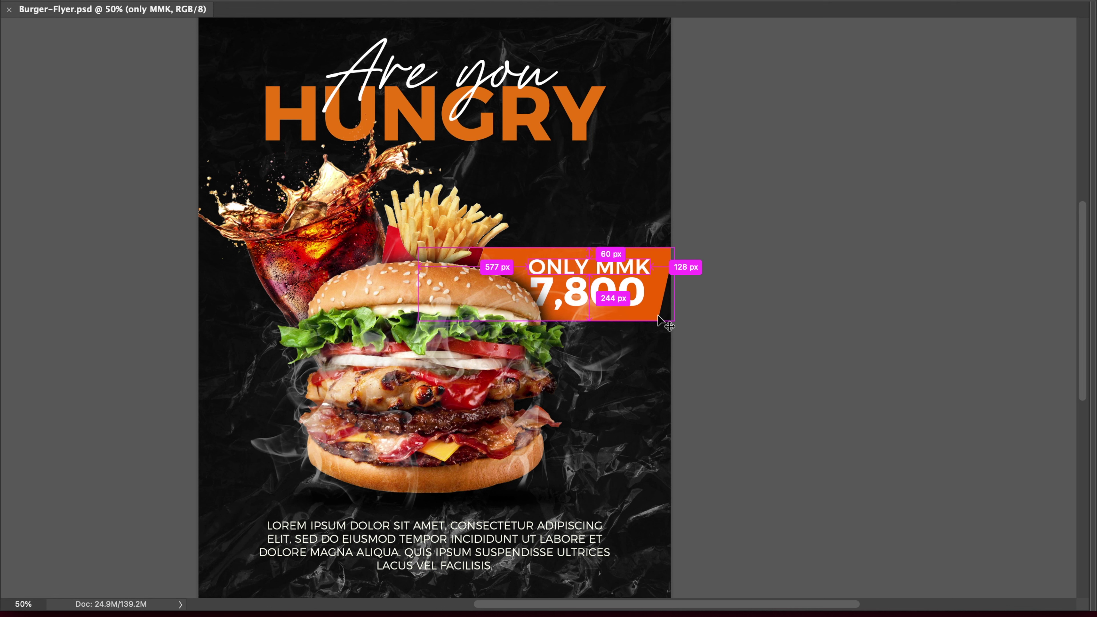
pyautogui.hotkey('ctrl', 's')
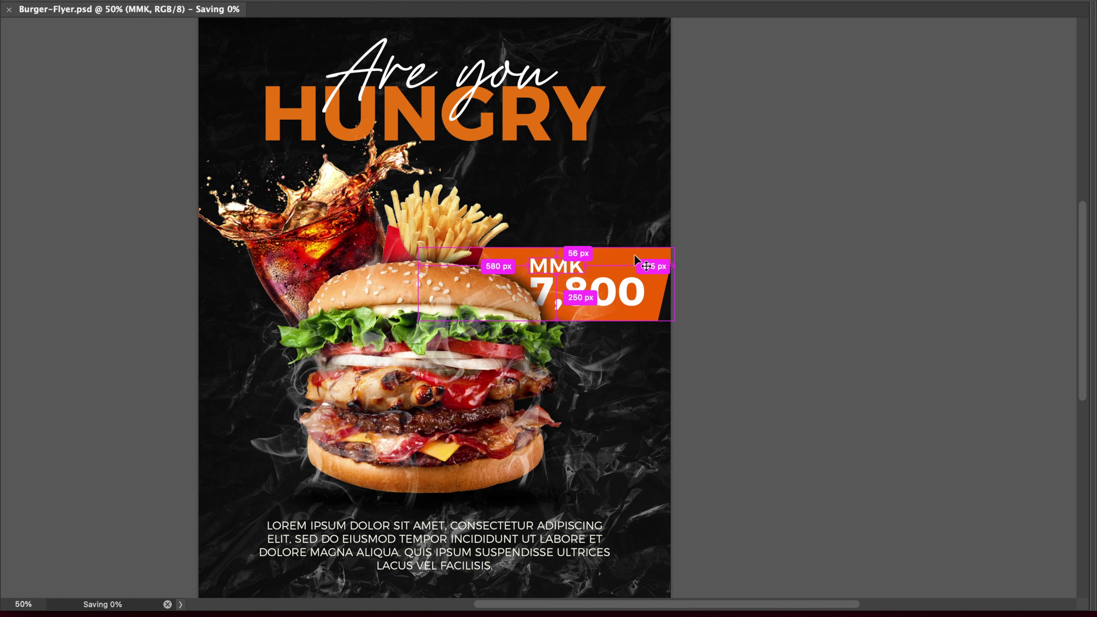
# Move the orange price banner slightly left and nudge the MMK 7,800 text to fit
pyautogui.click(651, 255)
pyautogui.moveTo(652, 259); pyautogui.dragTo(645, 259)
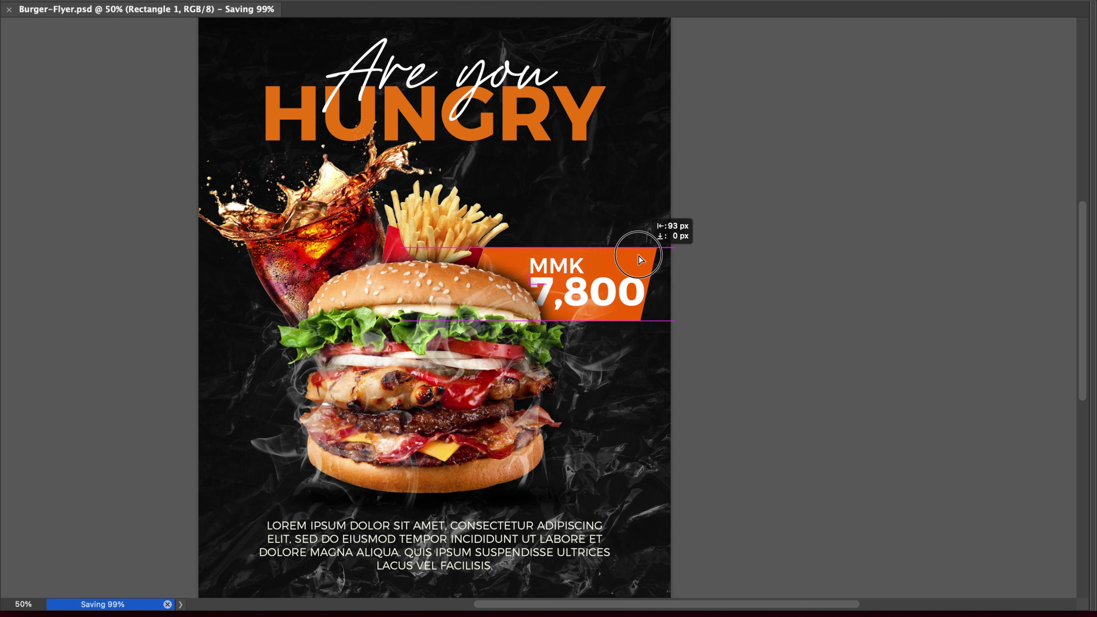
pyautogui.hotkey('ctrl', 's')
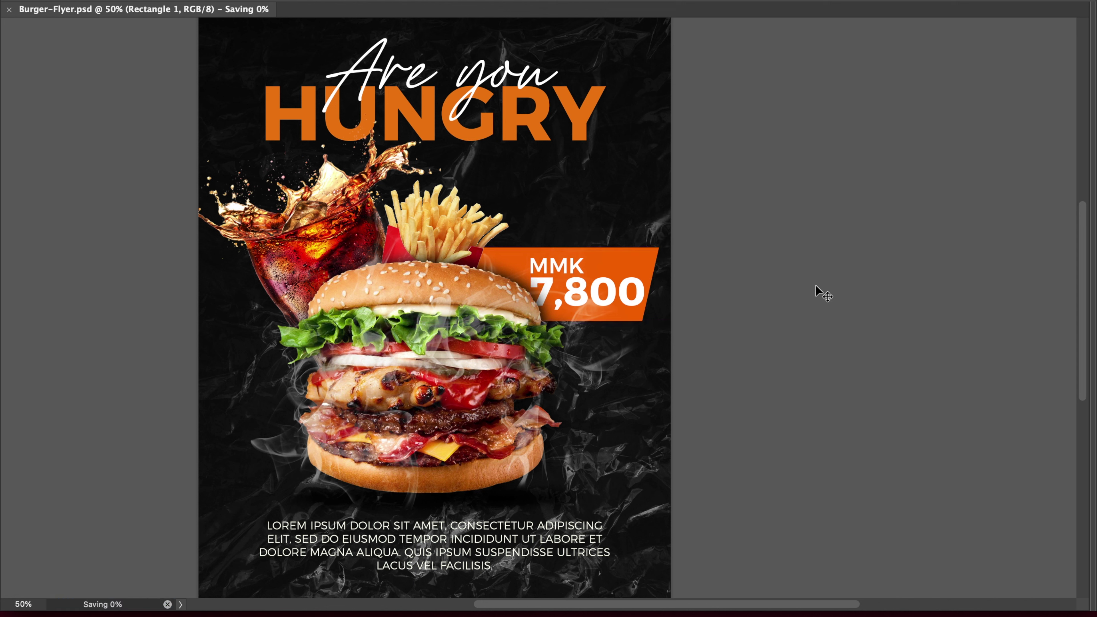
pyautogui.keyDown('ctrl'); pyautogui.click(565, 269); pyautogui.keyUp('ctrl')
pyautogui.press('Left')
pyautogui.press('Up')
pyautogui.press('Right')
pyautogui.press('Right')
pyautogui.press('Right')
pyautogui.press('Right')
pyautogui.hotkey('ctrl', 's')
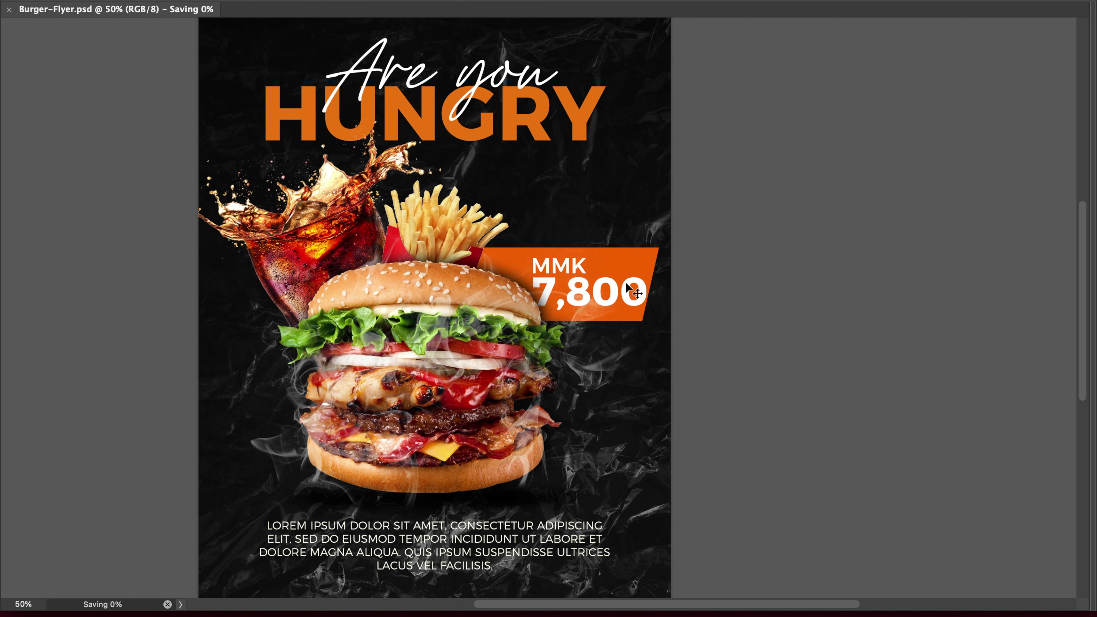
pyautogui.moveTo(761, 301); pyautogui.dragTo(823, 284)
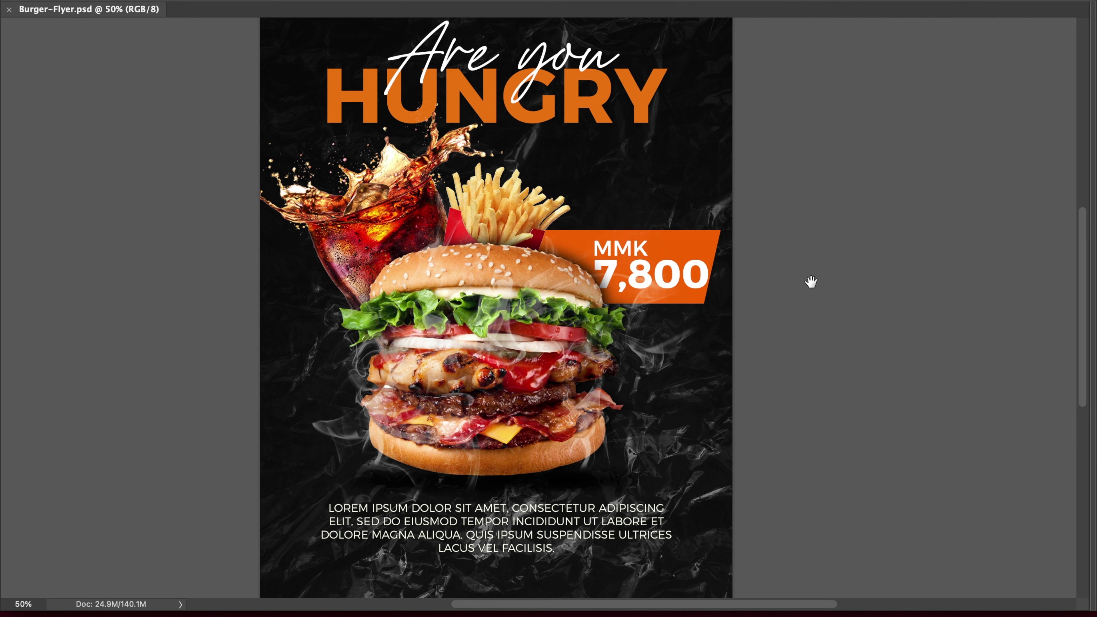
# Select the fries, Burger, smoke and orange banner layers, saving the flyer
pyautogui.press('Tab')
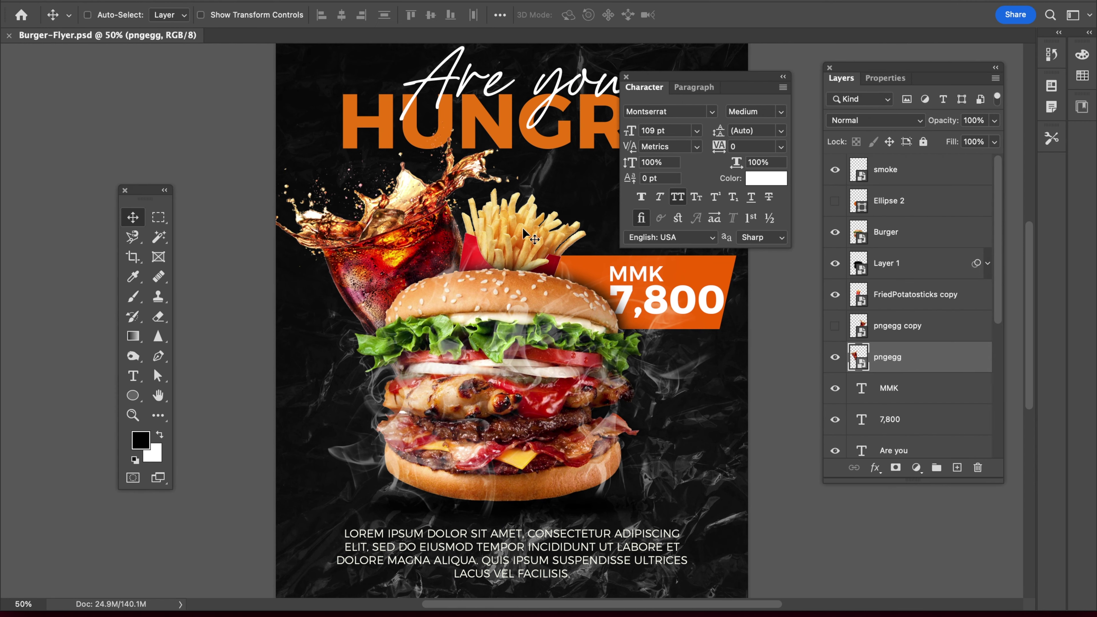
pyautogui.keyDown('shift'); pyautogui.click(500, 219); pyautogui.keyUp('shift')
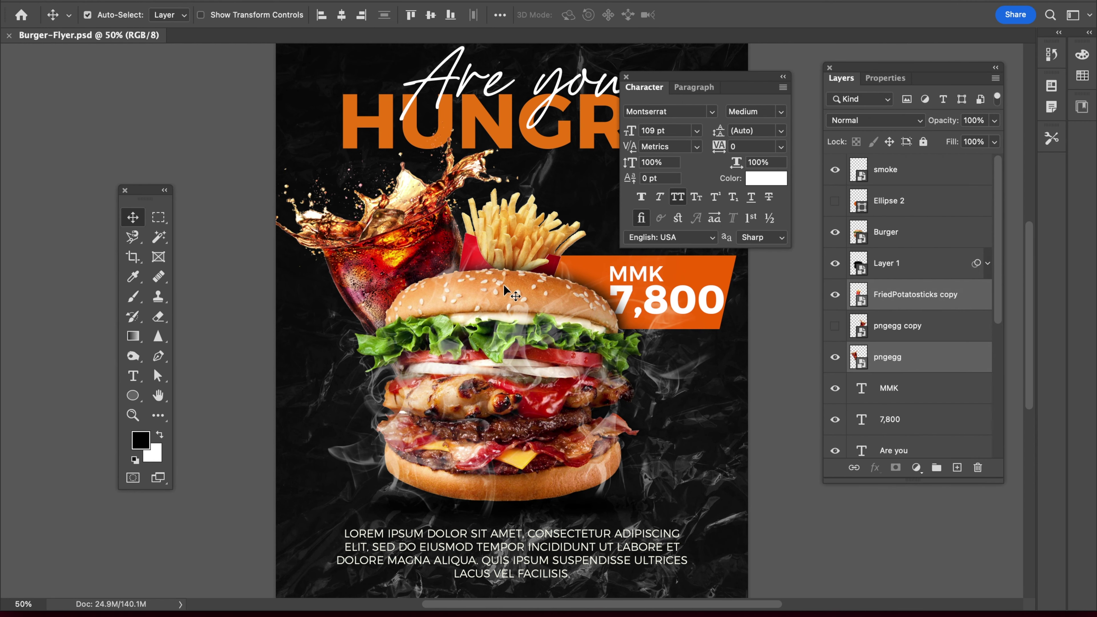
pyautogui.keyDown('shift'); pyautogui.click(522, 288); pyautogui.keyUp('shift')
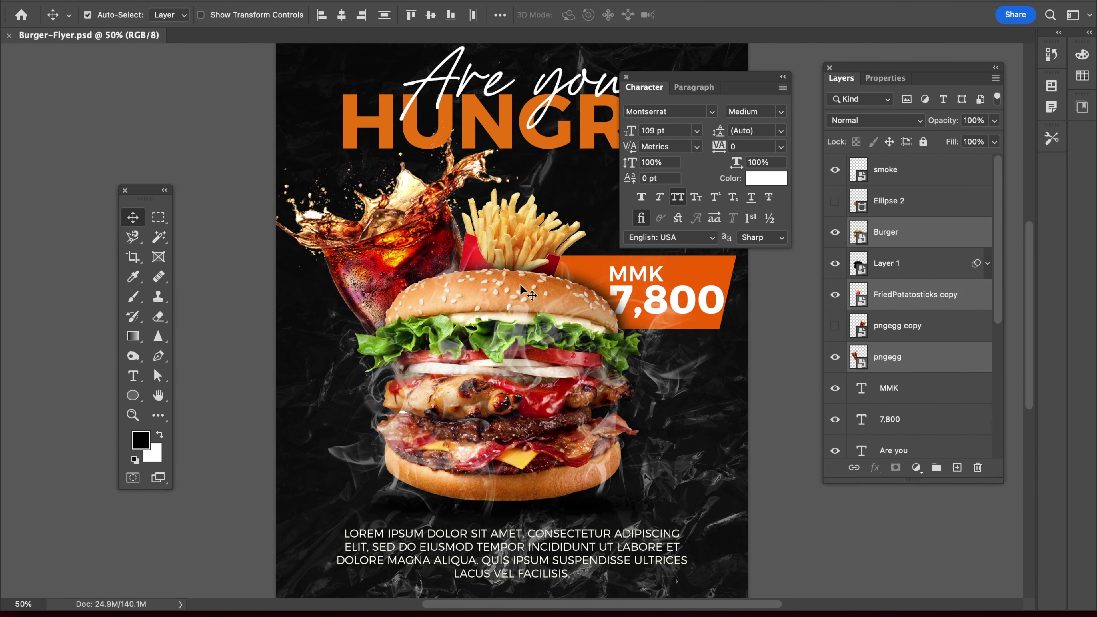
pyautogui.click(886, 169)
pyautogui.press('Tab')
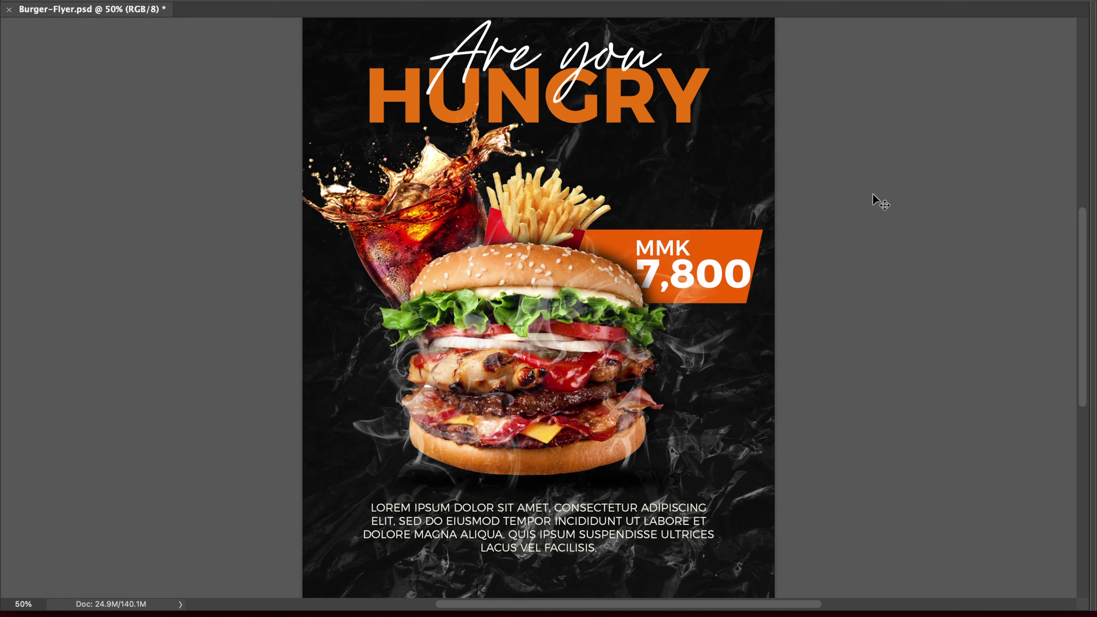
pyautogui.hotkey('ctrl', 's')
pyautogui.click(753, 247)
pyautogui.hotkey('ctrl', 's')
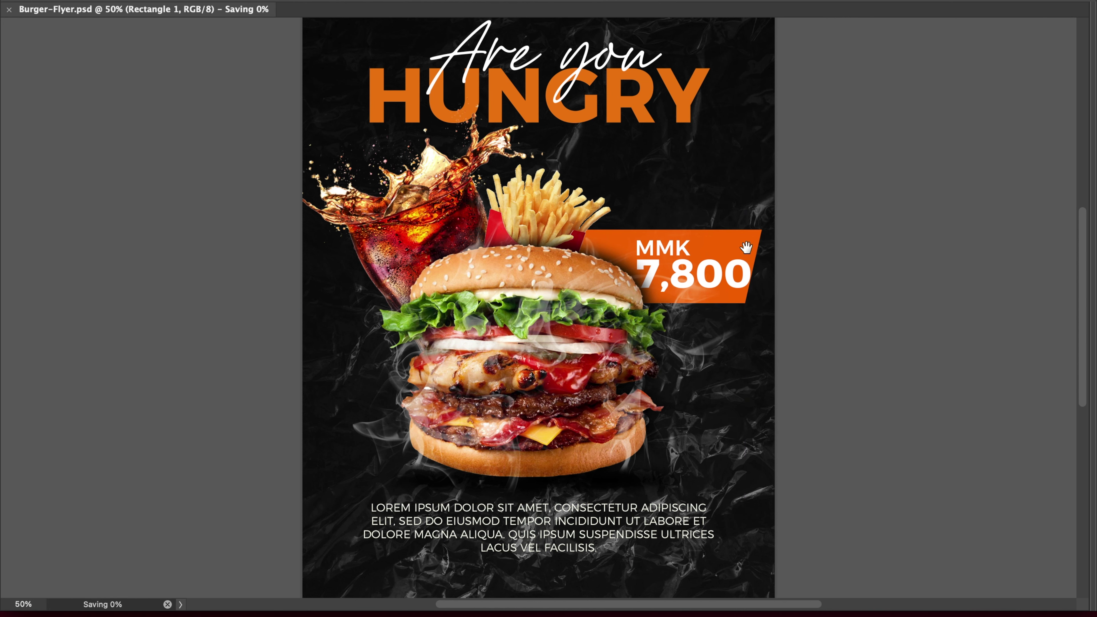
pyautogui.scroll(1, 746, 246)
# Scale down the 7,800 price text with Free Transform, nudge it right and down, and save
pyautogui.click(722, 277)
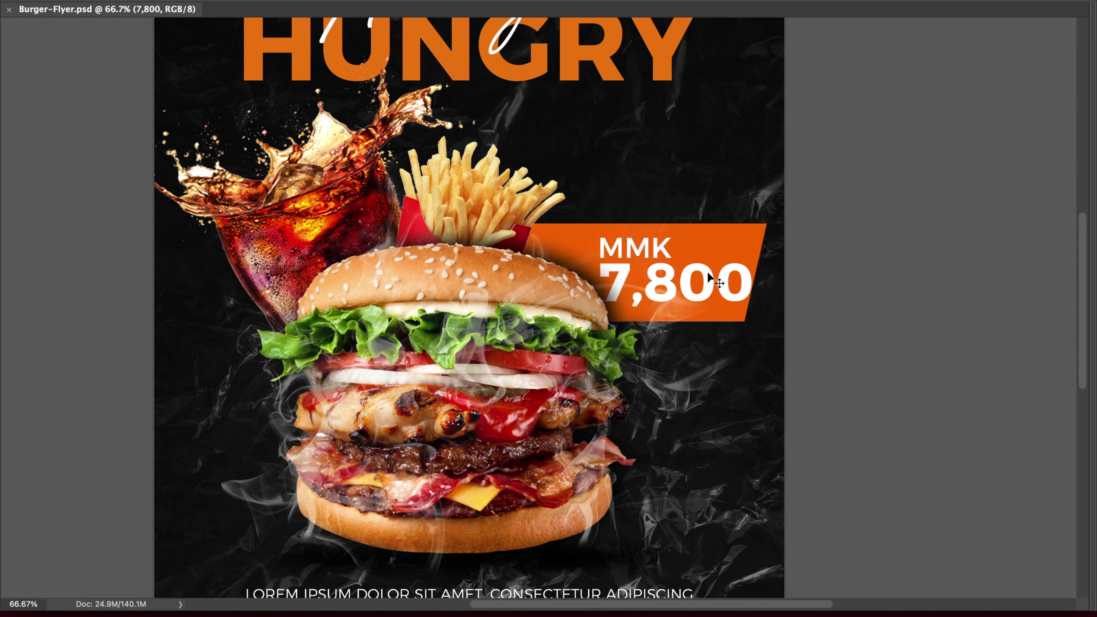
pyautogui.hotkey('ctrl', 't')
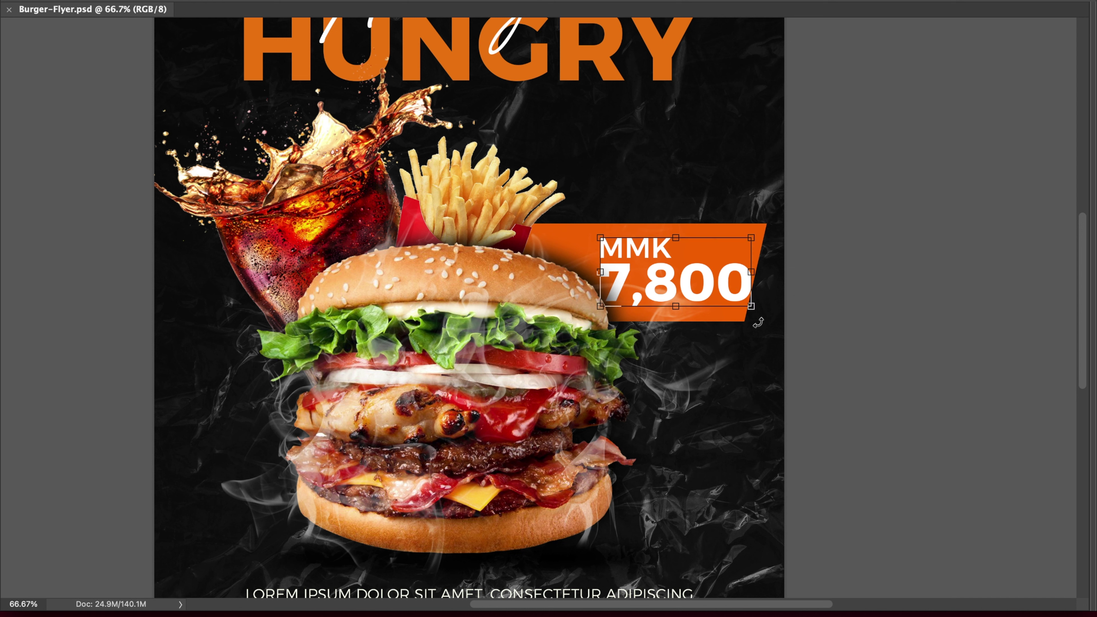
pyautogui.moveTo(751, 307); pyautogui.dragTo(739, 300)
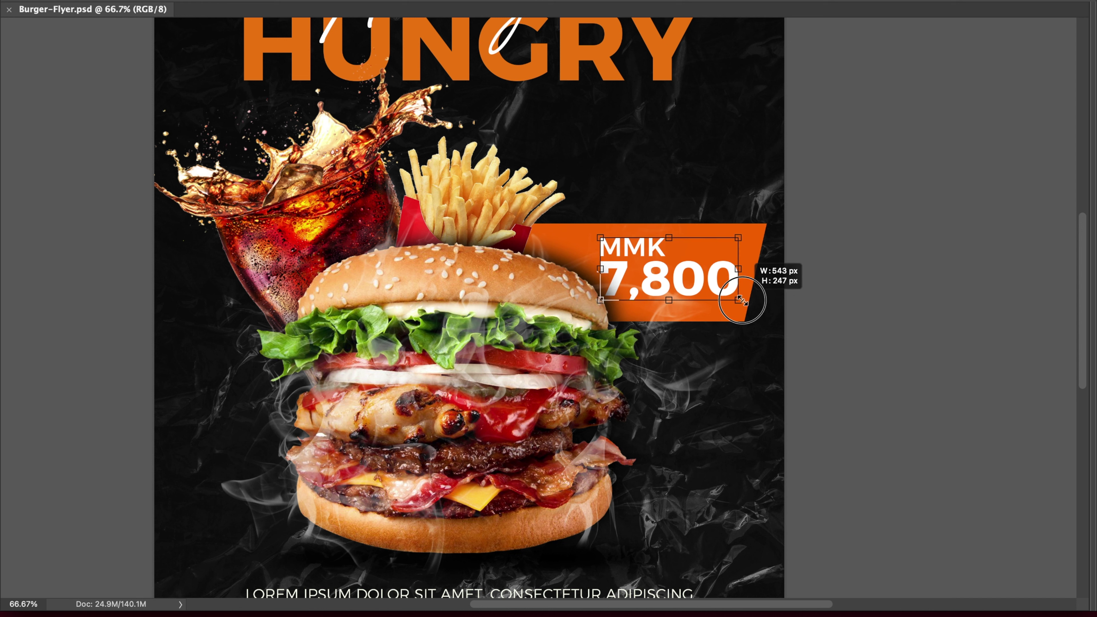
pyautogui.press('Return')
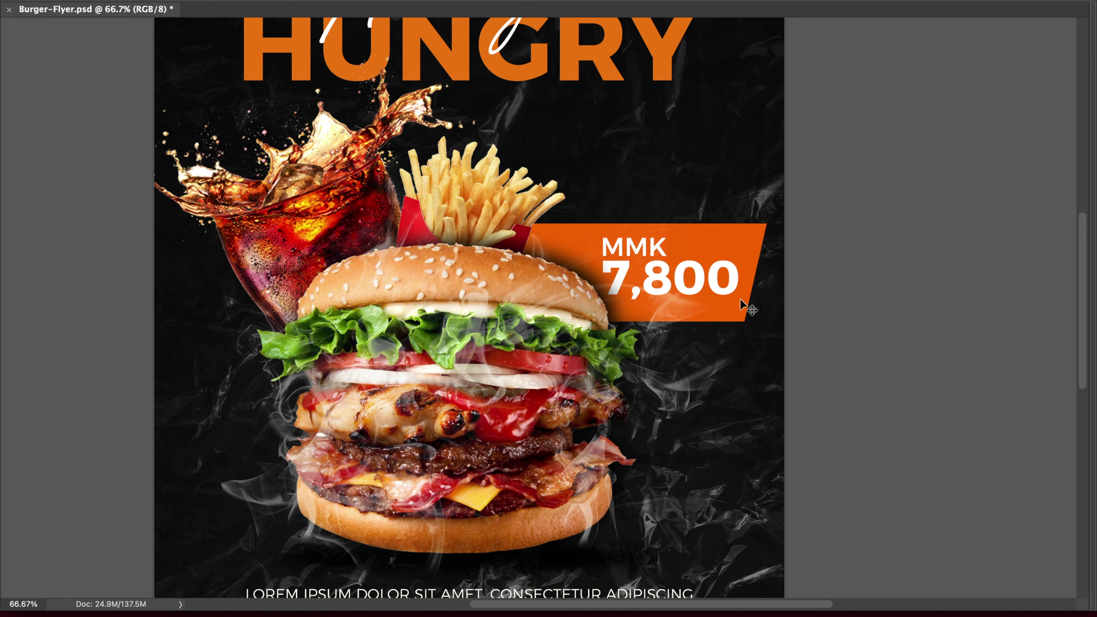
pyautogui.press('Right')
pyautogui.press('Right')
pyautogui.press('Right')
pyautogui.press('Down')
pyautogui.press('Down')
pyautogui.press('Down')
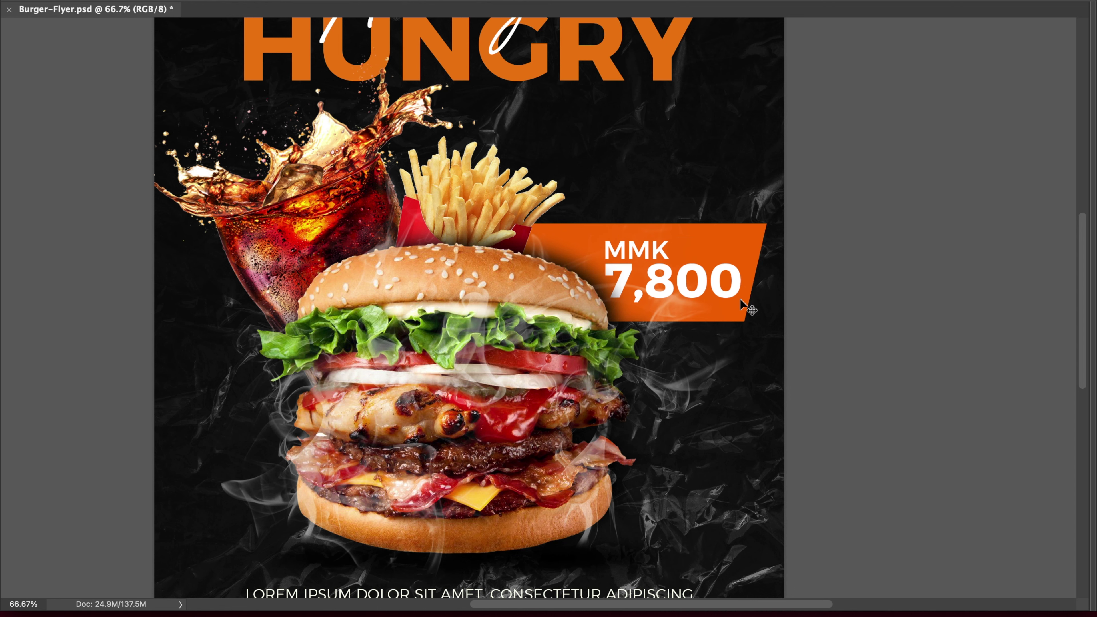
pyautogui.hotkey('ctrl', 's')
pyautogui.press('Tab')
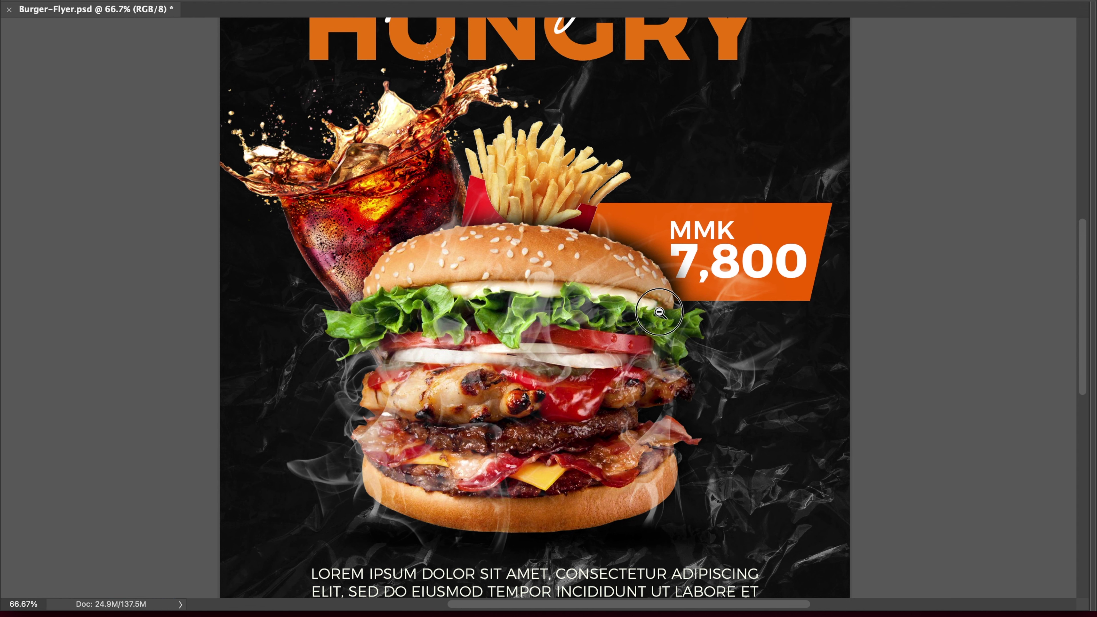
pyautogui.hotkey('ctrl', '-')
pyautogui.hotkey('ctrl', '-')
pyautogui.hotkey('ctrl', 's')
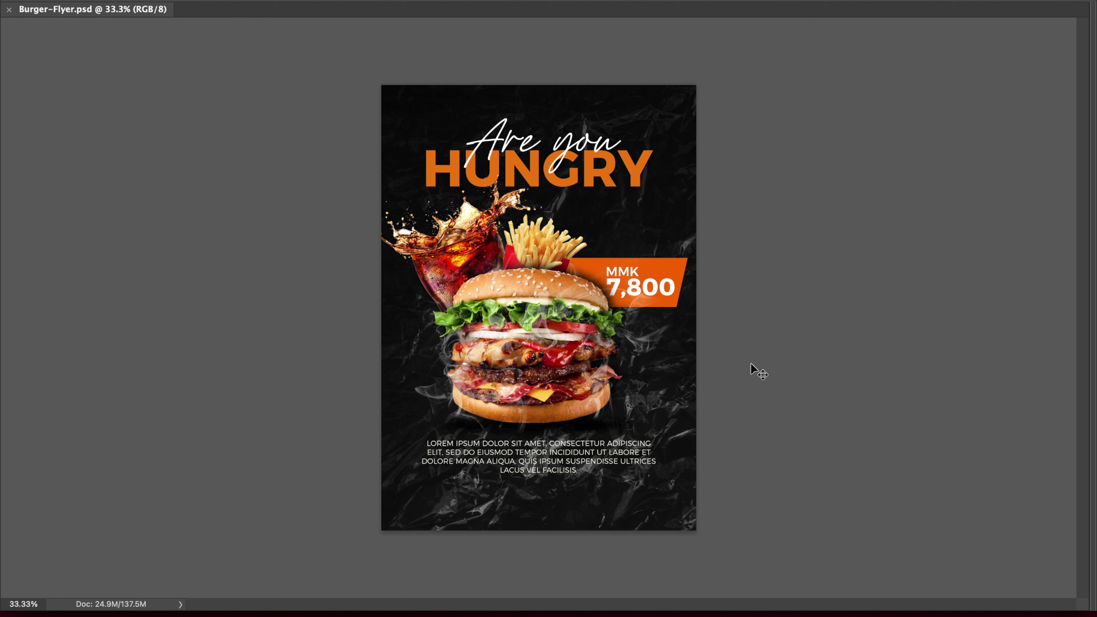
# Duplicate the orange price-tag shape to the bottom-left, shorten it and commit its placement
pyautogui.click(856, 294)
pyautogui.moveTo(668, 269)
pyautogui.mouseDown()
pyautogui.moveTo(545, 491)
pyautogui.moveTo(634, 493)
pyautogui.mouseUp()
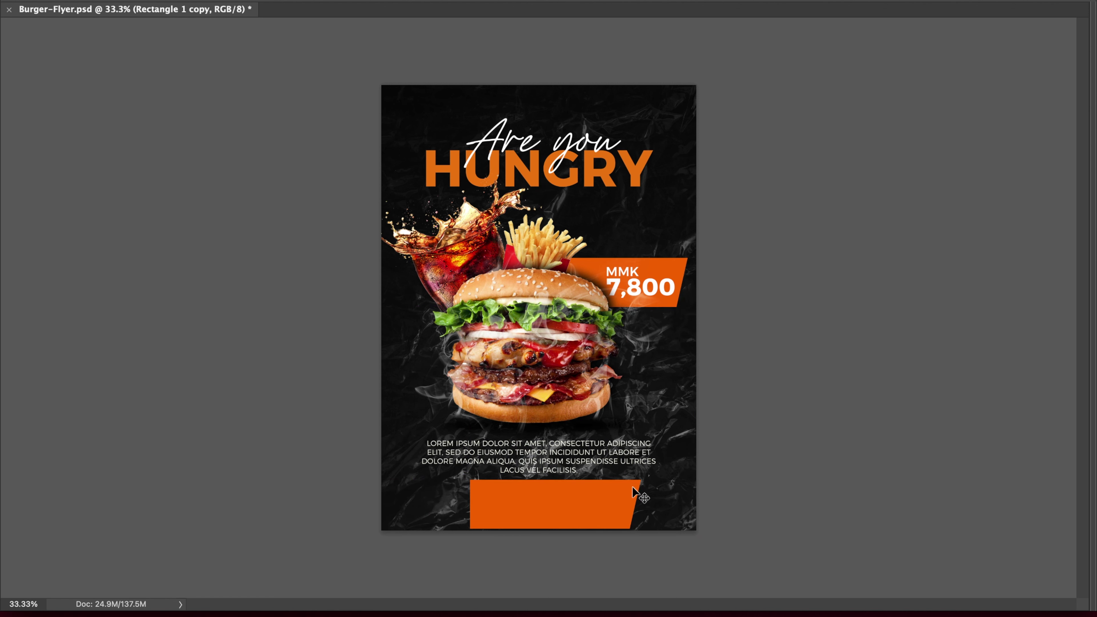
pyautogui.moveTo(568, 527)
pyautogui.mouseDown()
pyautogui.moveTo(591, 510)
pyautogui.moveTo(509, 509)
pyautogui.mouseUp()
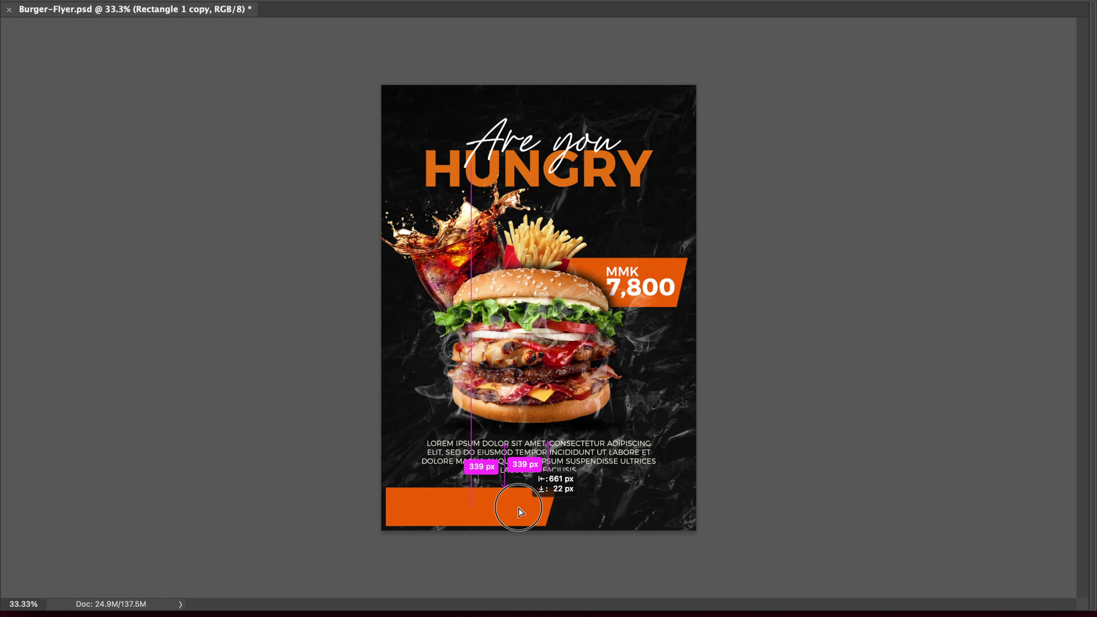
pyautogui.moveTo(510, 509); pyautogui.dragTo(511, 512)
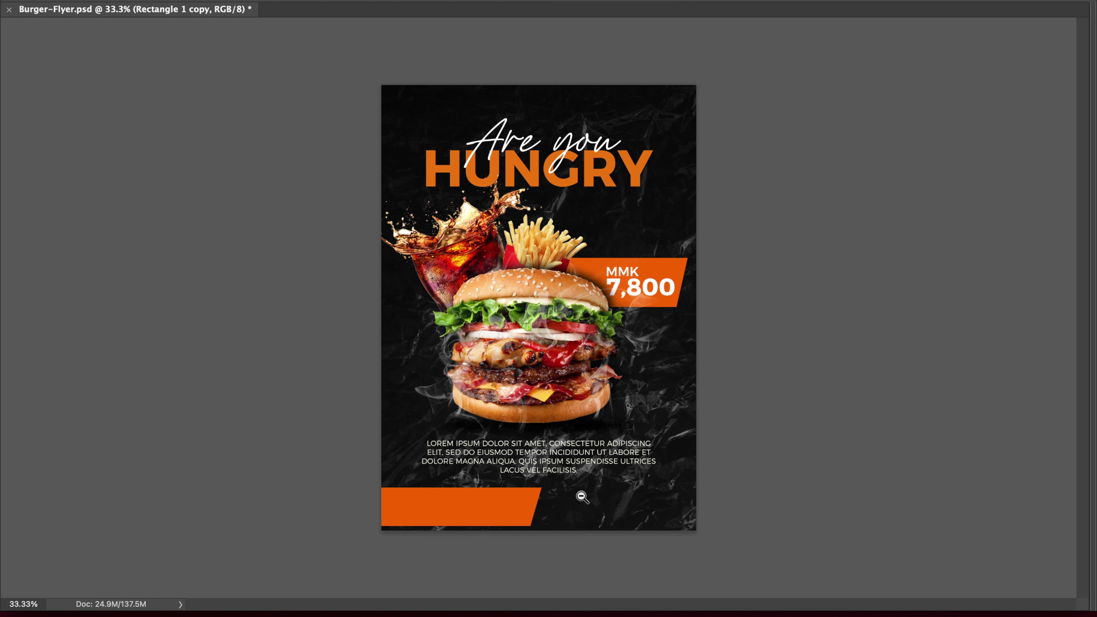
pyautogui.keyDown('alt'); pyautogui.click(549, 498); pyautogui.keyUp('alt')
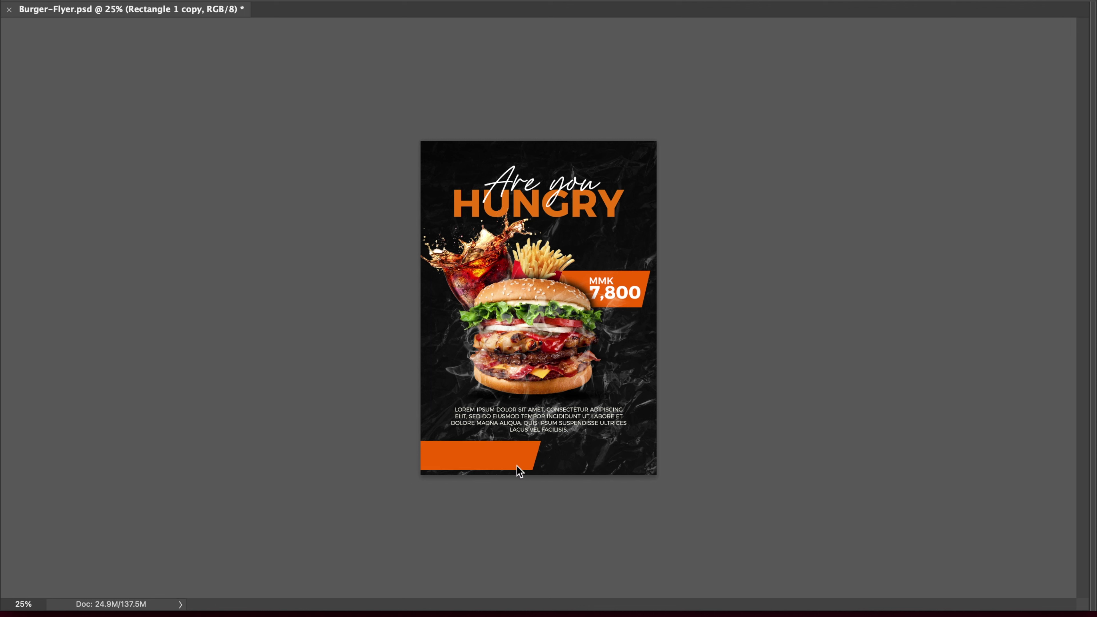
pyautogui.hotkey('ctrl', 's')
pyautogui.keyDown('ctrl'); pyautogui.click(520, 467); pyautogui.keyUp('ctrl')
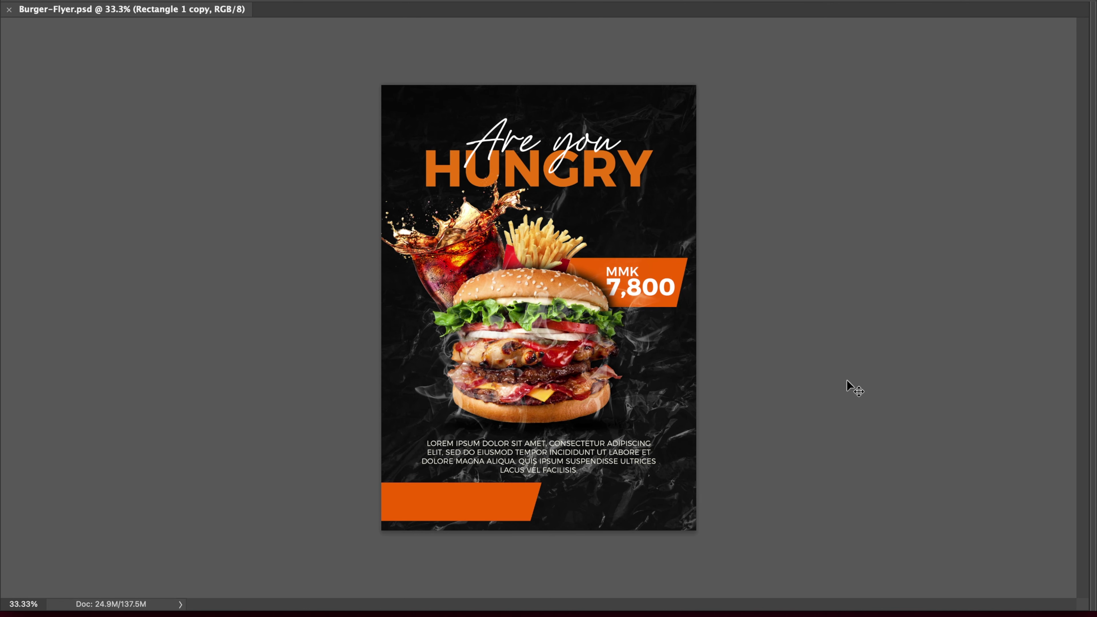
pyautogui.click(430, 487)
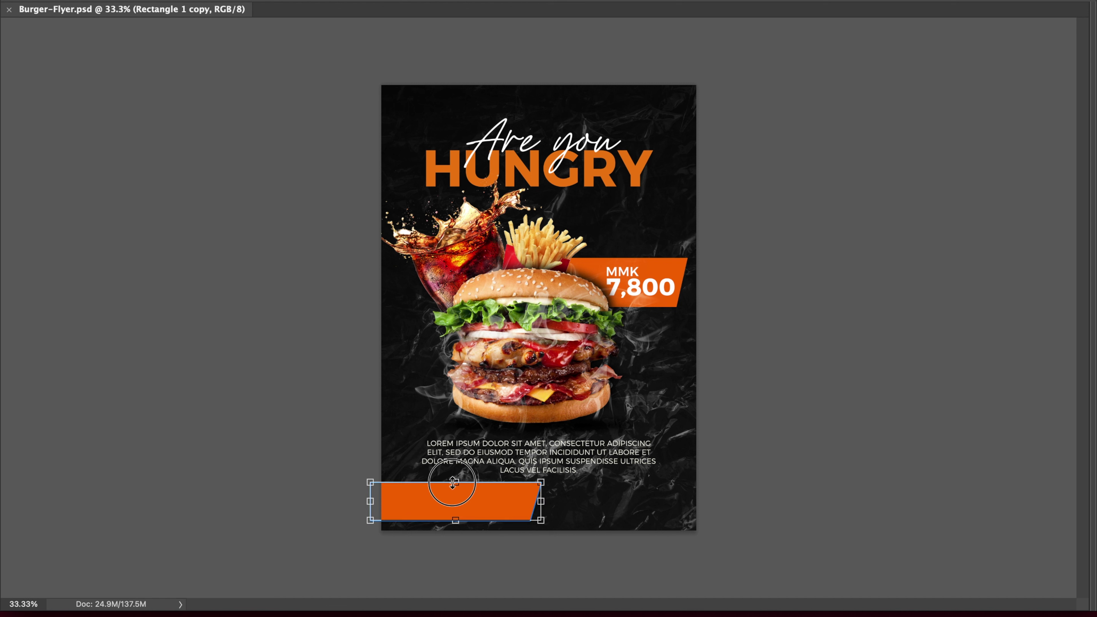
pyautogui.press('Return')
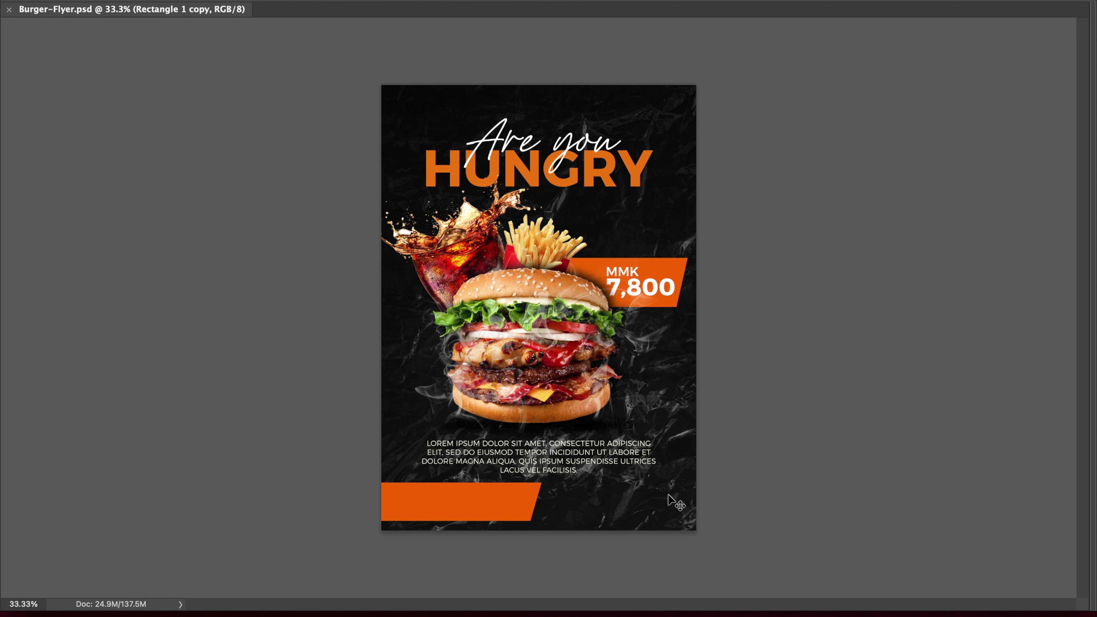
pyautogui.click(788, 376)
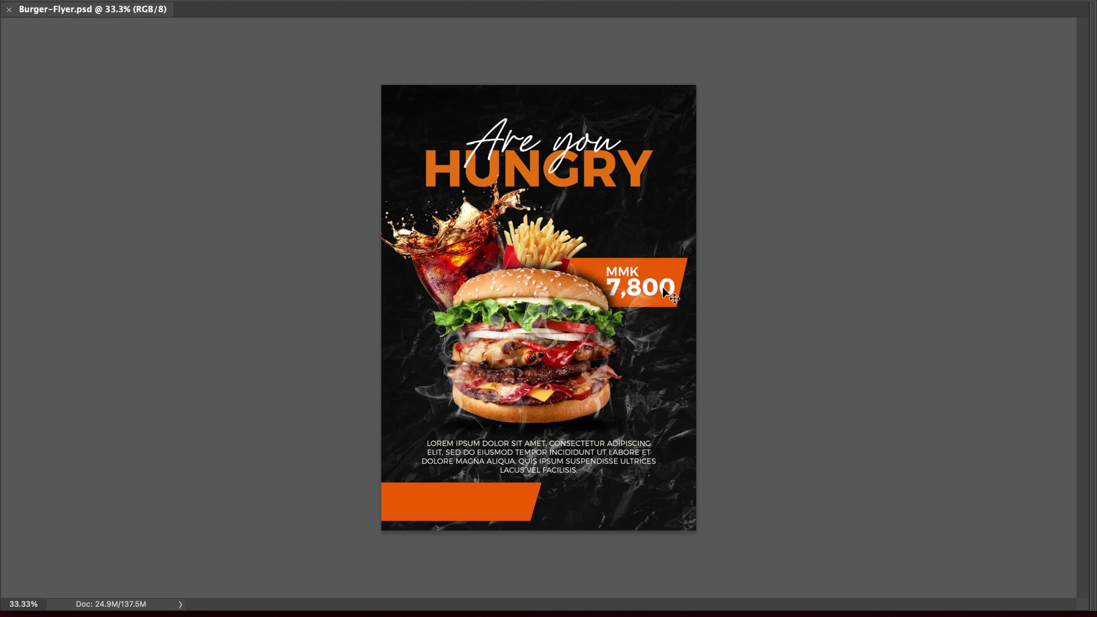
# Duplicate the 7,800 text into the bottom bar and retype it as ORDER NOW
pyautogui.moveTo(664, 292); pyautogui.dragTo(479, 506)
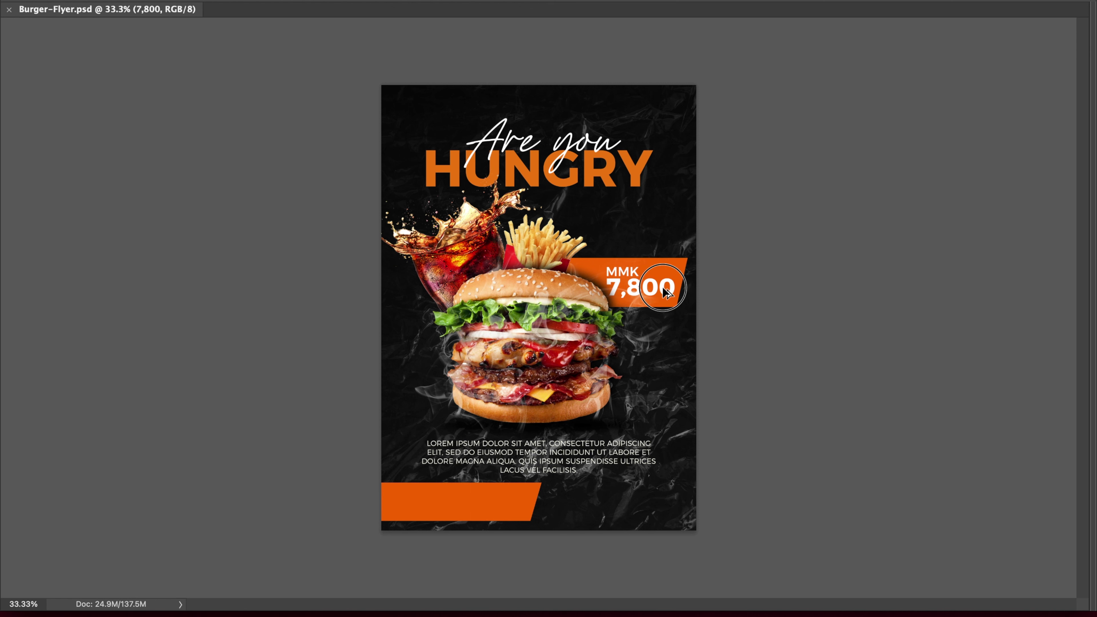
pyautogui.moveTo(478, 506); pyautogui.dragTo(465, 531)
pyautogui.doubleClick(473, 501)
pyautogui.write('ORD Now')
pyautogui.hotkey('ctrl', 'Return')
pyautogui.scroll(1, 472, 506)
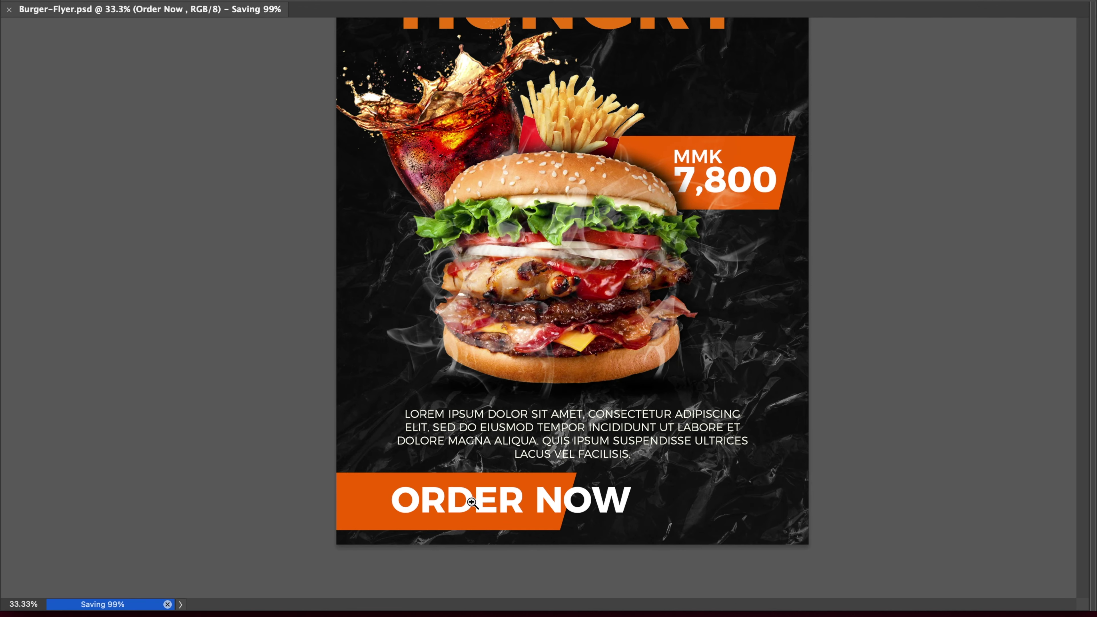
pyautogui.moveTo(358, 507)
pyautogui.mouseDown()
pyautogui.moveTo(456, 505)
pyautogui.moveTo(448, 506)
pyautogui.mouseUp()
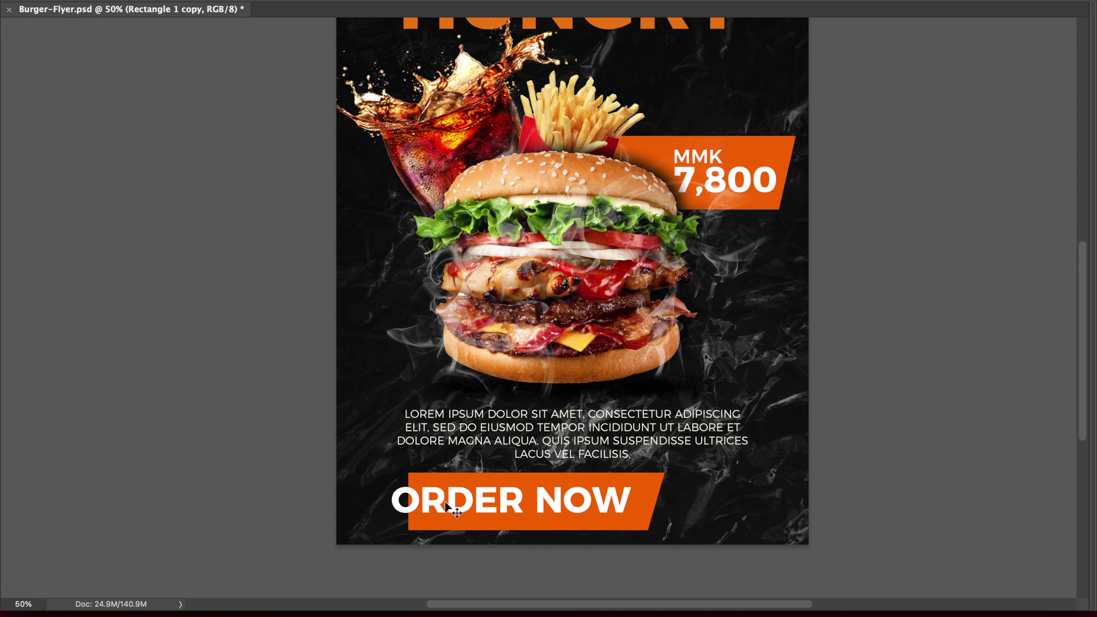
pyautogui.hotkey('ctrl', 's')
# Extend the bottom banner's left side outward by moving its corner points with Direct Selection
pyautogui.press('Tab')
pyautogui.scroll(-2, 885, 346)
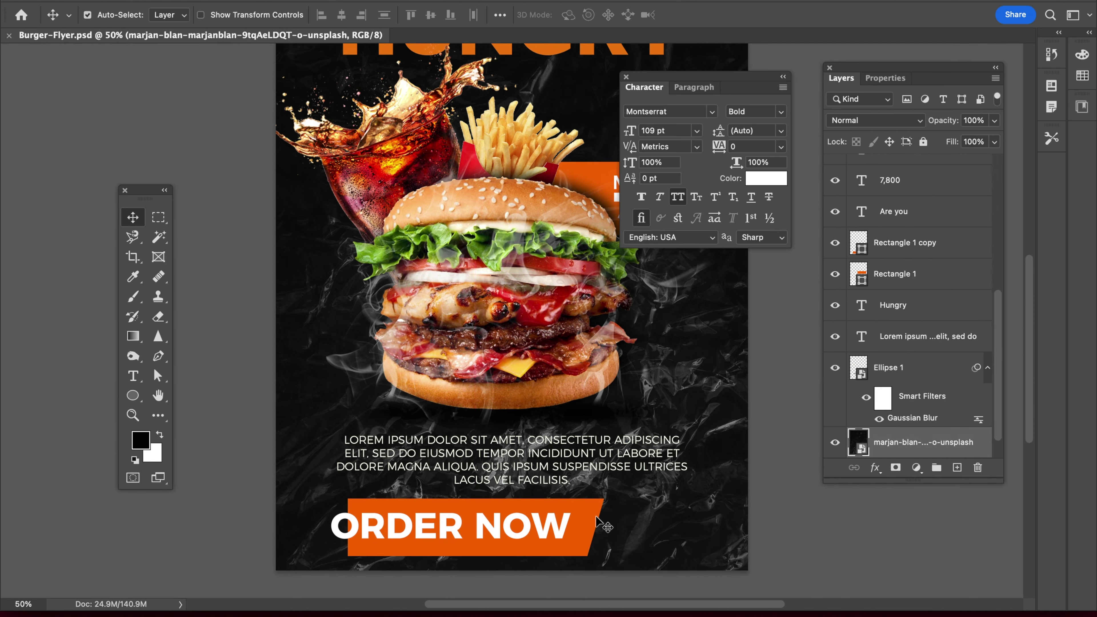
pyautogui.scroll(-5, 860, 281)
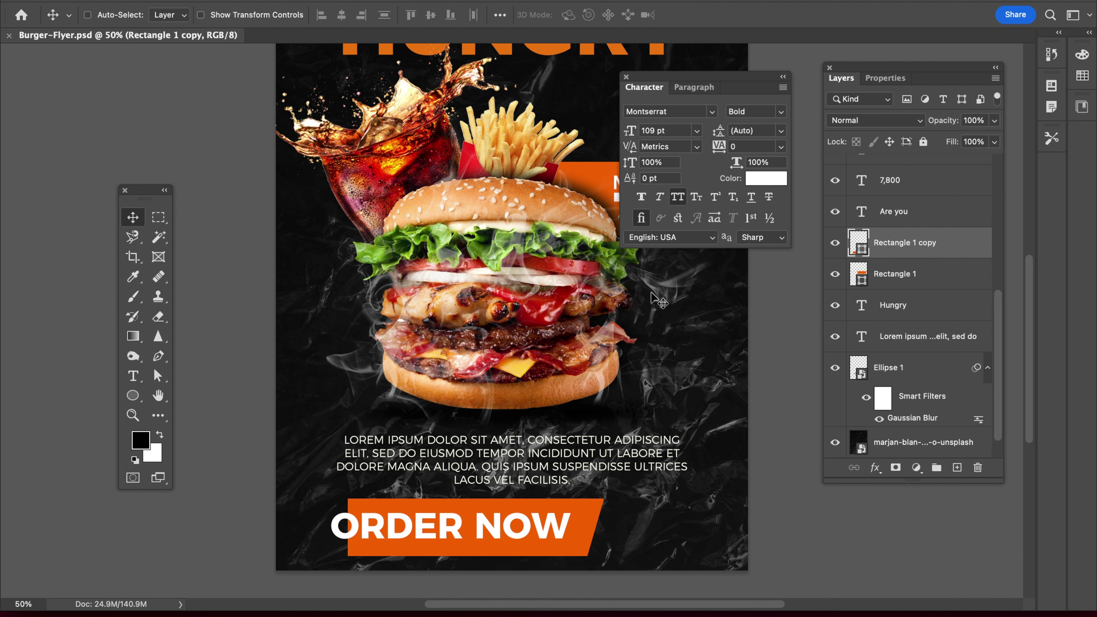
pyautogui.click(158, 376)
pyautogui.click(348, 500)
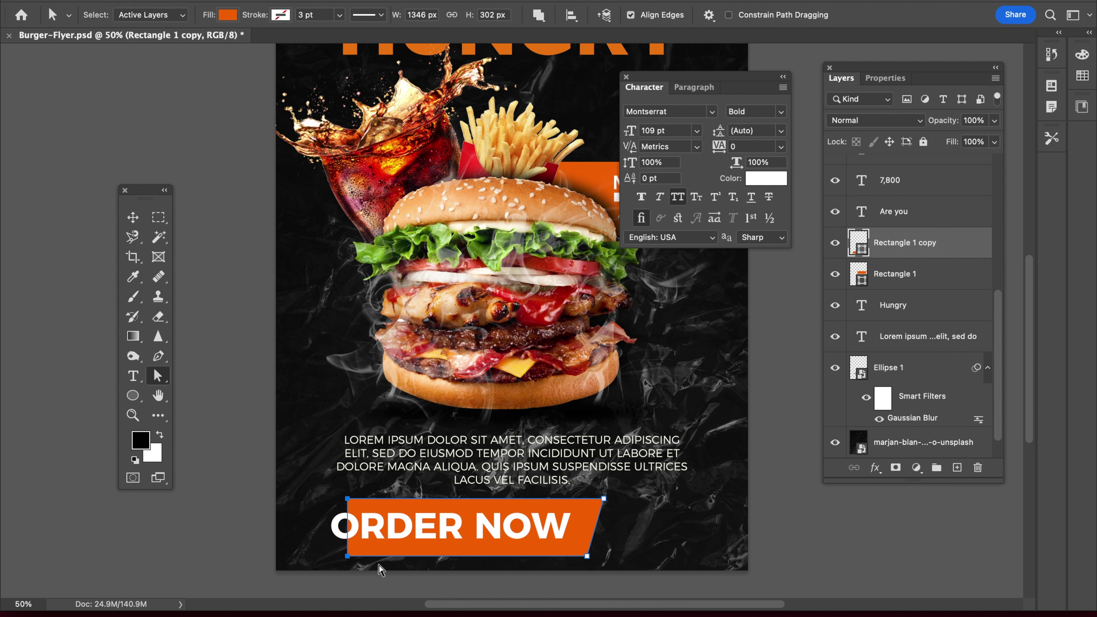
pyautogui.hotkey('shift', 'Left')
pyautogui.hotkey('shift', 'Left')
pyautogui.hotkey('shift', 'Left')
pyautogui.hotkey('shift', 'Left')
pyautogui.hotkey('shift', 'Left')
pyautogui.hotkey('shift', 'Left')
pyautogui.hotkey('shift', 'Left')
pyautogui.hotkey('shift', 'Left')
pyautogui.hotkey('shift', 'Left')
pyautogui.hotkey('shift', 'Left')
pyautogui.hotkey('shift', 'Left')
pyautogui.hotkey('shift', 'Left')
pyautogui.hotkey('shift', 'Left')
pyautogui.hotkey('shift', 'Left')
pyautogui.hotkey('shift', 'Left')
pyautogui.hotkey('shift', 'Left')
pyautogui.hotkey('shift', 'Left')
pyautogui.hotkey('shift', 'Left')
pyautogui.hotkey('shift', 'Left')
pyautogui.hotkey('shift', 'Left')
pyautogui.hotkey('shift', 'Left')
pyautogui.press('Return')
pyautogui.press('v')
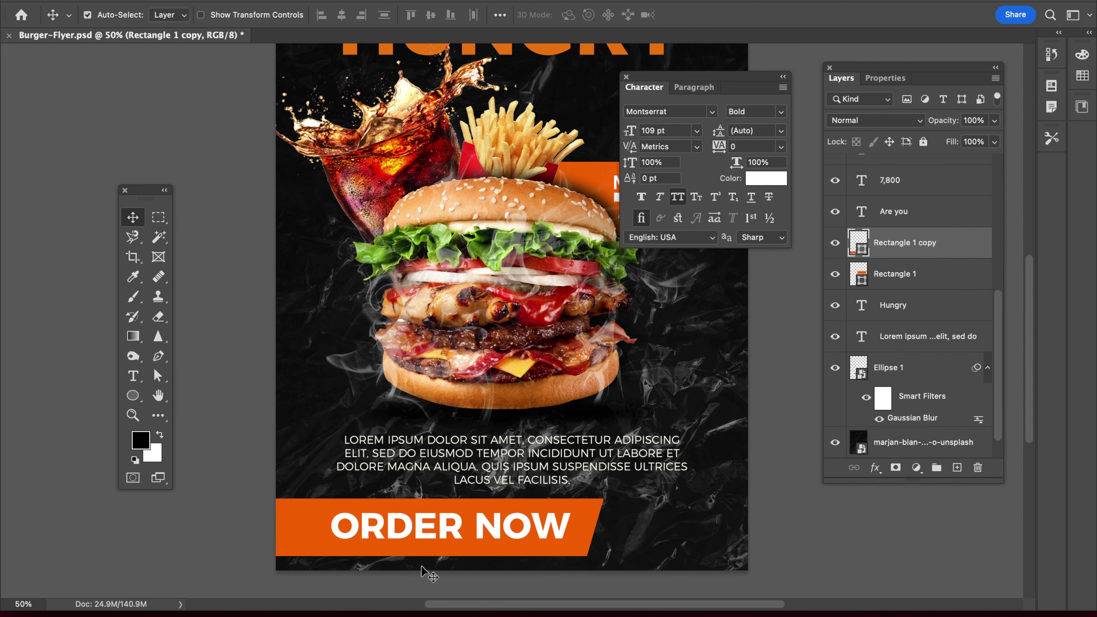
pyautogui.hotkey('ctrl', 's')
# Set ORDER NOW to 35 pt SemiBold and position it within the bar
pyautogui.moveTo(497, 536); pyautogui.dragTo(492, 536)
pyautogui.hotkey('shift', 'Left')
pyautogui.hotkey('shift', 'Down')
pyautogui.hotkey('shift', 'Left')
pyautogui.hotkey('shift', 'Left')
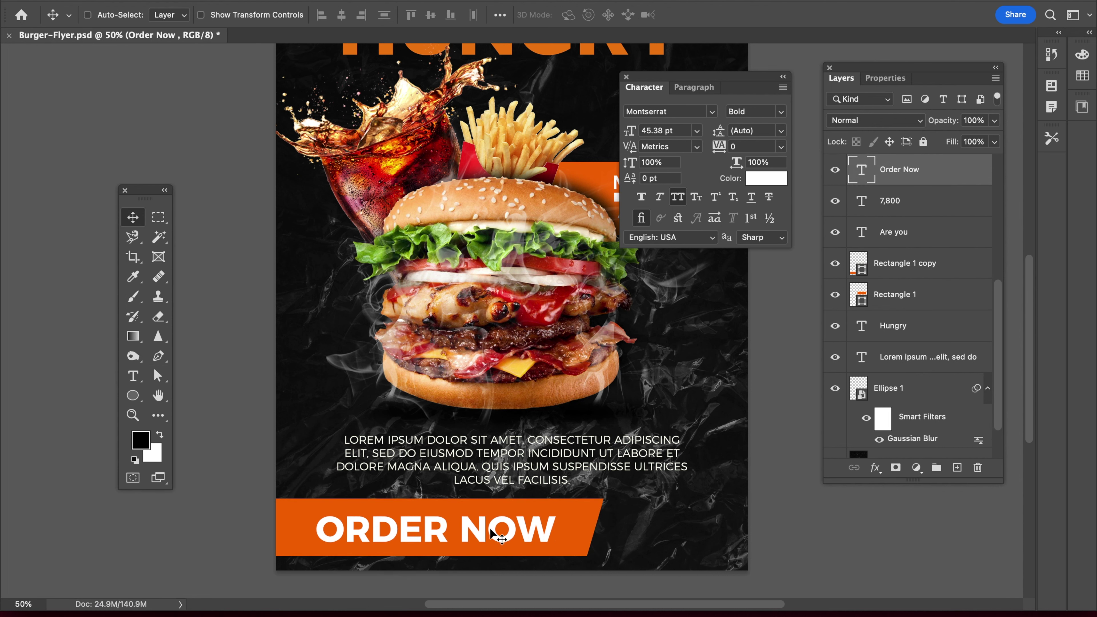
pyautogui.click(686, 131)
pyautogui.write('35')
pyautogui.press('Return')
pyautogui.press('cmd+s')
pyautogui.moveTo(481, 540); pyautogui.dragTo(482, 536)
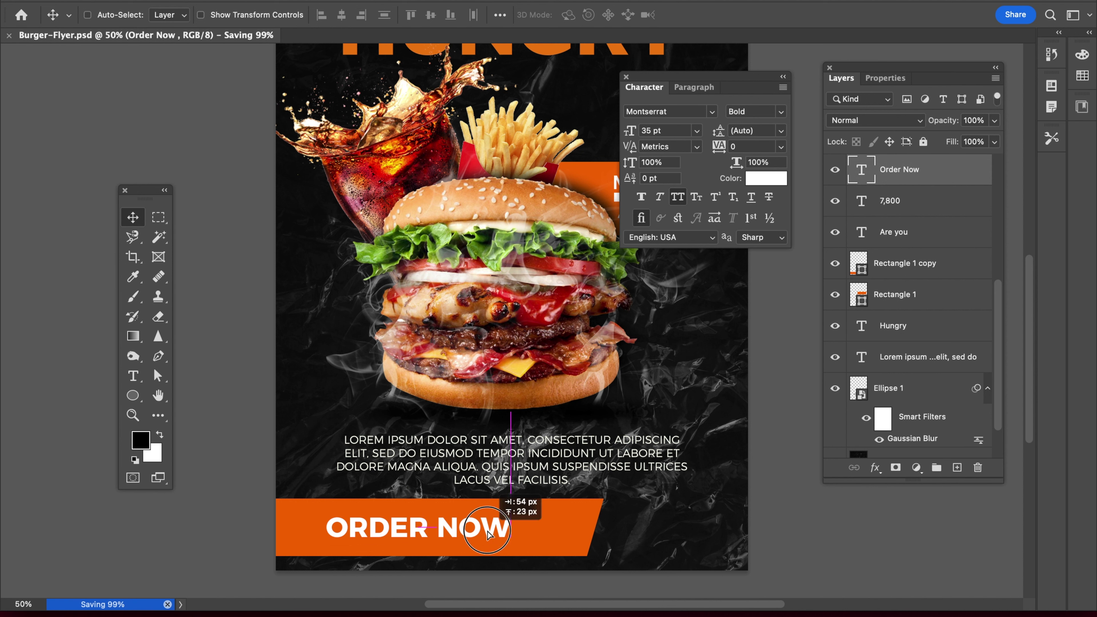
pyautogui.click(781, 112)
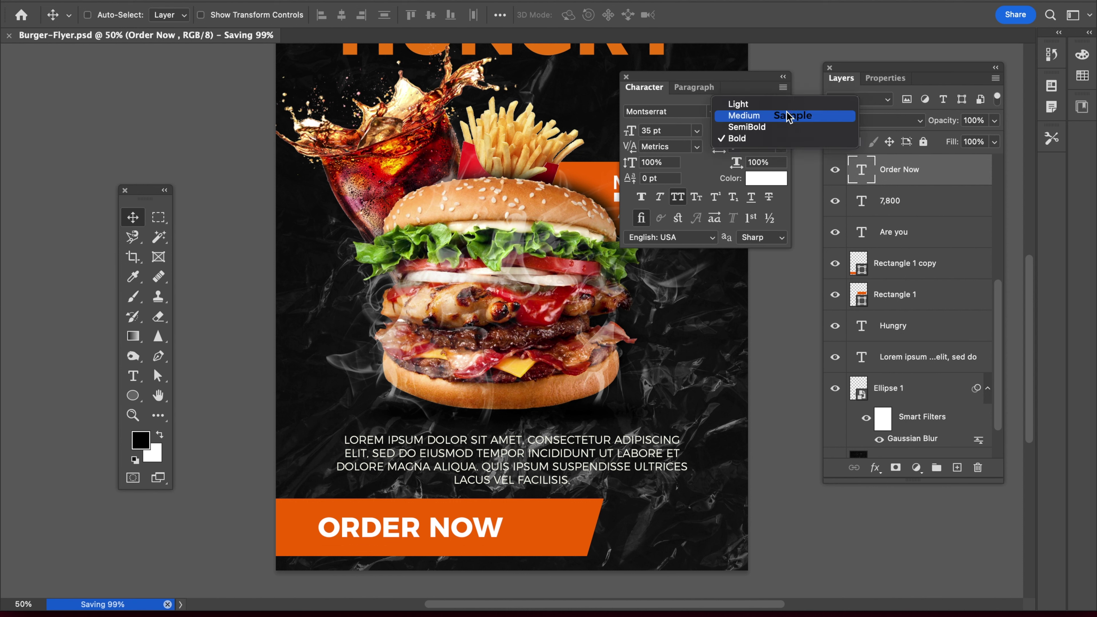
pyautogui.click(777, 128)
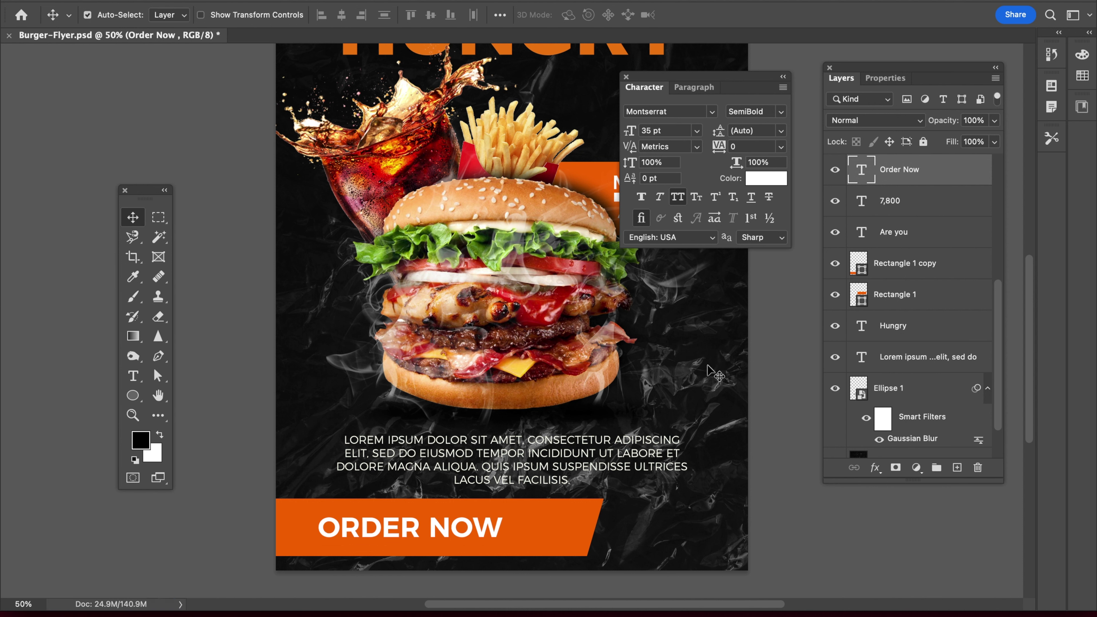
# Settle the orange bar against the flyer's left edge and shift ORDER NOW slightly left
pyautogui.moveTo(583, 528); pyautogui.dragTo(511, 524)
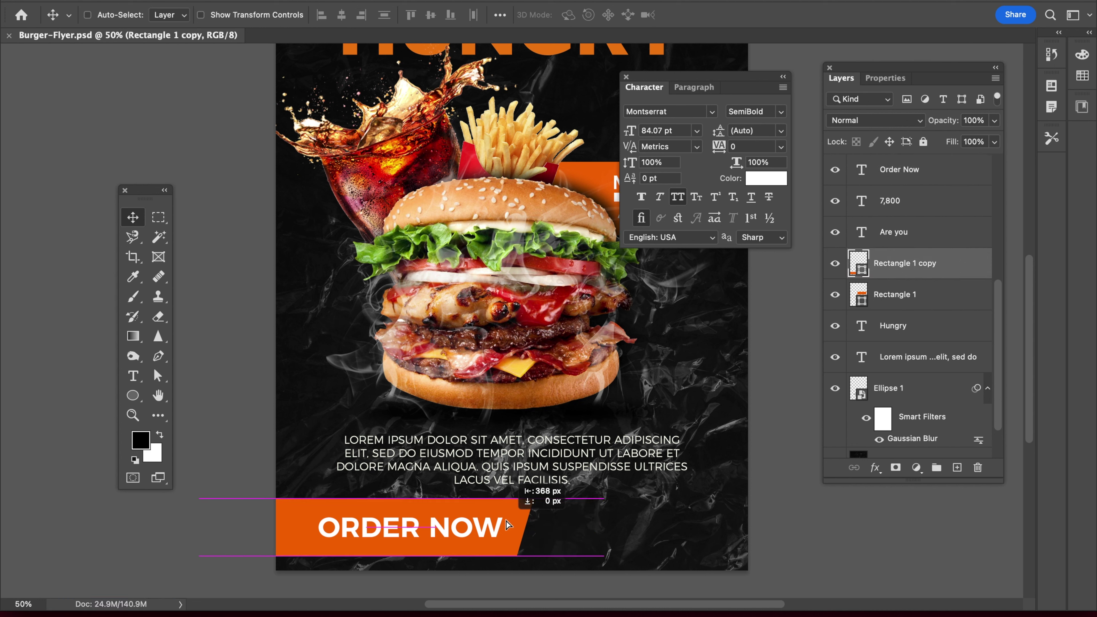
pyautogui.moveTo(511, 524); pyautogui.dragTo(503, 522)
pyautogui.click(443, 535)
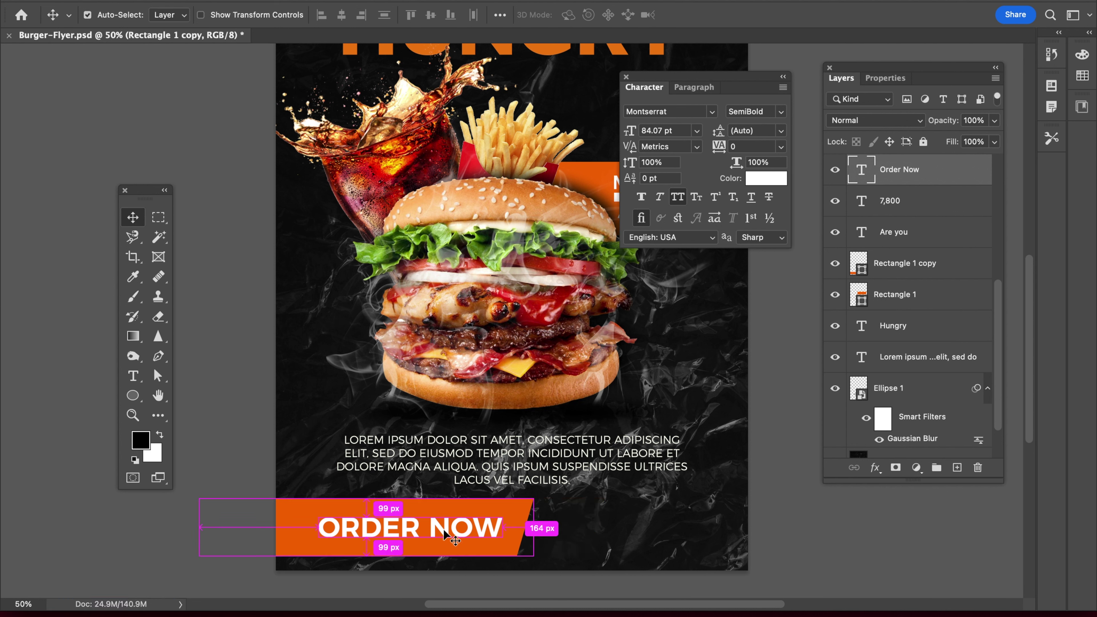
pyautogui.moveTo(443, 536); pyautogui.dragTo(432, 535)
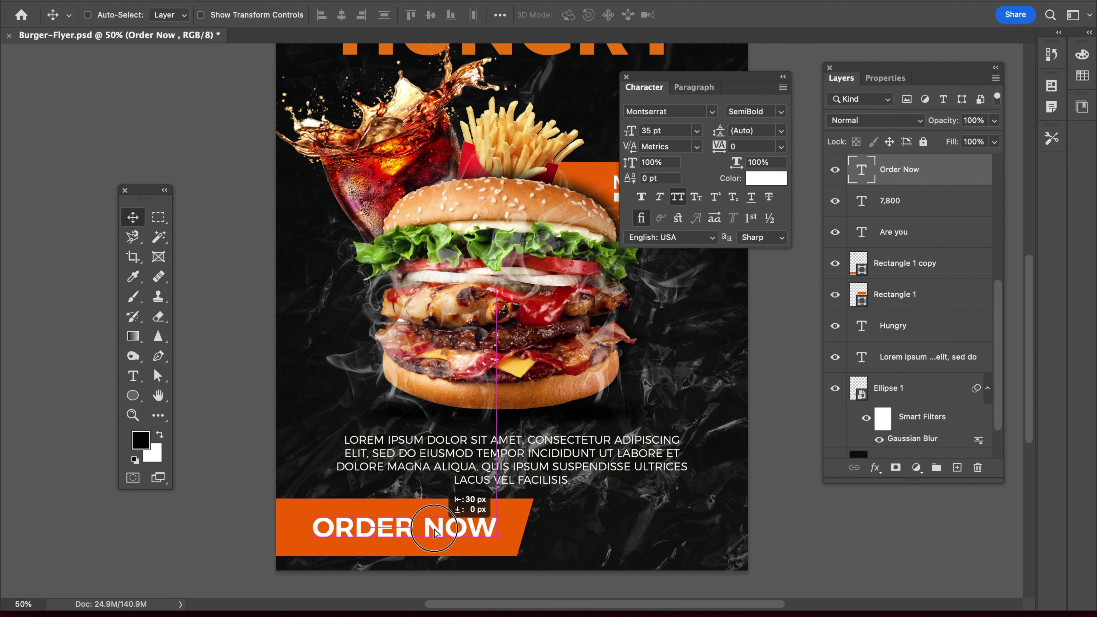
pyautogui.hotkey('ctrl', 's')
# Duplicate the orange bar to the right and bring up transform options for the copy
pyautogui.keyDown('ctrl'); pyautogui.click(532, 521); pyautogui.keyUp('ctrl')
pyautogui.keyDown('alt'); pyautogui.moveTo(529, 516); pyautogui.dragTo(694, 515); pyautogui.keyUp('alt')
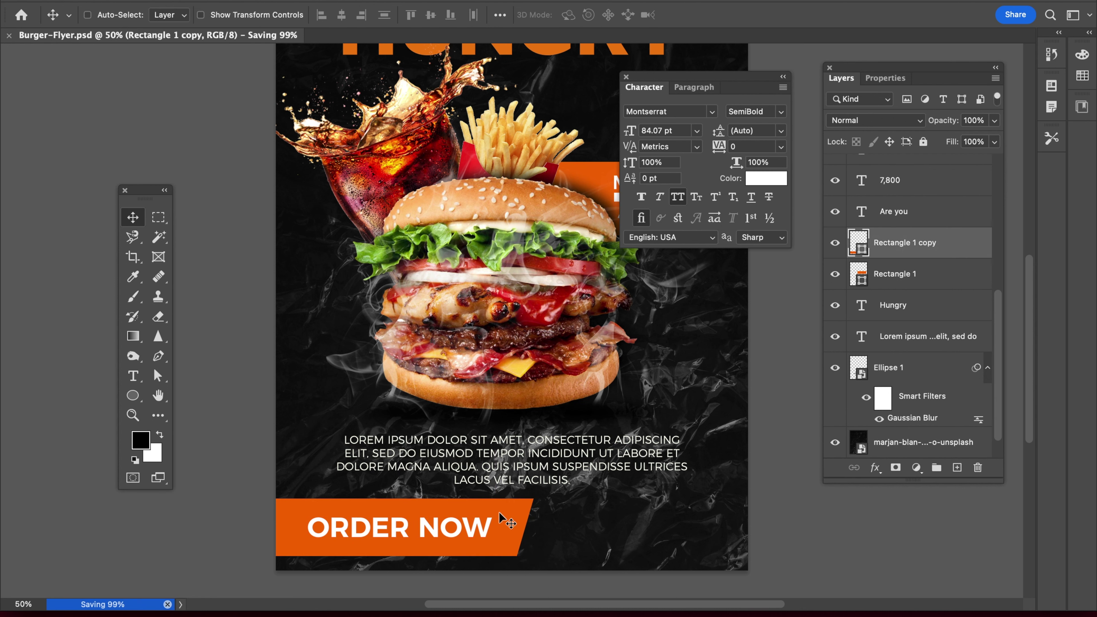
pyautogui.hotkey('ctrl', 't')
pyautogui.rightClick(696, 521)
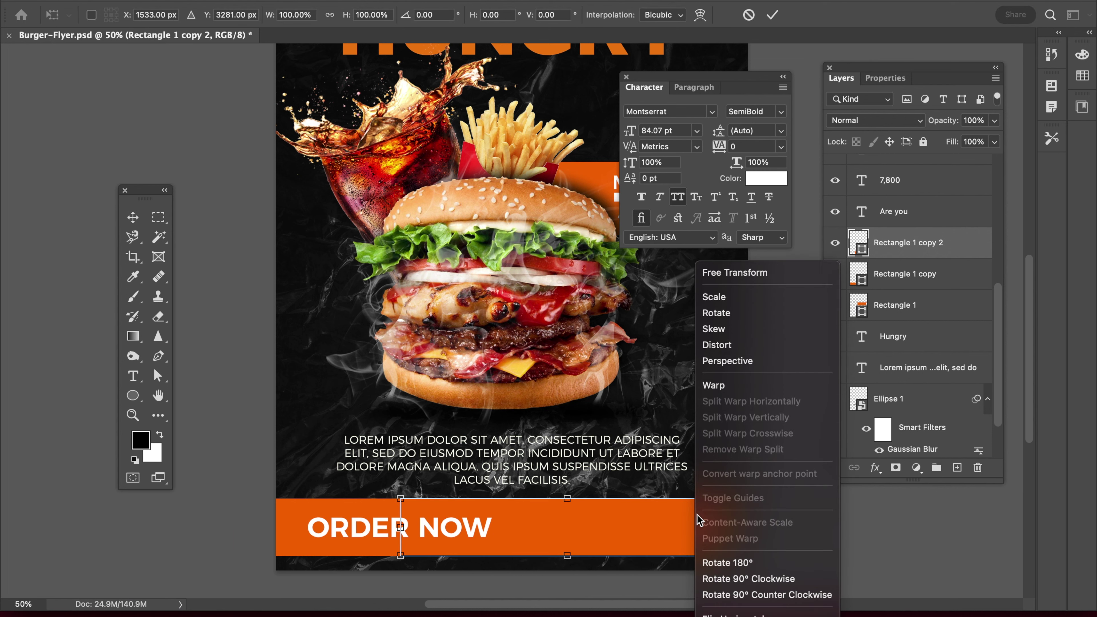
# Flip the bar copy horizontally and vertically, reposition it, then delete it
pyautogui.click(712, 607)
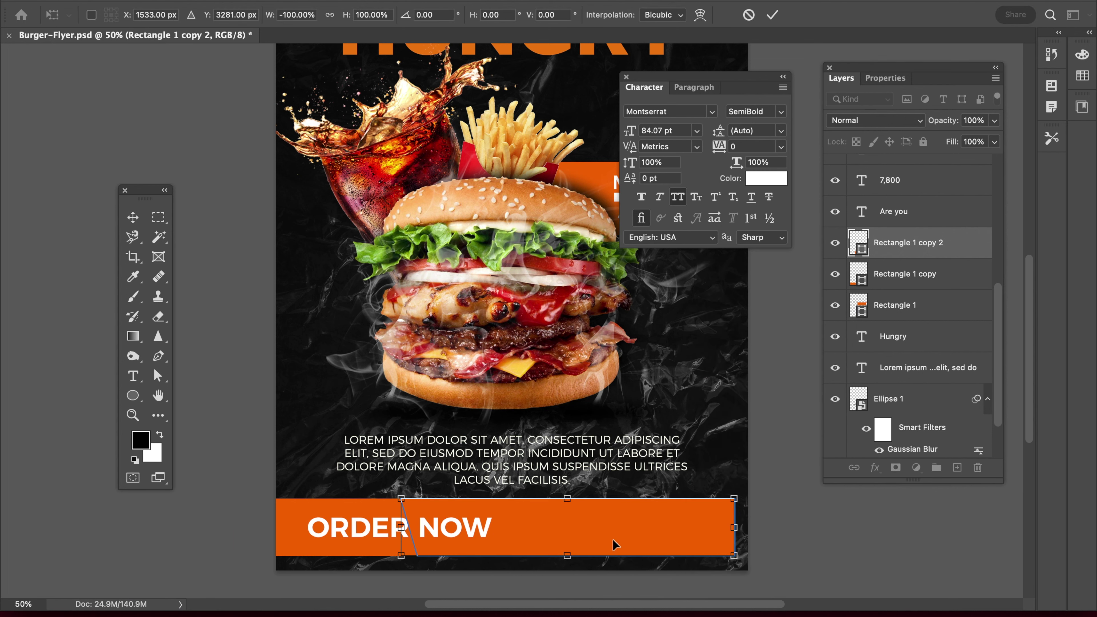
pyautogui.moveTo(613, 546); pyautogui.dragTo(704, 542)
pyautogui.rightClick(687, 540)
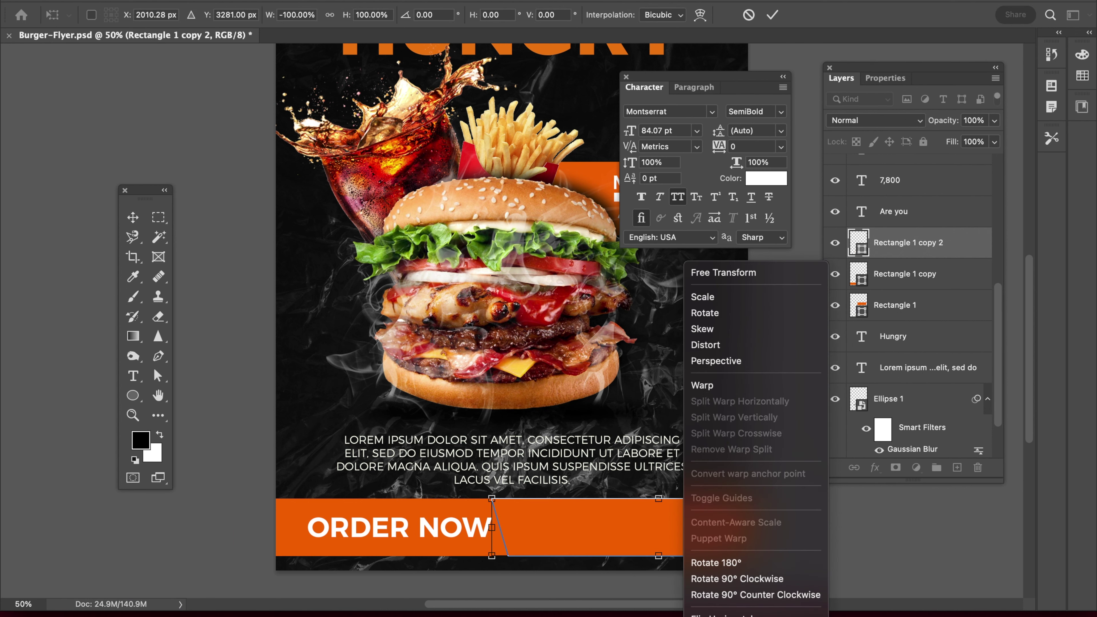
pyautogui.click(725, 614)
pyautogui.press('Return')
pyautogui.moveTo(631, 553); pyautogui.dragTo(594, 545)
pyautogui.hotkey('ctrl', 's')
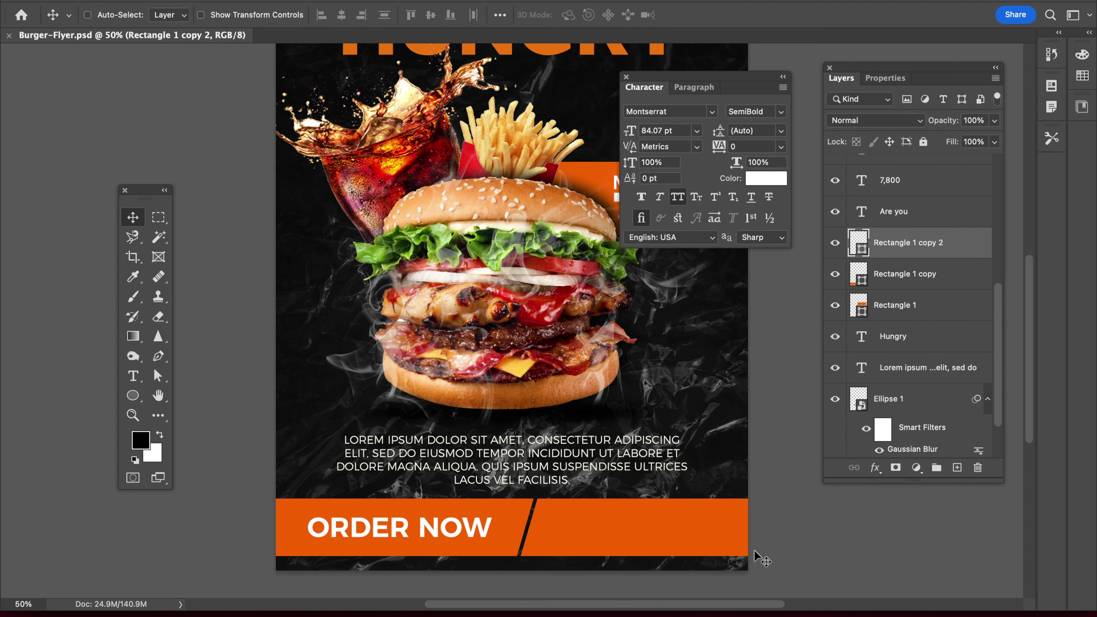
pyautogui.press('Tab')
pyautogui.press('Delete')
pyautogui.hotkey('ctrl', 's')
pyautogui.click(450, 514)
# Move the ORDER NOW text up inside the orange banner
pyautogui.press('v')
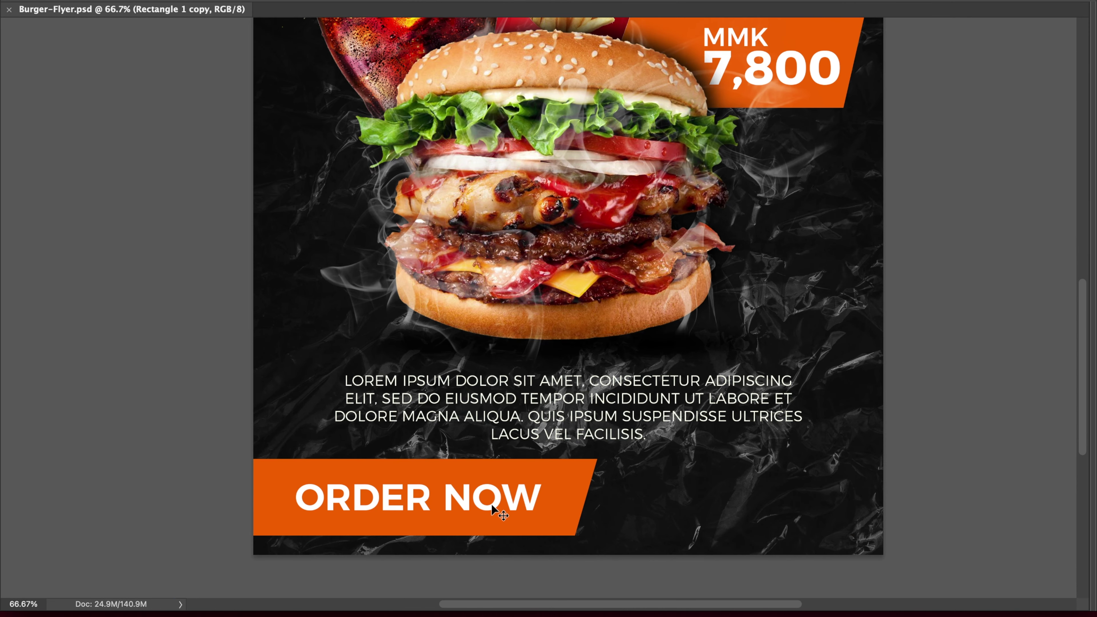
pyautogui.click(492, 506)
pyautogui.moveTo(492, 506)
pyautogui.mouseDown()
pyautogui.moveTo(479, 482)
pyautogui.moveTo(476, 514)
pyautogui.mouseUp()
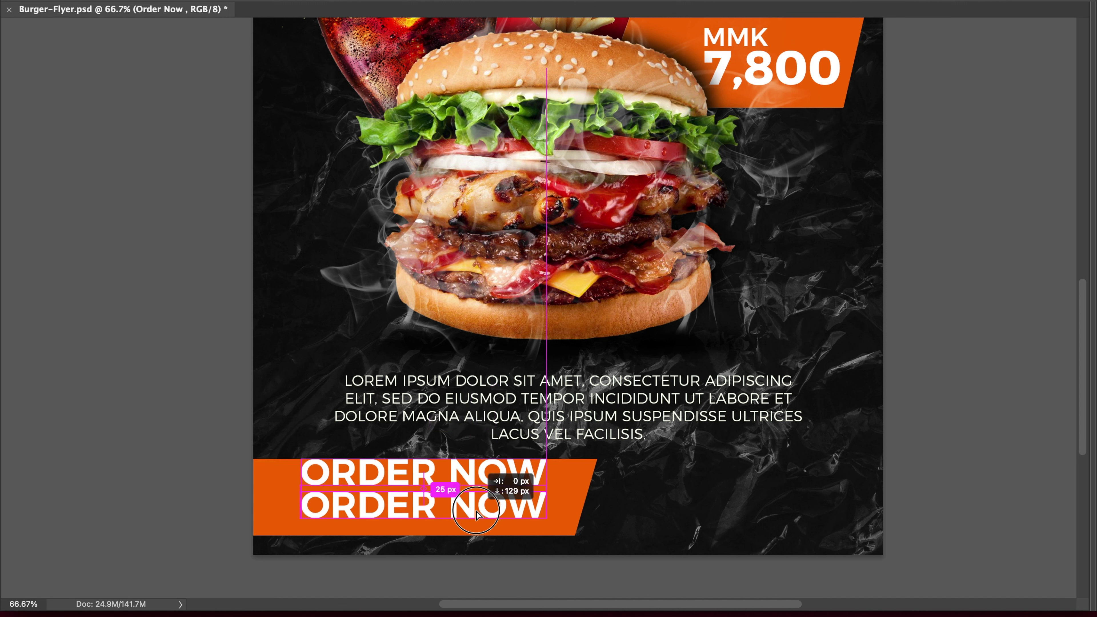
# Add the contact phone number as a second text line below ORDER NOW and save
pyautogui.press('t')
pyautogui.tripleClick(477, 507)
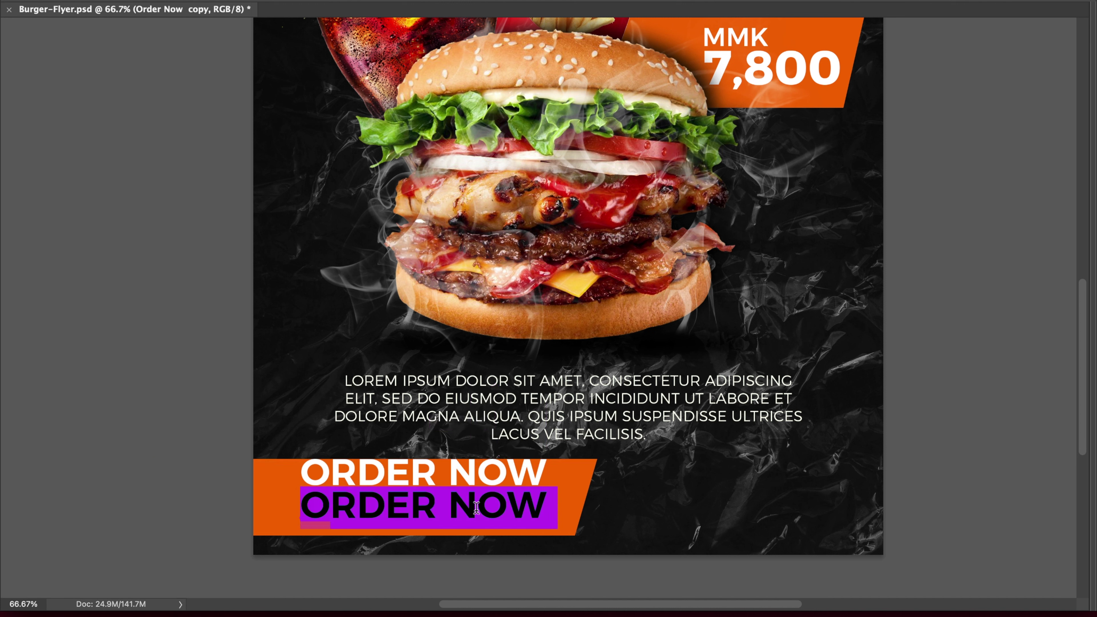
pyautogui.press('BackSpace')
pyautogui.write('+95')
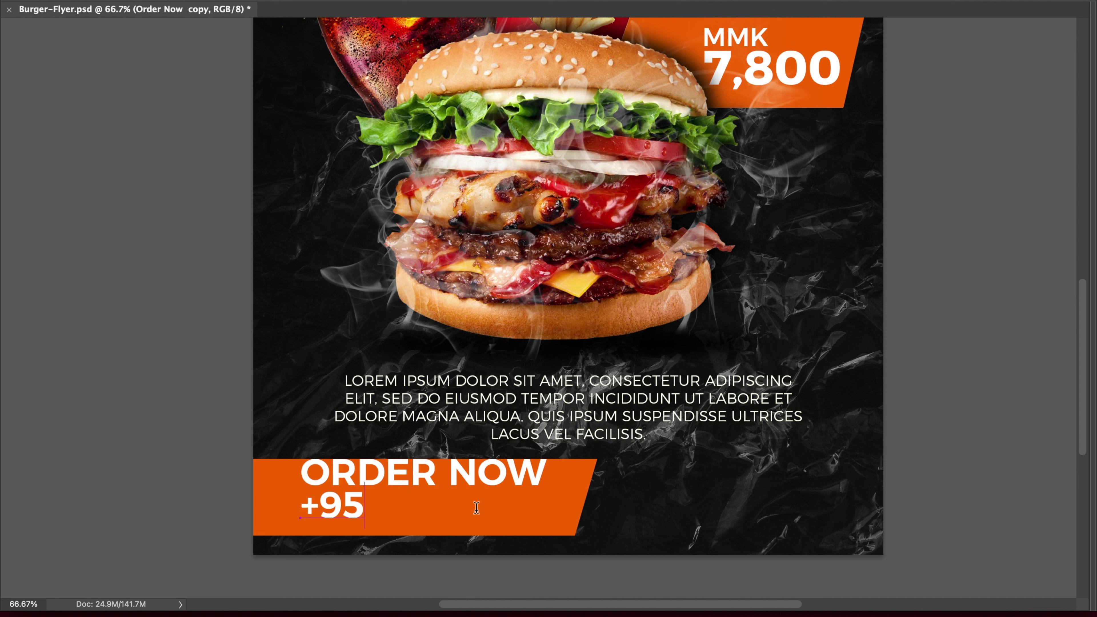
pyautogui.write('9 ')
pyautogui.write('123 ')
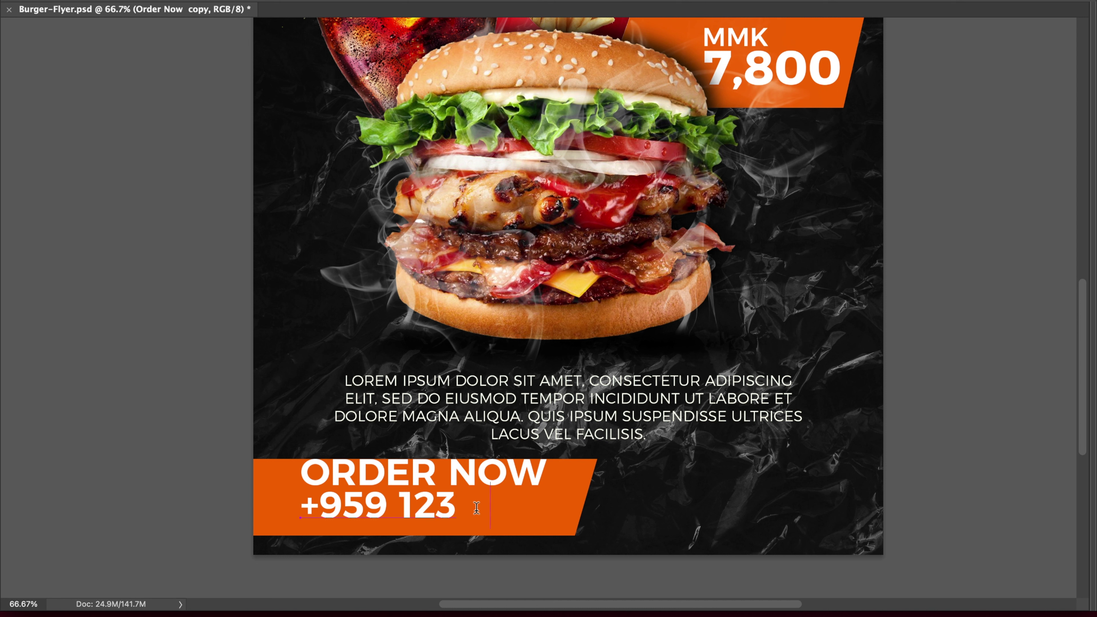
pyautogui.write('456')
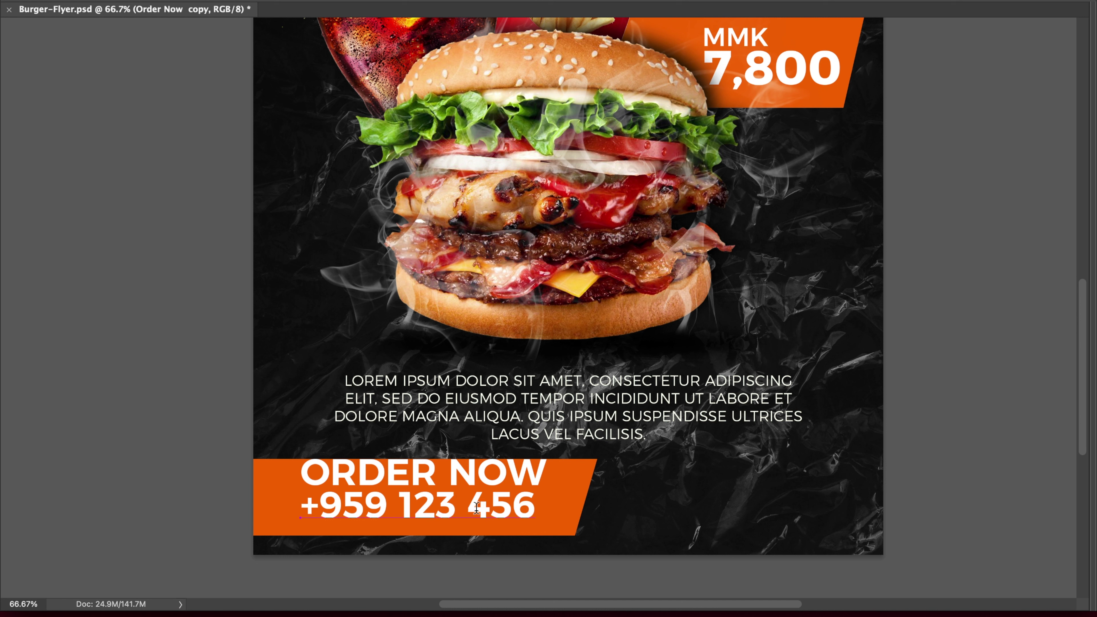
pyautogui.write(' 789')
pyautogui.hotkey('ctrl', 'Return')
pyautogui.hotkey('ctrl', 's')
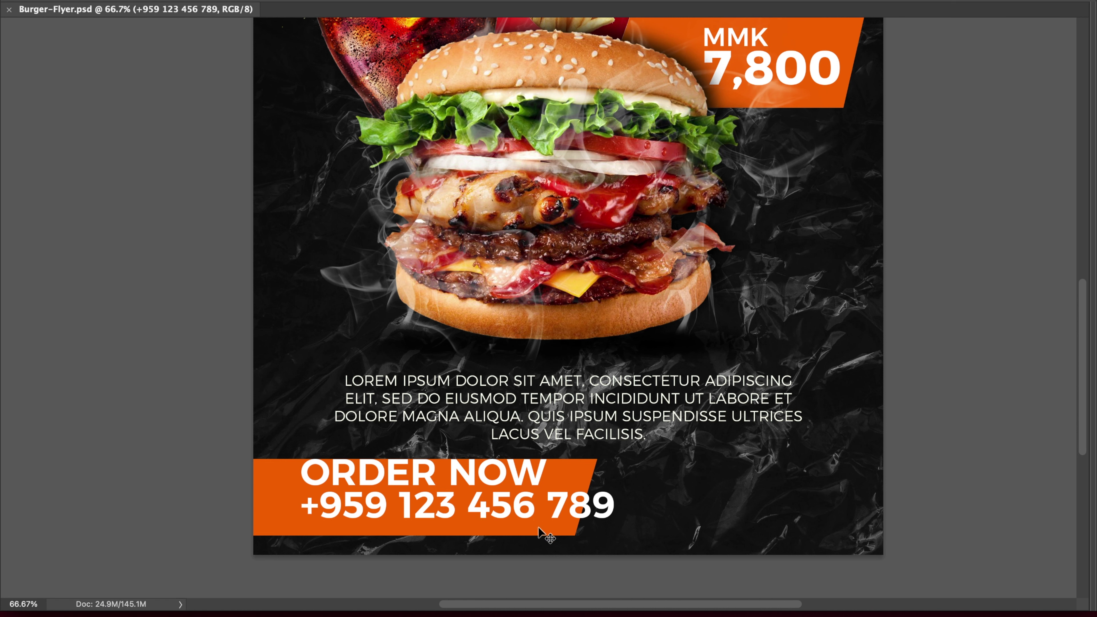
pyautogui.scroll(-1, 441, 480)
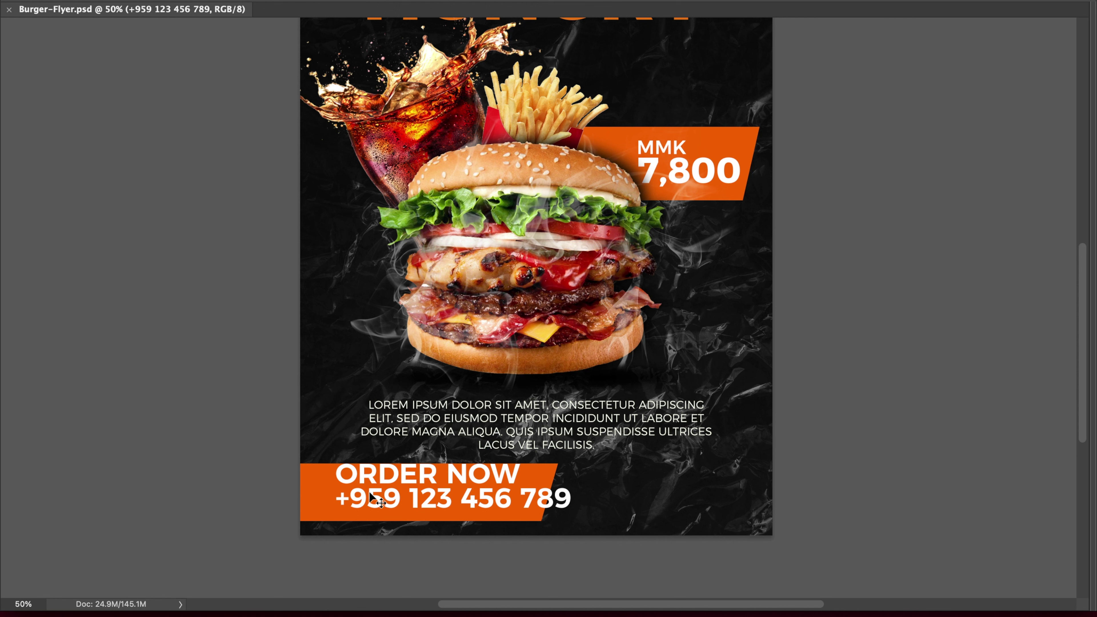
# Stretch the orange banner shape further to the right and save
pyautogui.click(317, 485)
pyautogui.moveTo(317, 488); pyautogui.dragTo(396, 488)
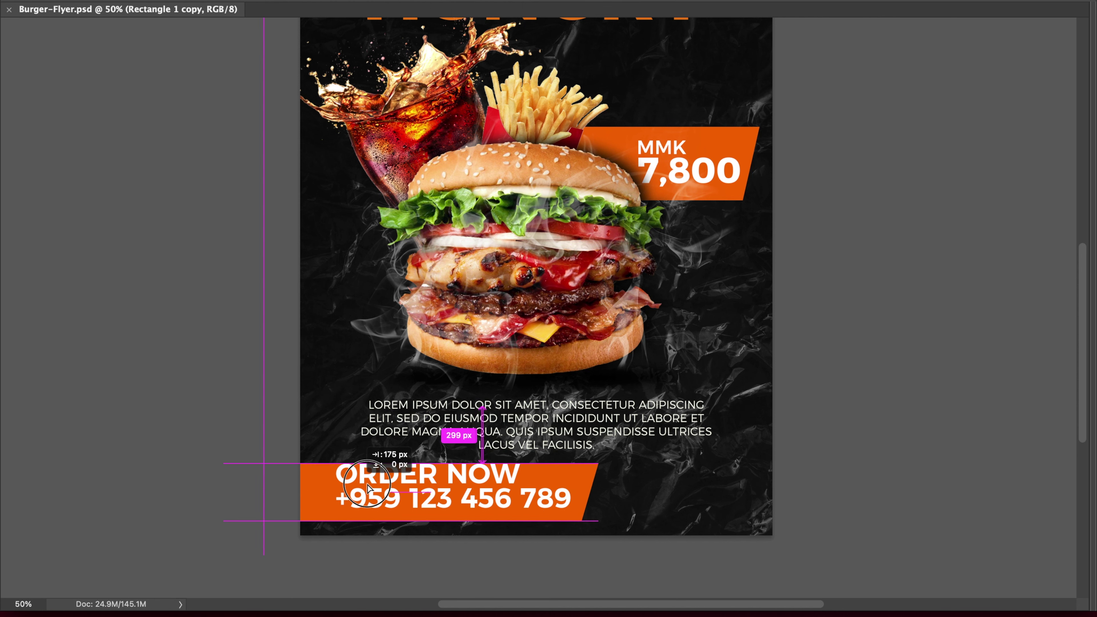
pyautogui.hotkey('ctrl', 's')
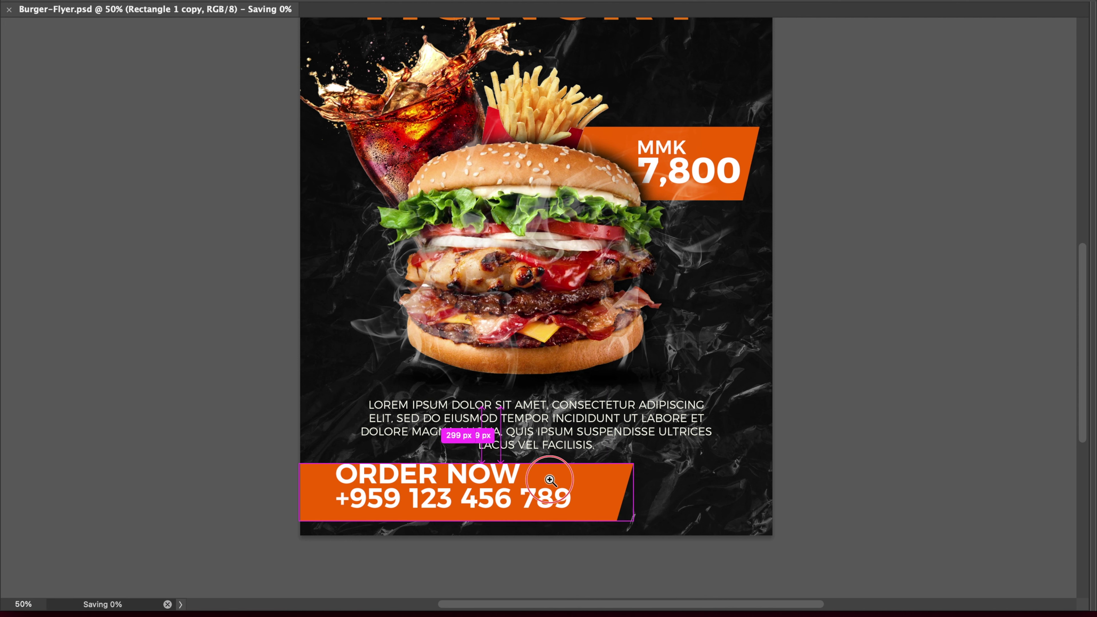
pyautogui.scroll(1, 553, 461)
pyautogui.moveTo(574, 486); pyautogui.dragTo(703, 433)
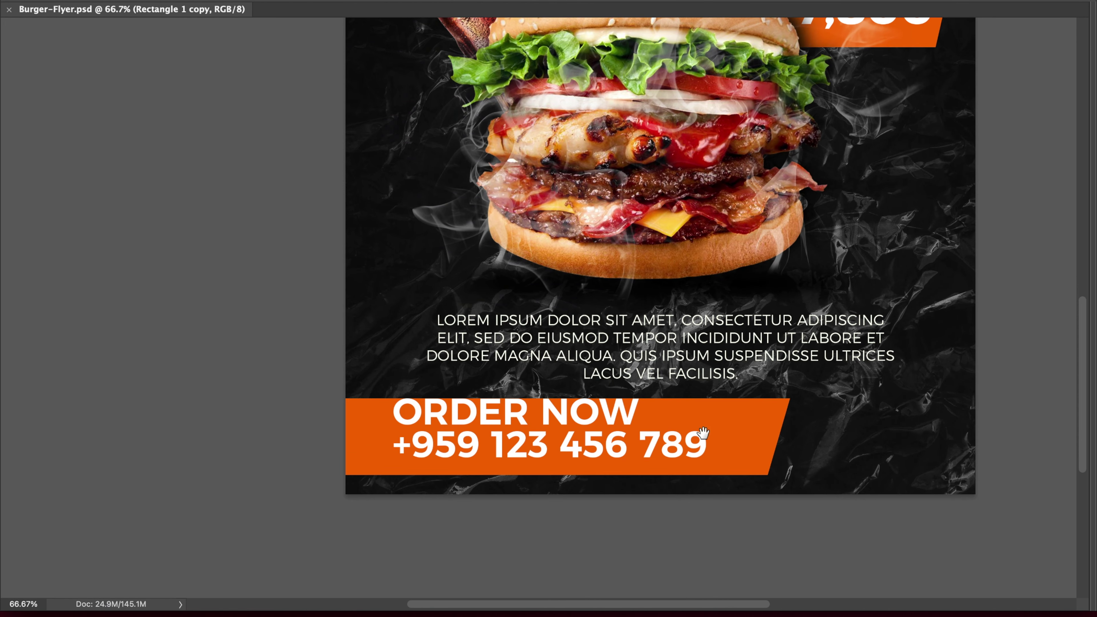
# Set the phone number text to Medium weight
pyautogui.keyDown('ctrl'); pyautogui.click(590, 458); pyautogui.keyUp('ctrl')
pyautogui.press('Tab')
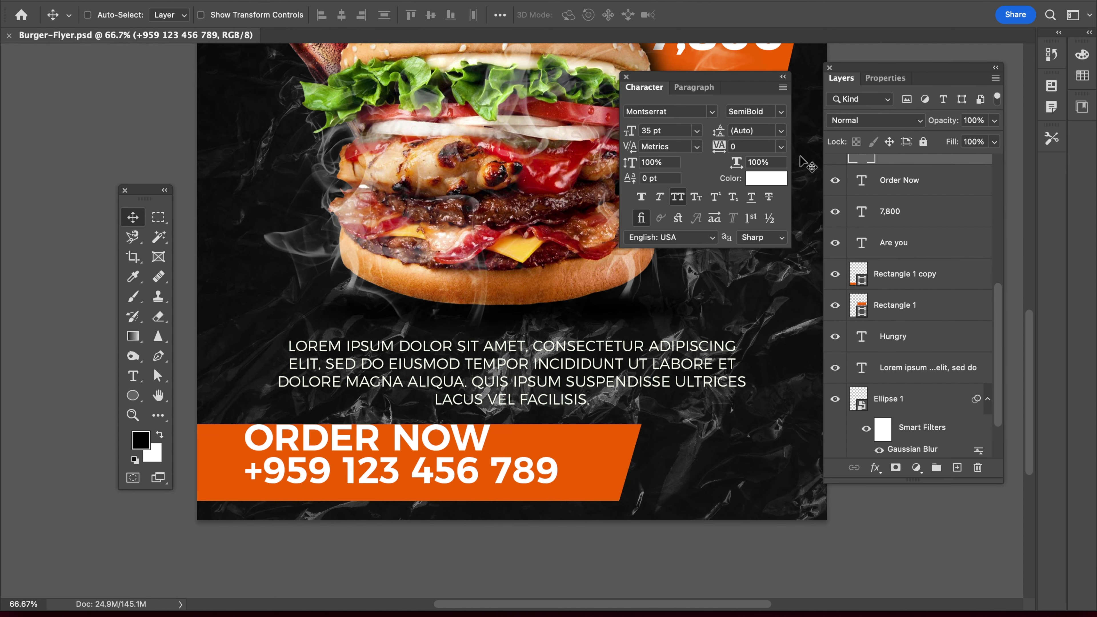
pyautogui.click(783, 112)
pyautogui.click(773, 115)
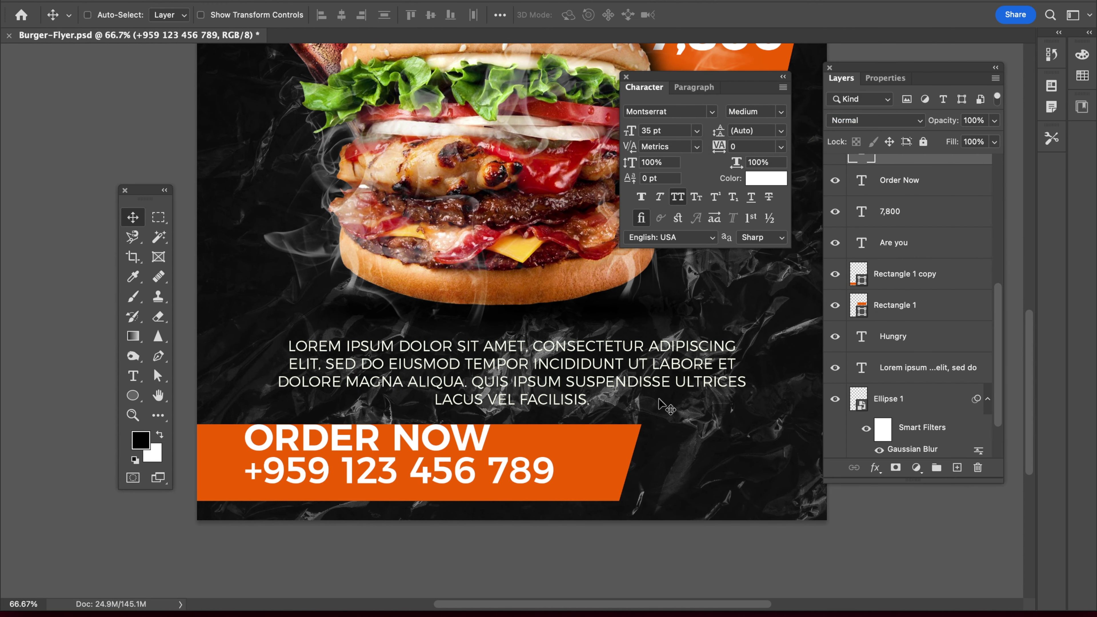
pyautogui.hotkey('ctrl', 's')
# Move the phone number and ORDER NOW toward the banner's right end
pyautogui.moveTo(515, 480); pyautogui.dragTo(560, 483)
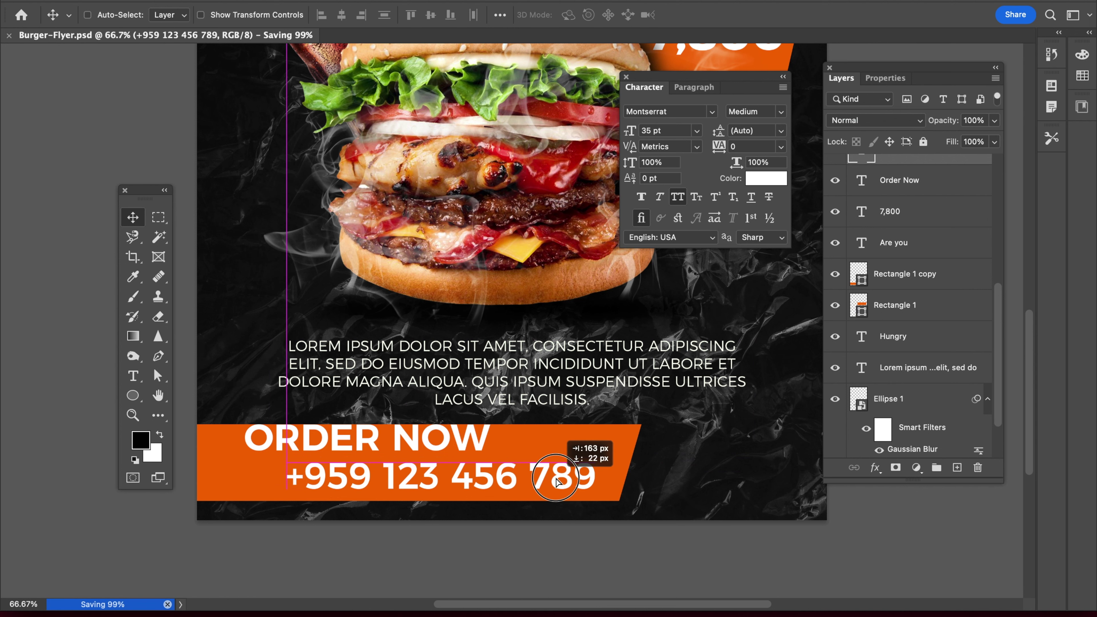
pyautogui.keyDown('ctrl'); pyautogui.click(465, 449); pyautogui.keyUp('ctrl')
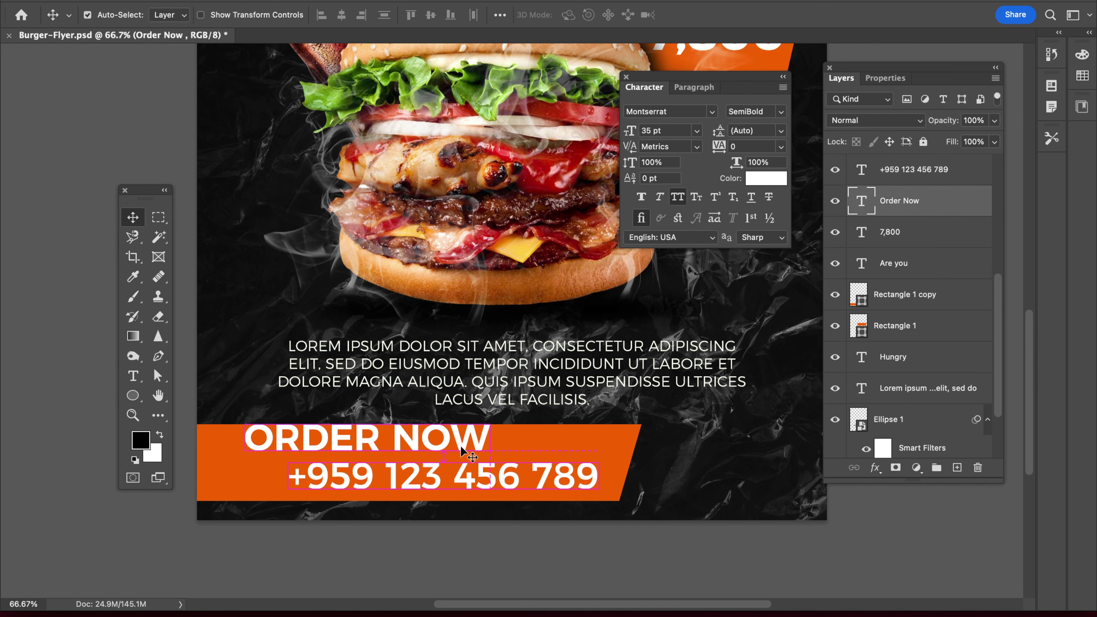
pyautogui.moveTo(466, 450); pyautogui.dragTo(596, 453)
pyautogui.keyDown('ctrl'); pyautogui.click(560, 483); pyautogui.keyUp('ctrl')
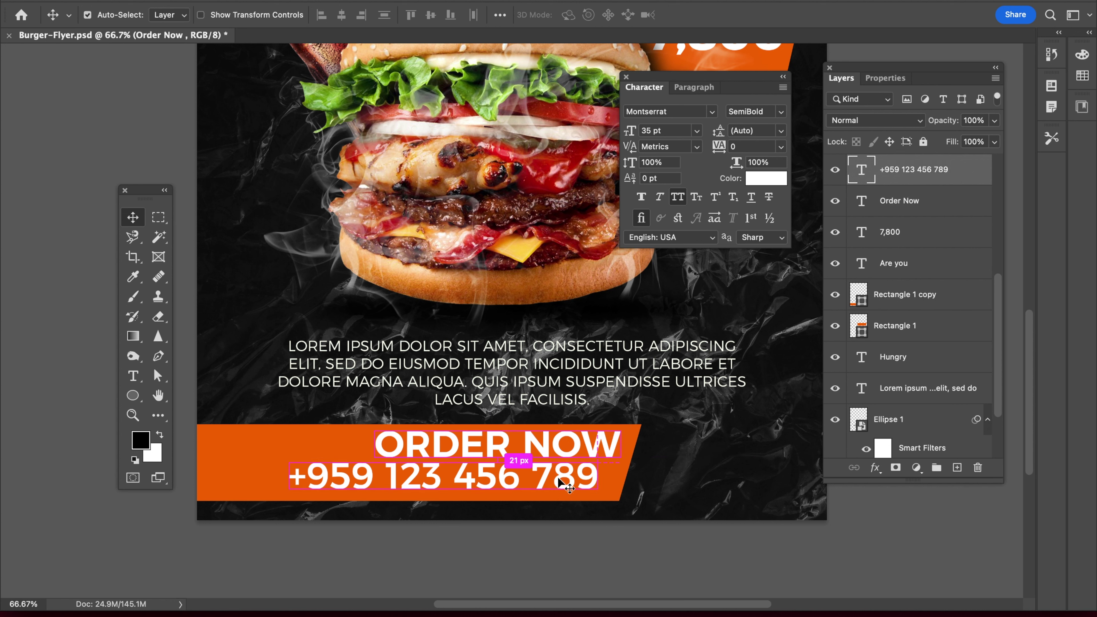
pyautogui.moveTo(560, 483); pyautogui.dragTo(561, 484)
pyautogui.hotkey('ctrl', 's')
# Shrink the phone number to 25 pt
pyautogui.click(668, 131)
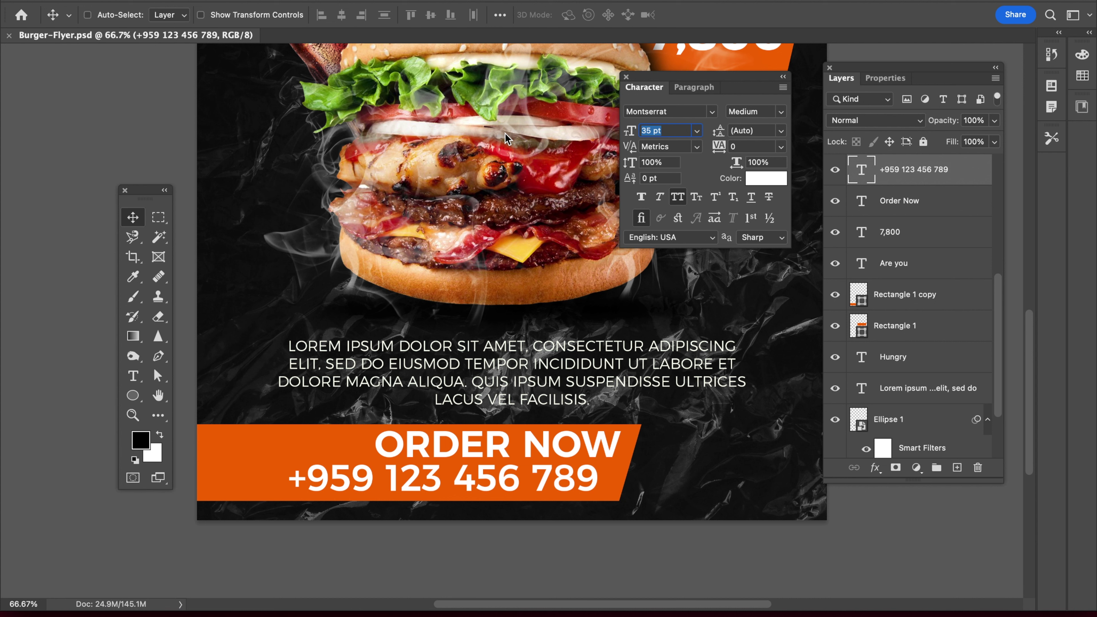
pyautogui.write('25')
pyautogui.press('Return')
pyautogui.click(87, 14)
pyautogui.hotkey('ctrl', 's')
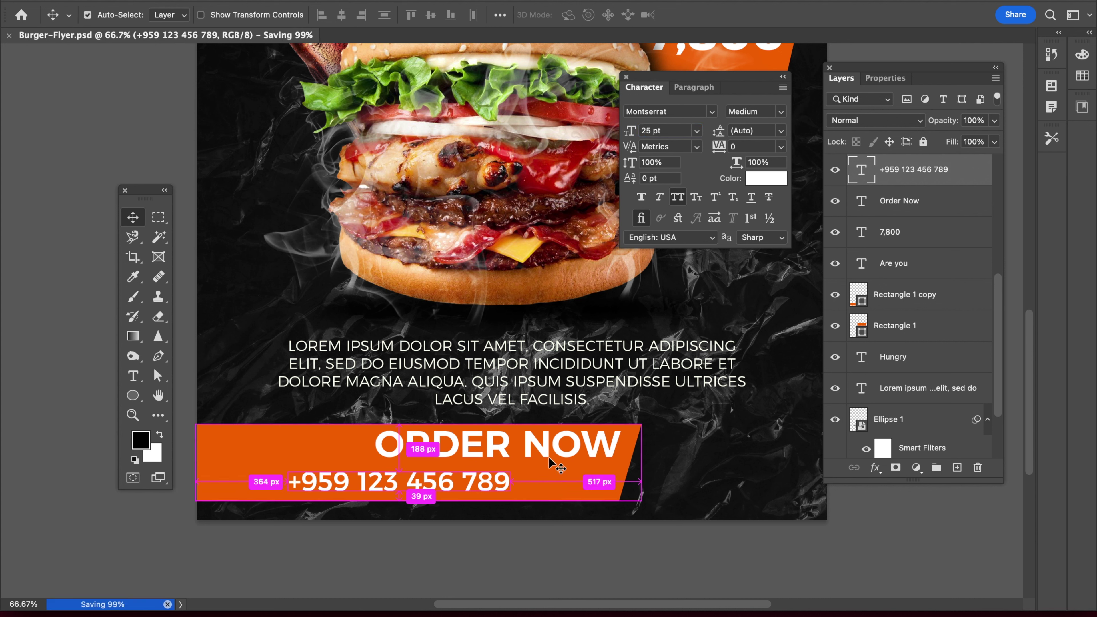
# Make ORDER NOW 30 pt and right-aligned
pyautogui.click(547, 453)
pyautogui.moveTo(648, 130); pyautogui.dragTo(524, 126)
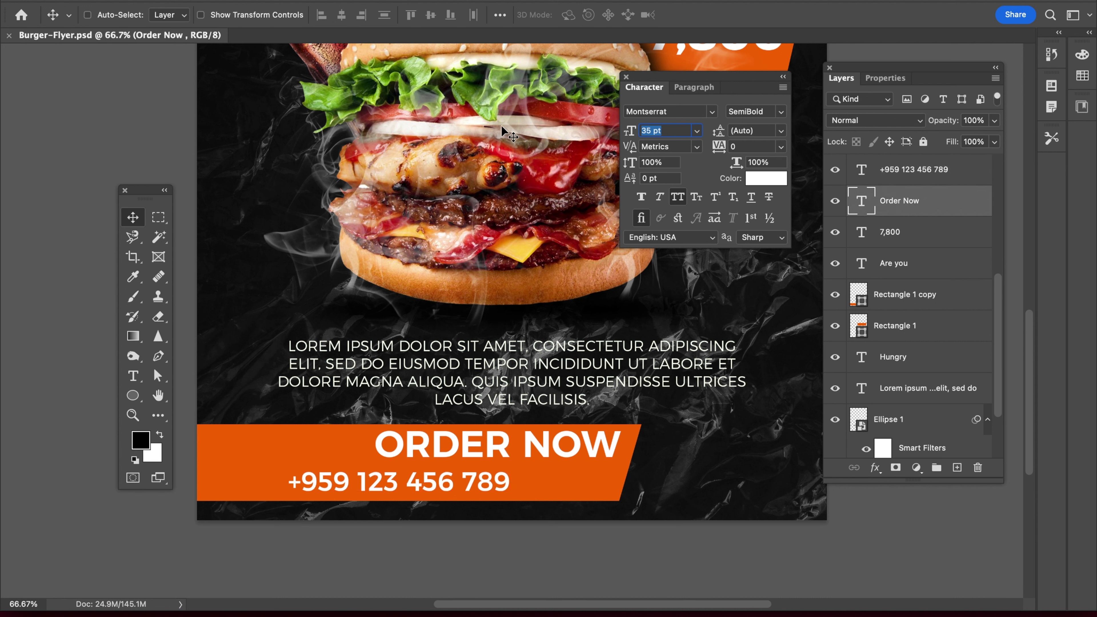
pyautogui.write('30')
pyautogui.press('Return')
pyautogui.hotkey('ctrl', 's')
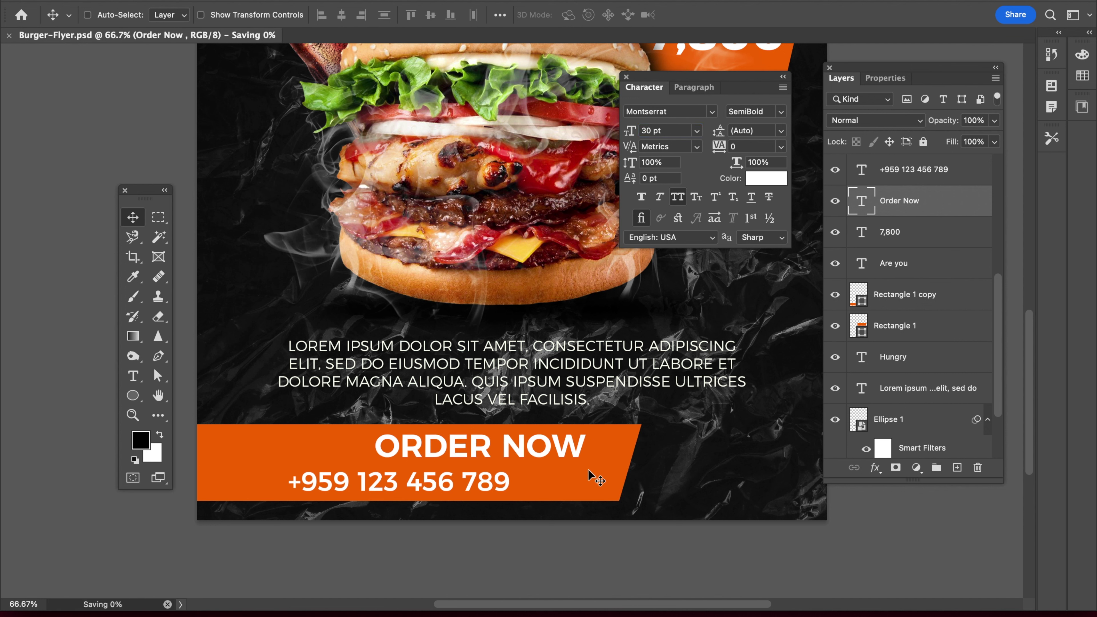
pyautogui.click(694, 86)
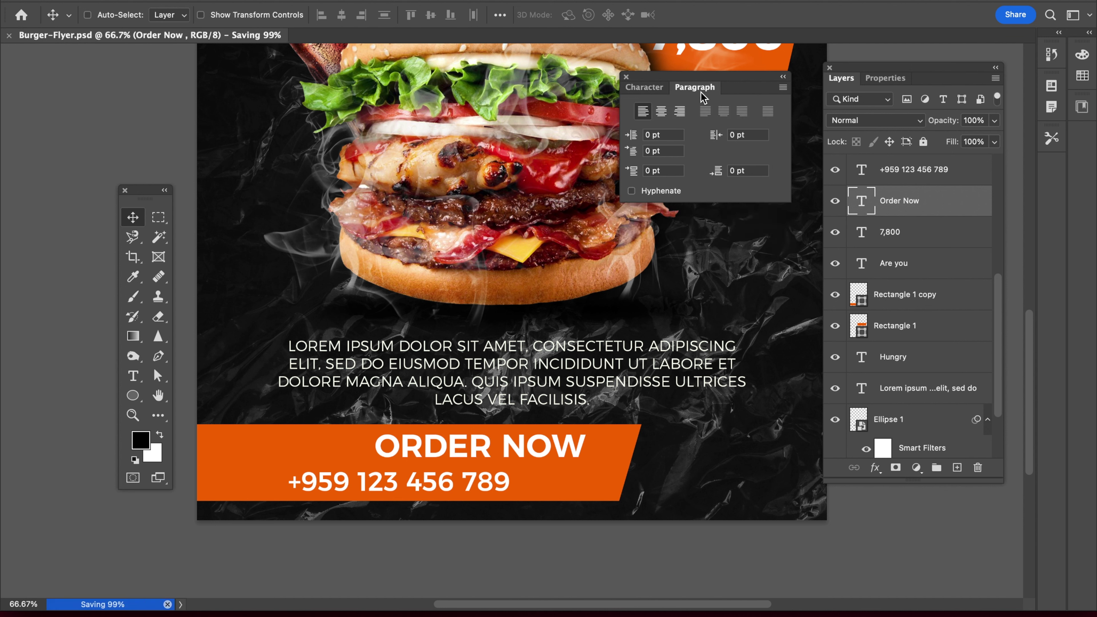
pyautogui.click(679, 111)
pyautogui.hotkey('ctrl', 's')
# Place ORDER NOW on the banner's right side with the phone number beneath it
pyautogui.moveTo(339, 478); pyautogui.dragTo(586, 456)
pyautogui.keyDown('ctrl'); pyautogui.click(501, 491); pyautogui.keyUp('ctrl')
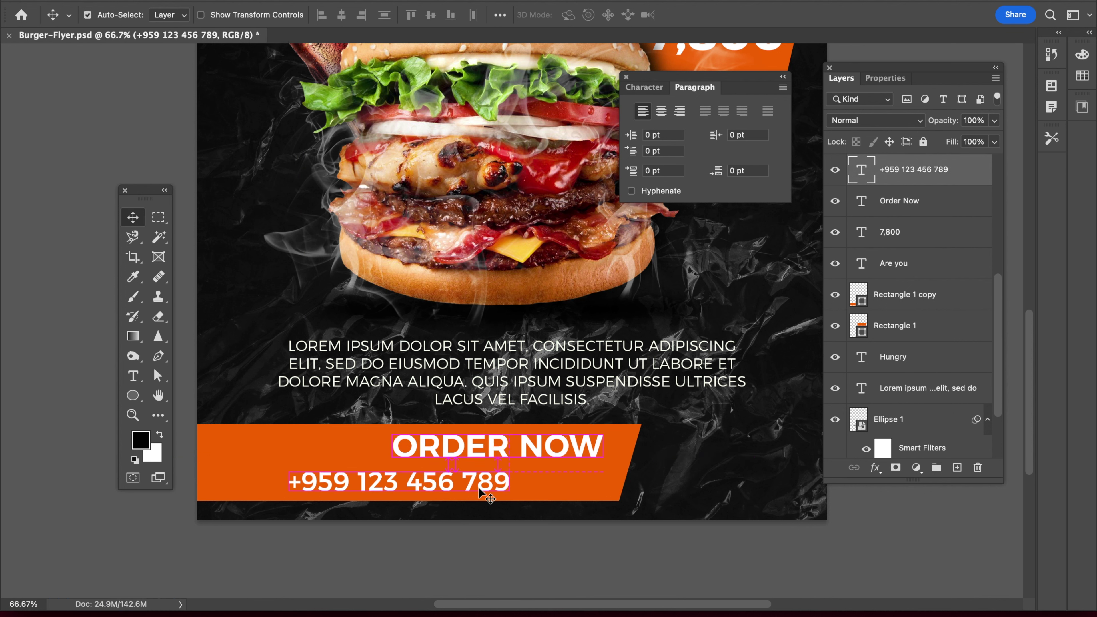
pyautogui.moveTo(508, 491); pyautogui.dragTo(594, 490)
pyautogui.hotkey('ctrl', 's')
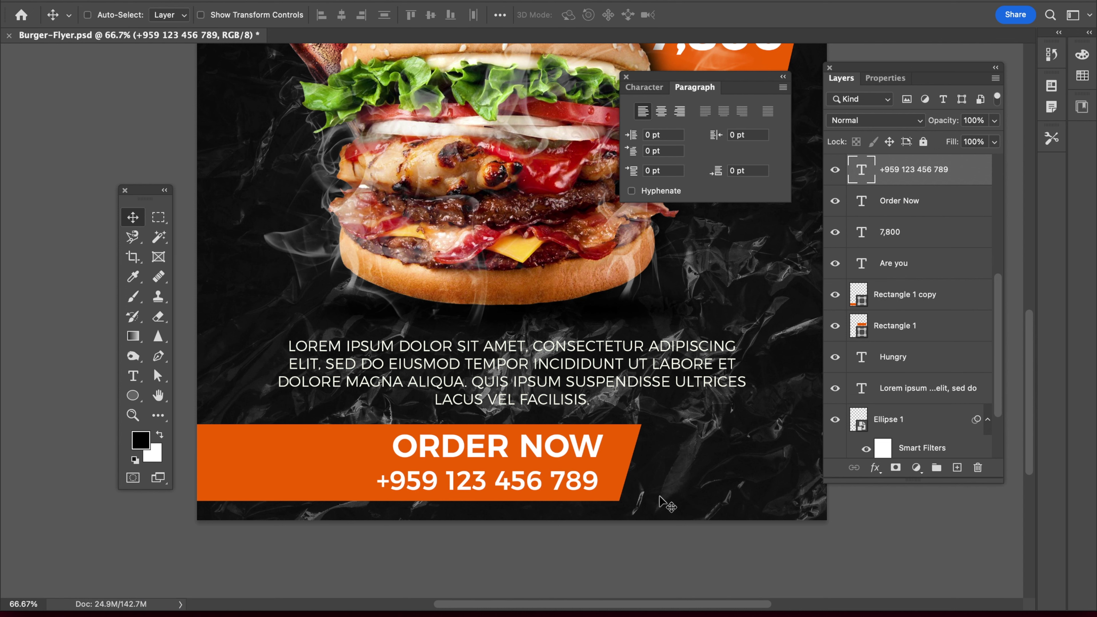
pyautogui.press('Tab')
pyautogui.scroll(-1, 612, 416)
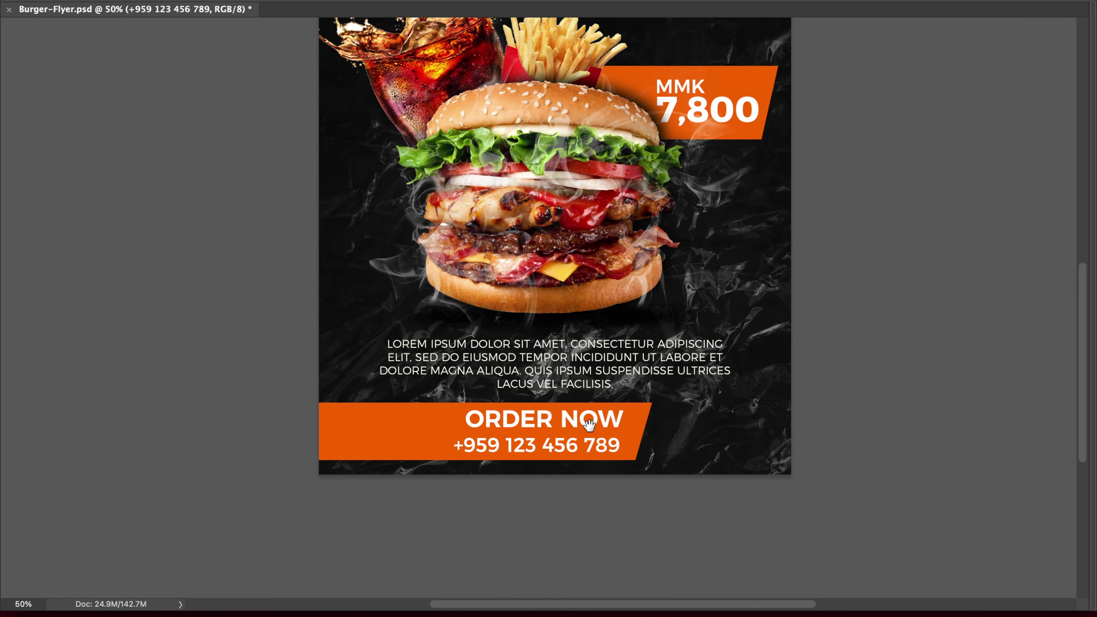
# Try shifting the two banner text lines left, undo it, and zoom out to the whole flyer
pyautogui.moveTo(652, 417); pyautogui.dragTo(752, 417)
pyautogui.hotkey('ctrl', 's')
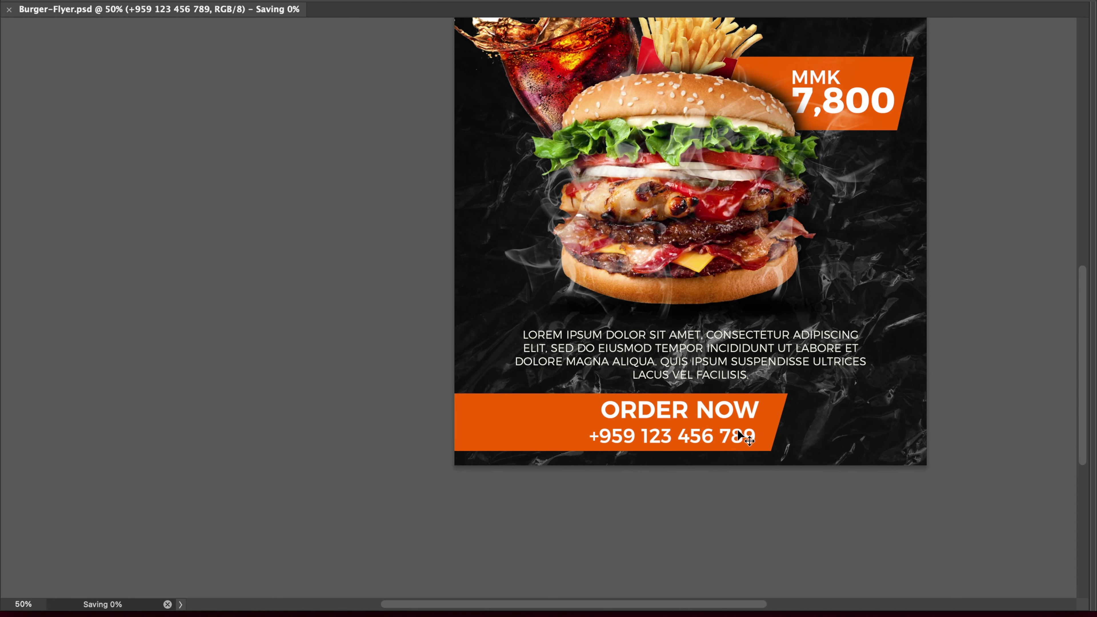
pyautogui.moveTo(700, 415); pyautogui.dragTo(599, 416)
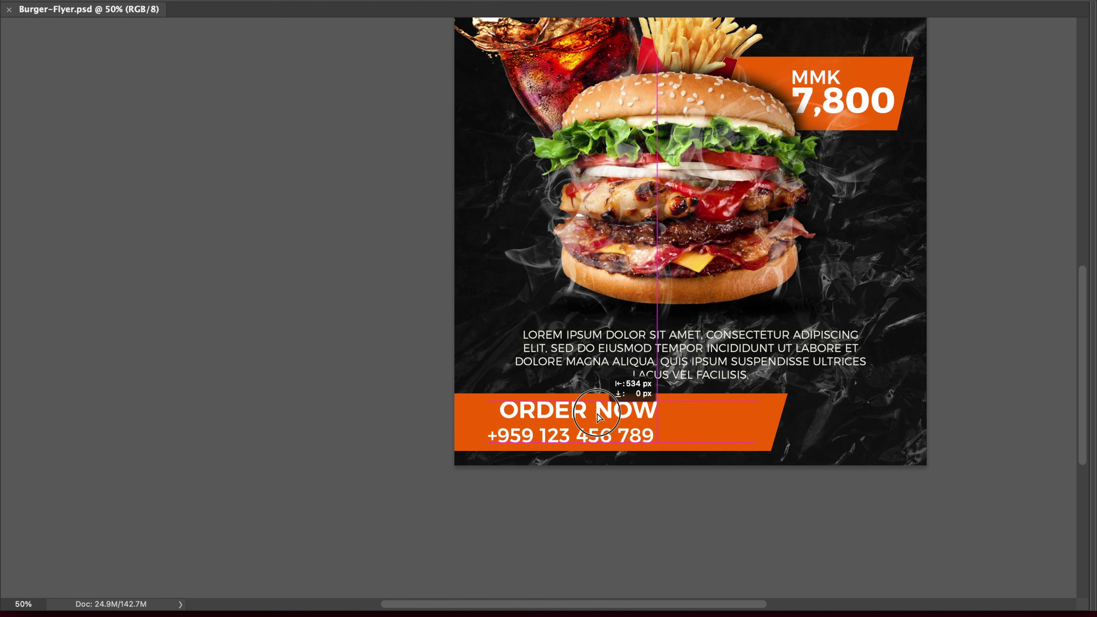
pyautogui.hotkey('ctrl', 'z')
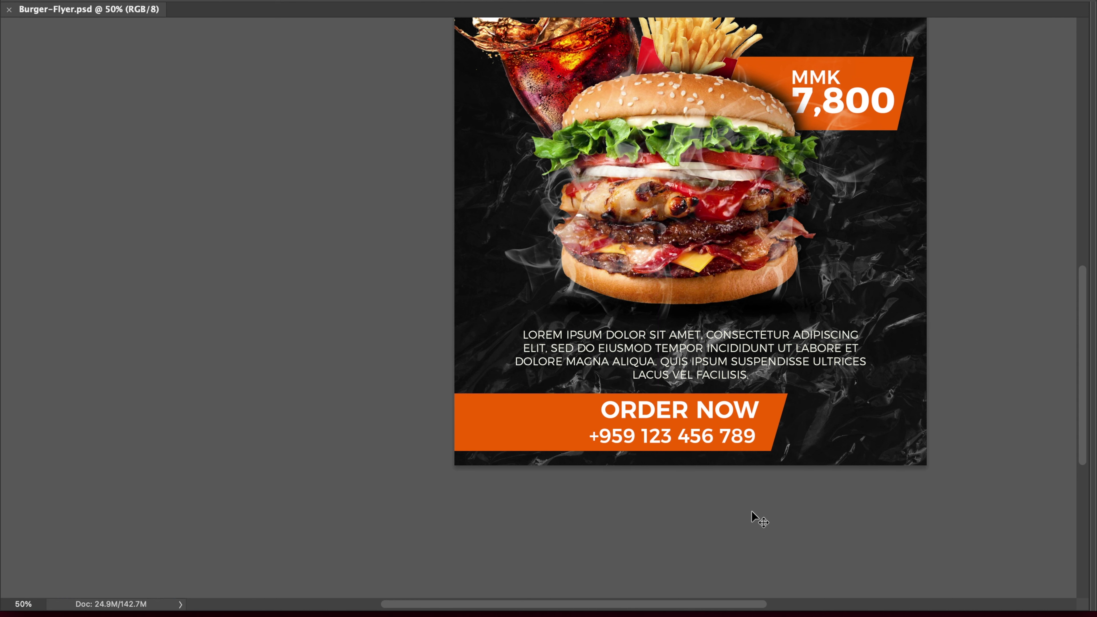
pyautogui.hotkey('ctrl', '-')
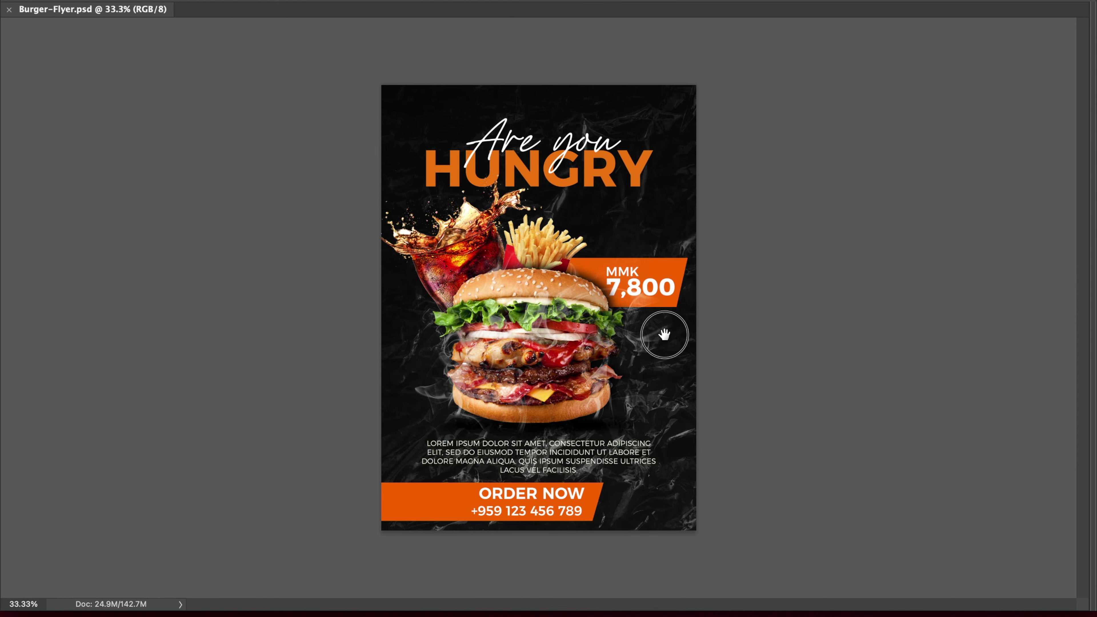
# Nudge the banner text down and left with arrow keys, undo back, and save
pyautogui.press('Down')
pyautogui.hotkey('shift', 'Left')
pyautogui.hotkey('shift', 'Left')
pyautogui.hotkey('shift', 'Left')
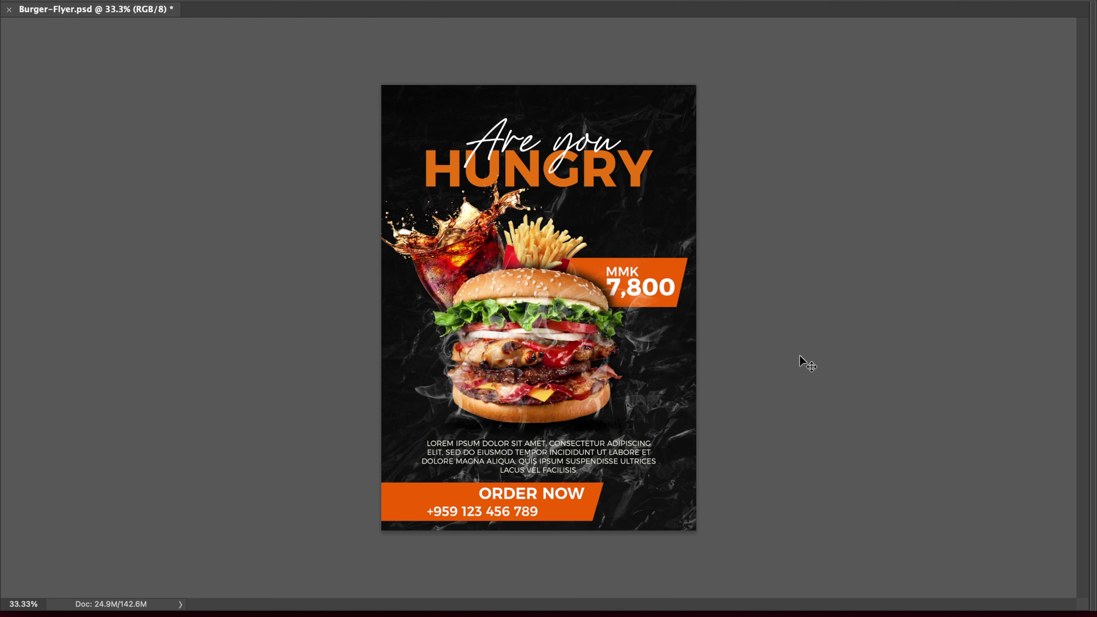
pyautogui.hotkey('shift', 'Left')
pyautogui.hotkey('shift', 'Left')
pyautogui.hotkey('shift', 'Left')
pyautogui.hotkey('ctrl', 'z')
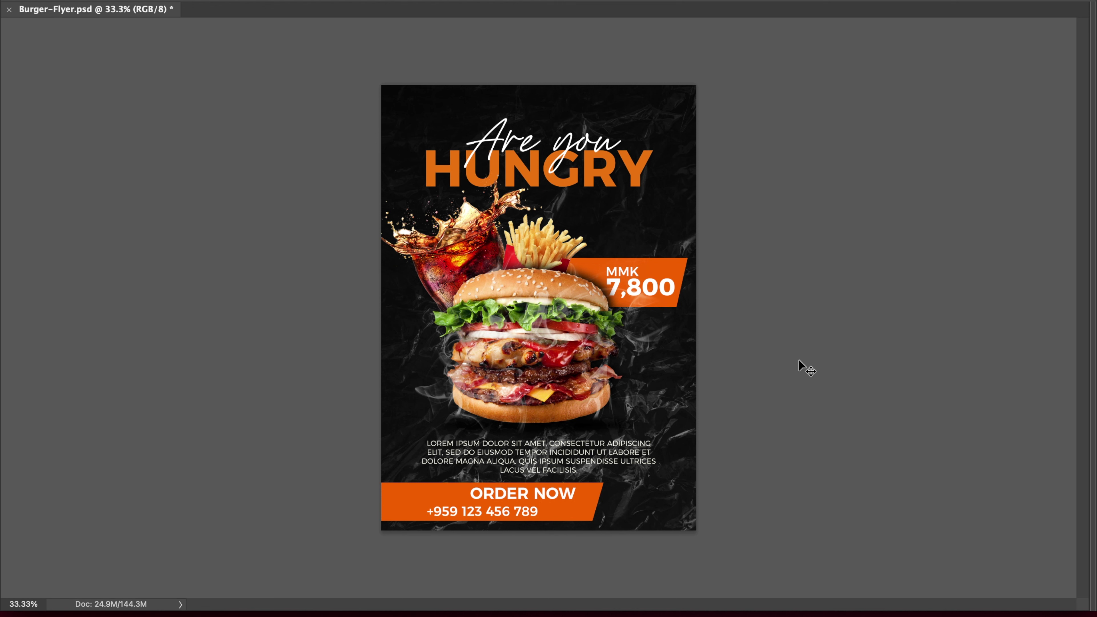
pyautogui.hotkey('ctrl', 'z')
pyautogui.hotkey('ctrl', 'z')
pyautogui.hotkey('ctrl', 's')
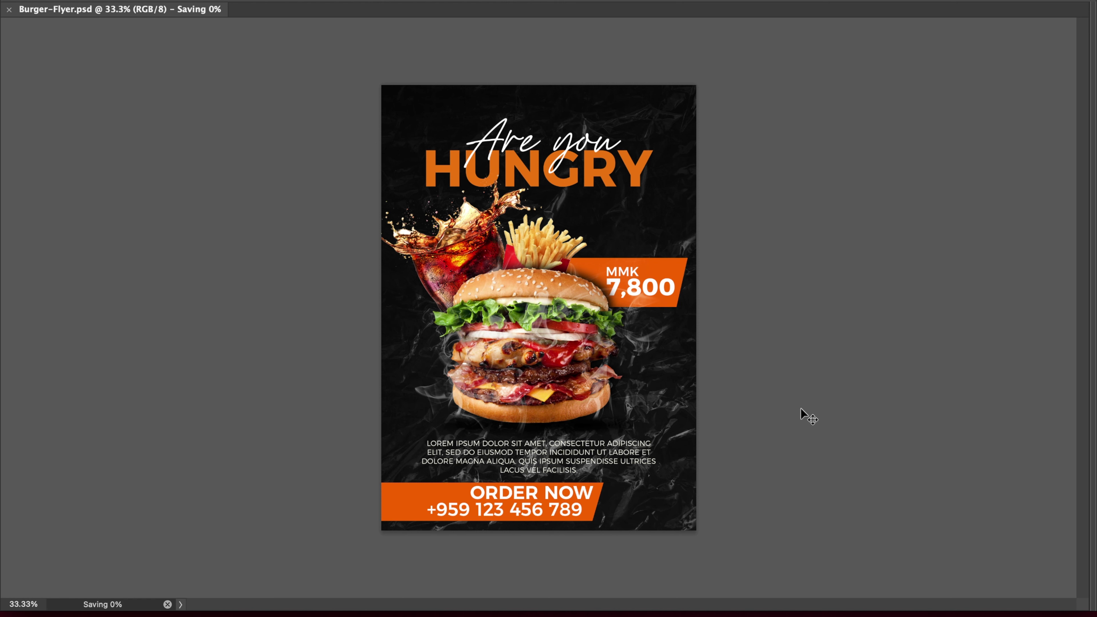
pyautogui.press('Tab')
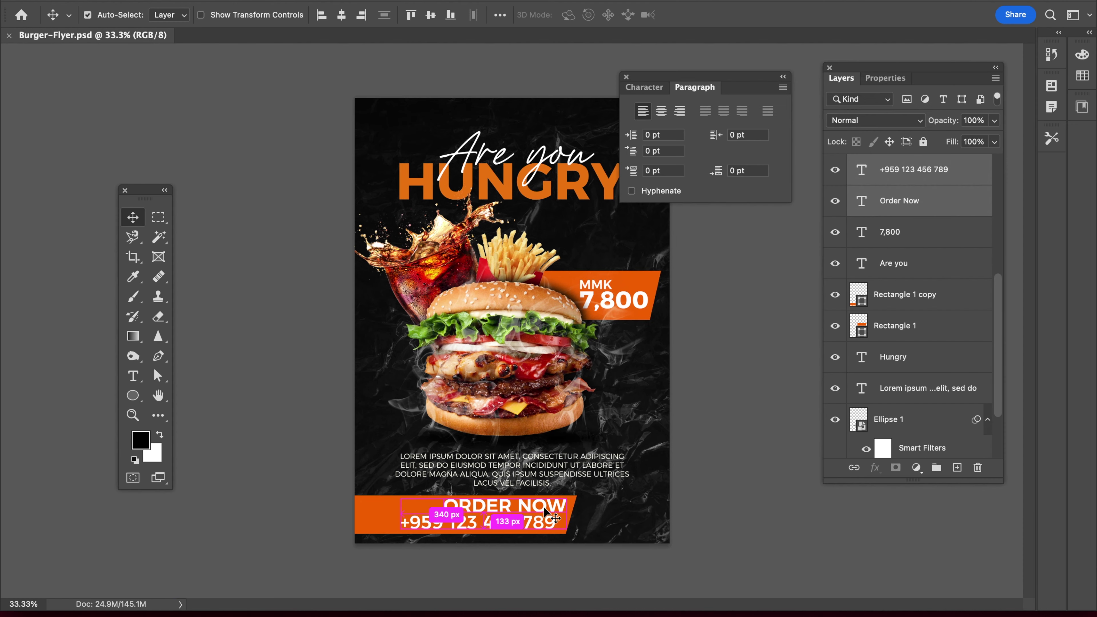
# Set ORDER NOW to 24 pt and reposition it within the banner
pyautogui.click(643, 87)
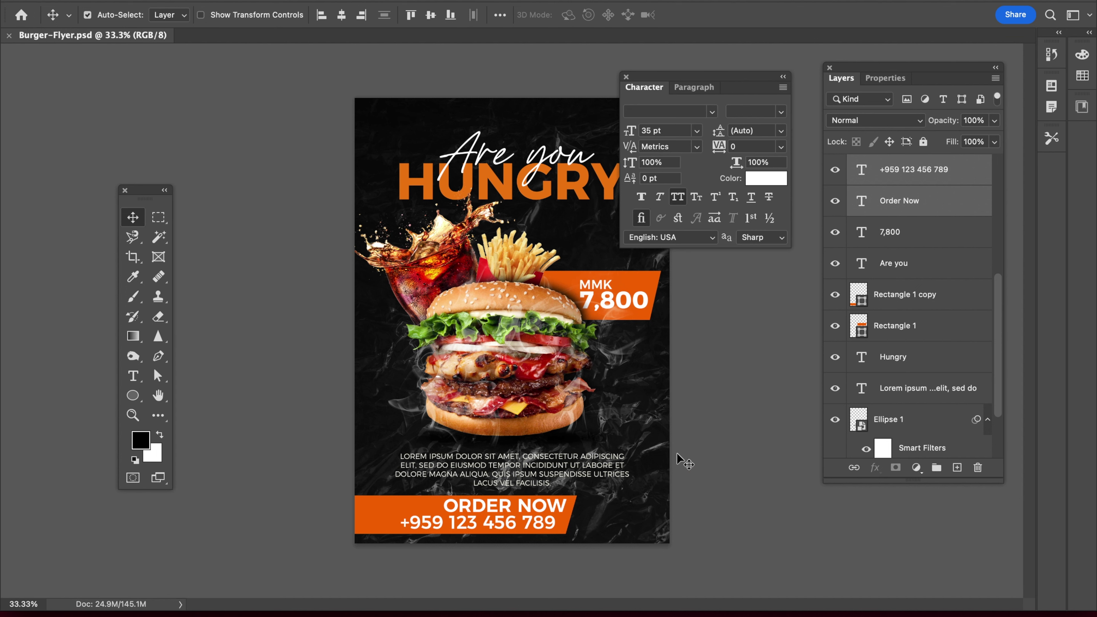
pyautogui.click(543, 506)
pyautogui.click(665, 130)
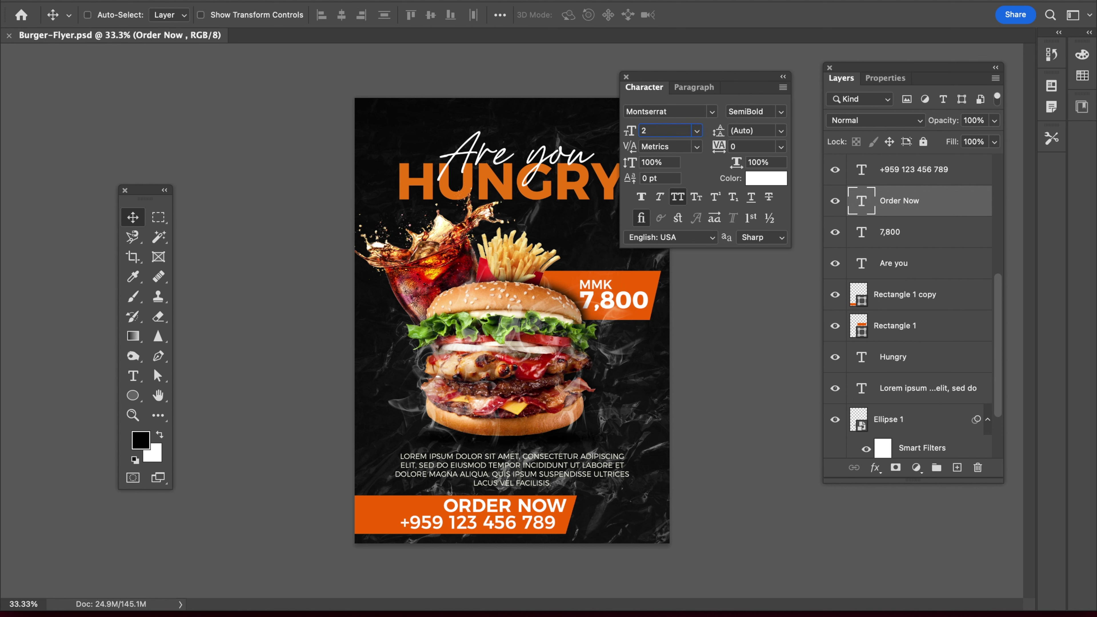
pyautogui.write('4')
pyautogui.press('Return')
pyautogui.hotkey('ctrl', 's')
pyautogui.moveTo(529, 504); pyautogui.dragTo(558, 508)
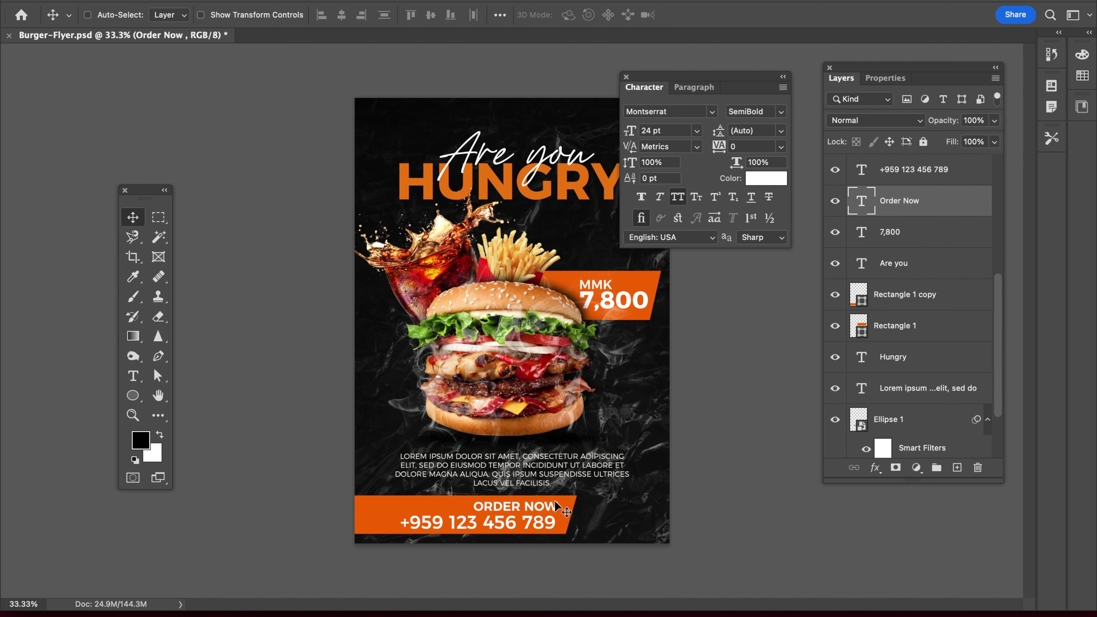
pyautogui.hotkey('ctrl', 's')
# Set the phone number to 30 pt and center it under ORDER NOW, then move the banner right
pyautogui.click(423, 524)
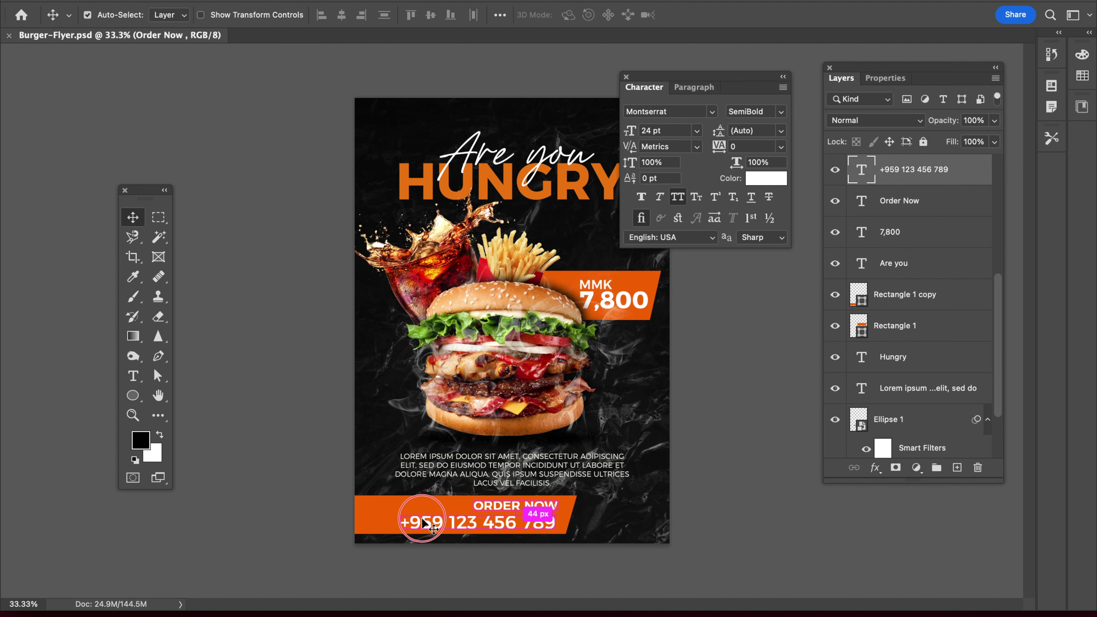
pyautogui.click(689, 131)
pyautogui.write('30')
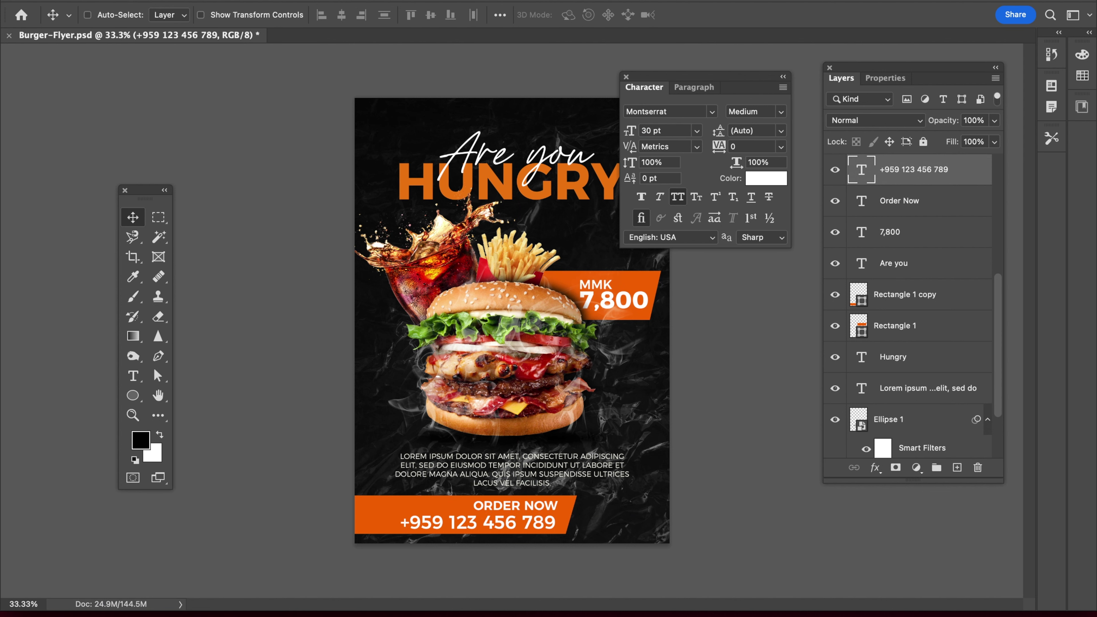
pyautogui.press('Return')
pyautogui.hotkey('ctrl', 's')
pyautogui.moveTo(527, 524); pyautogui.dragTo(547, 525)
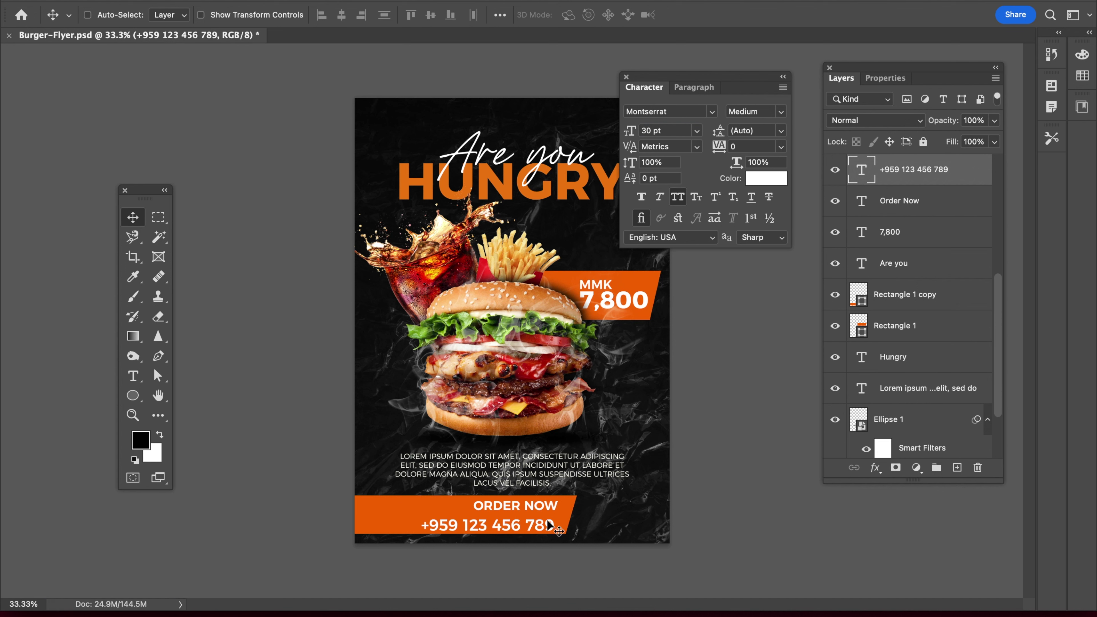
pyautogui.moveTo(547, 524); pyautogui.dragTo(548, 523)
pyautogui.hotkey('ctrl', 's')
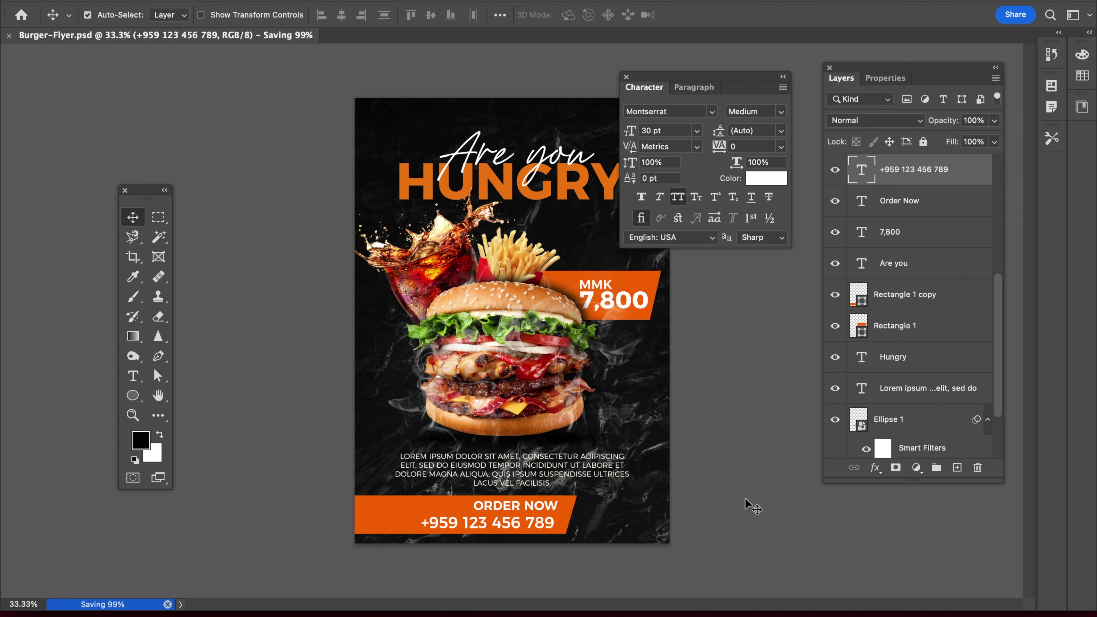
pyautogui.moveTo(372, 522); pyautogui.dragTo(390, 518)
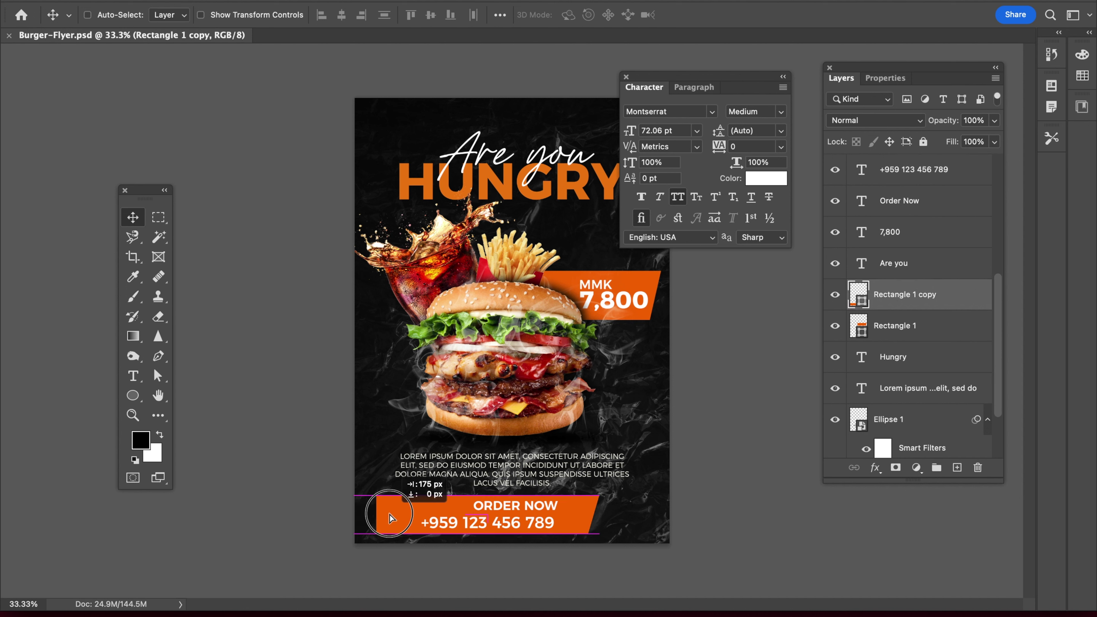
# Shift the bottom banner right and extend its left edge further left
pyautogui.moveTo(390, 518); pyautogui.dragTo(402, 518)
pyautogui.hotkey('ctrl', 's')
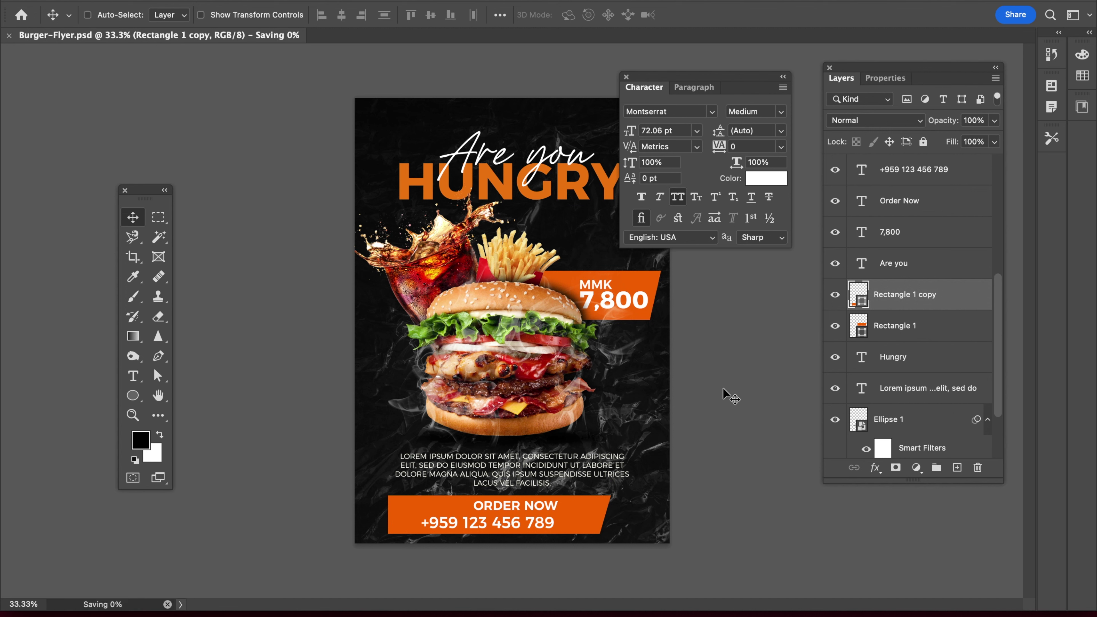
pyautogui.click(157, 376)
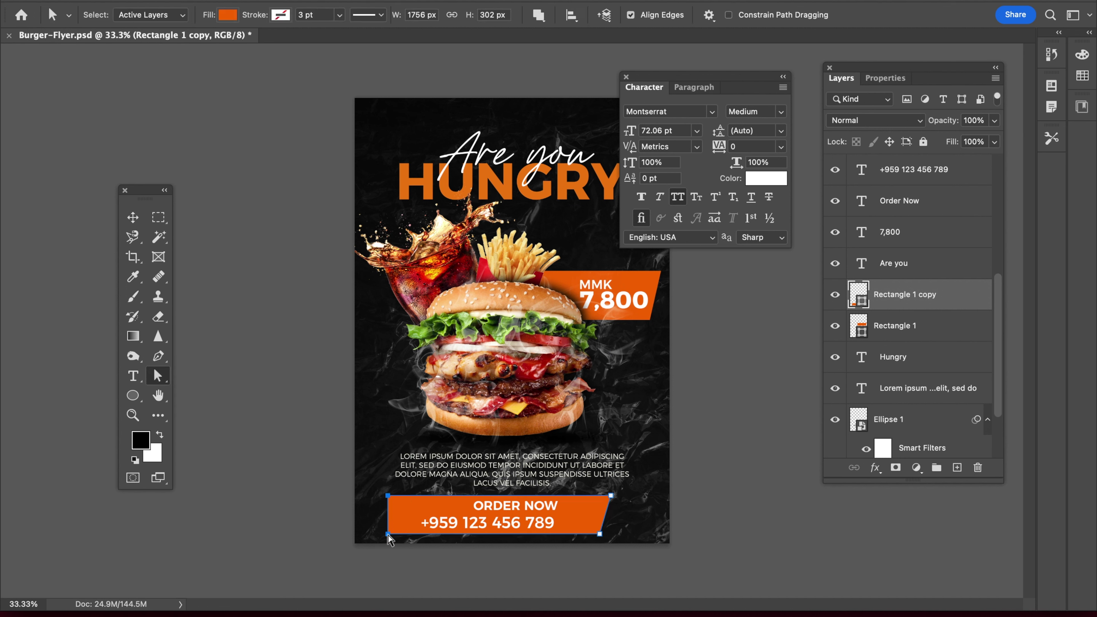
pyautogui.hotkey('shift', 'Left')
pyautogui.hotkey('shift', 'Left')
pyautogui.hotkey('shift', 'Left')
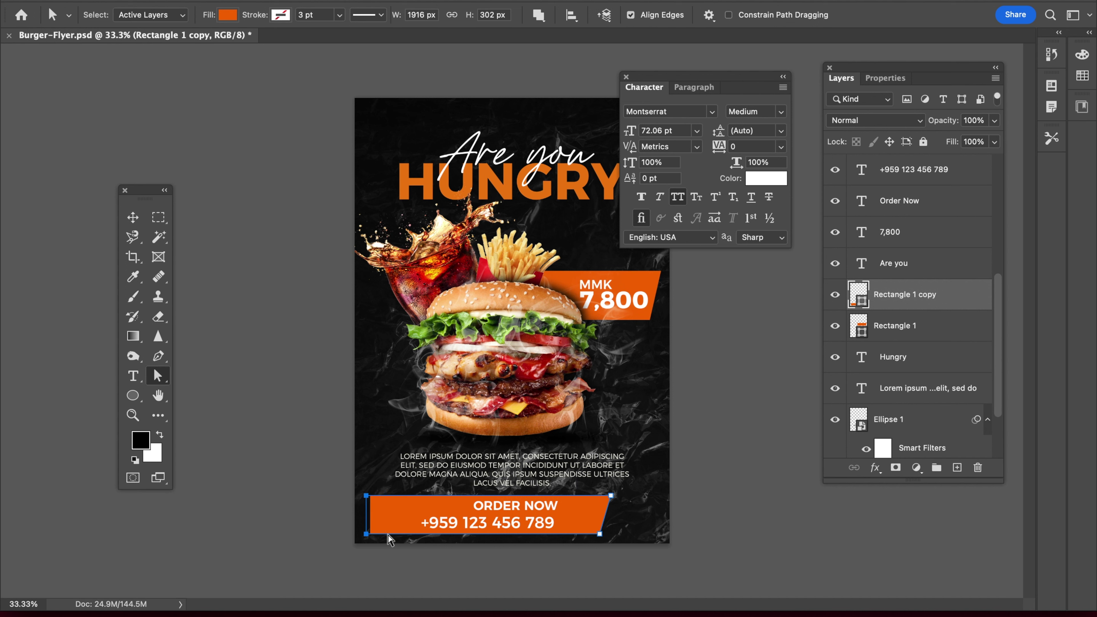
pyautogui.click(387, 538)
pyautogui.hotkey('ctrl', 's')
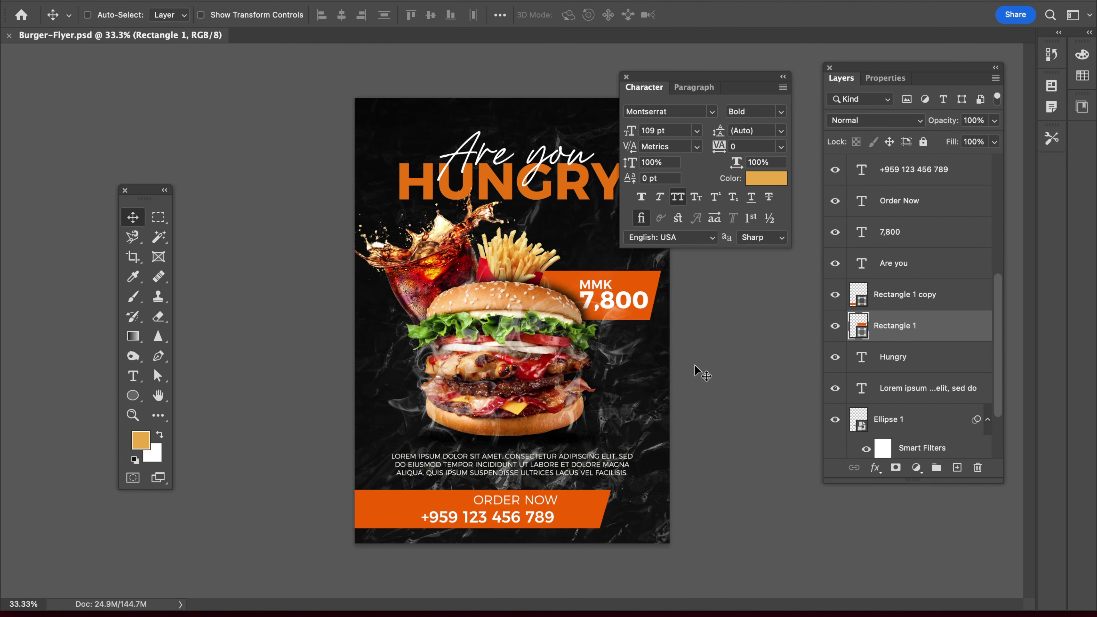
# Fill the HUNGRY title, price tag and ORDER NOW banner with the gold foreground colour
pyautogui.click(514, 207)
pyautogui.hotkey('alt', 'BackSpace')
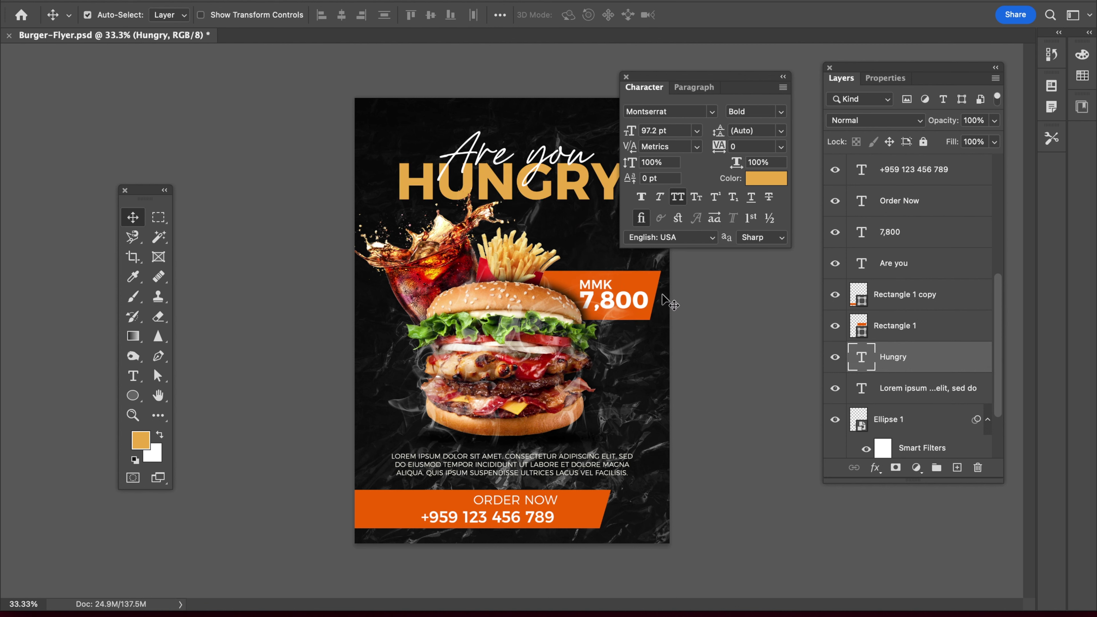
pyautogui.click(649, 279)
pyautogui.hotkey('alt', 'BackSpace')
pyautogui.click(590, 507)
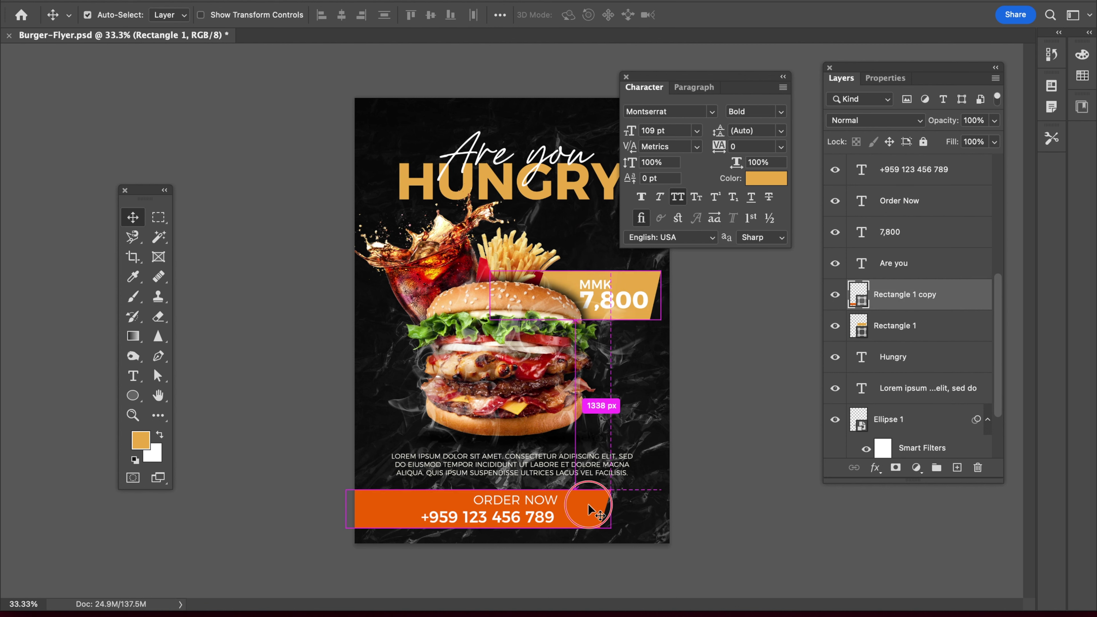
pyautogui.hotkey('alt', 'BackSpace')
pyautogui.hotkey('ctrl', 's')
# Hide the panels and zoom in to check the spacing above the banner
pyautogui.press('Tab')
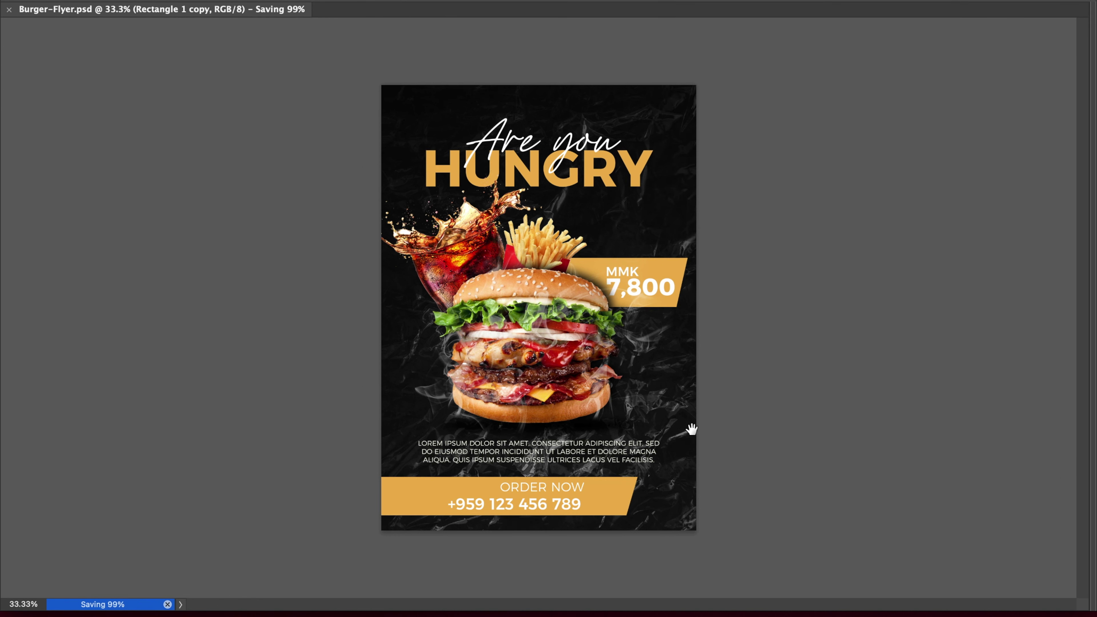
pyautogui.click(610, 471)
pyautogui.scroll(-1, 578, 467)
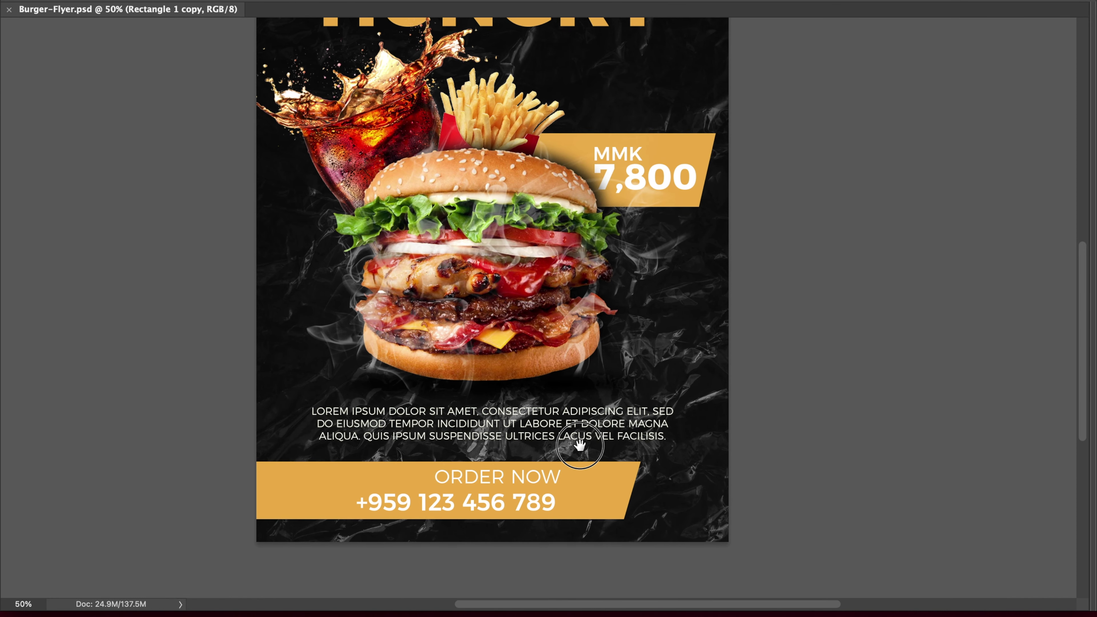
pyautogui.scroll(-2, 561, 446)
pyautogui.press('ctrl')
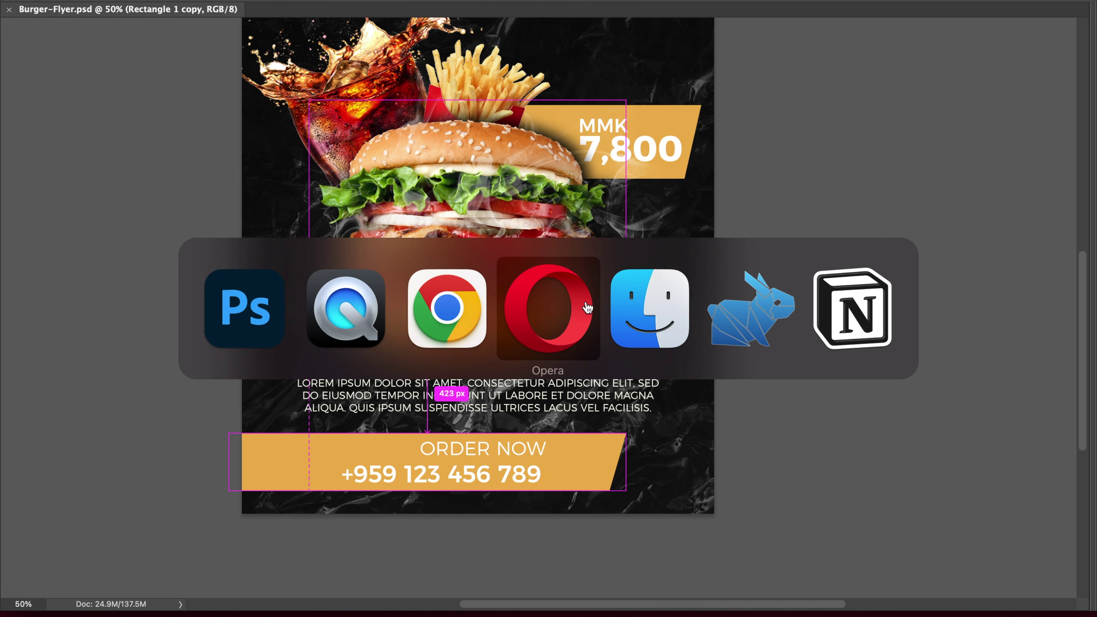
# In Finder, open a new tab on Downloads and select telephone.png
pyautogui.click(639, 327)
pyautogui.click(578, 359)
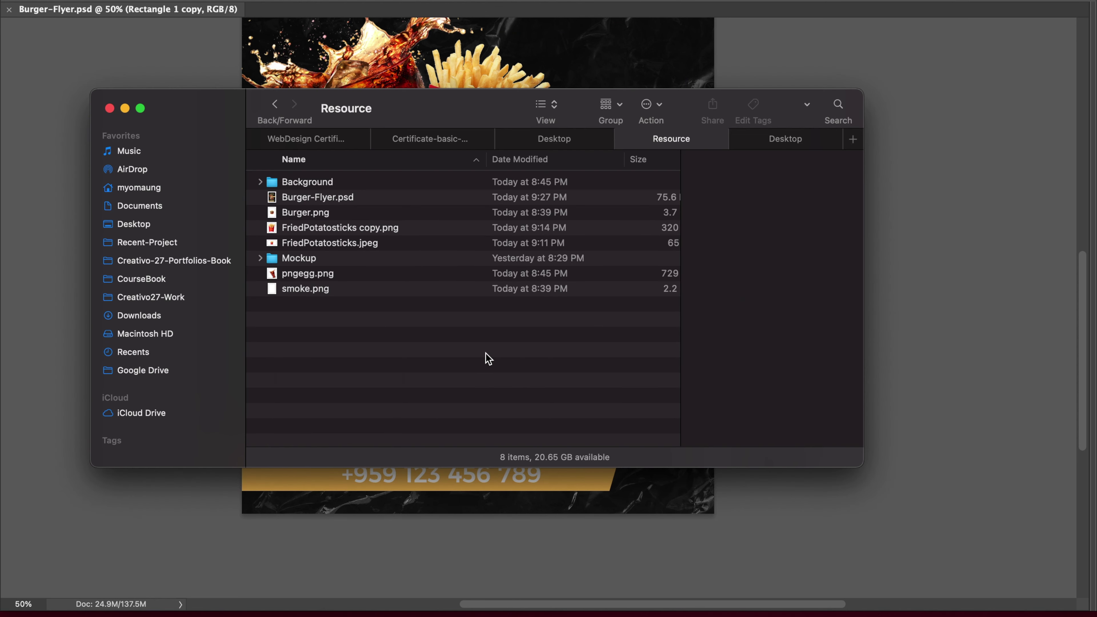
pyautogui.press('super+Up')
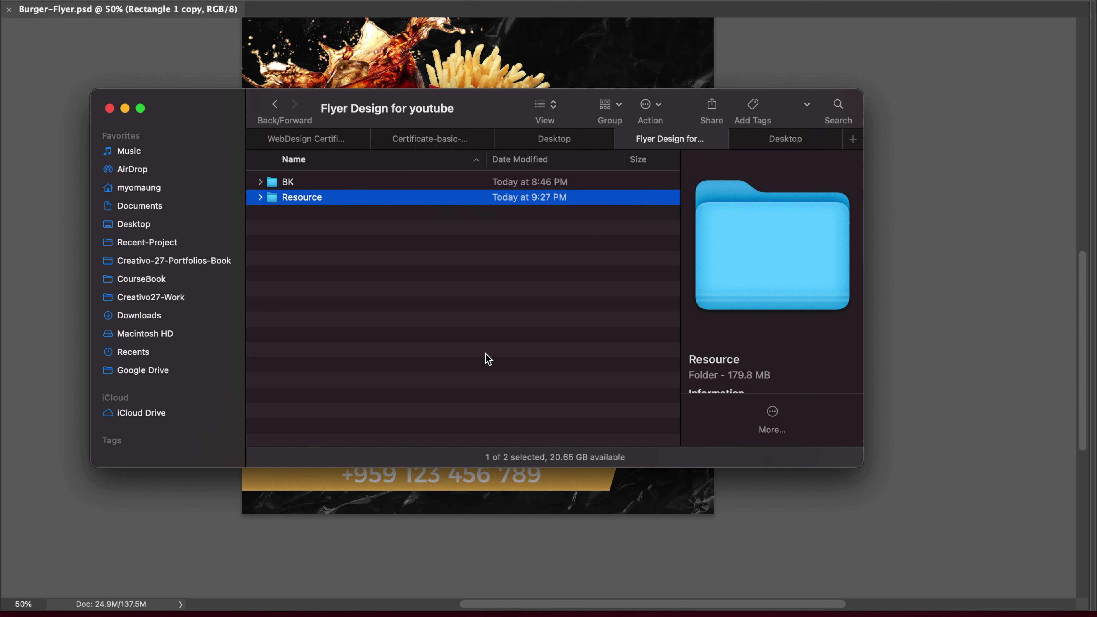
pyautogui.click(536, 306)
pyautogui.press('super+t')
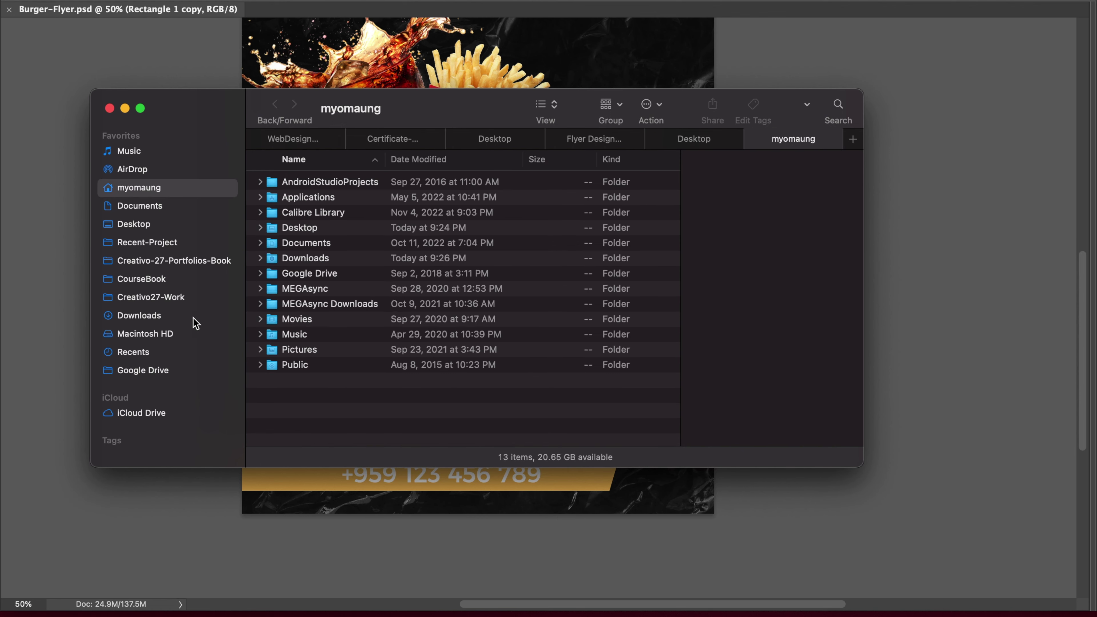
pyautogui.scroll(-15, 397, 363)
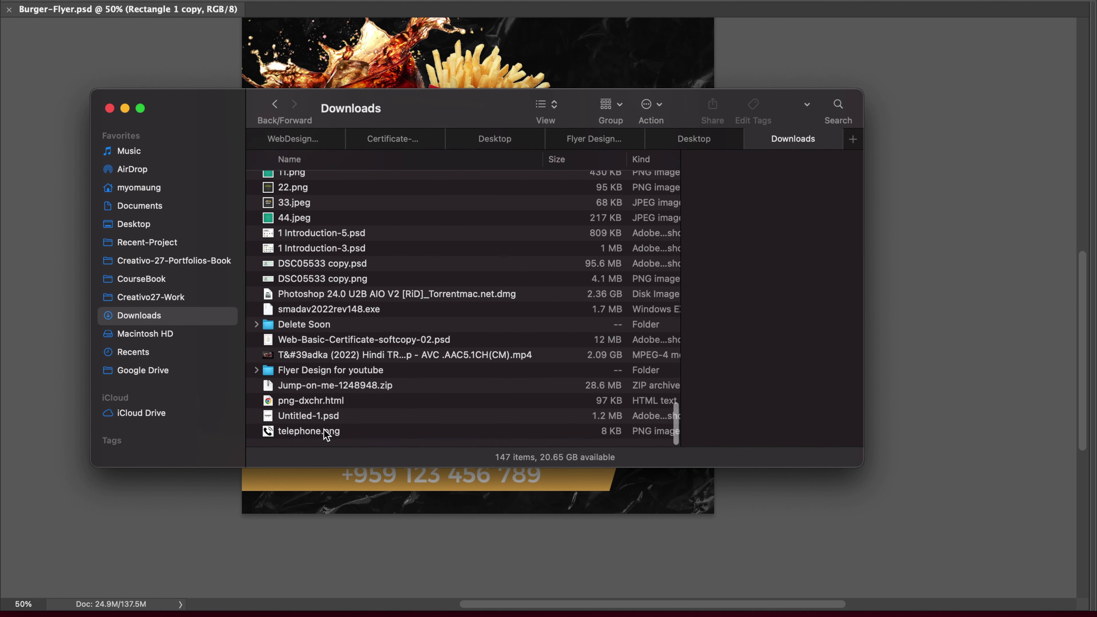
pyautogui.click(292, 431)
# Place telephone.png into the flyer, scaled down near the bottom banner
pyautogui.moveTo(292, 430); pyautogui.dragTo(465, 470)
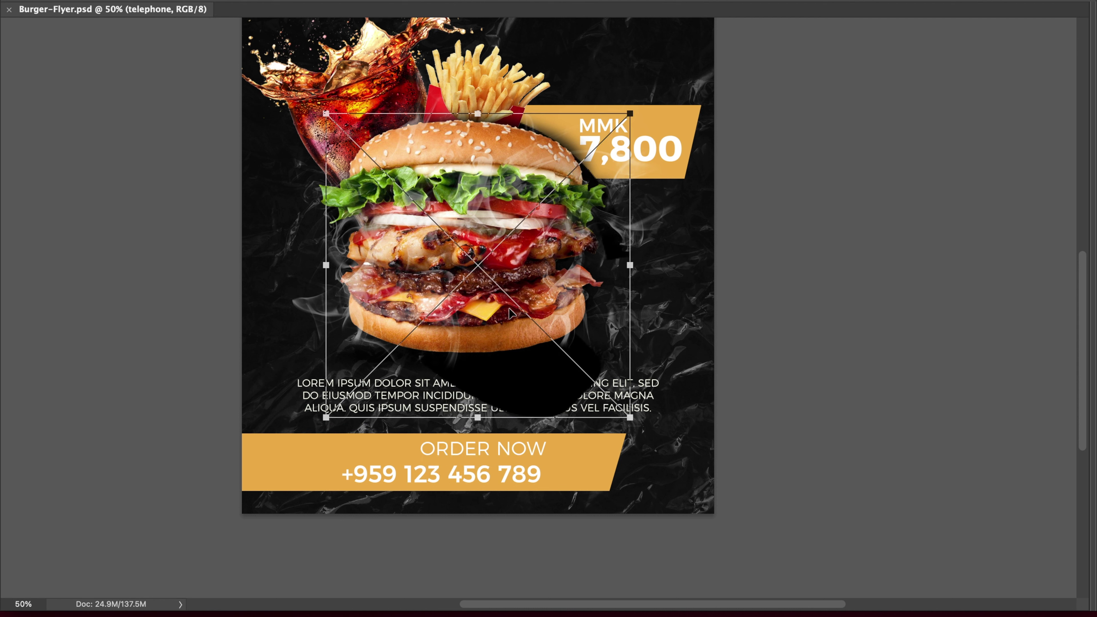
pyautogui.moveTo(527, 382); pyautogui.dragTo(567, 470)
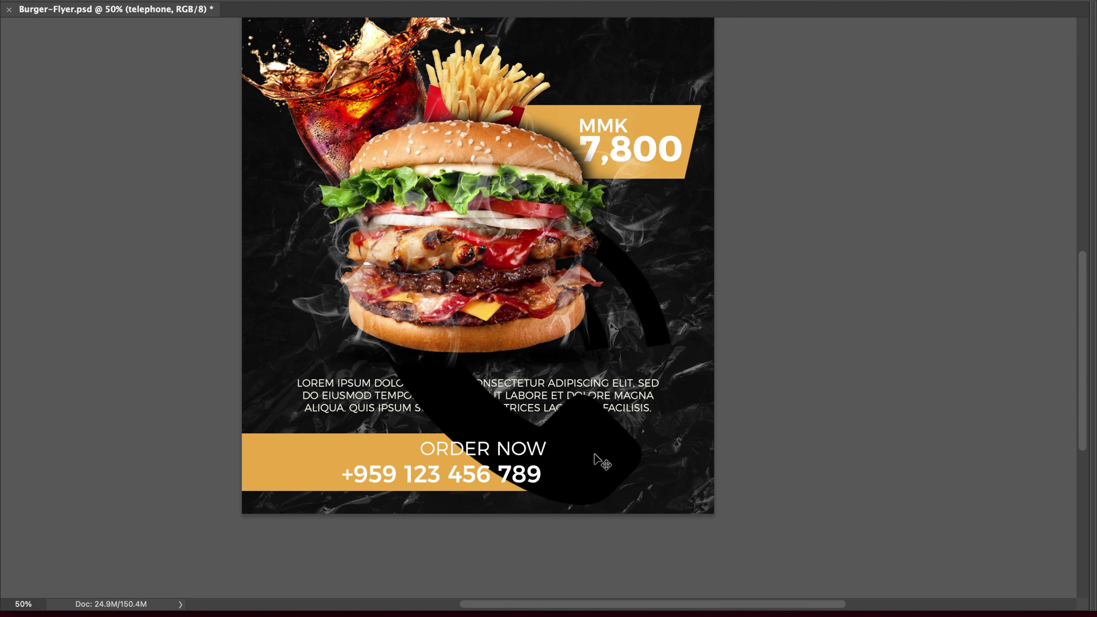
pyautogui.moveTo(670, 201); pyautogui.dragTo(552, 323)
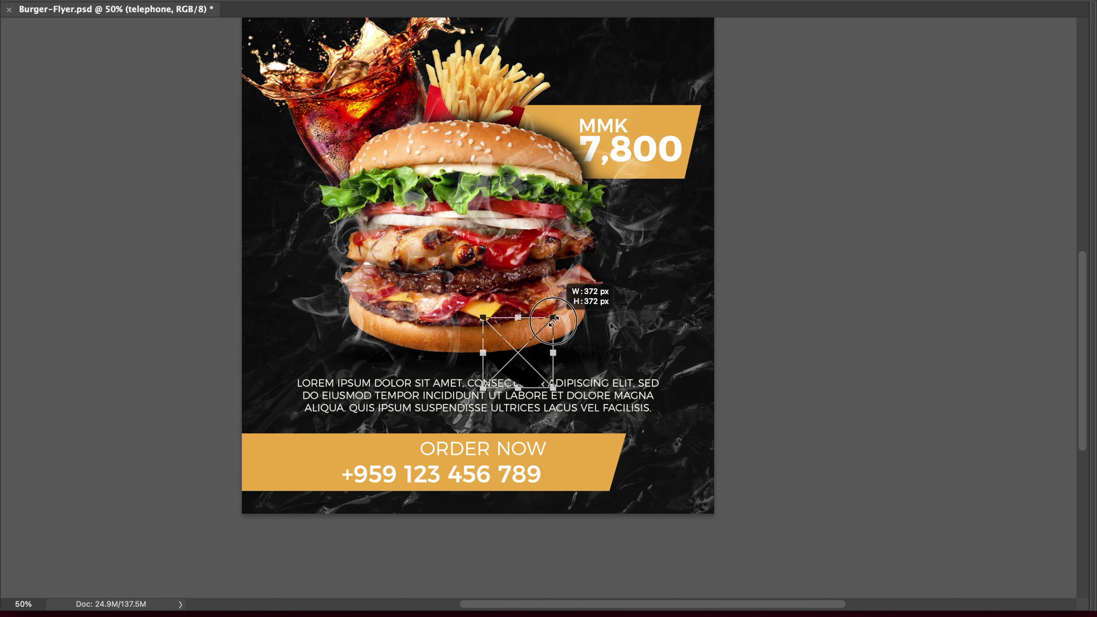
pyautogui.press('Return')
# Shrink the telephone icon further and position it right of the phone number
pyautogui.moveTo(582, 427); pyautogui.dragTo(605, 467)
pyautogui.hotkey('ctrl', 't')
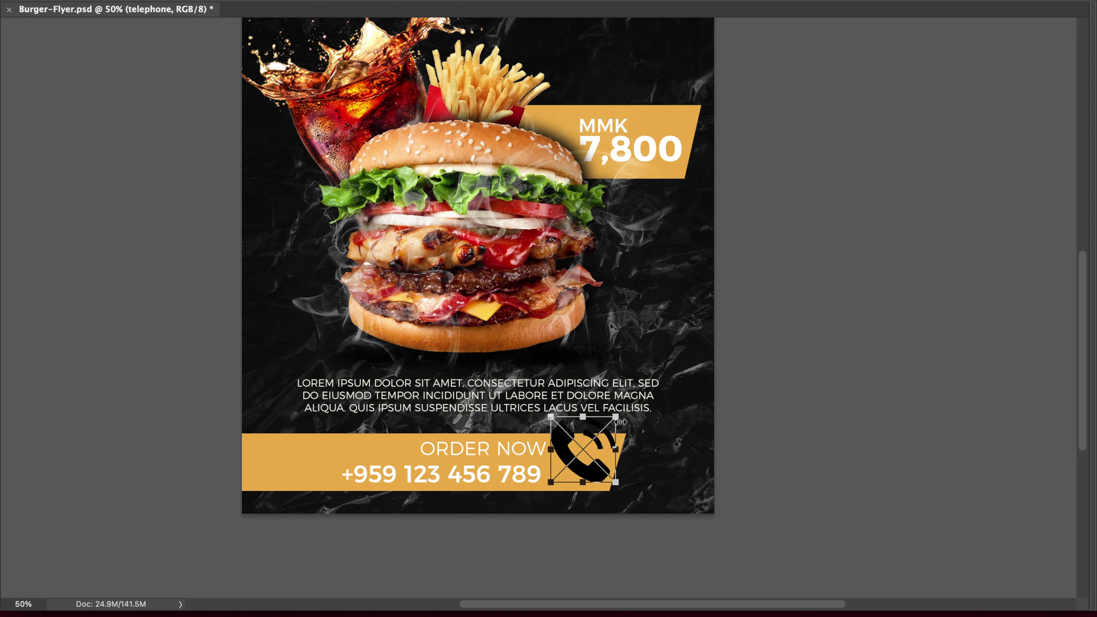
pyautogui.moveTo(618, 416); pyautogui.dragTo(609, 428)
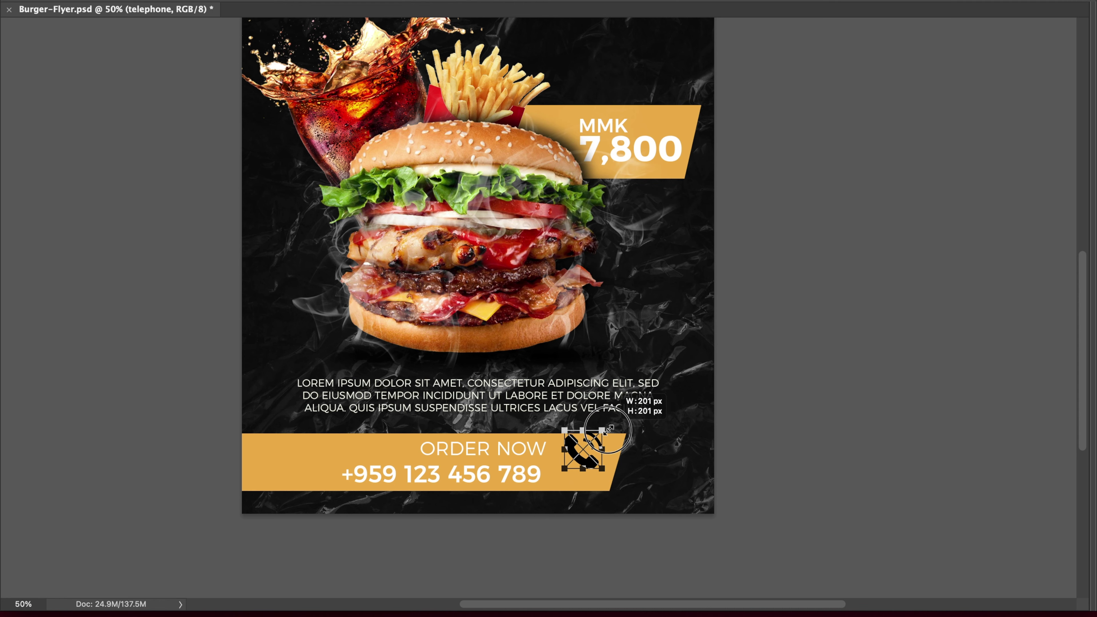
pyautogui.press('Return')
pyautogui.press('Tab')
pyautogui.scroll(1, 597, 488)
pyautogui.moveTo(630, 480); pyautogui.dragTo(627, 509)
pyautogui.hotkey('ctrl', 's')
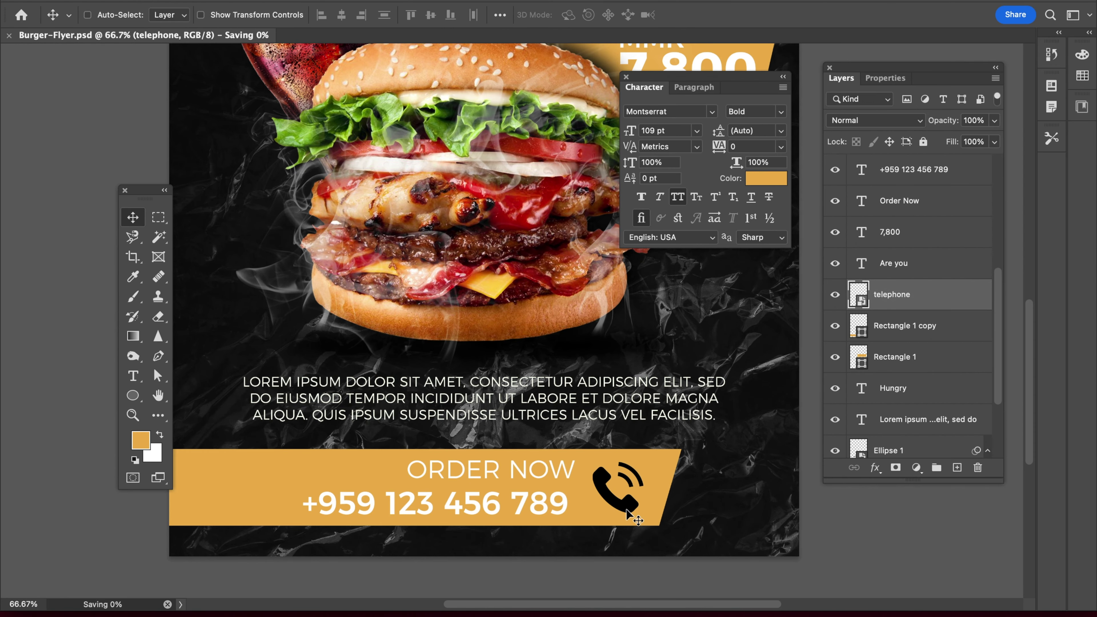
# Nudge the telephone icon up and left, save, and zoom out to the whole flyer
pyautogui.press('Up')
pyautogui.press('Up')
pyautogui.press('Up')
pyautogui.press('Up')
pyautogui.press('Left')
pyautogui.press('Up')
pyautogui.press('Left')
pyautogui.press('Tab')
pyautogui.hotkey('ctrl', 's')
pyautogui.hotkey('ctrl', '-')
pyautogui.hotkey('ctrl', '-')
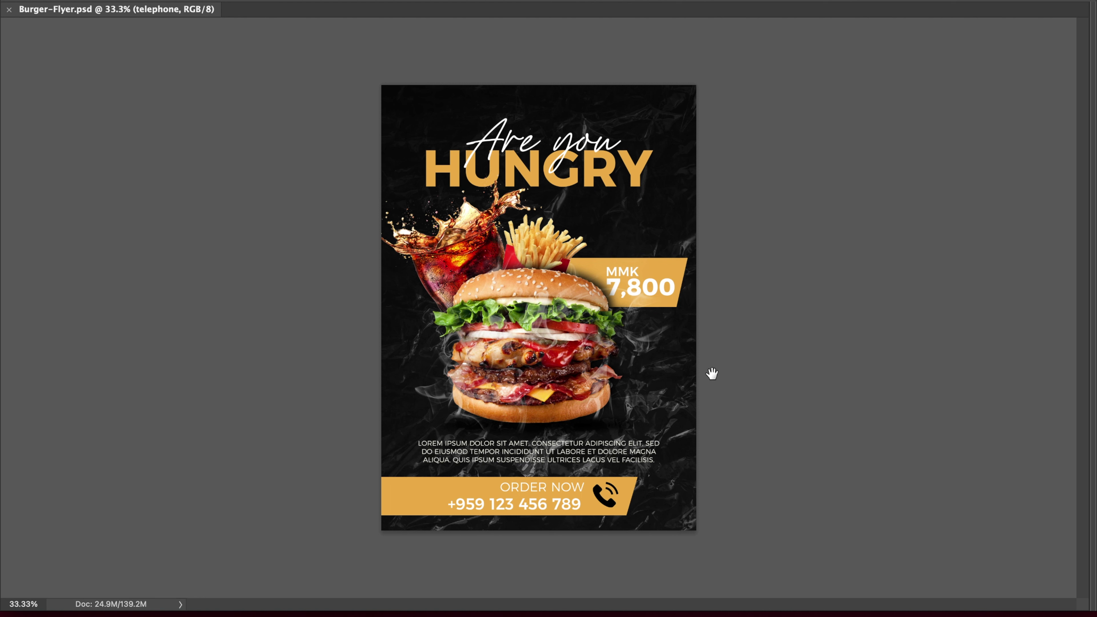
pyautogui.scroll(1, 673, 305)
pyautogui.scroll(-1, 780, 361)
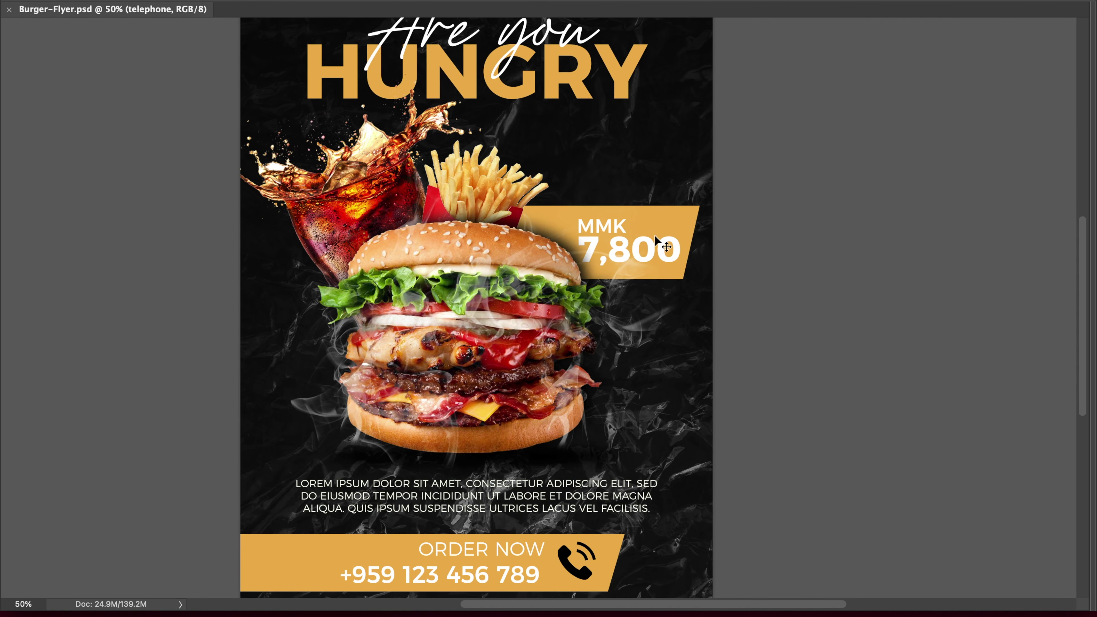
# Scale the MMK 7,800 price text down slightly
pyautogui.click(618, 228)
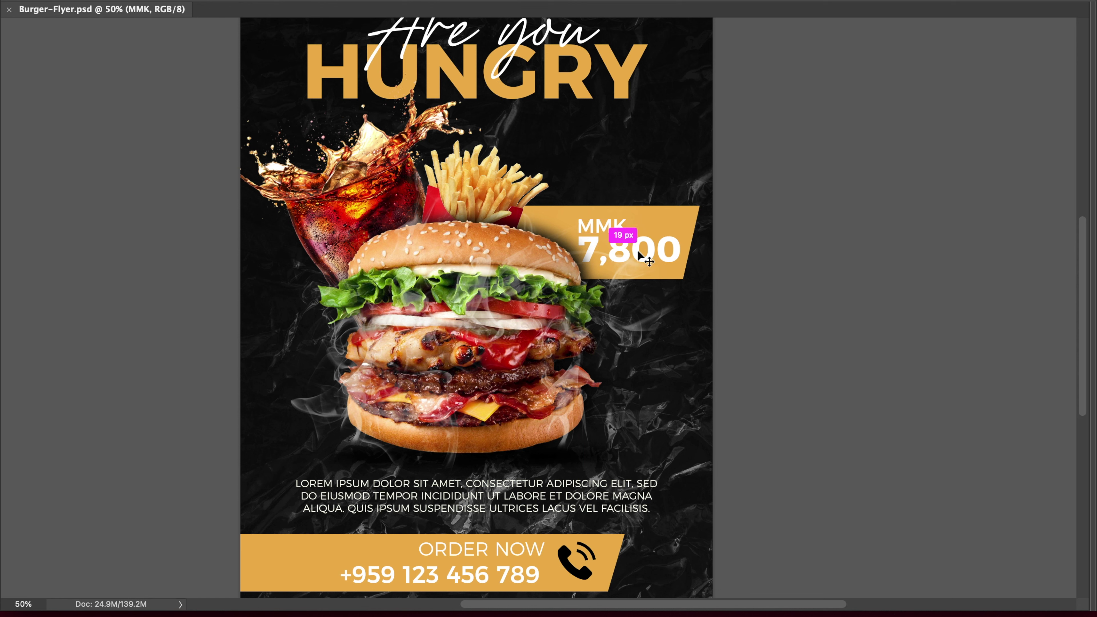
pyautogui.moveTo(680, 267); pyautogui.dragTo(667, 261)
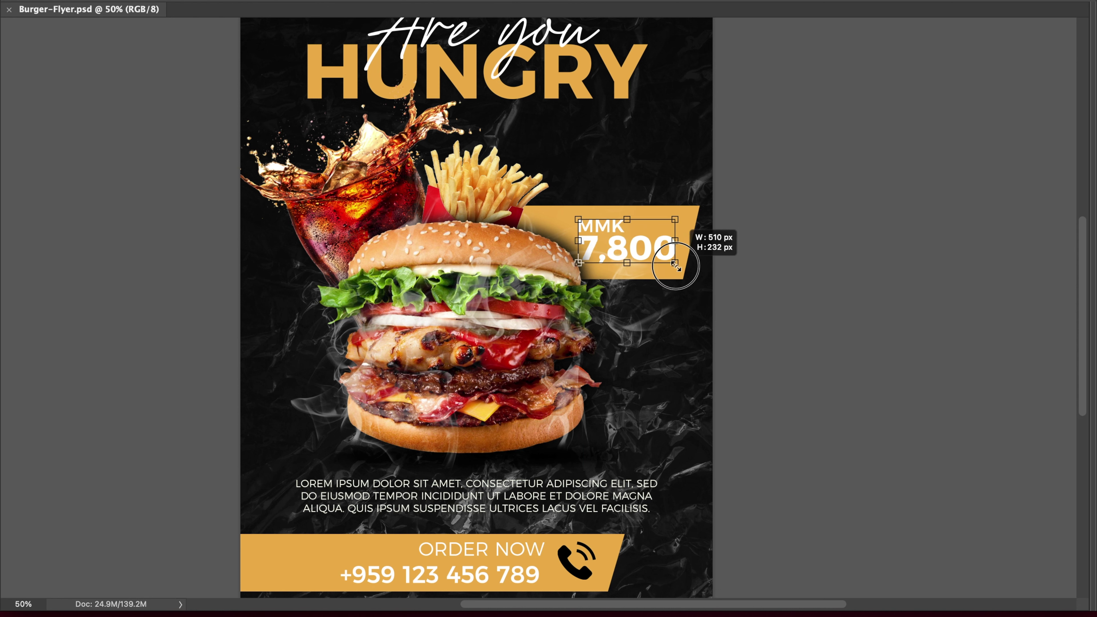
pyautogui.press('Return')
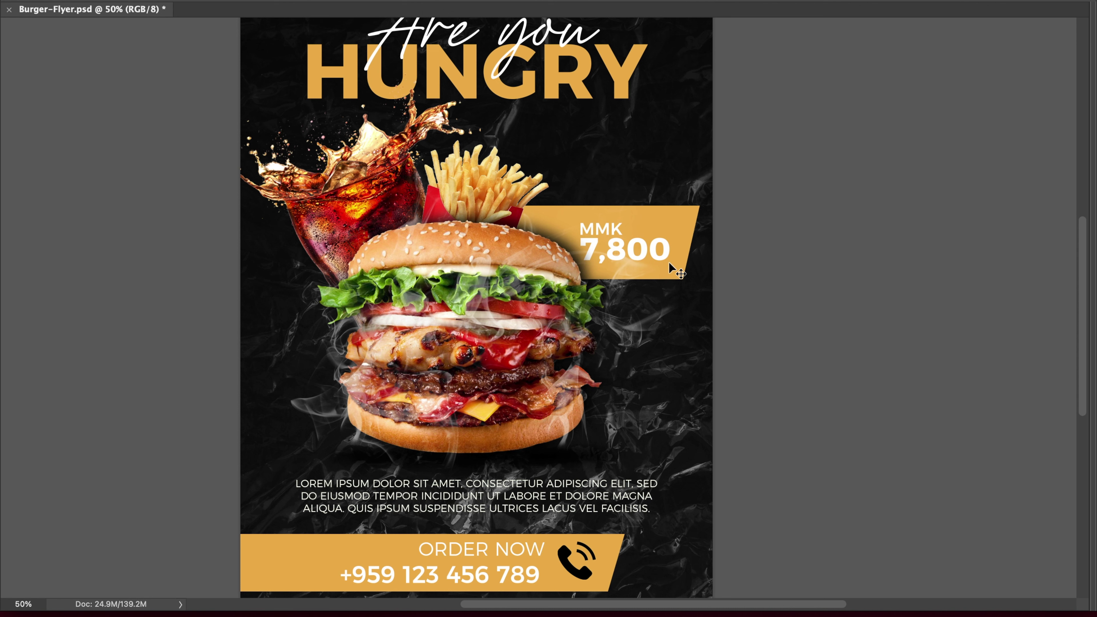
pyautogui.hotkey('ctrl', 's')
pyautogui.hotkey('ctrl', '-')
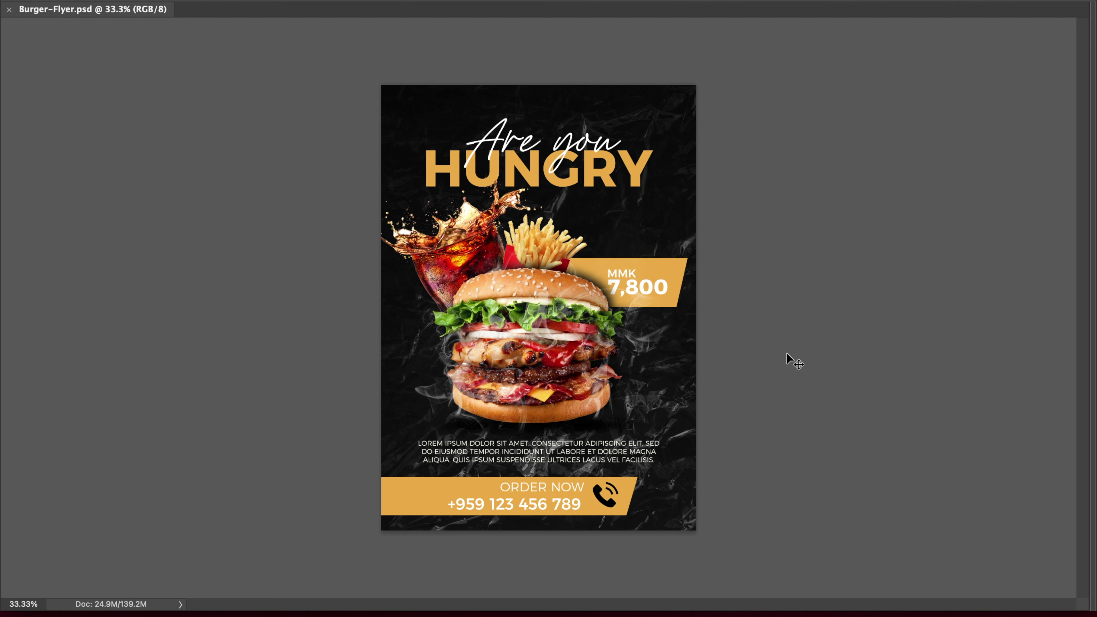
# Rotate the telephone icon upright, save, and preview the flyer full screen
pyautogui.hotkey('ctrl', '+')
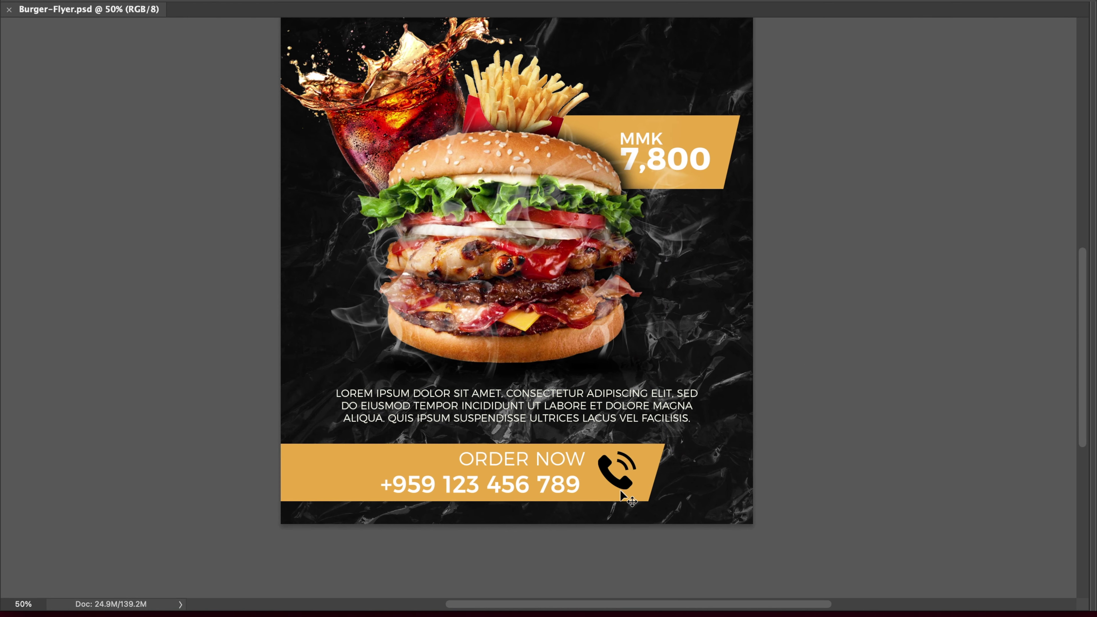
pyautogui.keyDown('ctrl'); pyautogui.click(628, 484); pyautogui.keyUp('ctrl')
pyautogui.moveTo(635, 451); pyautogui.dragTo(637, 454)
pyautogui.press('Return')
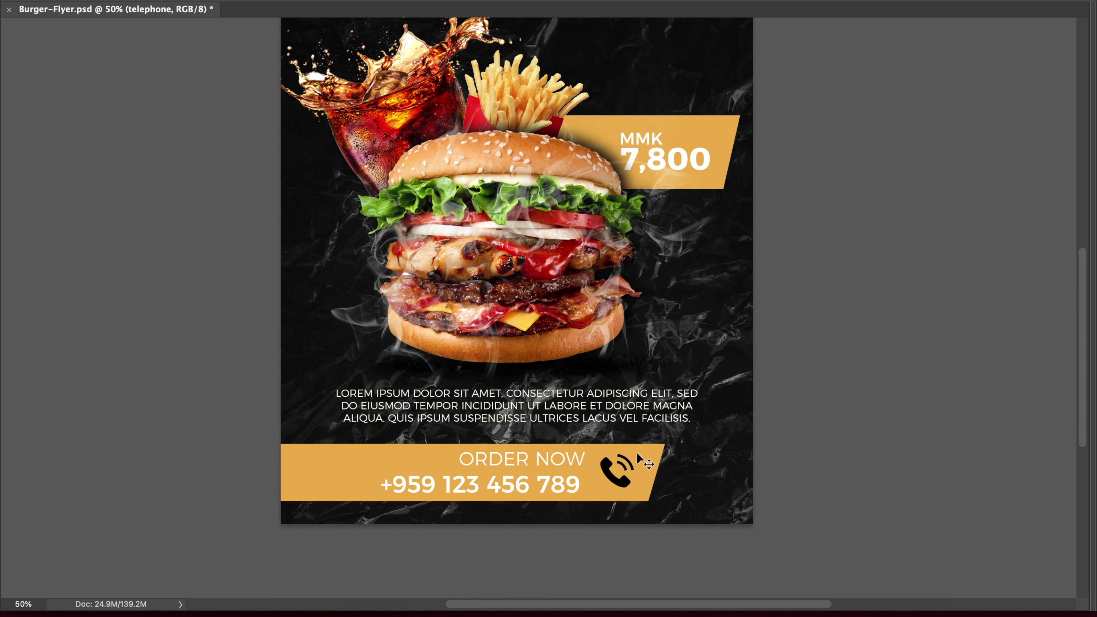
pyautogui.hotkey('ctrl', 's')
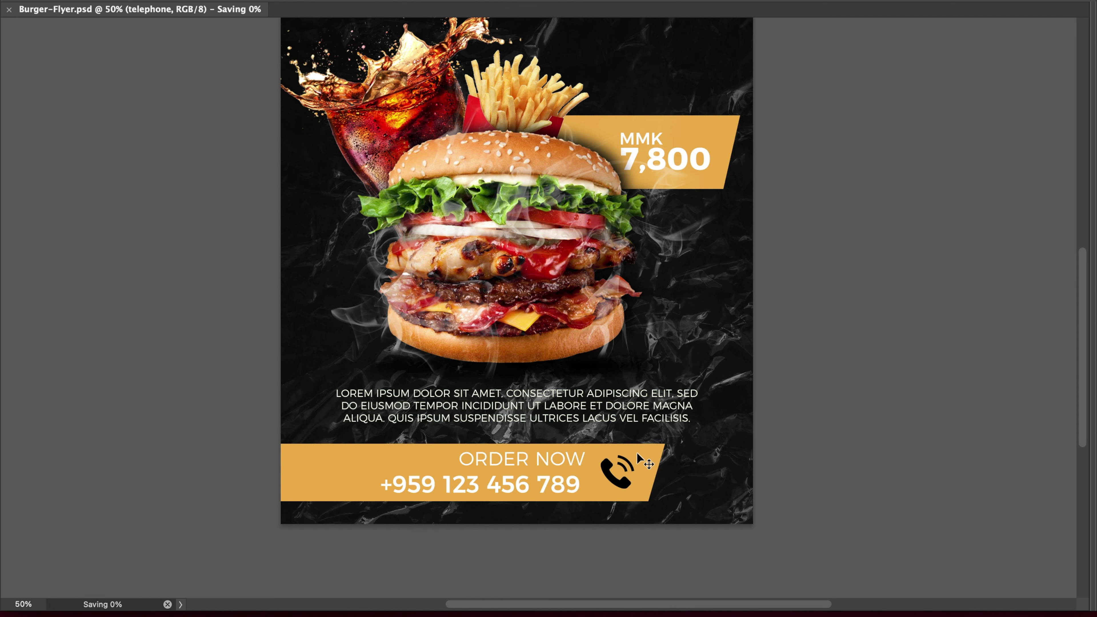
pyautogui.hotkey('ctrl', '-')
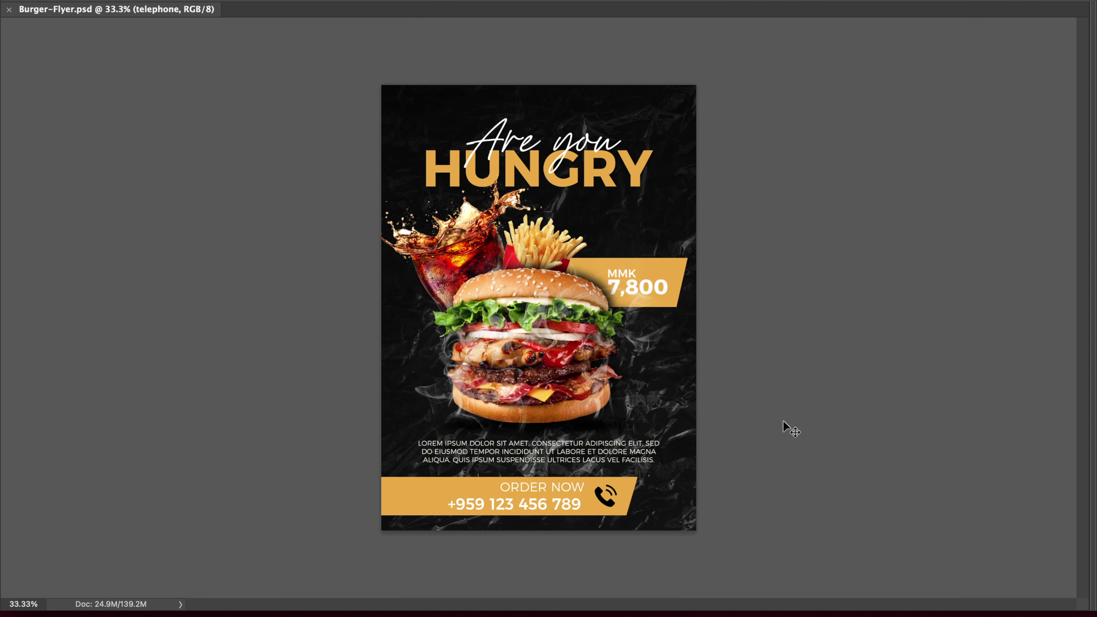
pyautogui.press('f')
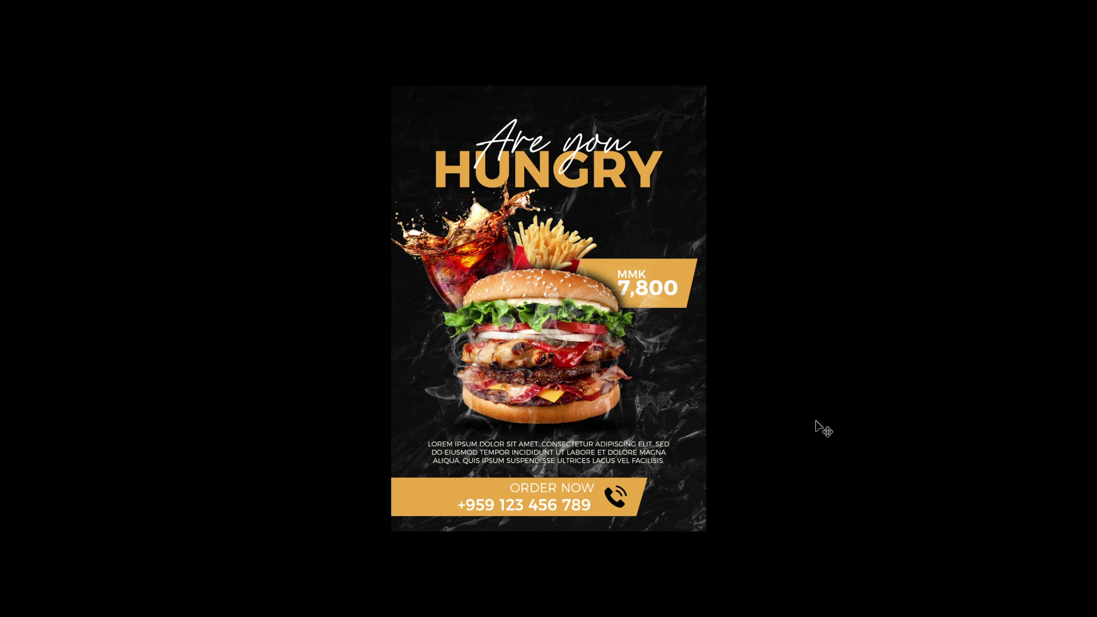
# Give the telephone icon layer a white (ffffff) Color Overlay style
pyautogui.press('Tab')
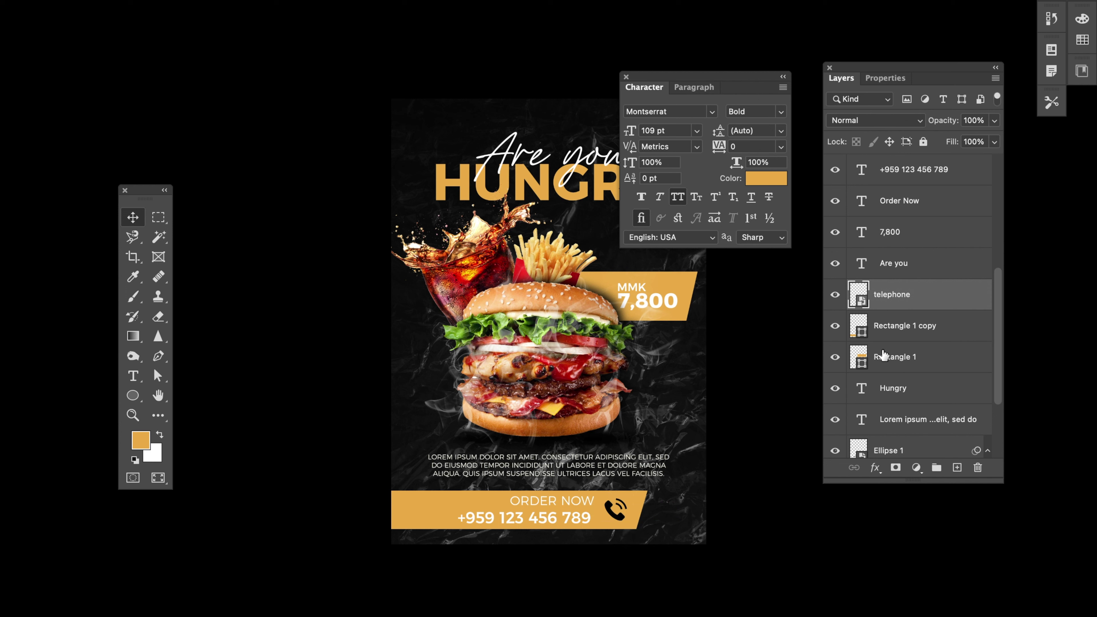
pyautogui.rightClick(902, 296)
pyautogui.click(907, 299)
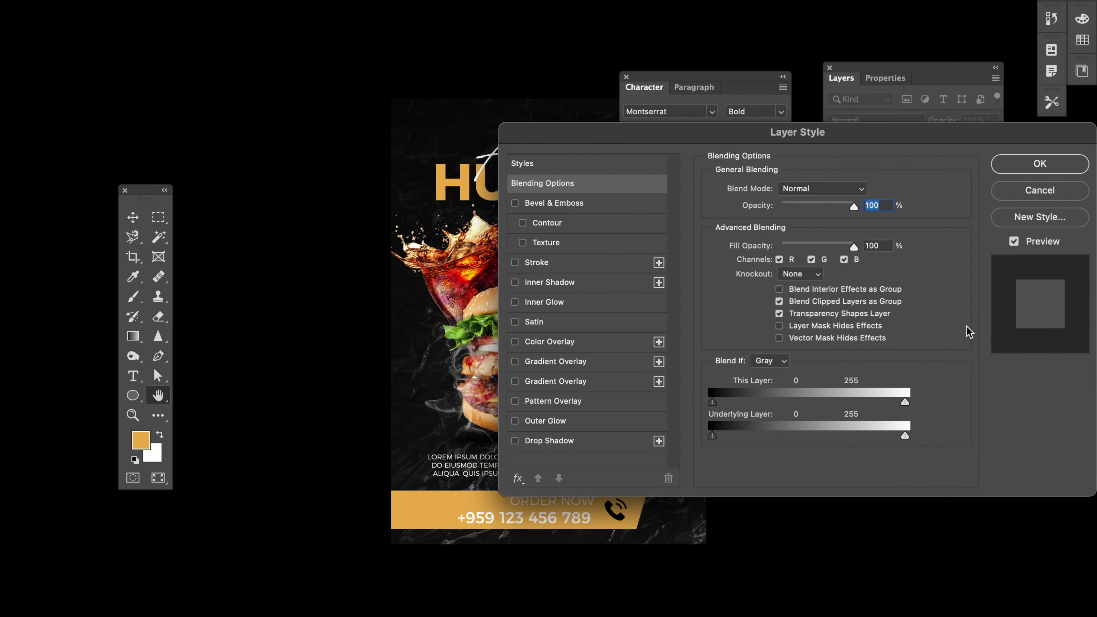
pyautogui.moveTo(802, 130); pyautogui.dragTo(996, 112)
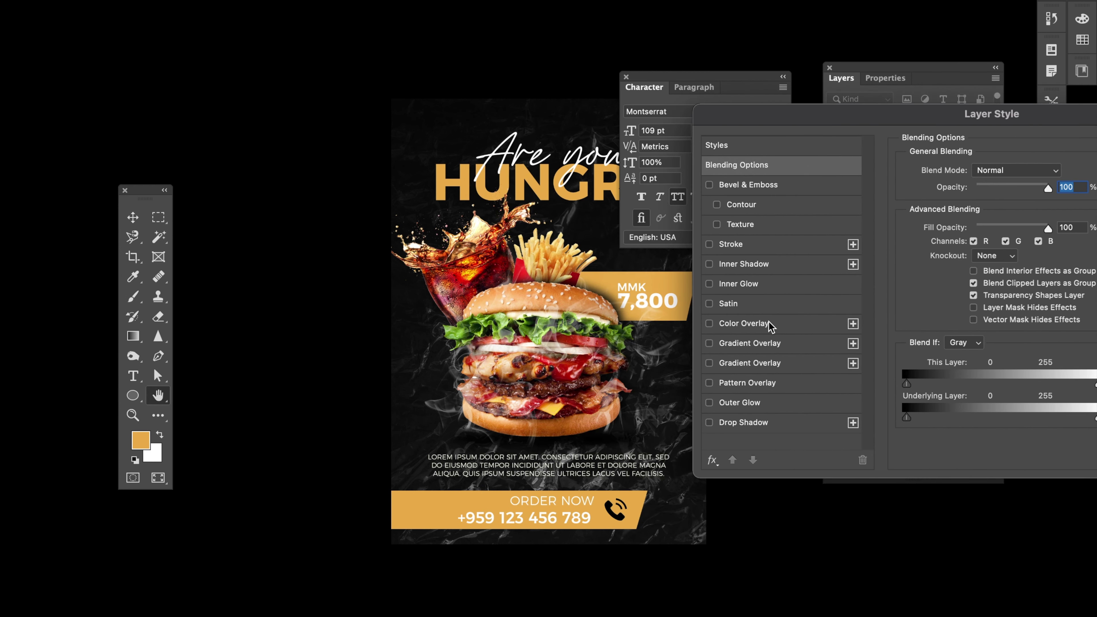
pyautogui.click(809, 328)
pyautogui.click(1053, 179)
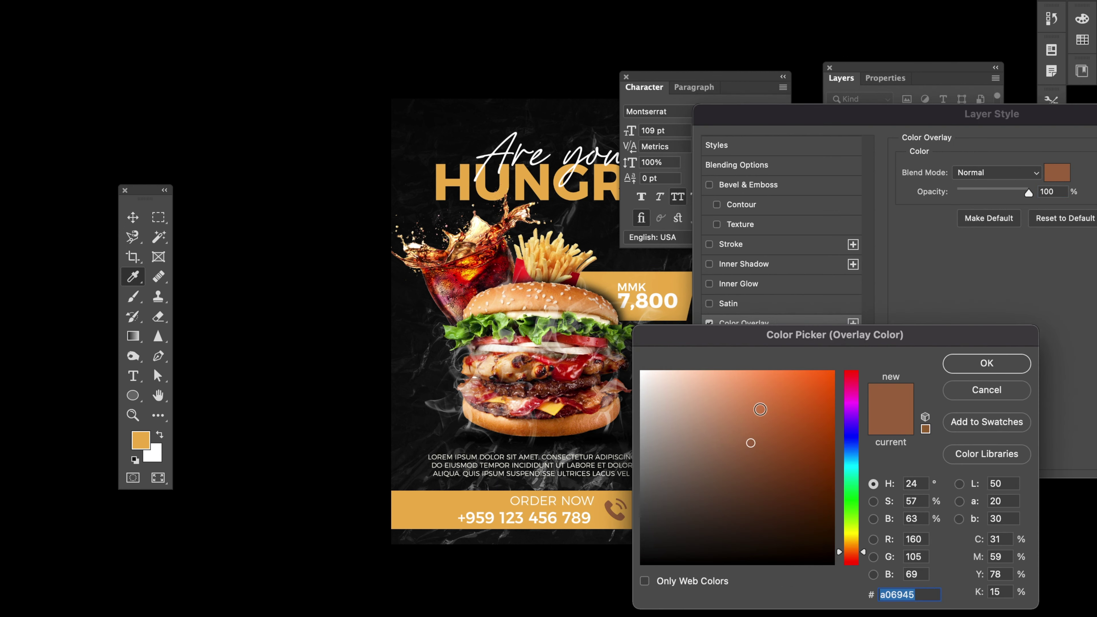
pyautogui.write('ffffff')
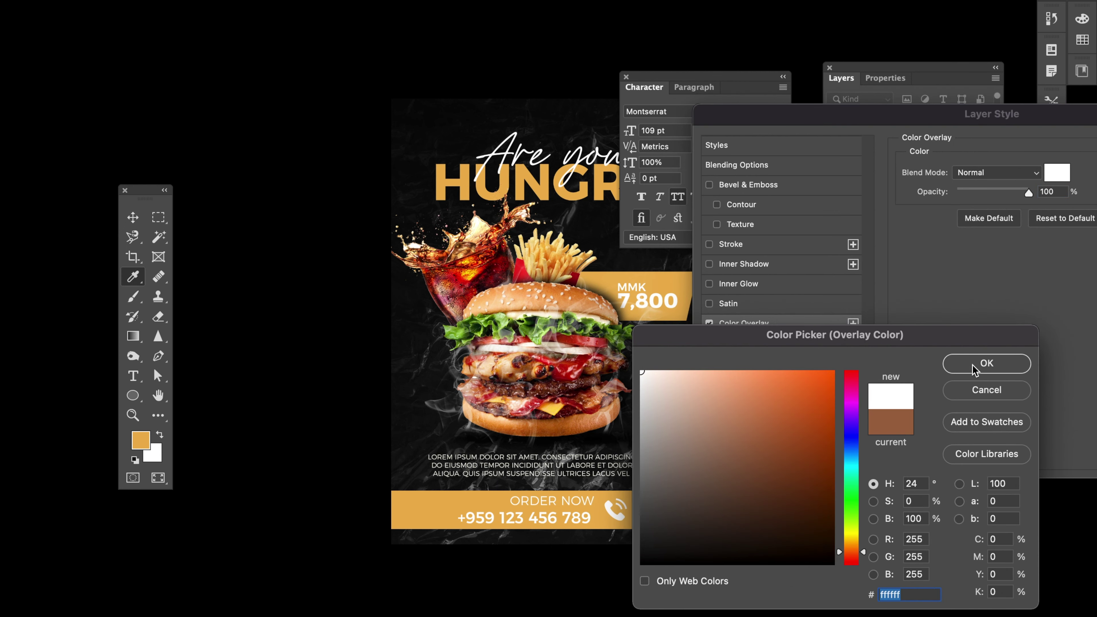
pyautogui.click(974, 369)
pyautogui.press('Return')
# Preview the flyer without panels and toggle the icon's white overlay off
pyautogui.press('Tab')
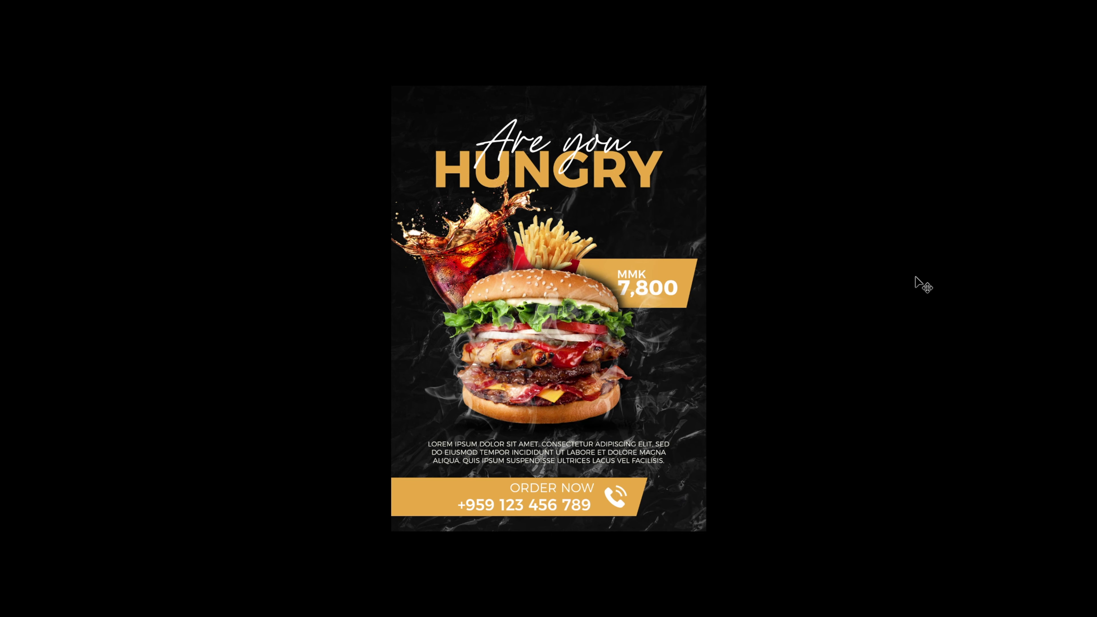
pyautogui.press('Tab')
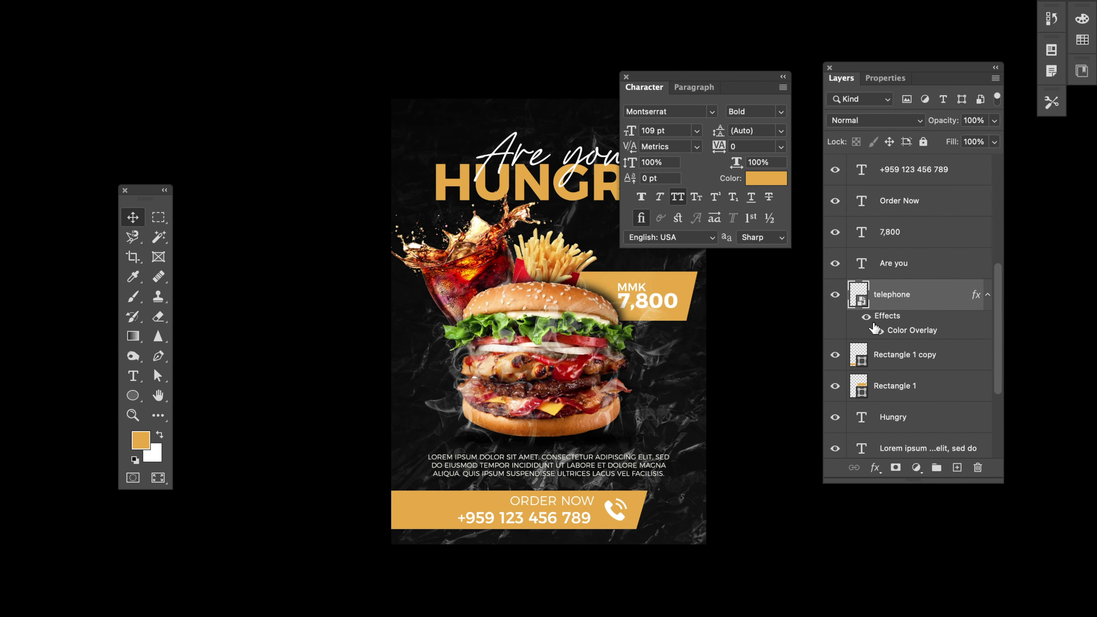
pyautogui.click(867, 319)
pyautogui.click(867, 319)
# Nudge the phone icon left and fine-tune the ORDER NOW letter spacing
pyautogui.press('Tab')
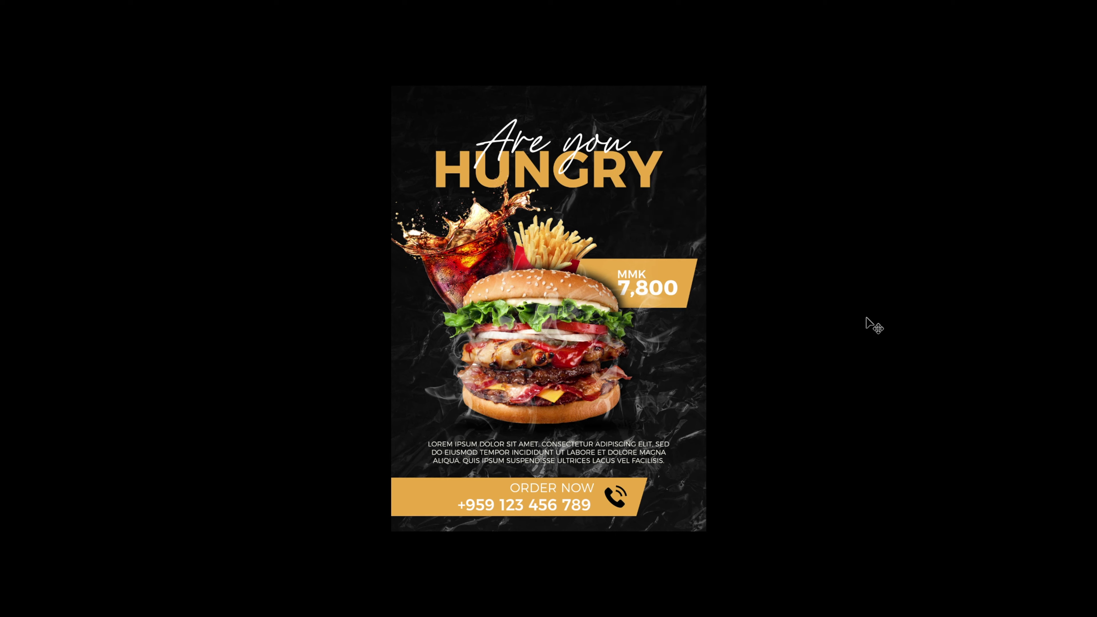
pyautogui.press('Left')
pyautogui.doubleClick(561, 491)
pyautogui.hotkey('alt', 'Right')
pyautogui.hotkey('alt', 'Left')
pyautogui.hotkey('alt', 'Left')
pyautogui.hotkey('alt', 'Left')
pyautogui.hotkey('alt', 'Left')
pyautogui.hotkey('alt', 'Left')
pyautogui.hotkey('ctrl', 'Return')
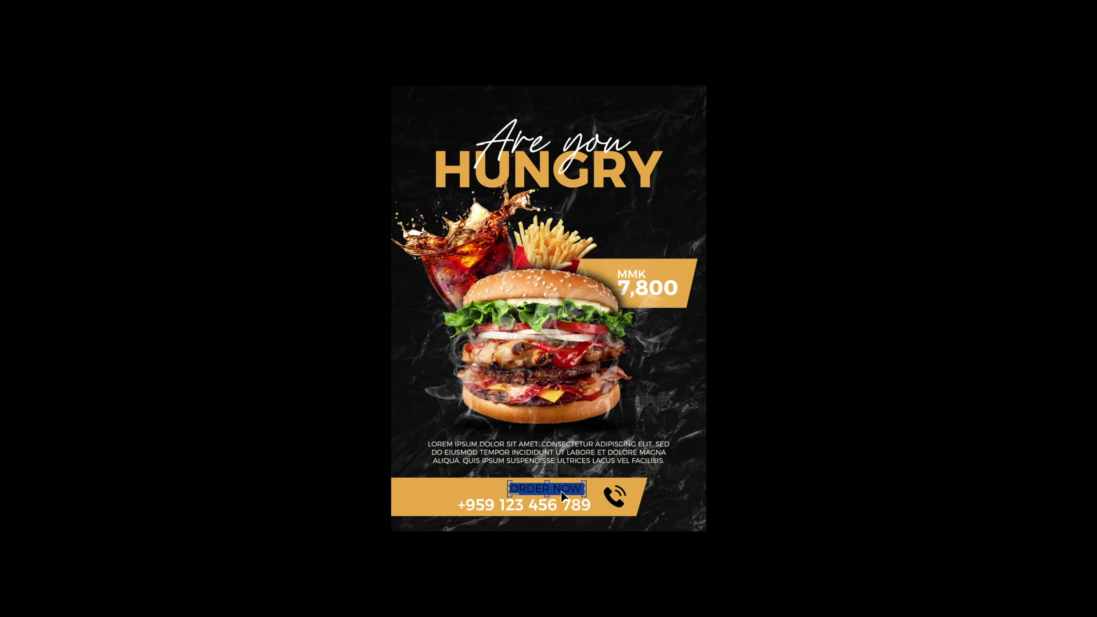
# Zoom in on the lower banner and shift ORDER NOW two nudges right
pyautogui.press('z')
pyautogui.click(562, 491)
pyautogui.press('v')
pyautogui.press('Right')
pyautogui.press('Right')
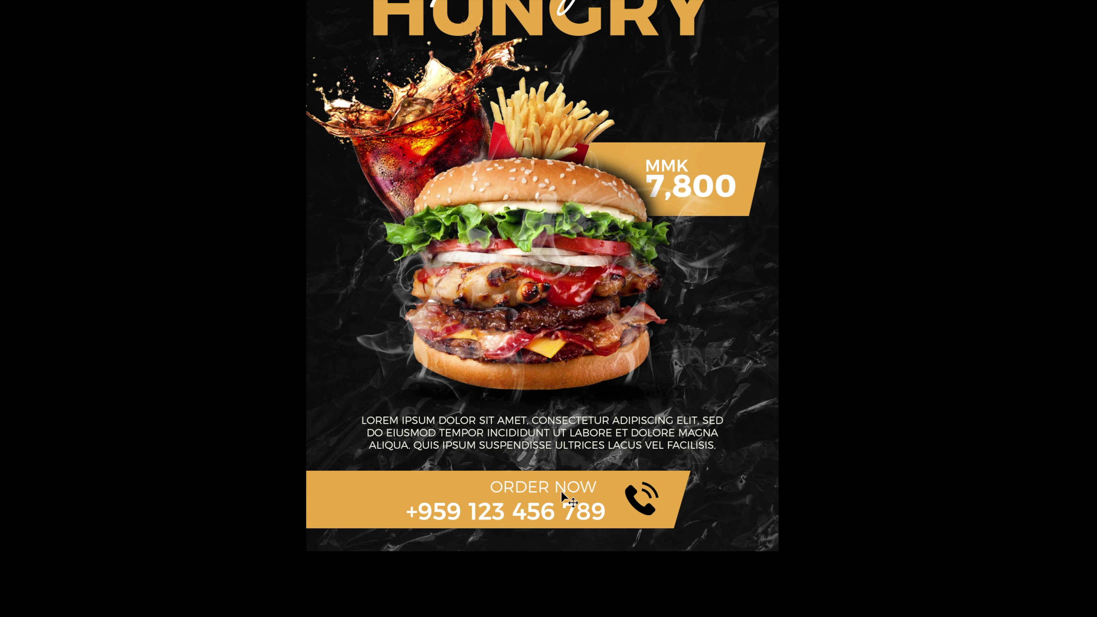
pyautogui.press('Right')
pyautogui.press('Right')
pyautogui.press('Right')
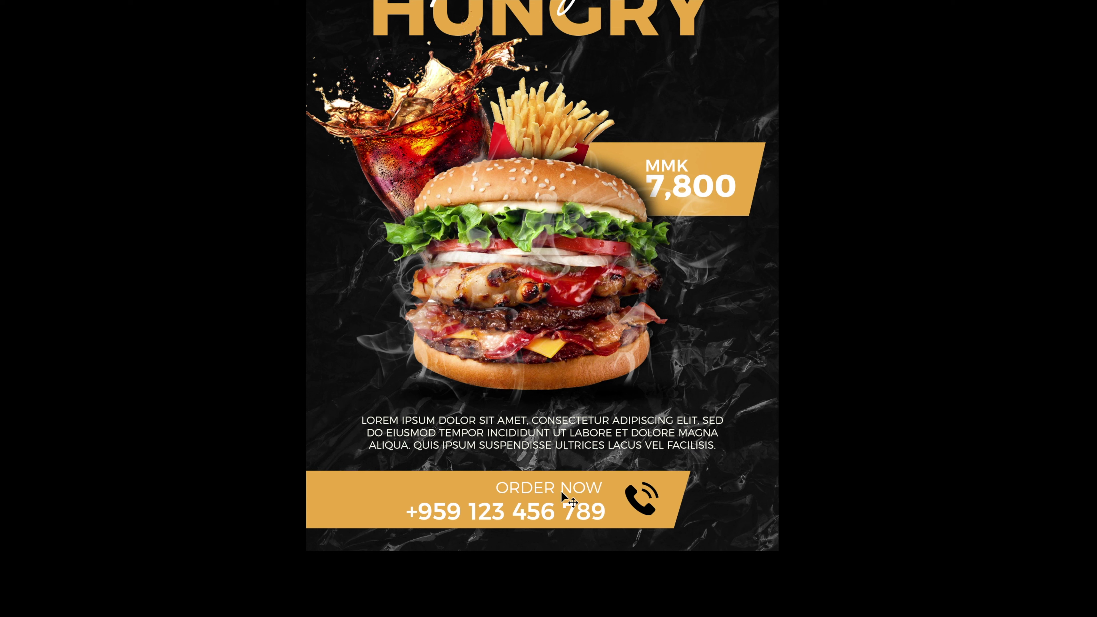
# Nudge the phone number up, and the phone icon left and down
pyautogui.click(568, 509)
pyautogui.press('Up')
pyautogui.press('ctrl')
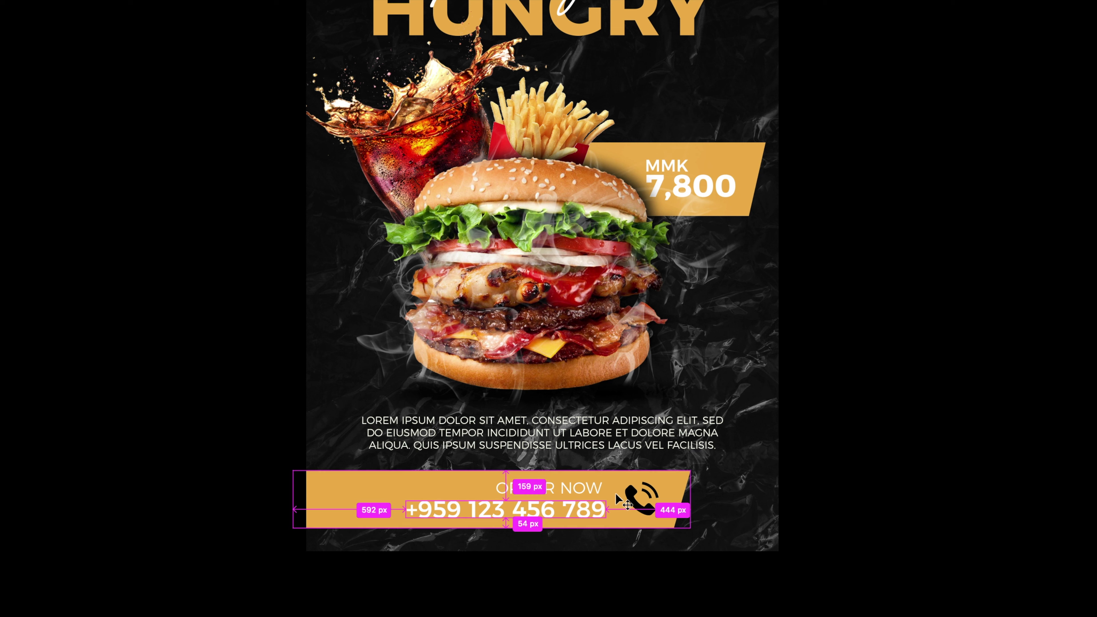
pyautogui.press('Left')
pyautogui.press('Left')
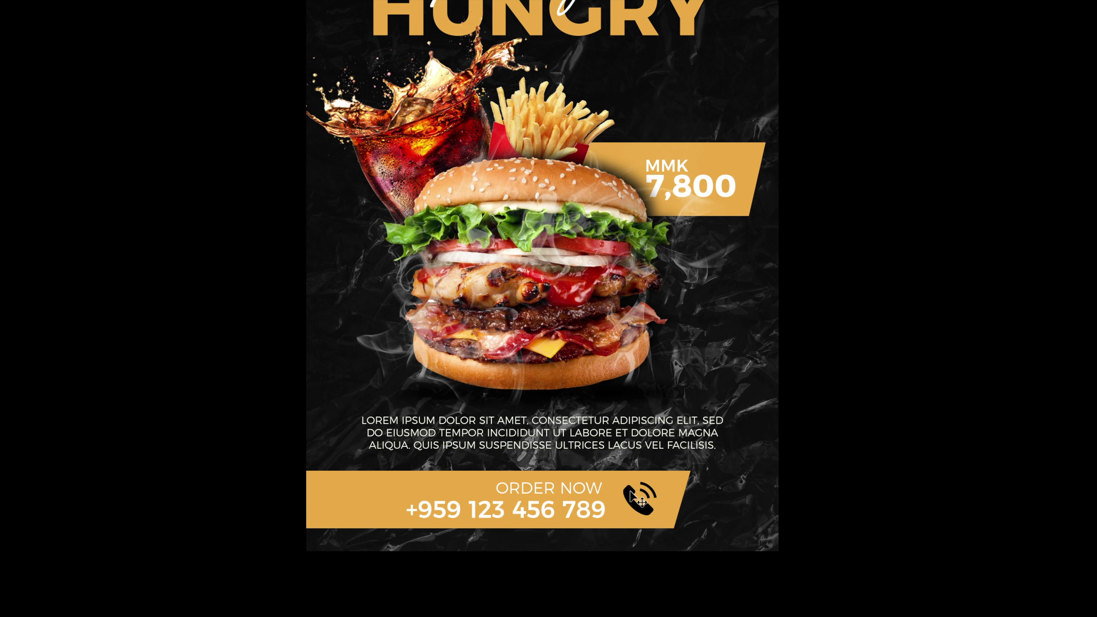
pyautogui.press('Down')
pyautogui.press('Down')
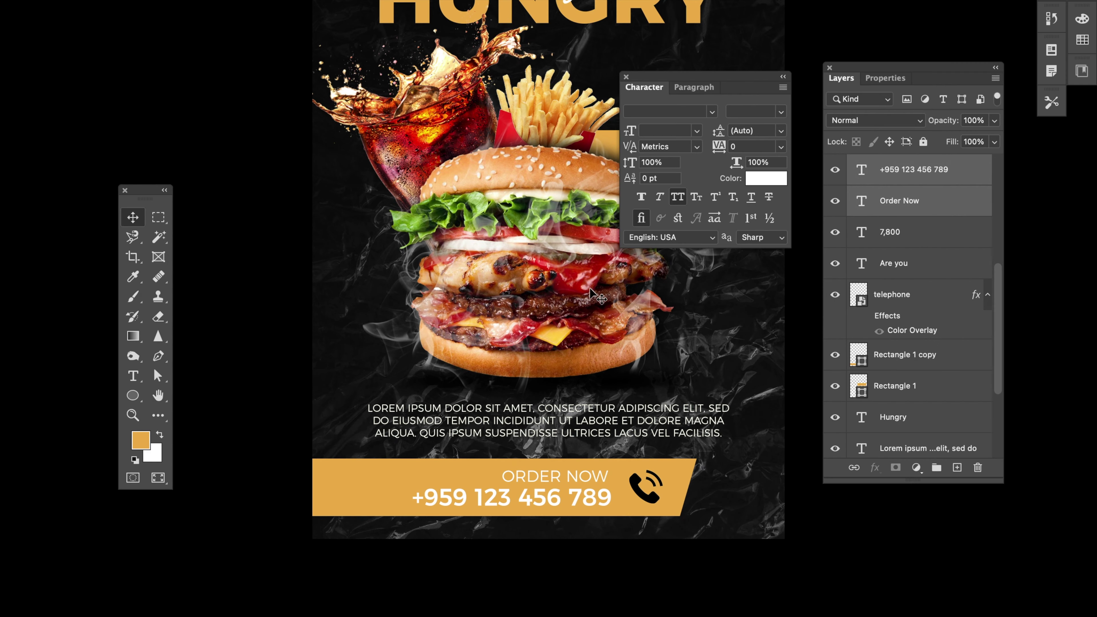
# Add a black Drop Shadow to the 7,800 price layer
pyautogui.moveTo(504, 338); pyautogui.dragTo(371, 398)
pyautogui.click(702, 374)
pyautogui.click(600, 242)
pyautogui.rightClick(896, 229)
pyautogui.click(914, 237)
pyautogui.moveTo(657, 124); pyautogui.dragTo(751, 124)
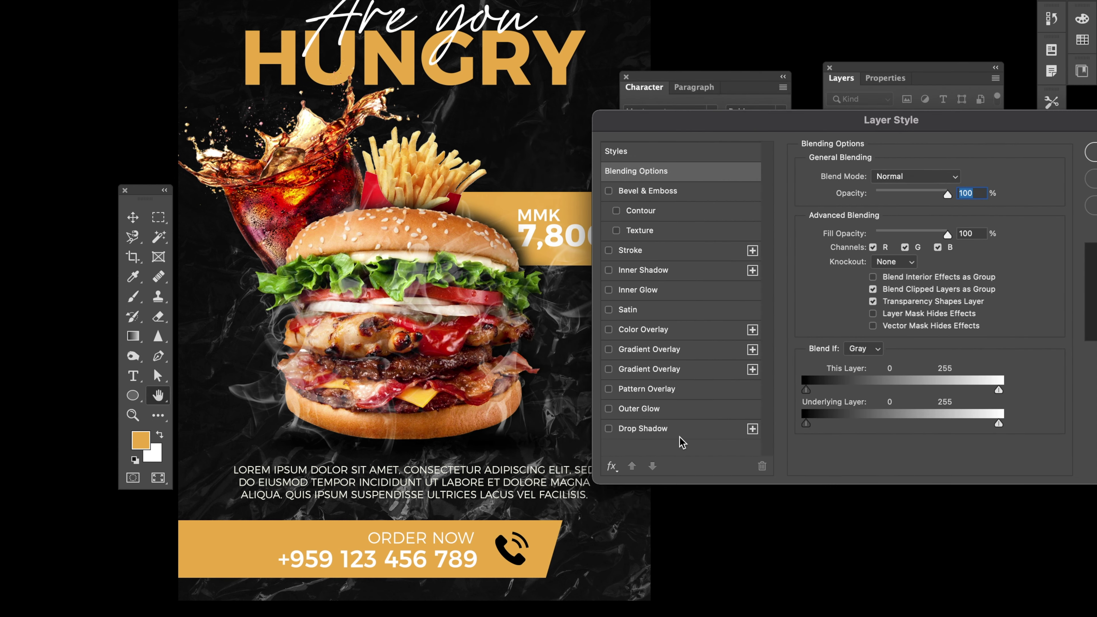
pyautogui.click(652, 430)
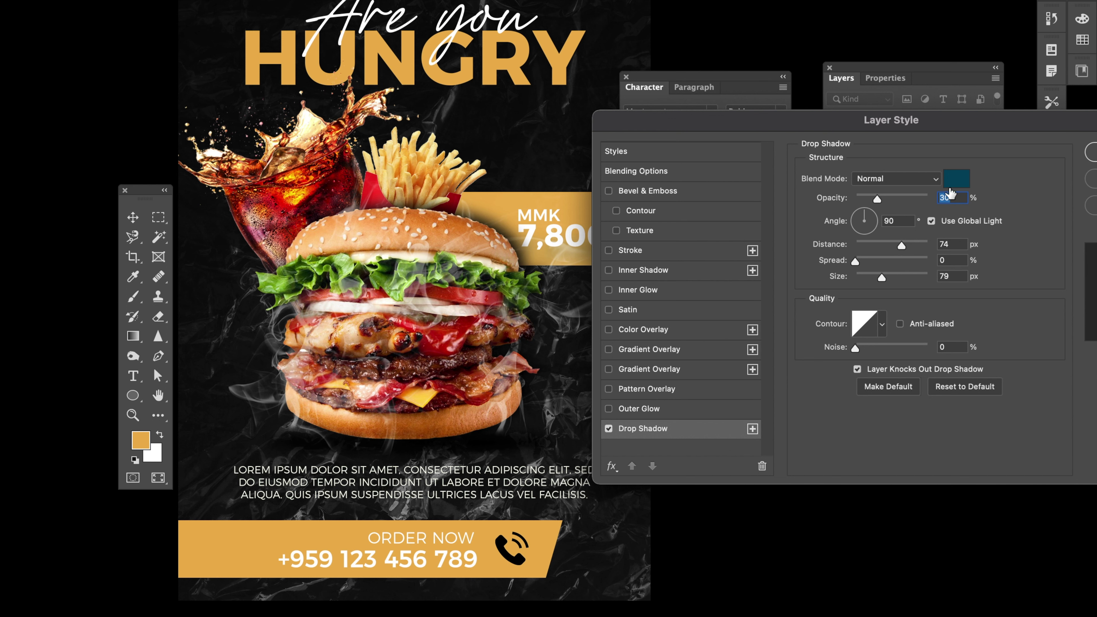
pyautogui.click(956, 181)
pyautogui.click(832, 562)
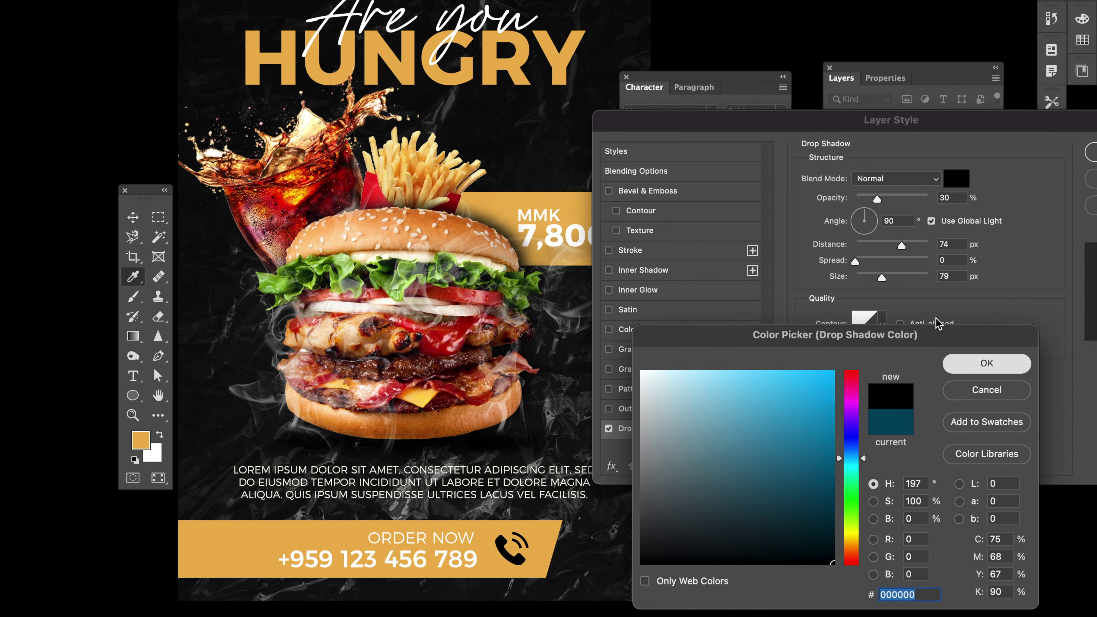
pyautogui.press('Return')
# Set the shadow to 46% opacity, 3 px distance and 4 px size
pyautogui.moveTo(877, 199); pyautogui.dragTo(888, 199)
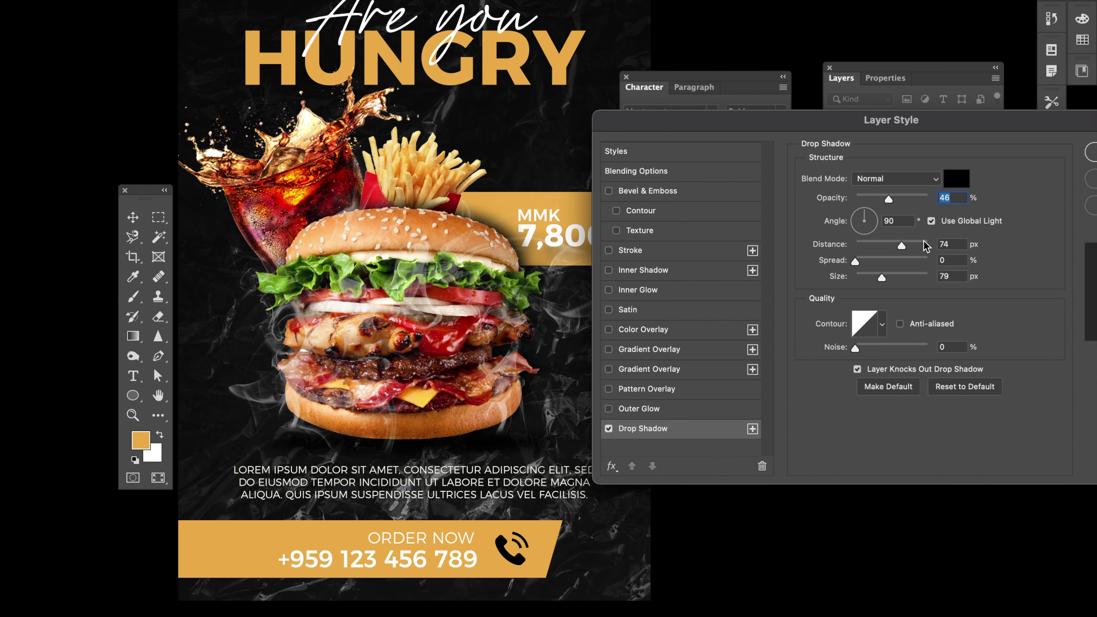
pyautogui.moveTo(824, 245); pyautogui.dragTo(795, 245)
pyautogui.click(944, 277)
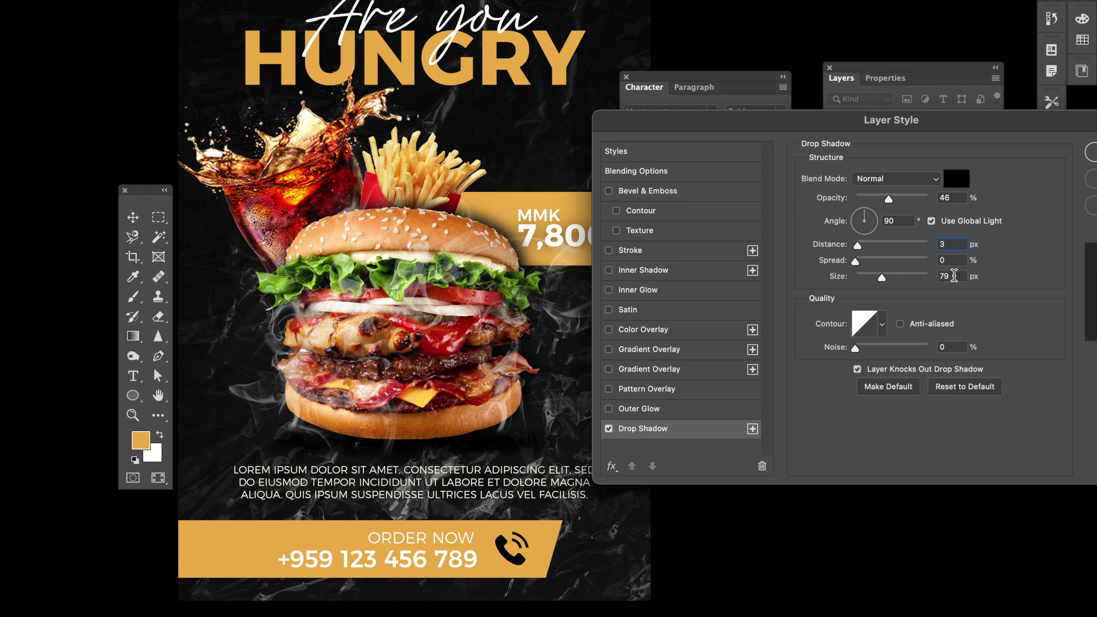
pyautogui.write('4')
pyautogui.press('Tab')
# Fine-tune the price shadow to a 4 px distance and 3 px size
pyautogui.moveTo(734, 130); pyautogui.dragTo(840, 142)
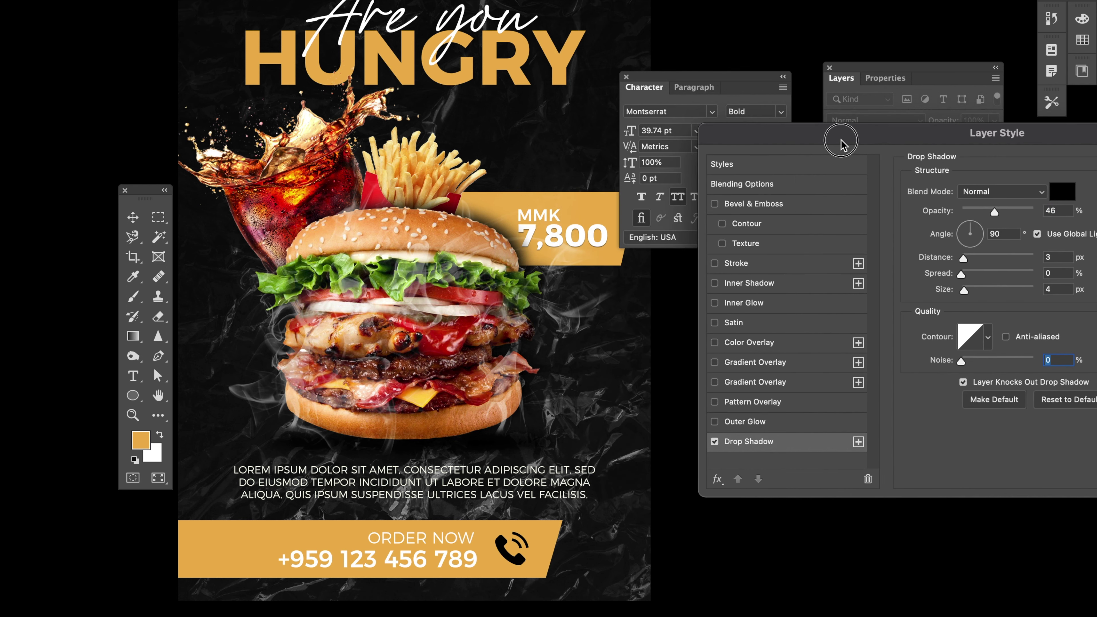
pyautogui.click(1057, 255)
pyautogui.press('Up')
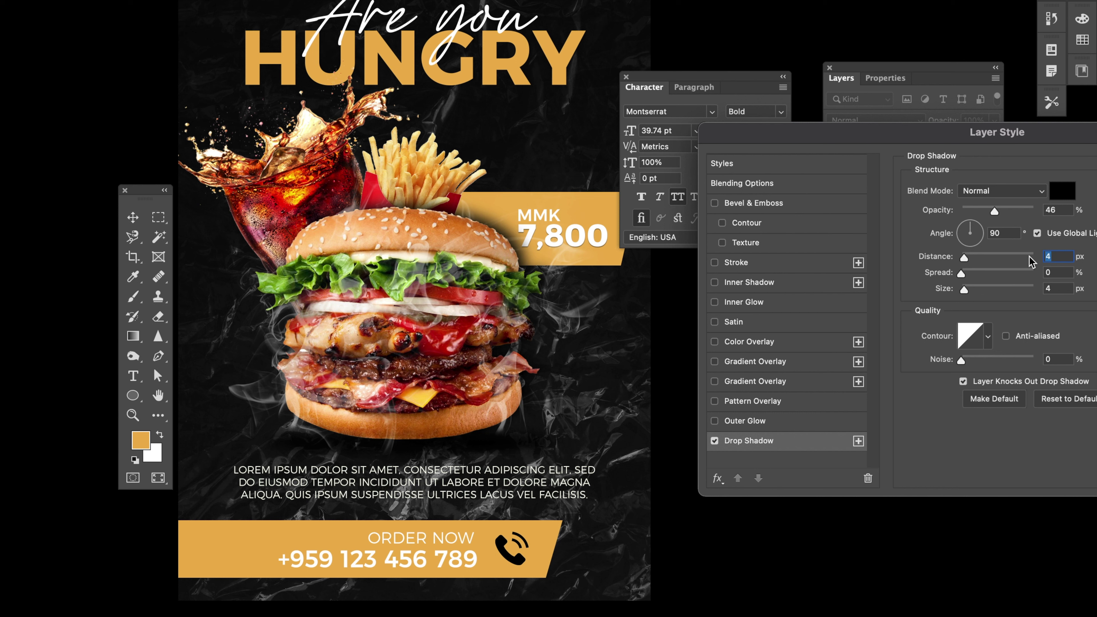
pyautogui.press('Up')
pyautogui.press('Up')
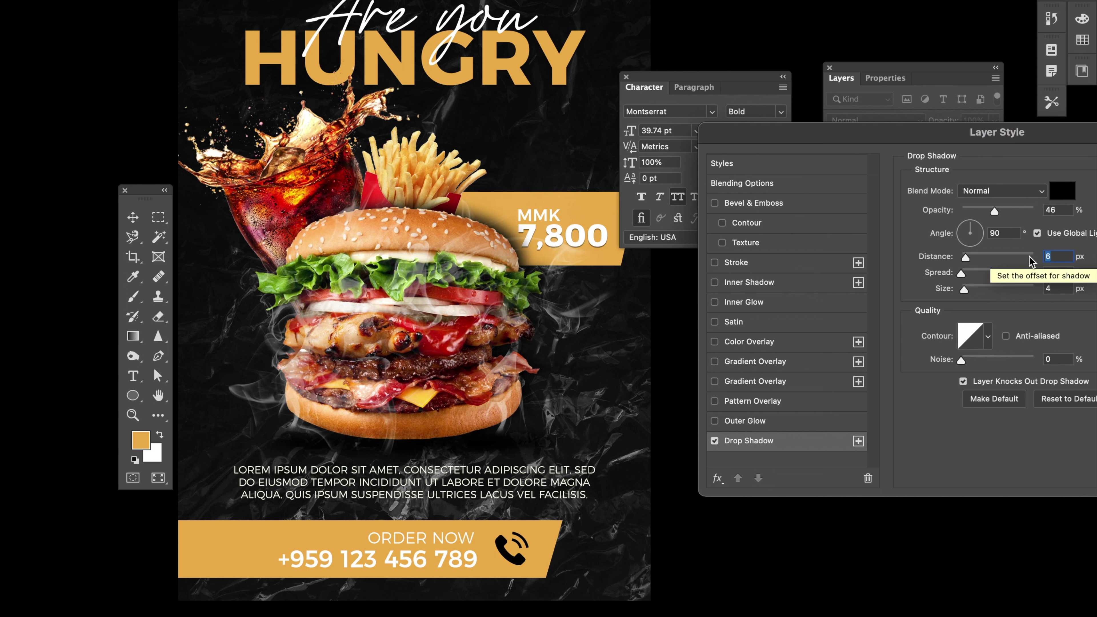
pyautogui.press('Tab')
pyautogui.press('Tab')
pyautogui.press('Up')
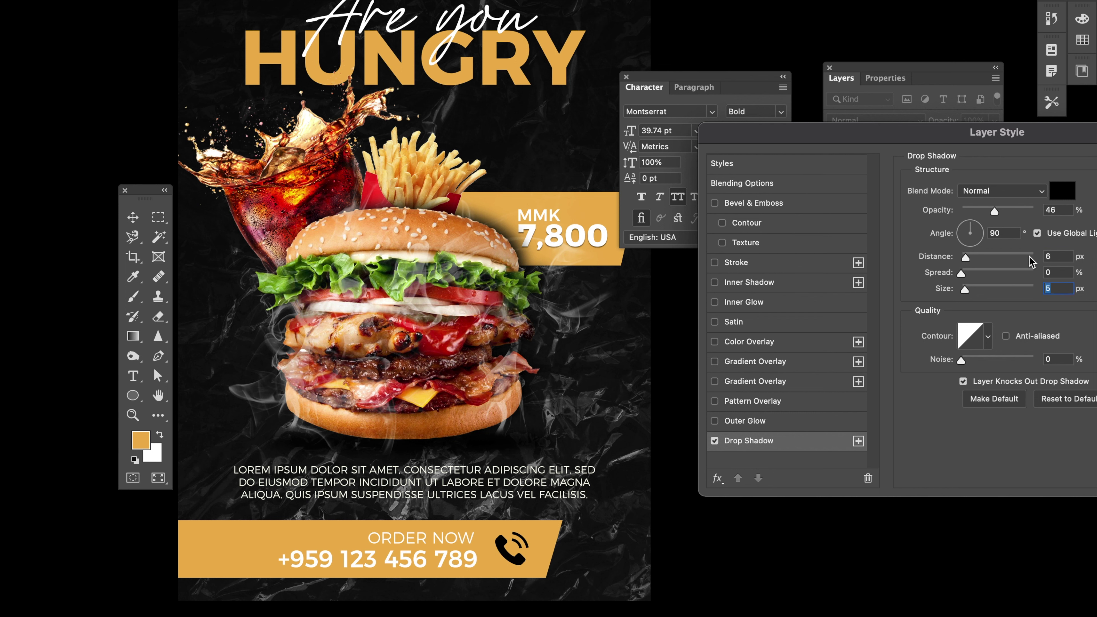
pyautogui.hotkey('shift', 'Tab')
pyautogui.press('Down')
pyautogui.press('Down')
pyautogui.press('Up')
pyautogui.press('Tab')
pyautogui.press('Down')
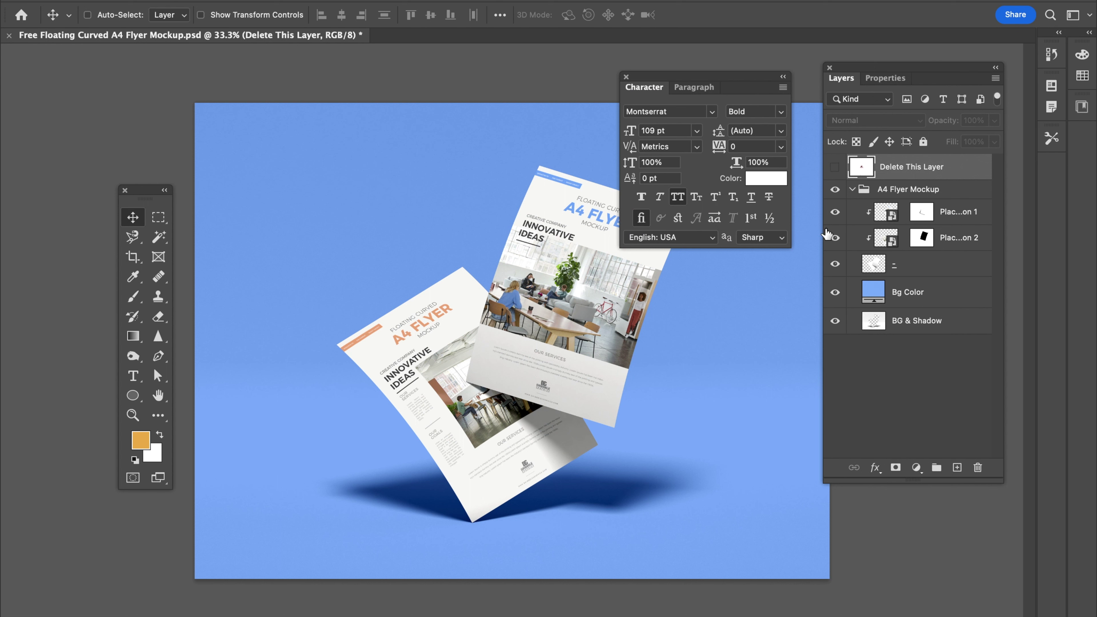
# Close the Character panel and widen the Layers panel to read layer names
pyautogui.moveTo(822, 229); pyautogui.dragTo(795, 236)
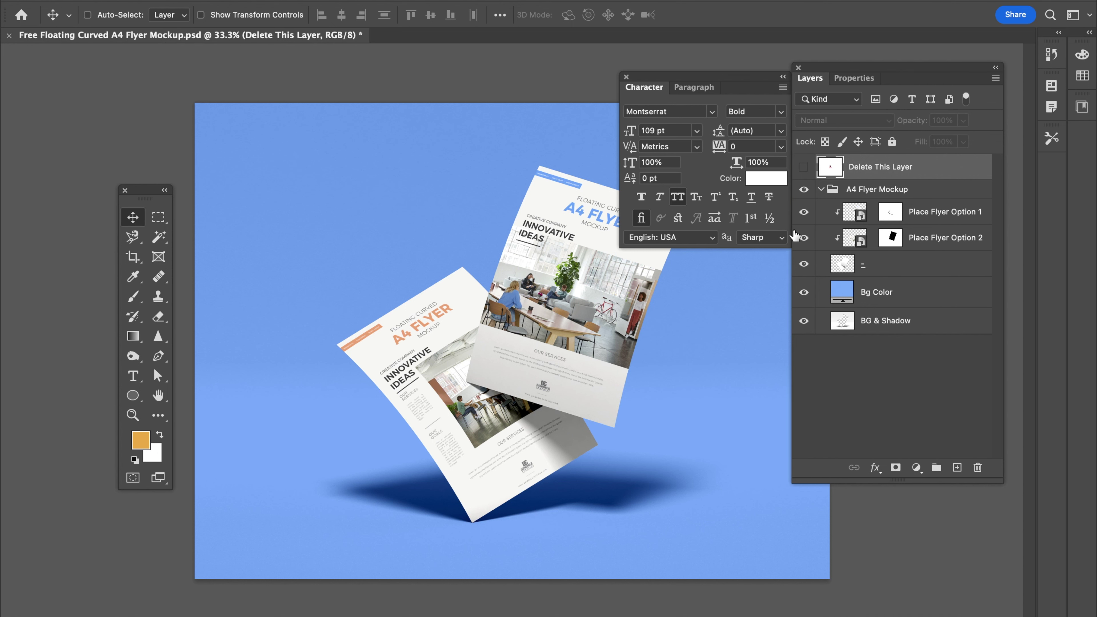
pyautogui.click(627, 77)
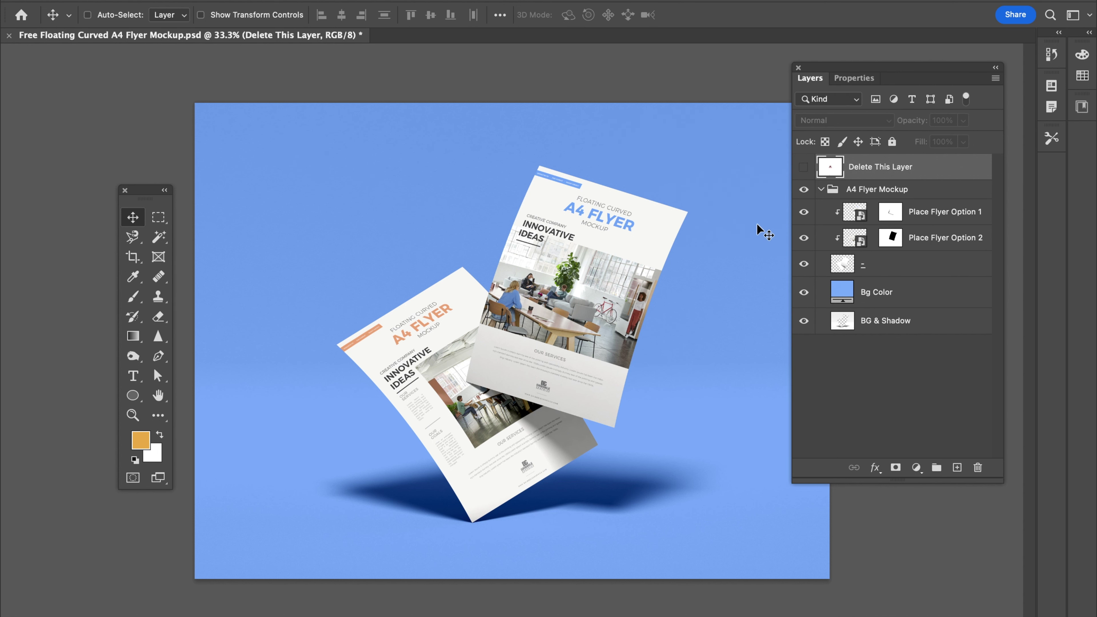
pyautogui.moveTo(791, 245); pyautogui.dragTo(702, 245)
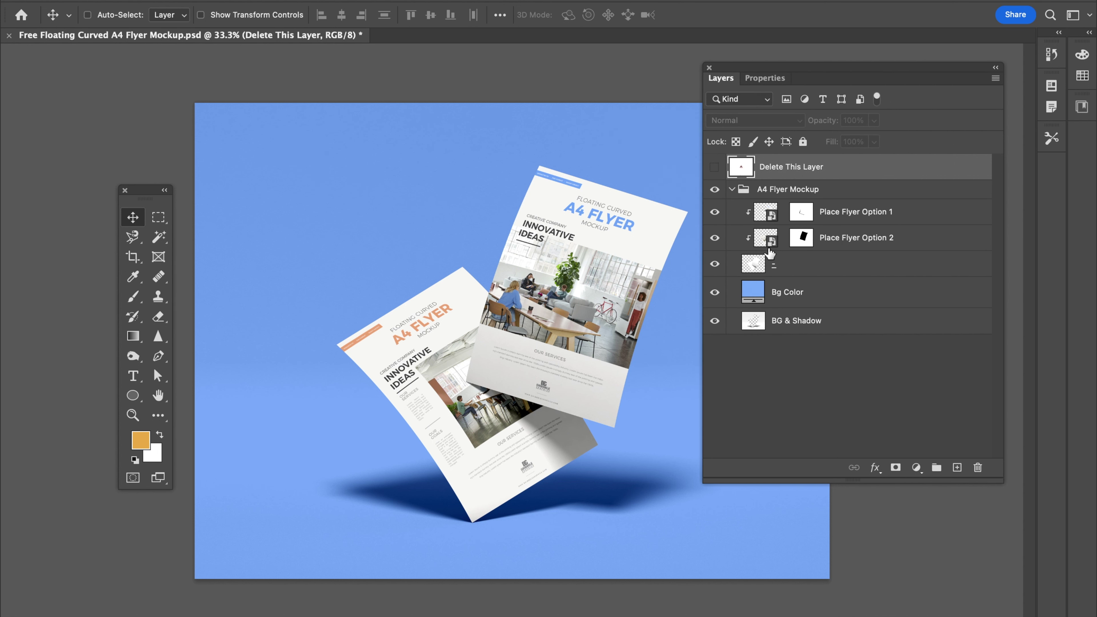
# Toggle the flyer layers' visibility, then try a deep blue Bg Color and cancel it
pyautogui.click(715, 212)
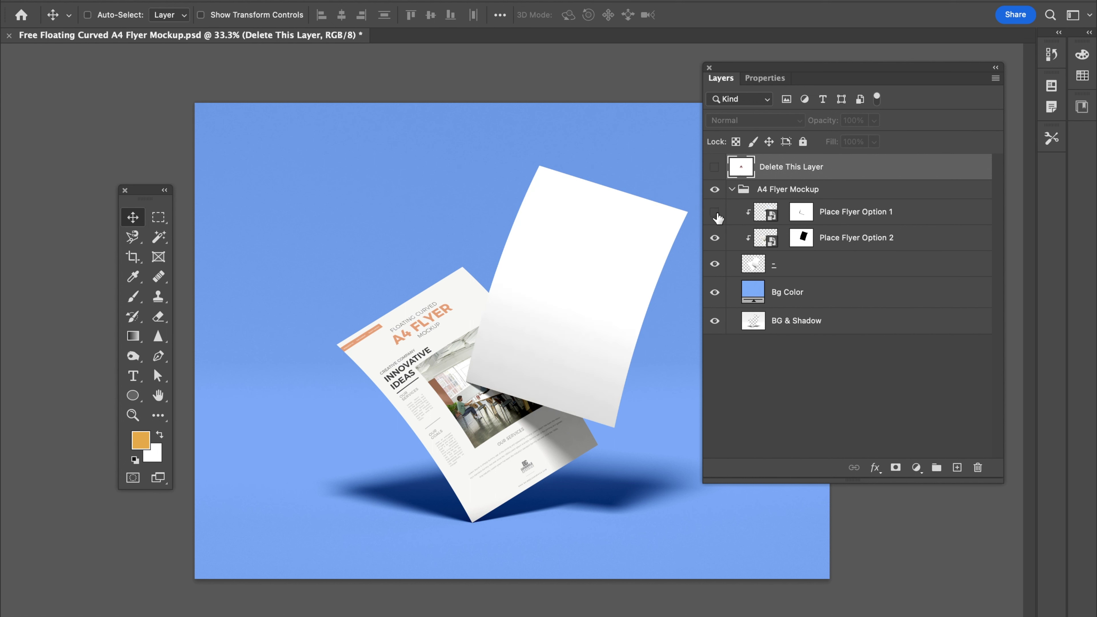
pyautogui.click(715, 239)
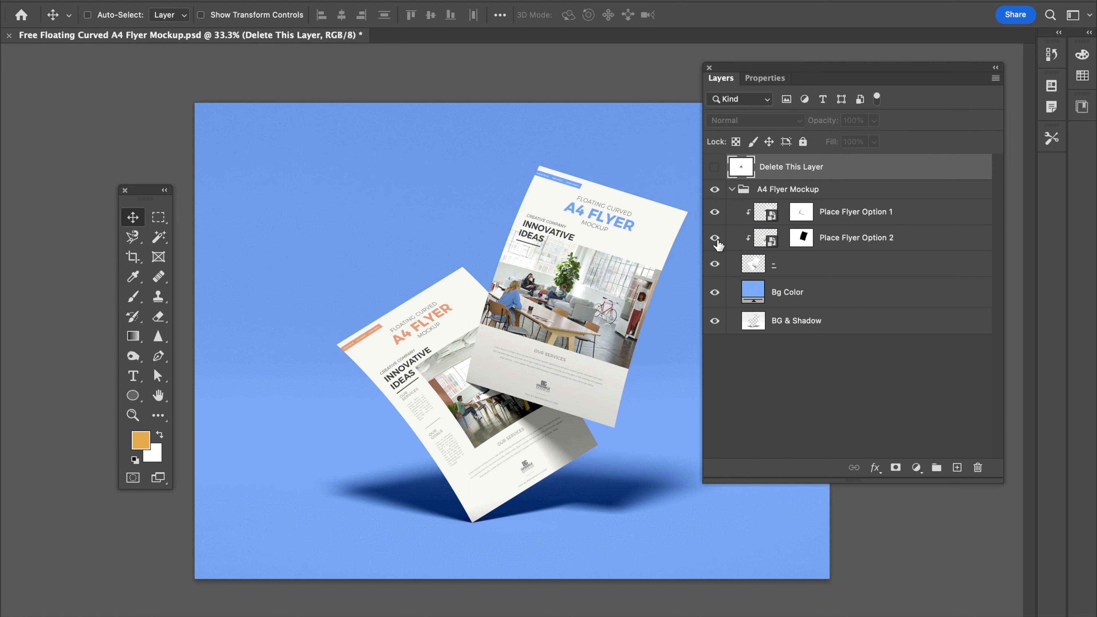
pyautogui.doubleClick(756, 294)
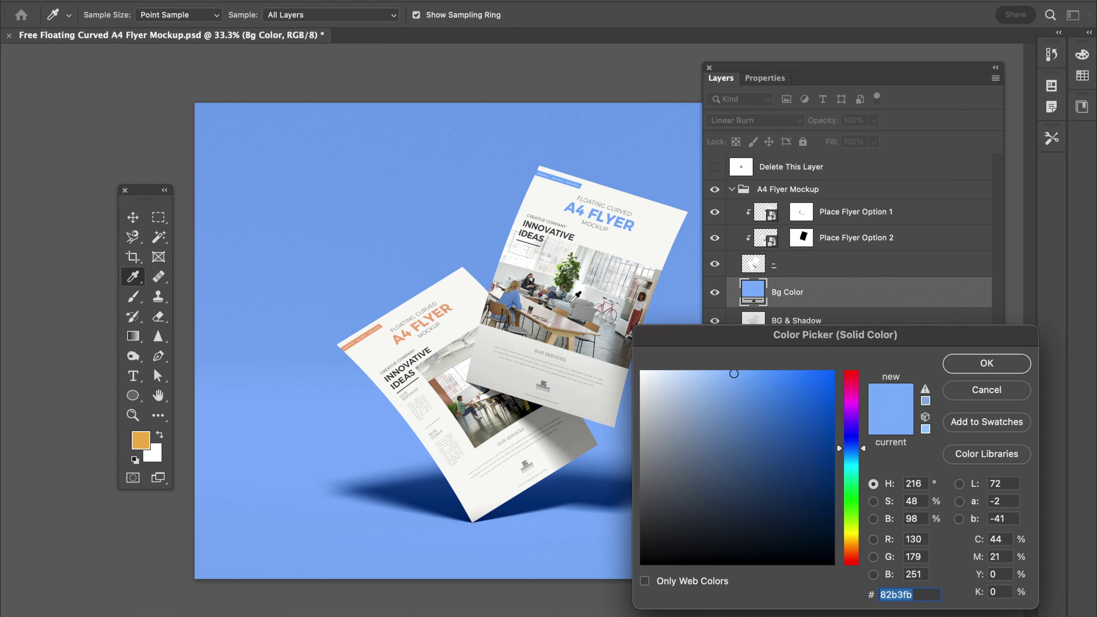
pyautogui.moveTo(751, 451); pyautogui.dragTo(798, 410)
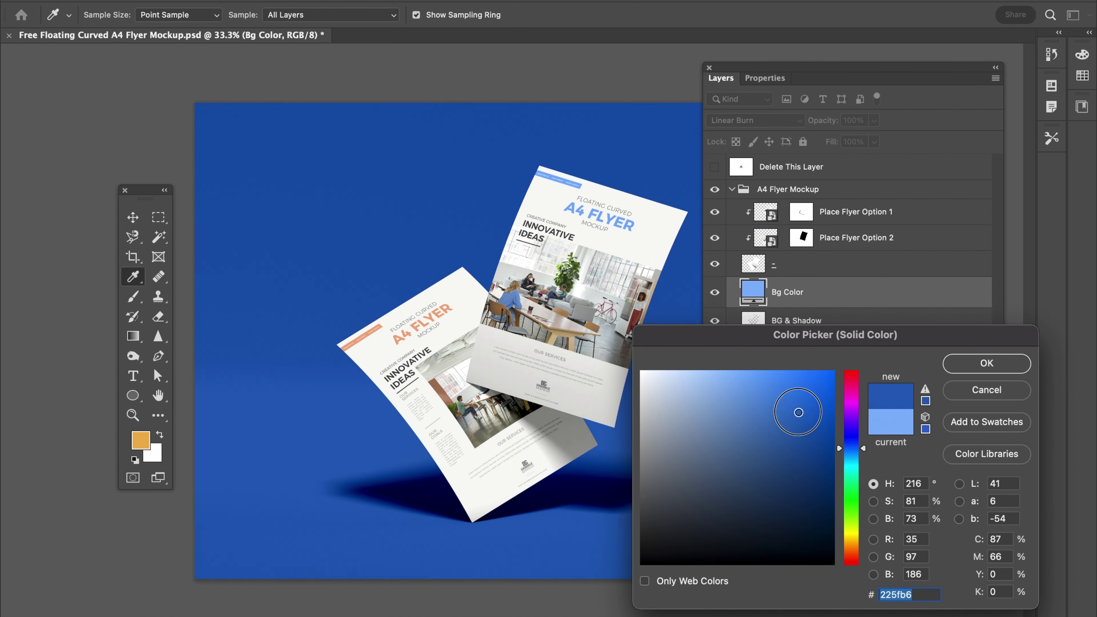
pyautogui.press('Escape')
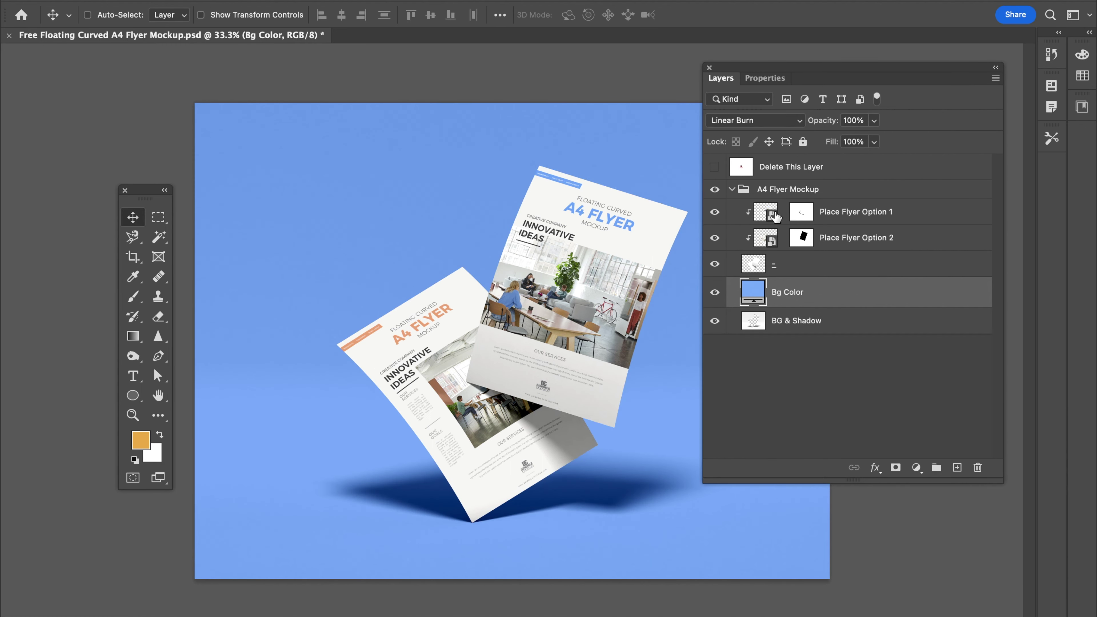
# Place Burger-Flyer copy.png into the front flyer smart object, save and close it
pyautogui.doubleClick(773, 218)
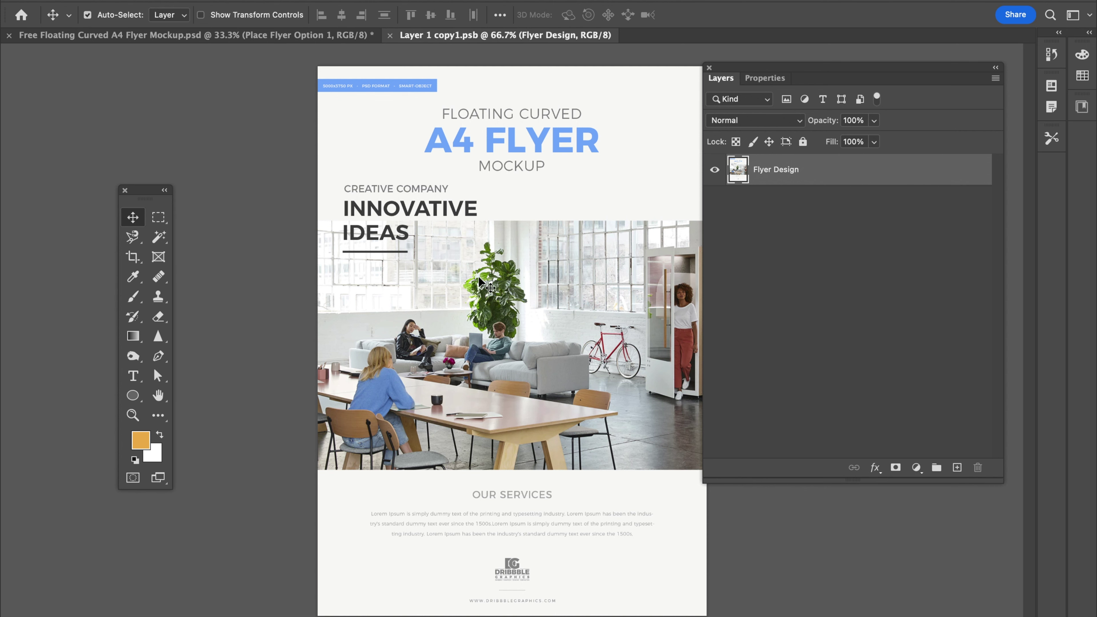
pyautogui.press('super+Tab')
pyautogui.click(346, 308)
pyautogui.click(405, 316)
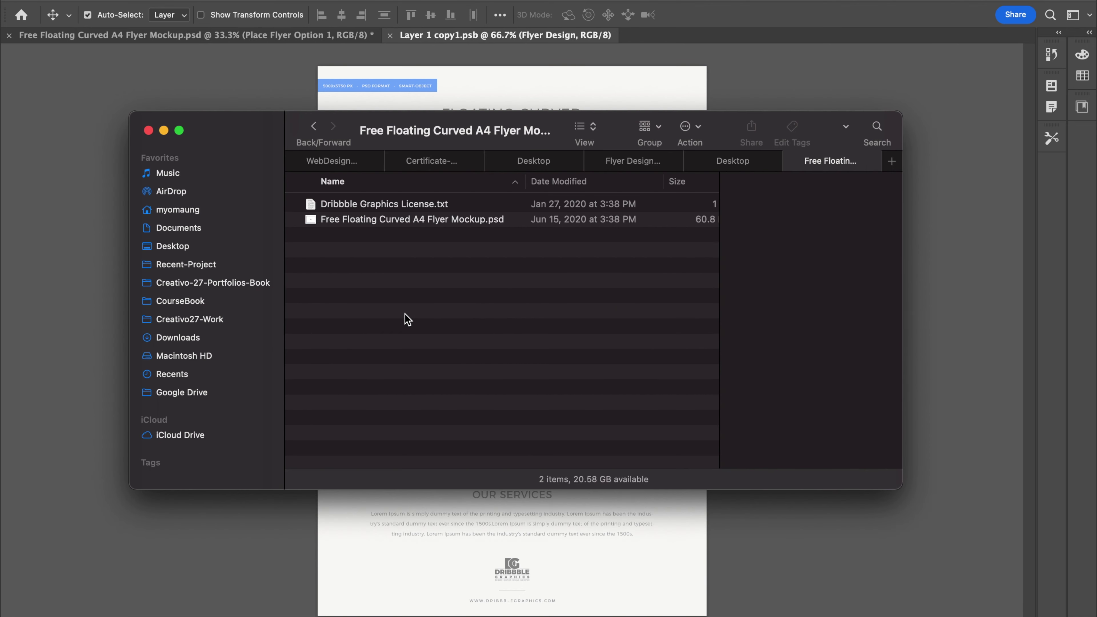
pyautogui.press('super+Up')
pyautogui.press('super+Up')
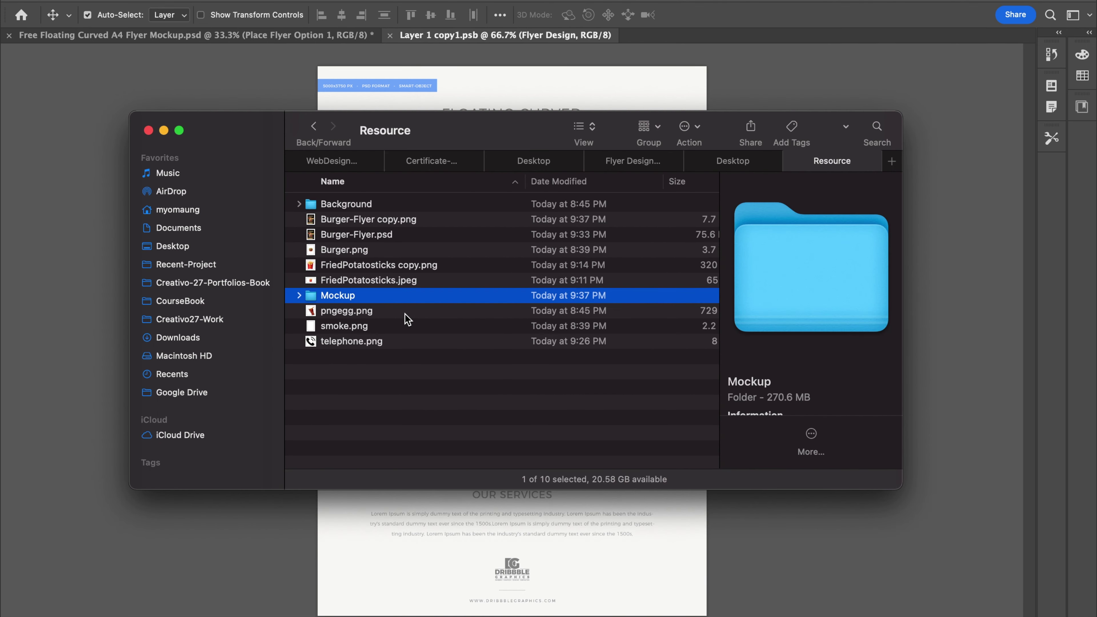
pyautogui.click(384, 220)
pyautogui.moveTo(396, 219); pyautogui.dragTo(520, 256)
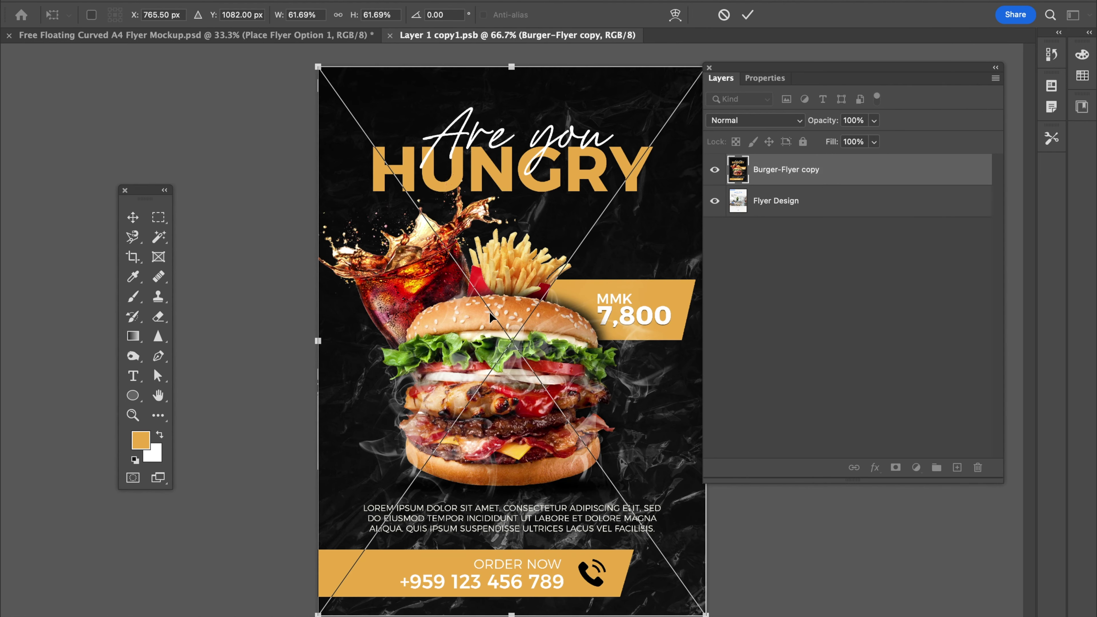
pyautogui.press('Return')
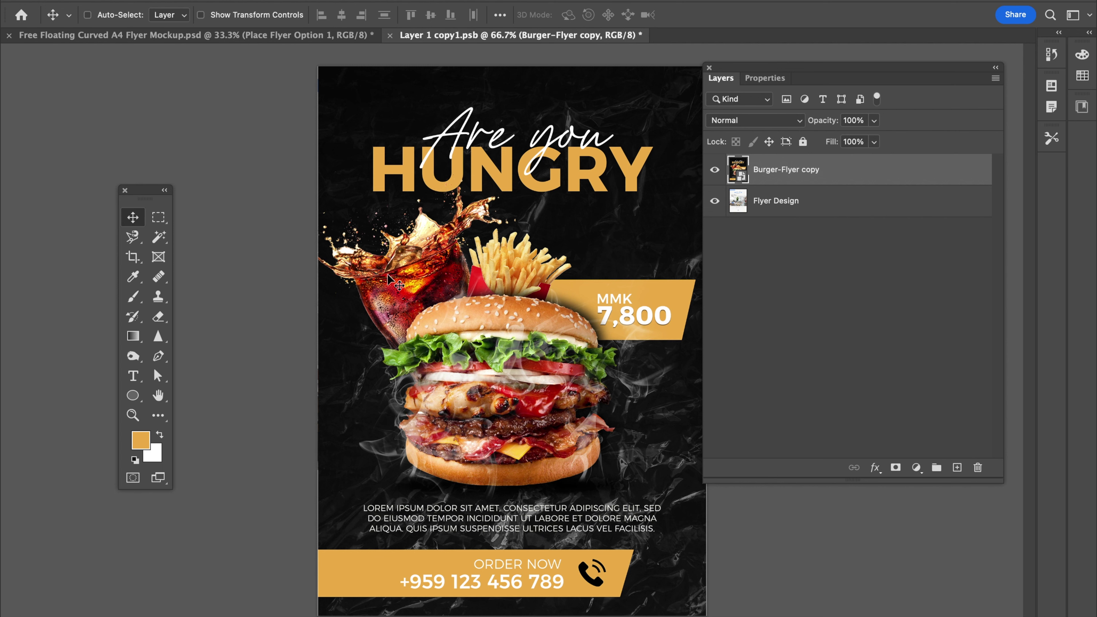
pyautogui.click(130, 0)
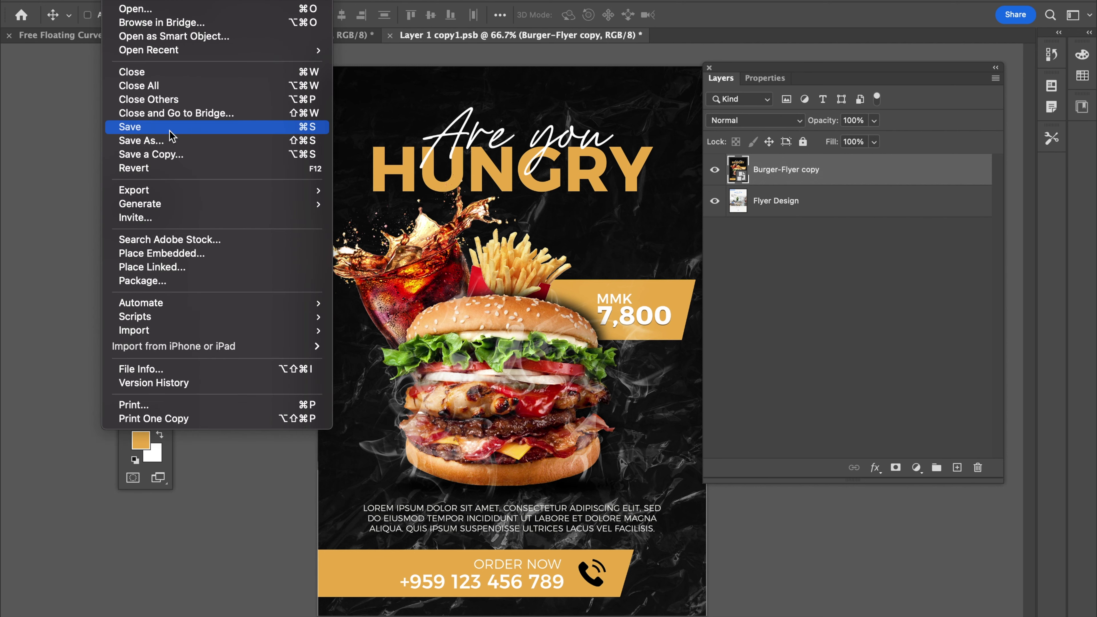
pyautogui.click(181, 127)
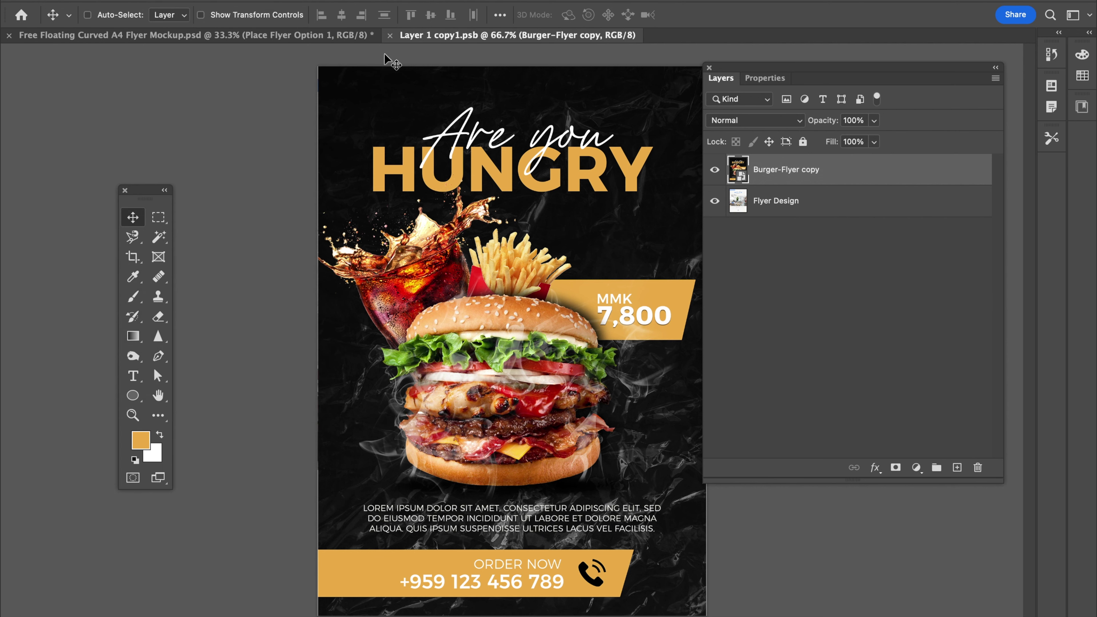
pyautogui.click(390, 35)
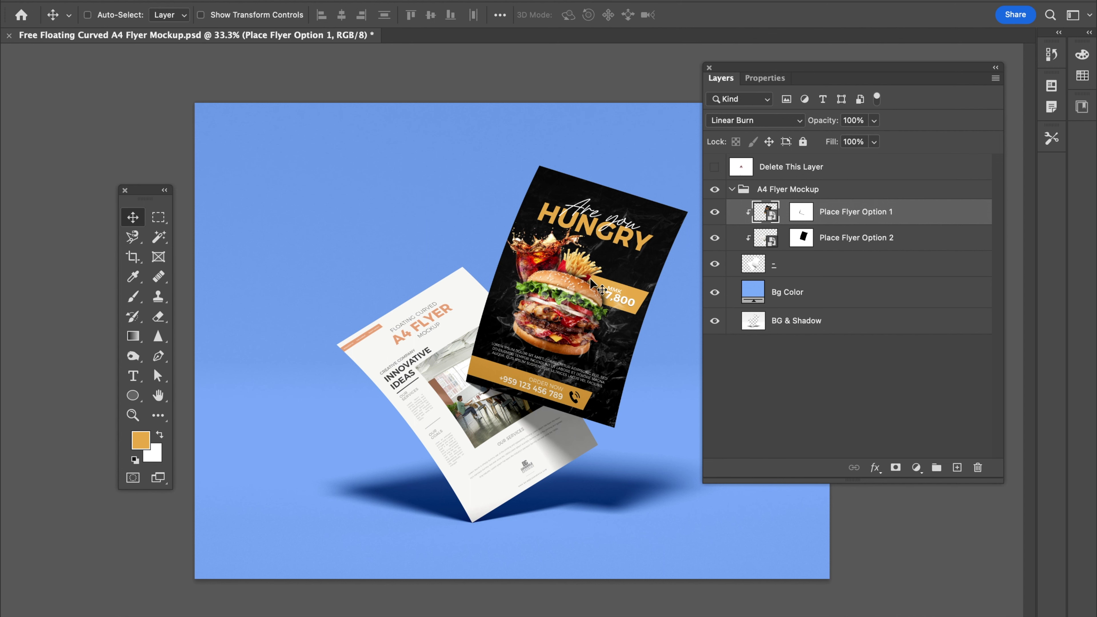
# Place Burger-Flyer copy.png into the back flyer smart object, save and close it
pyautogui.doubleClick(771, 242)
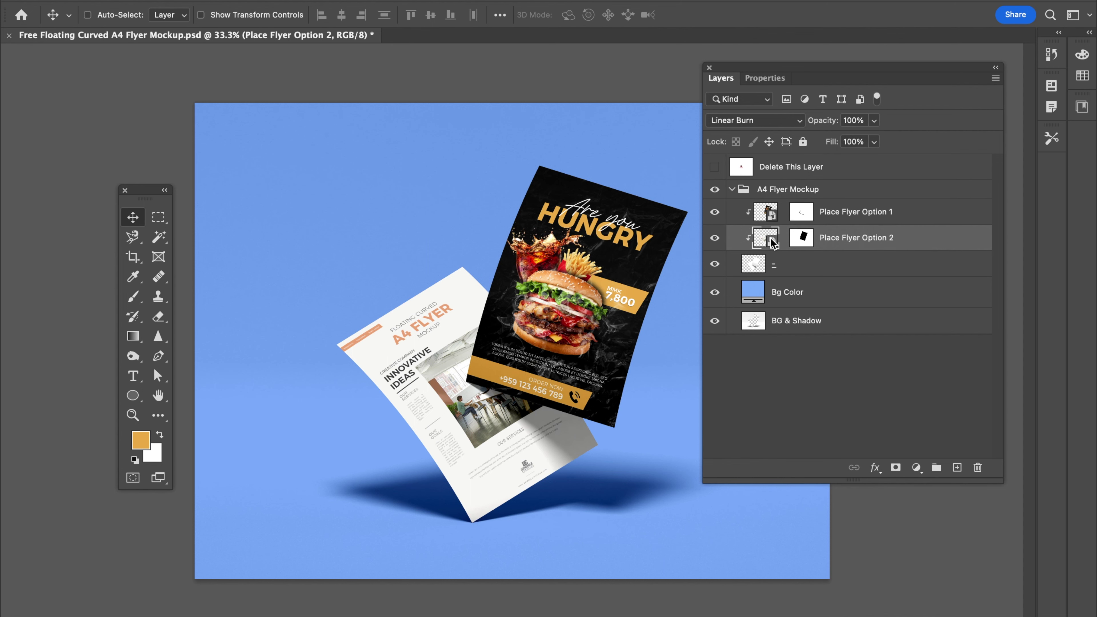
pyautogui.press('super+Tab')
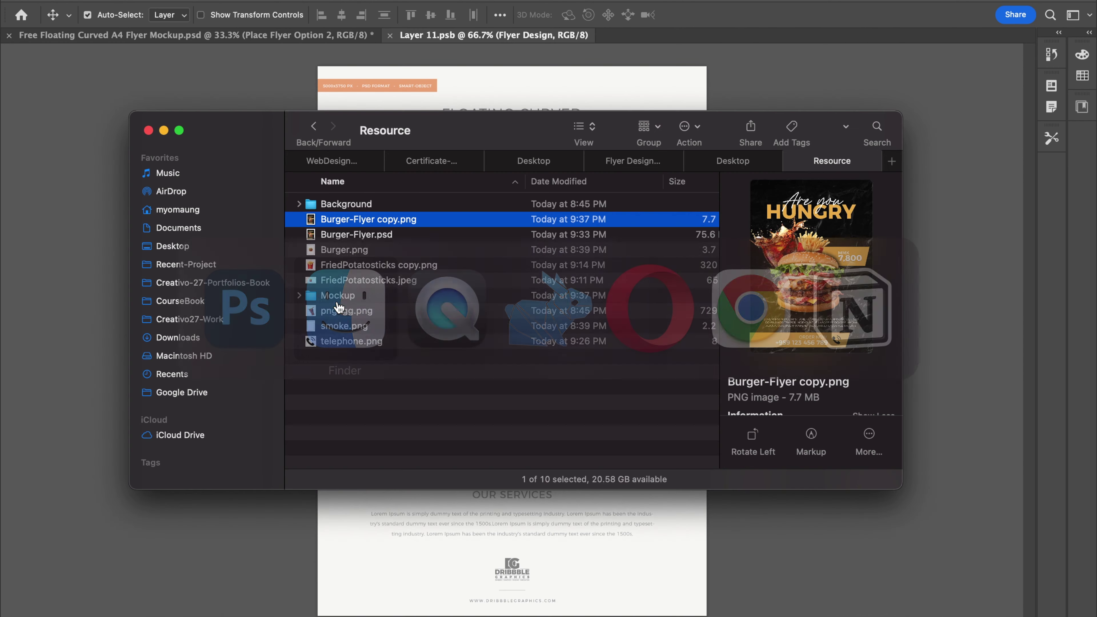
pyautogui.moveTo(371, 217); pyautogui.dragTo(455, 259)
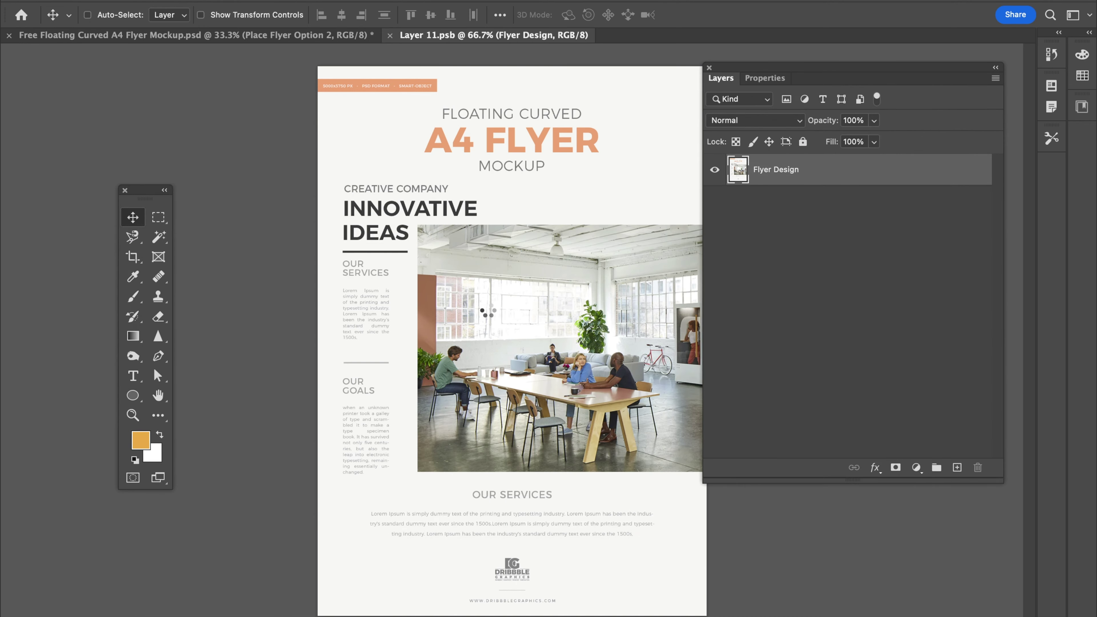
pyautogui.press('Return')
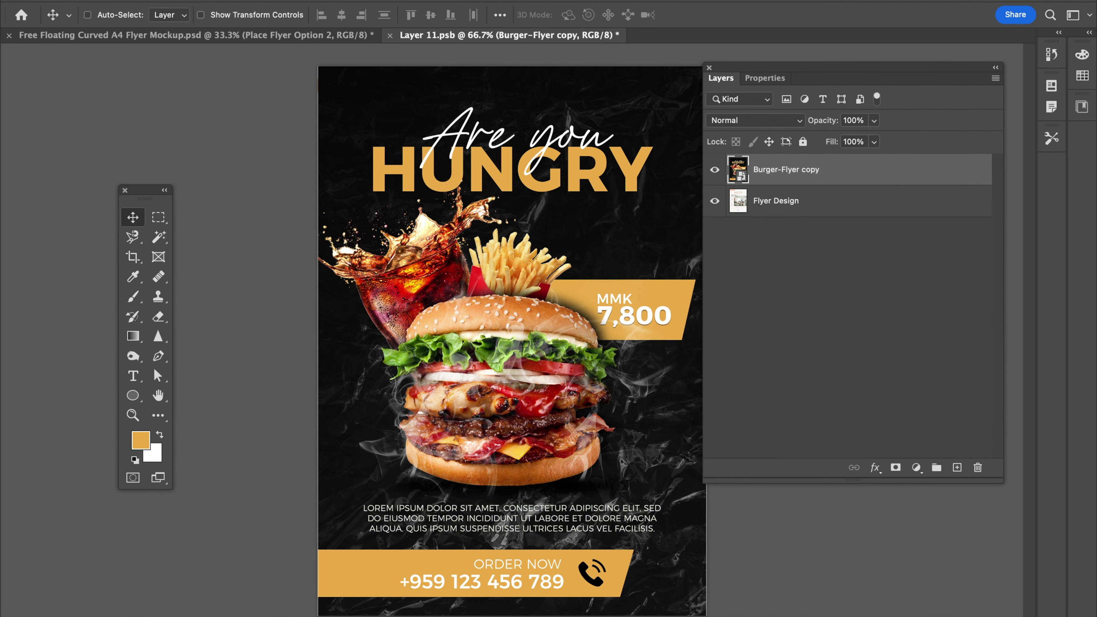
pyautogui.click(113, 0)
pyautogui.click(161, 130)
pyautogui.click(390, 35)
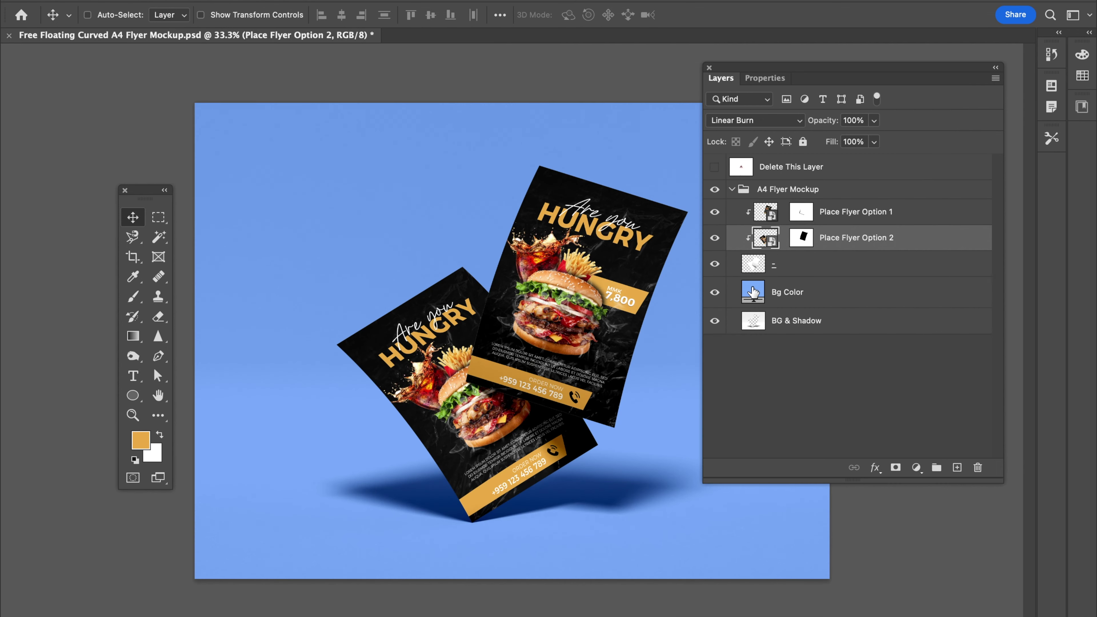
# Set Bg Color to golden orange #cc8d22 sampled from the flyer, then view without panels
pyautogui.doubleClick(749, 291)
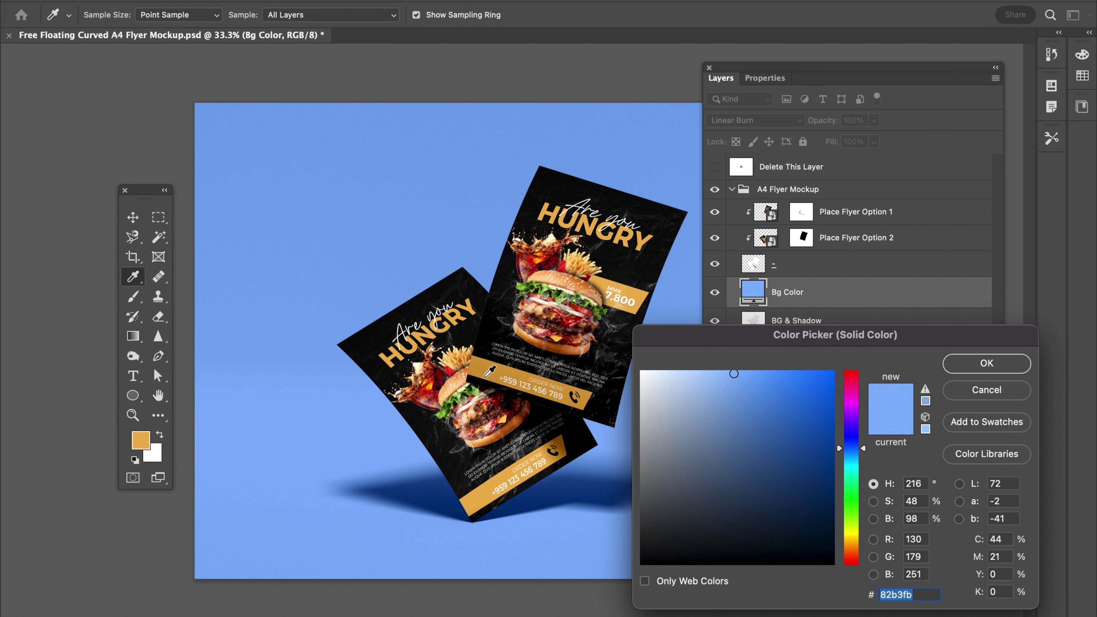
pyautogui.click(483, 377)
pyautogui.click(802, 409)
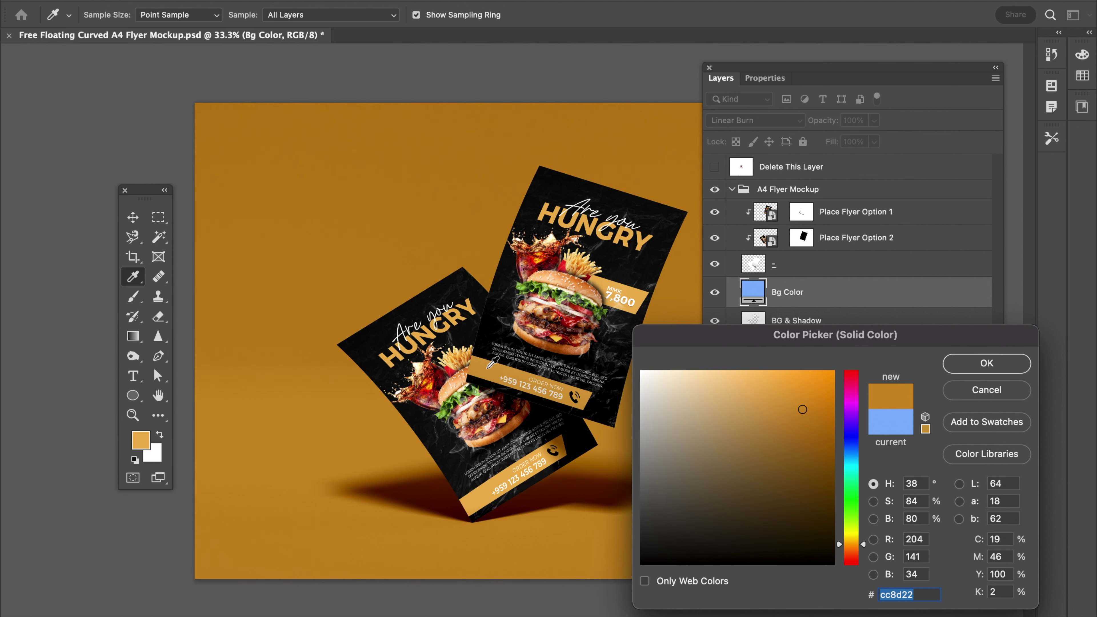
pyautogui.click(493, 367)
pyautogui.click(994, 367)
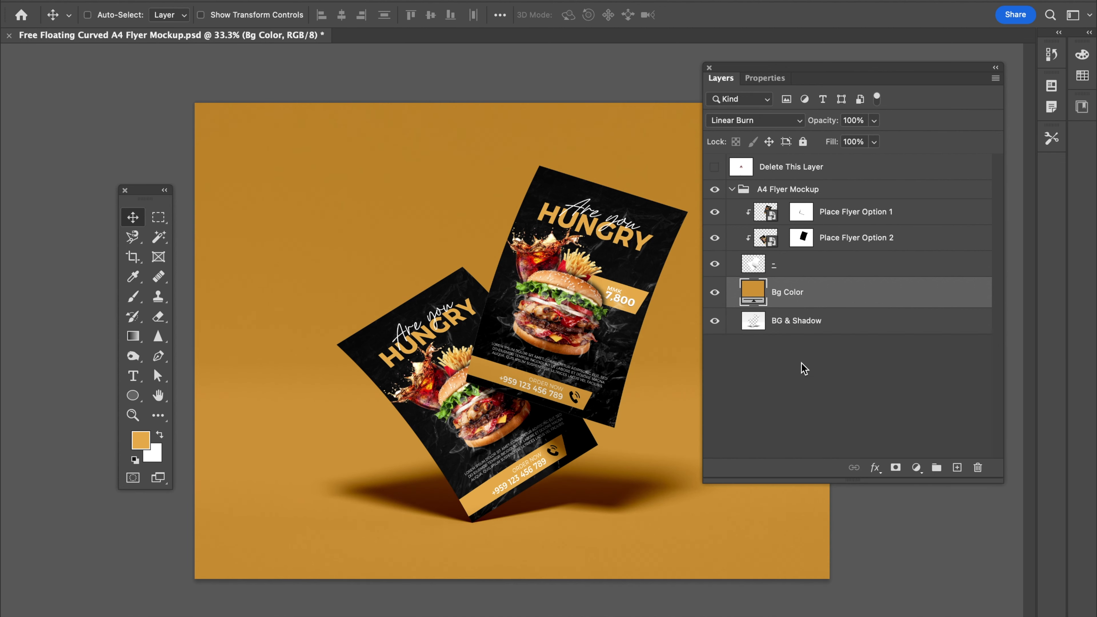
pyautogui.hotkey('ctrl', '-')
pyautogui.press('Tab')
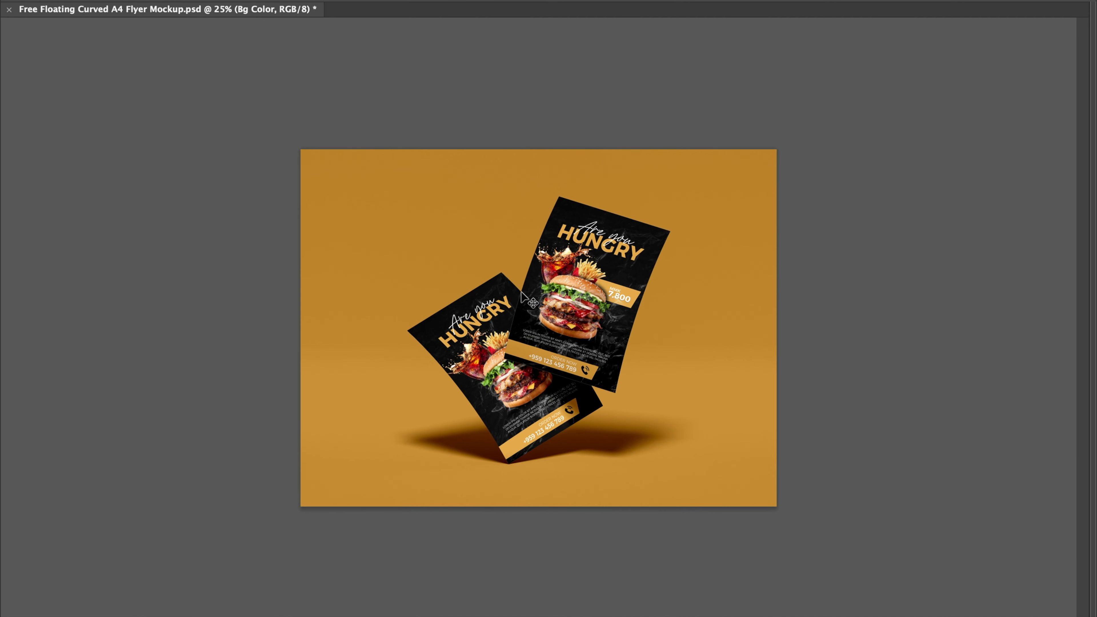